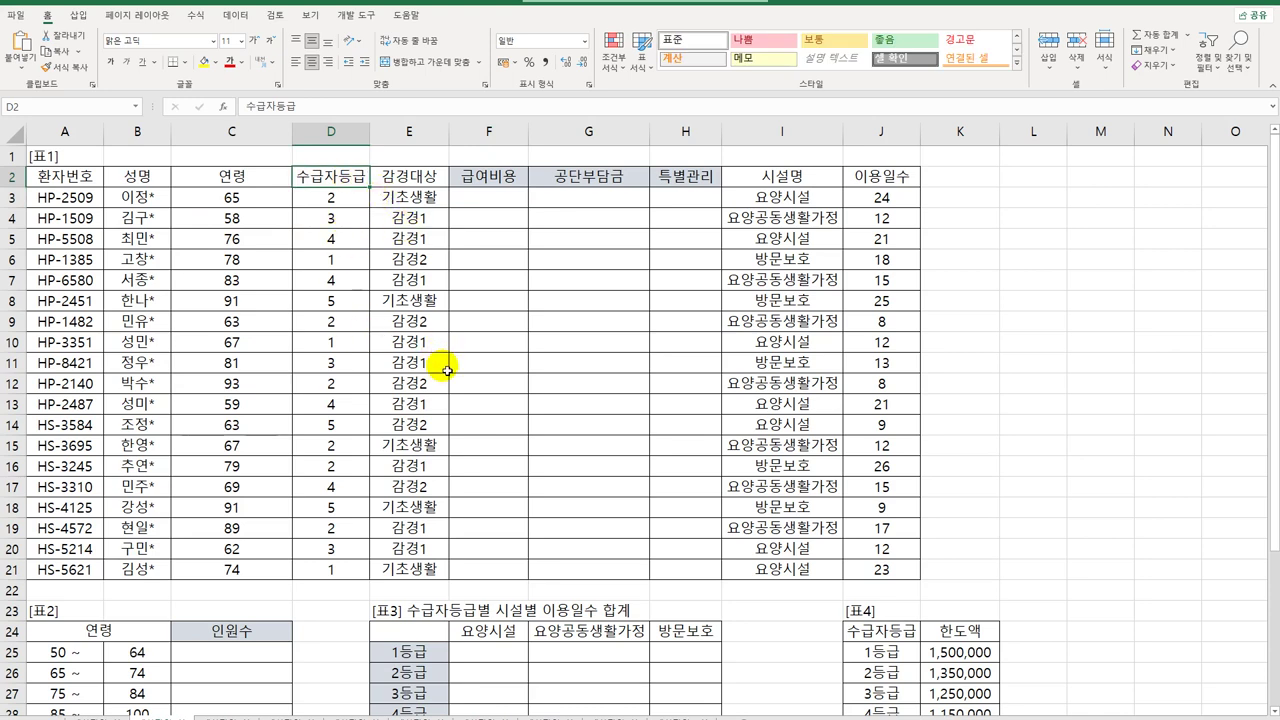
# - Examine the 시설명 and 이용일수 columns, the empty 급여비용 cells, and how the first row relates to the 표5 rates
pyautogui.click(812, 179)
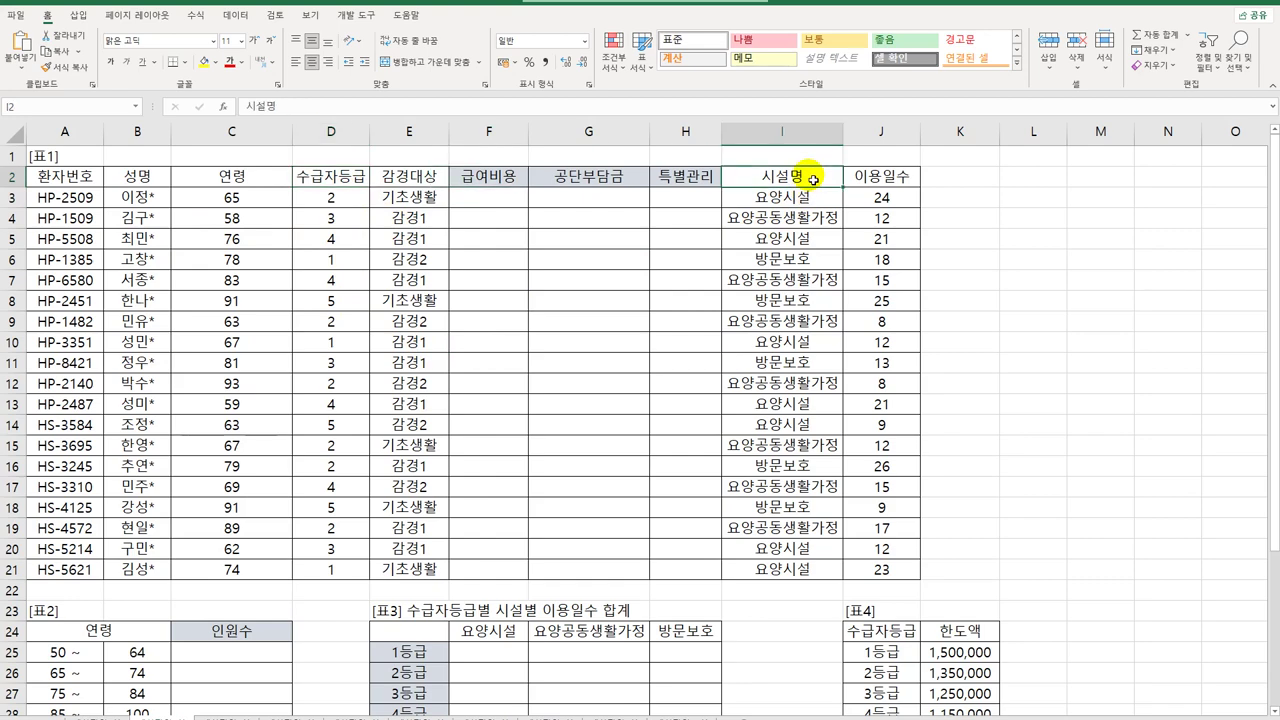
pyautogui.click(911, 180)
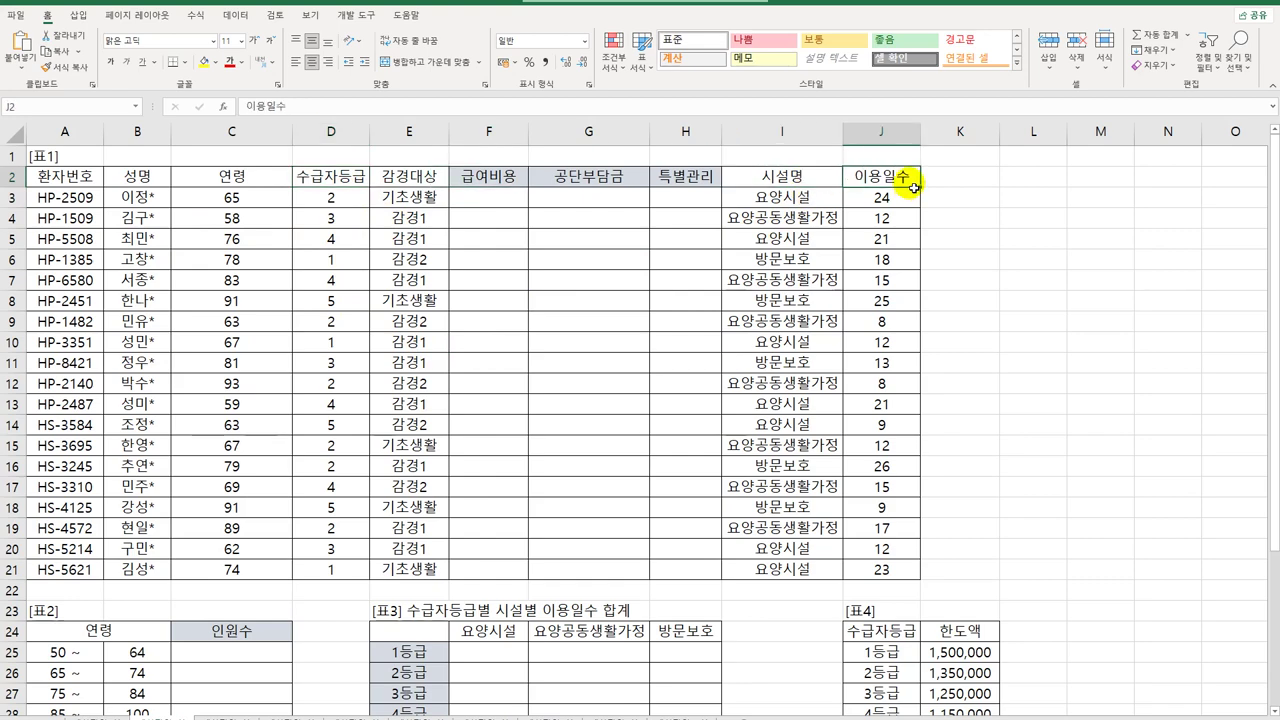
pyautogui.scroll(-3, 586, 580)
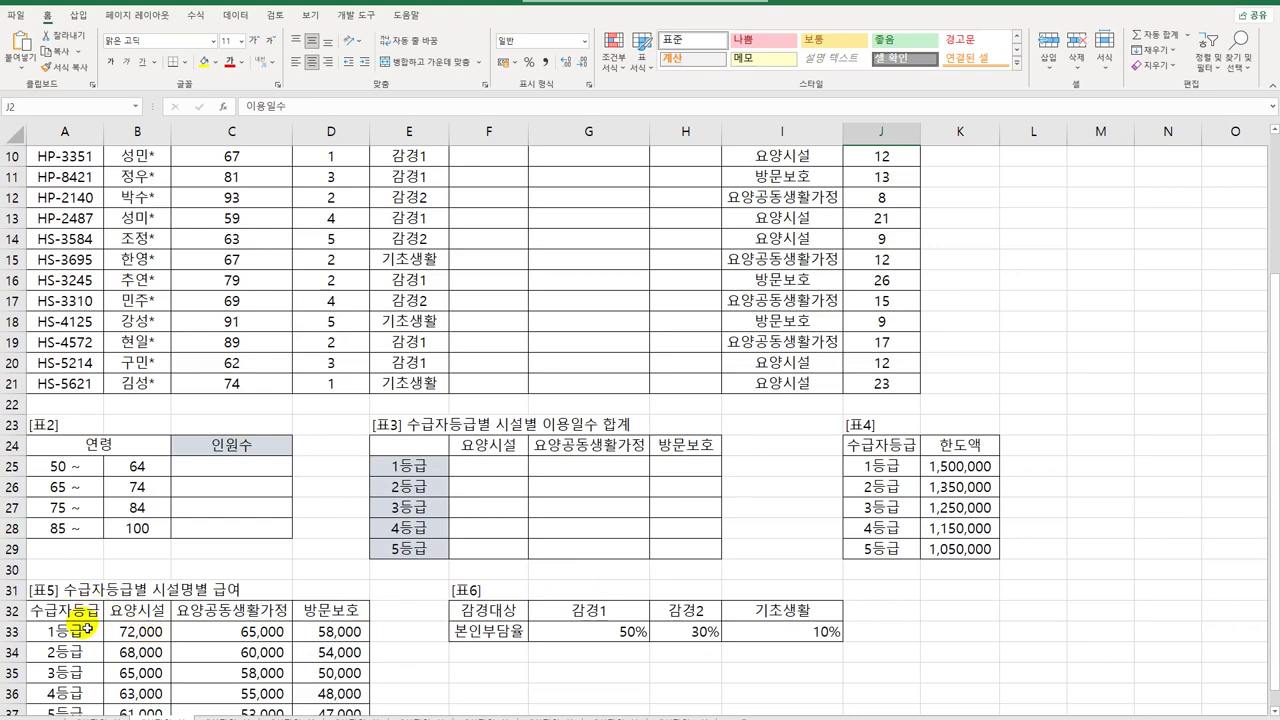
pyautogui.scroll(3, 420, 590)
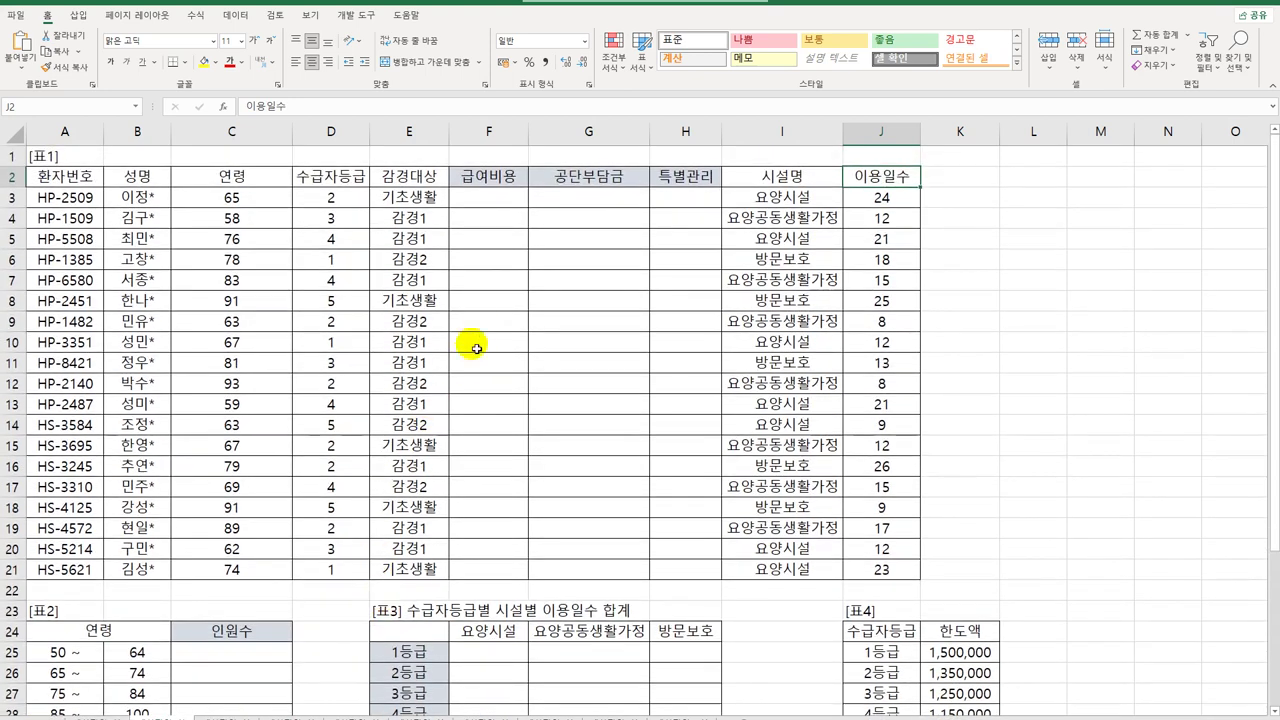
pyautogui.click(486, 198)
pyautogui.moveTo(497, 218); pyautogui.dragTo(503, 570)
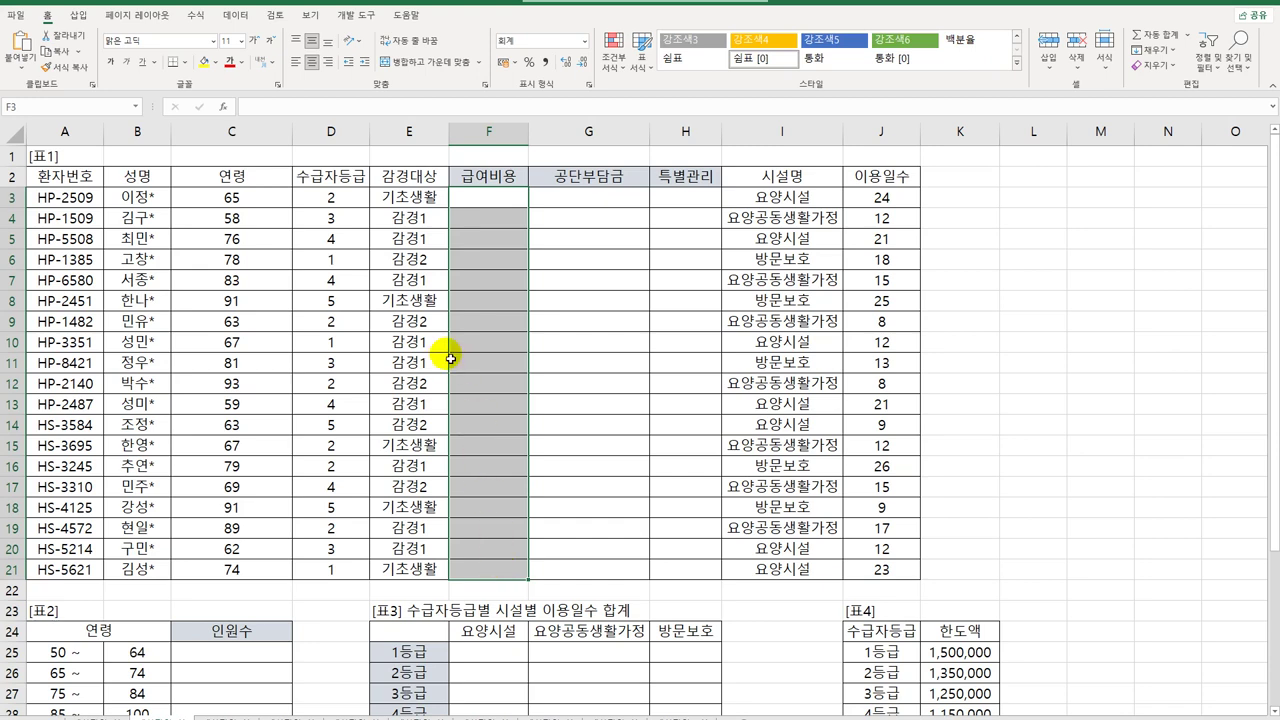
pyautogui.click(369, 206)
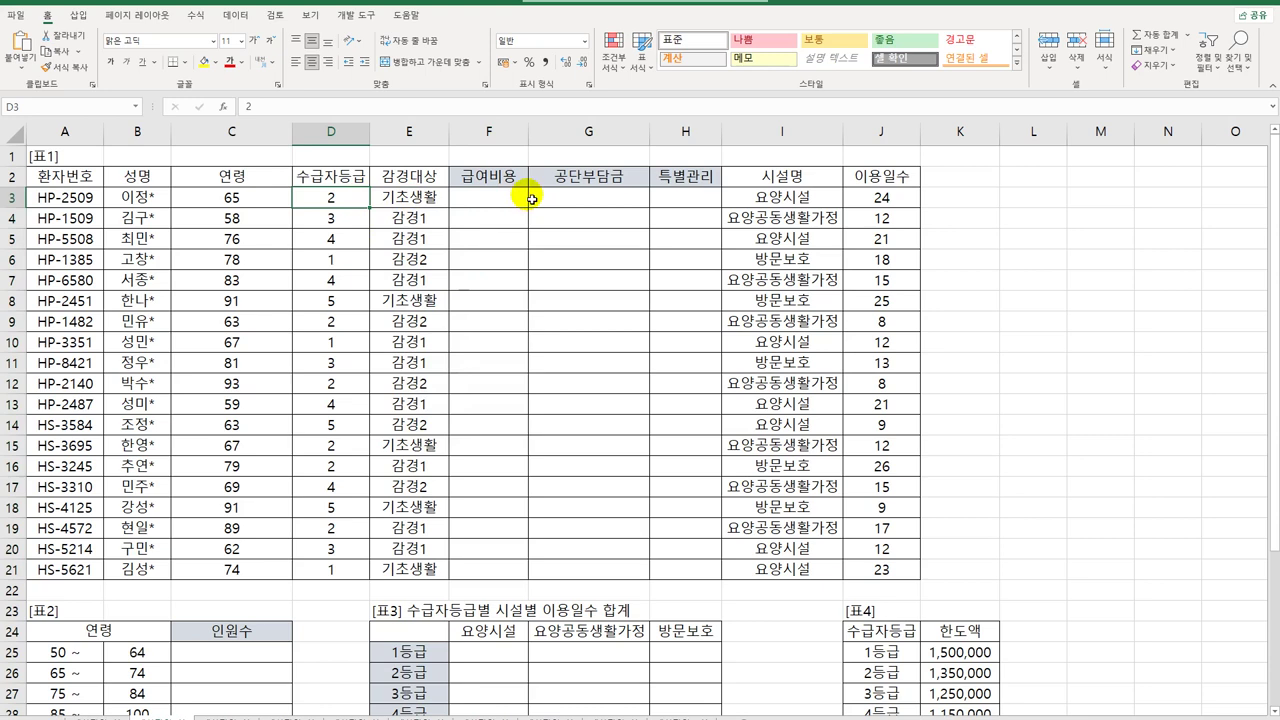
pyautogui.click(760, 200)
pyautogui.scroll(-3, 508, 454)
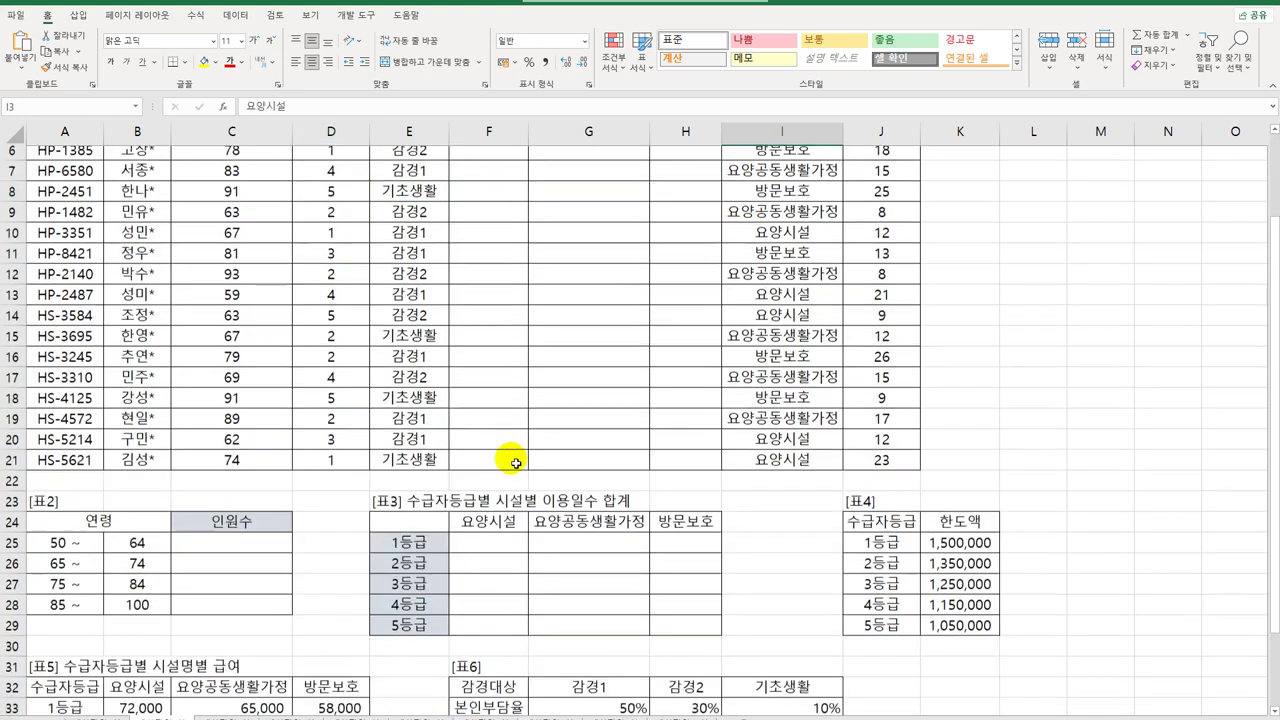
pyautogui.click(152, 636)
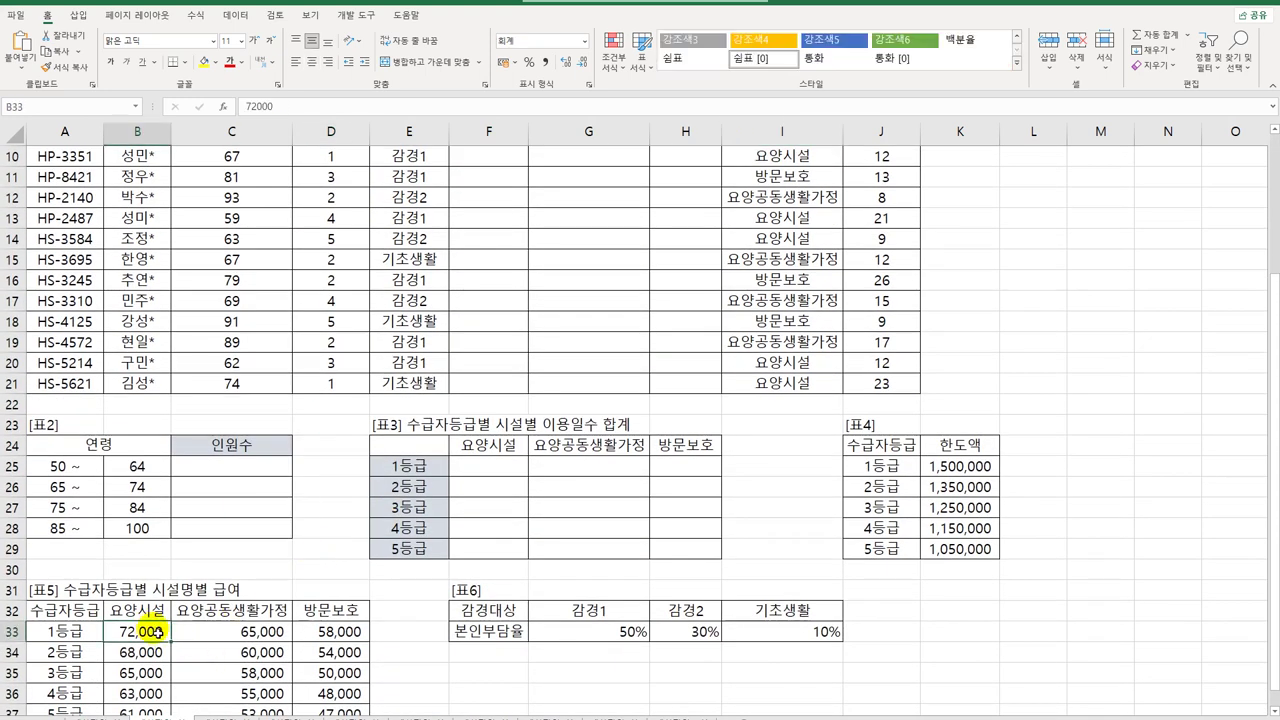
pyautogui.scroll(3, 157, 600)
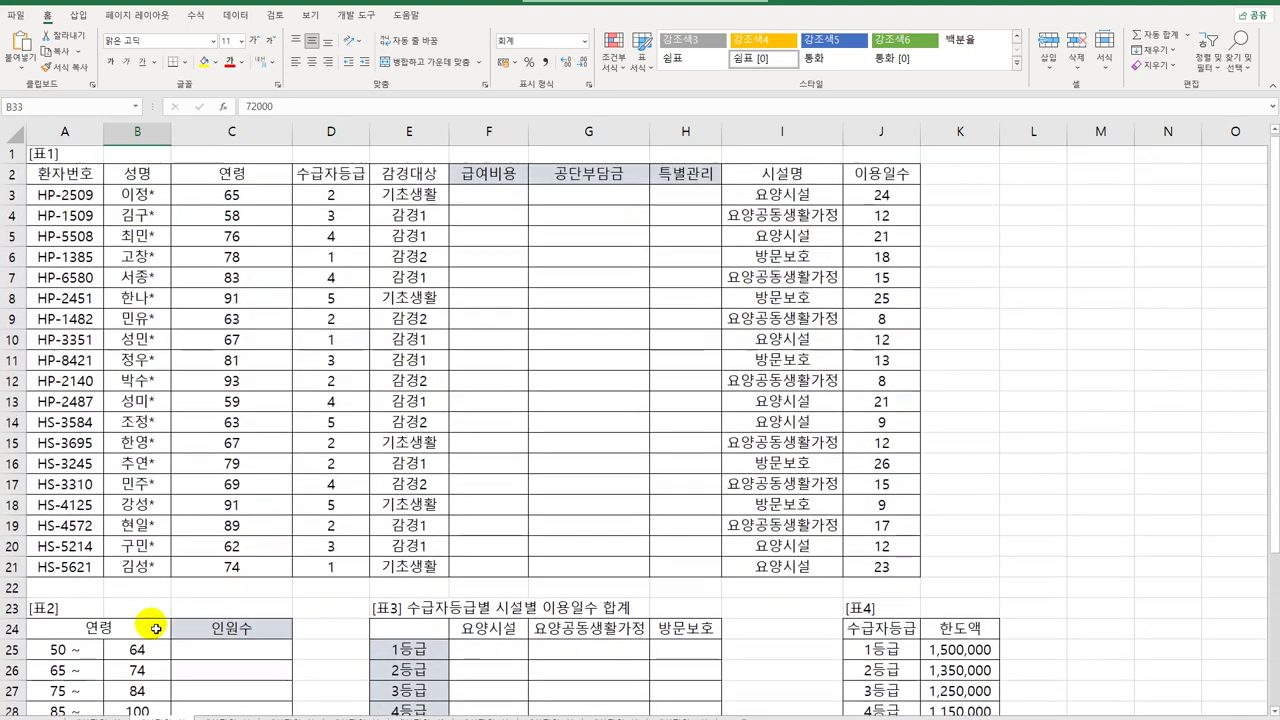
pyautogui.click(915, 199)
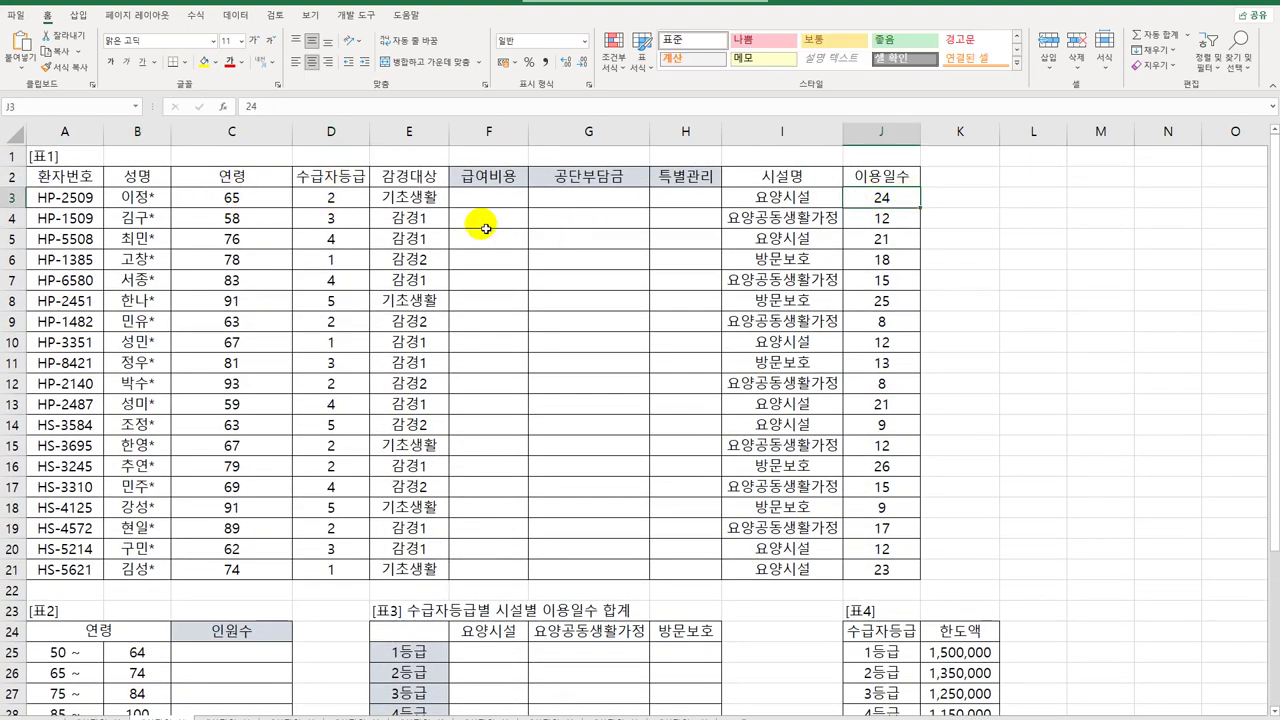
# - Examine the 표5 benefit amounts in B33:D37 as the lookup range for the 급여비용 column
pyautogui.click(508, 198)
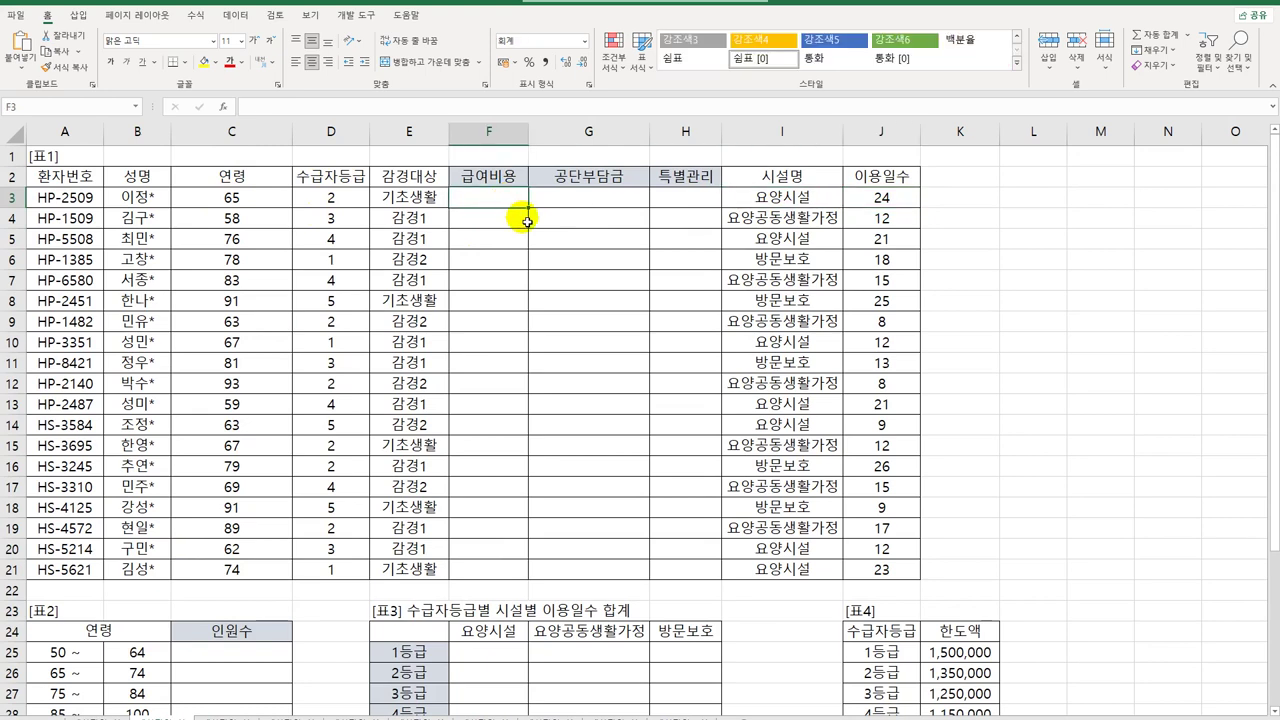
pyautogui.scroll(-4, 294, 455)
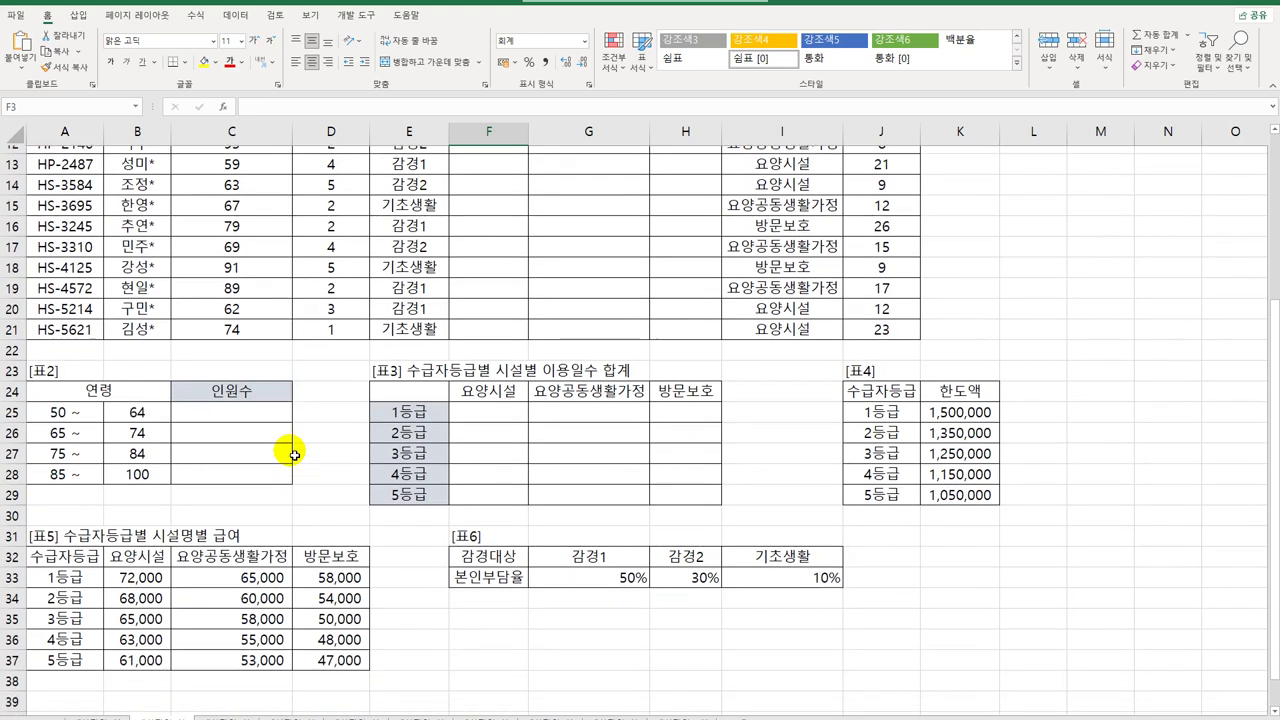
pyautogui.scroll(-2, 294, 455)
pyautogui.moveTo(140, 445); pyautogui.dragTo(319, 529)
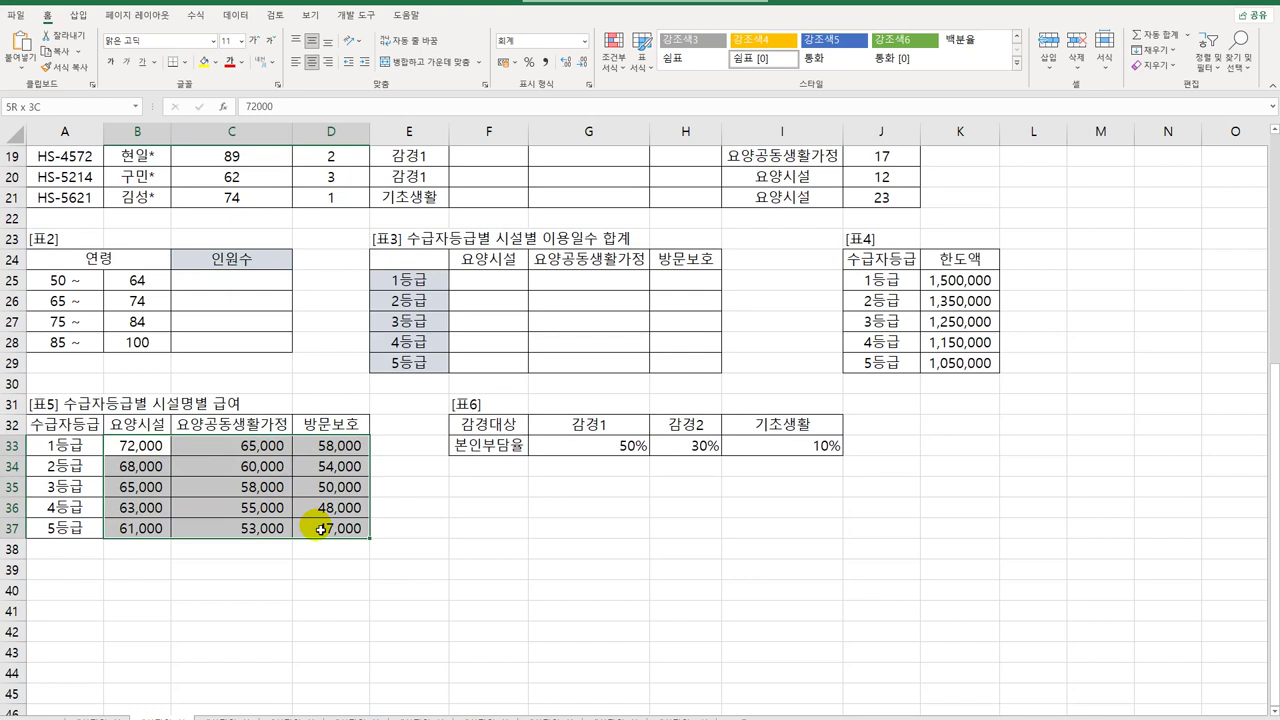
pyautogui.moveTo(319, 529); pyautogui.dragTo(318, 529)
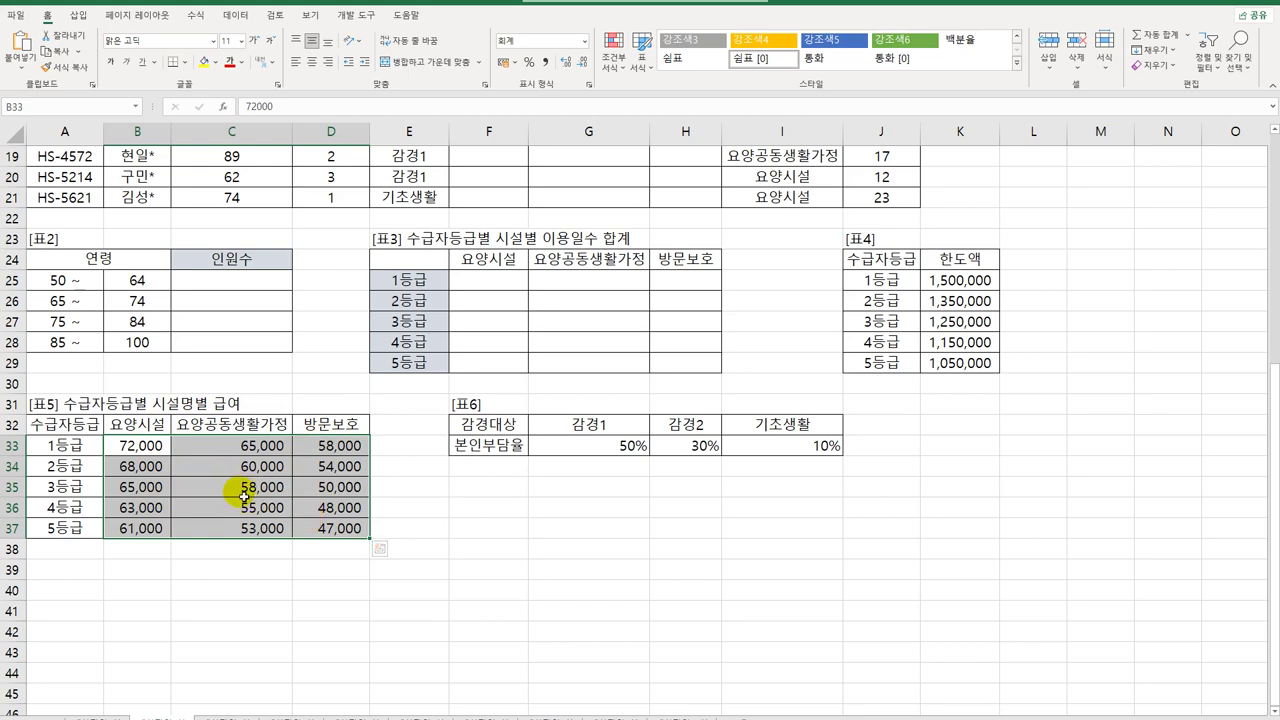
pyautogui.scroll(6, 338, 470)
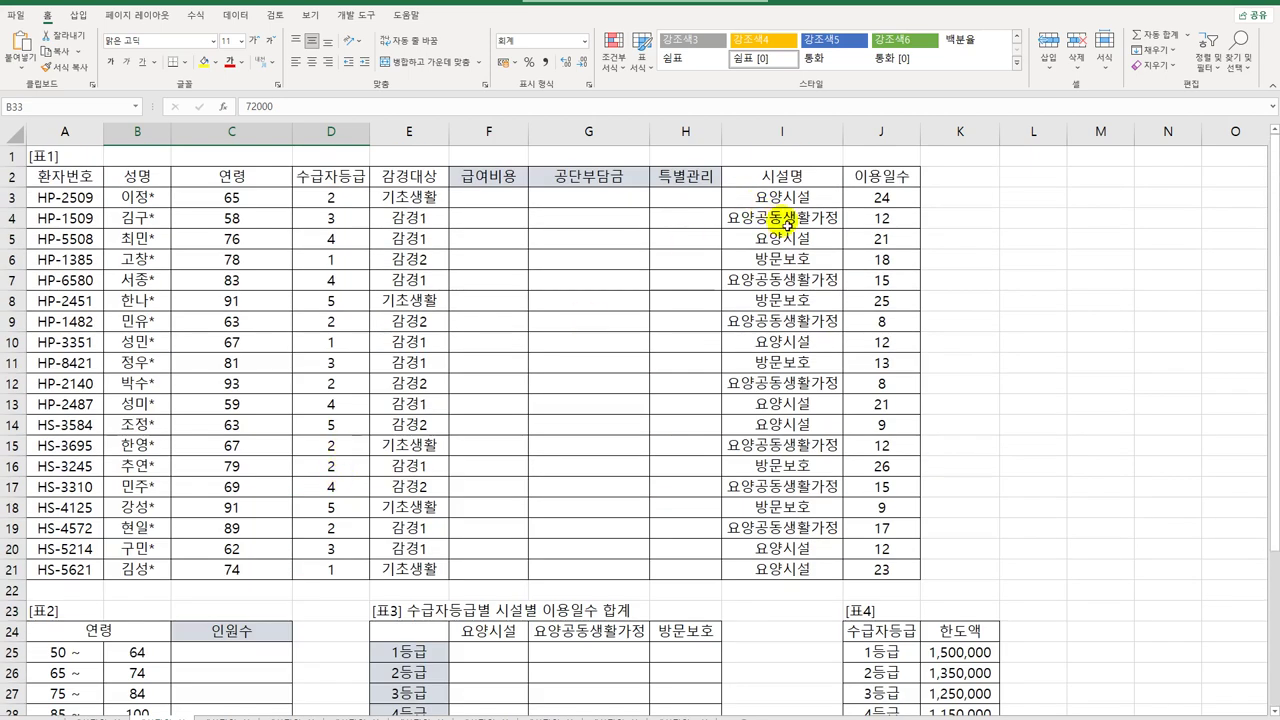
# - Start an INDEX formula in F3 with the 표5 amounts as the absolute array $B$33:$D$37
pyautogui.click(508, 207)
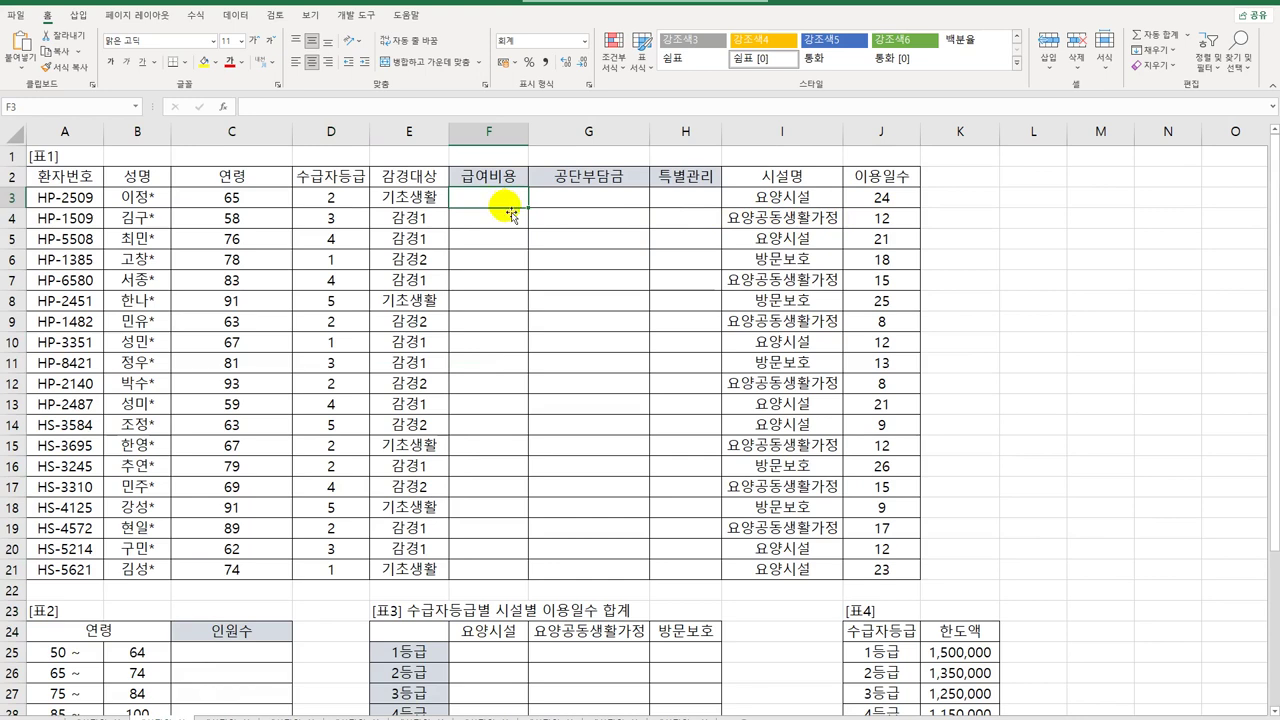
pyautogui.write('=')
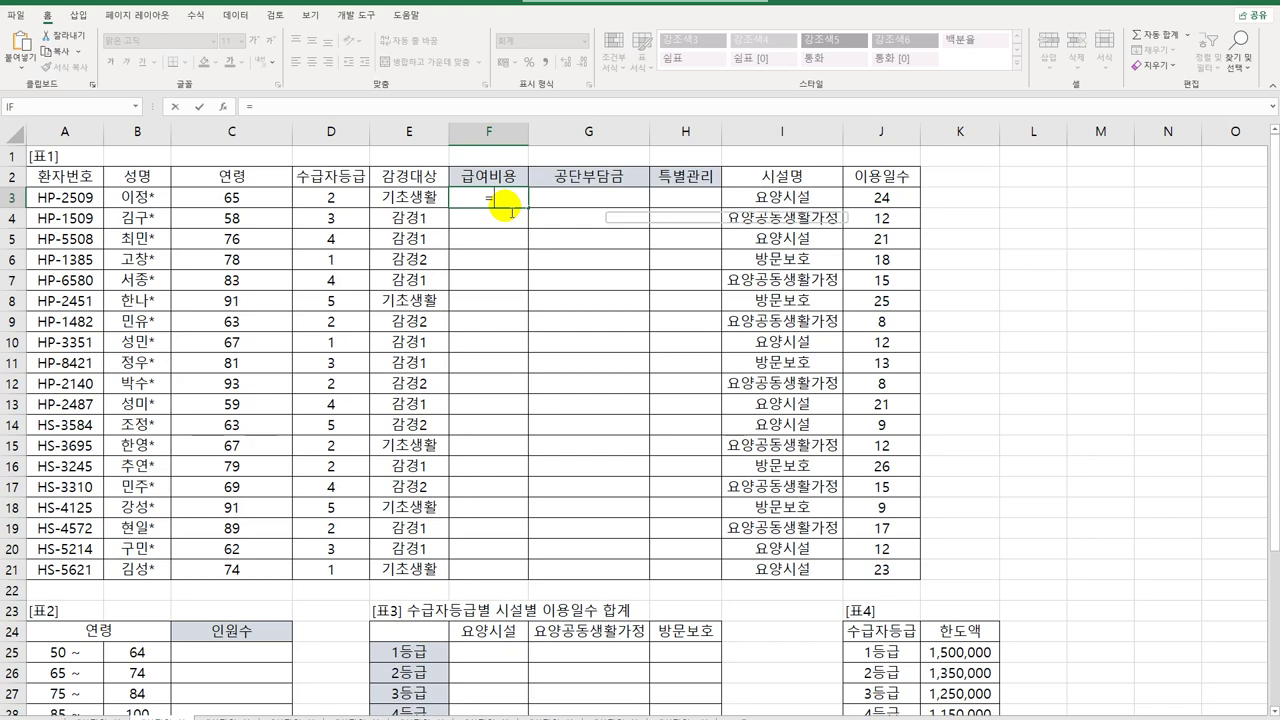
pyautogui.write('ind')
pyautogui.press('Tab')
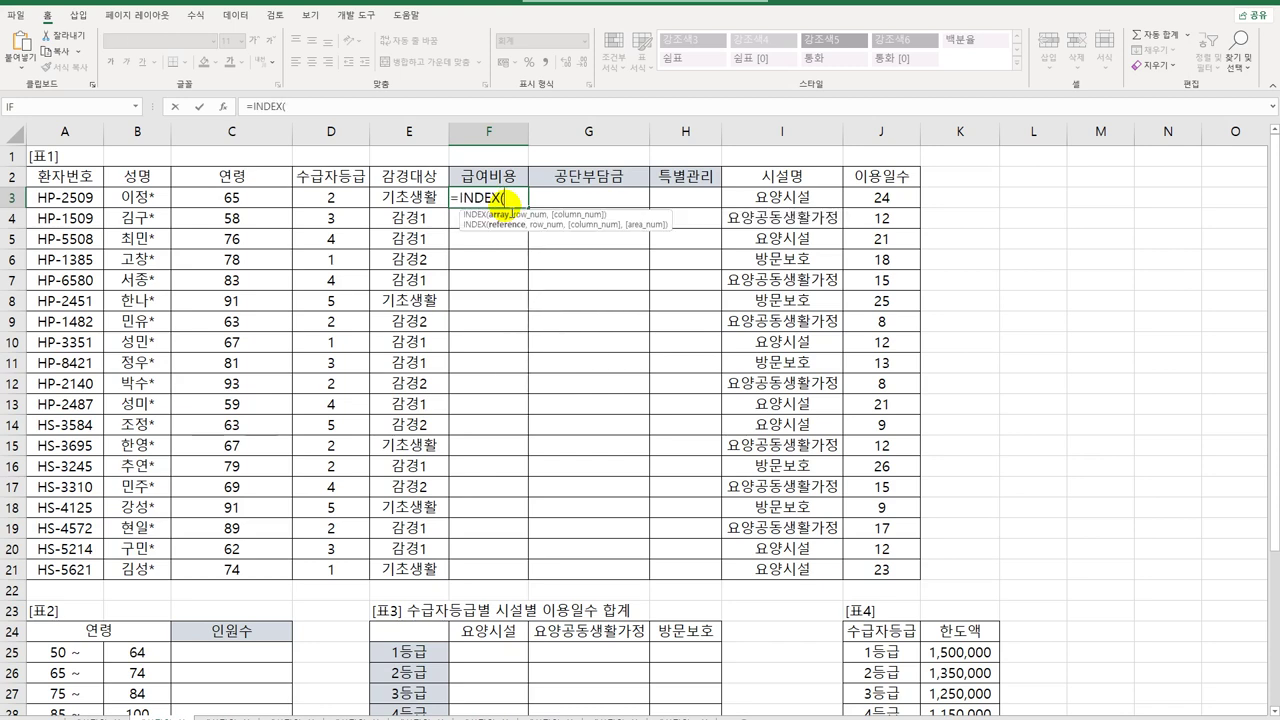
pyautogui.scroll(-3, 300, 480)
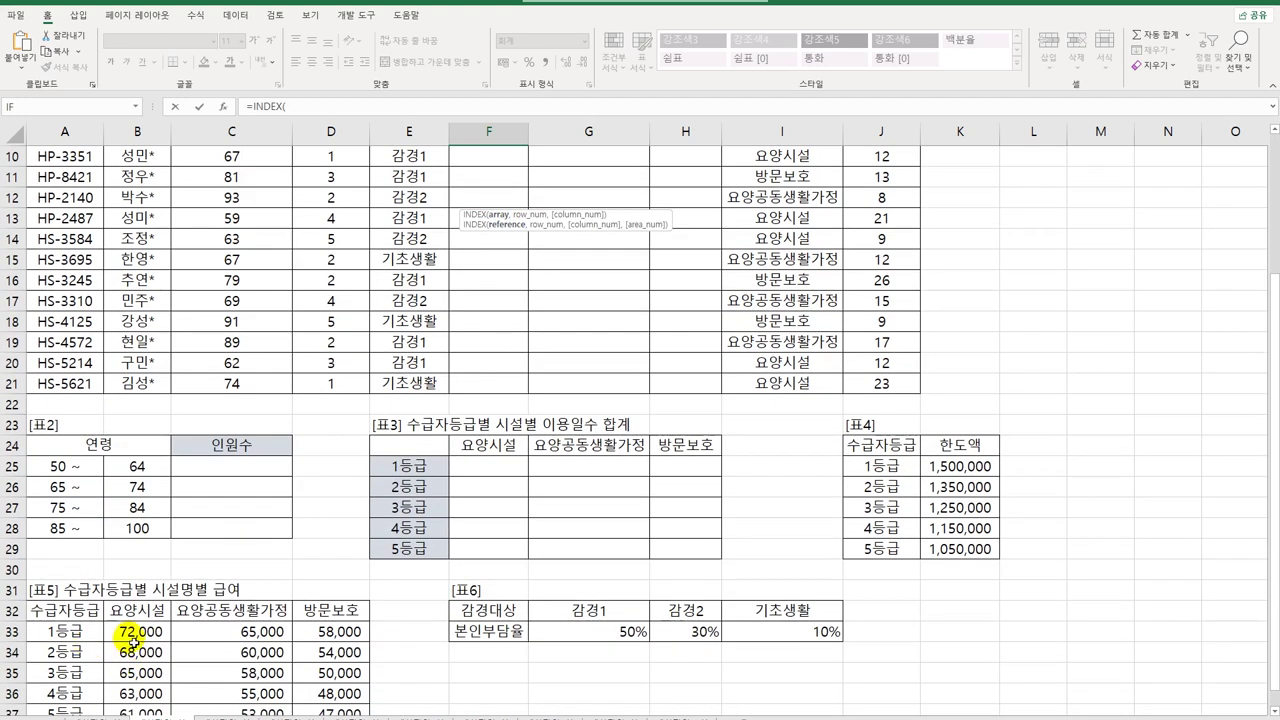
pyautogui.moveTo(133, 641); pyautogui.dragTo(322, 673)
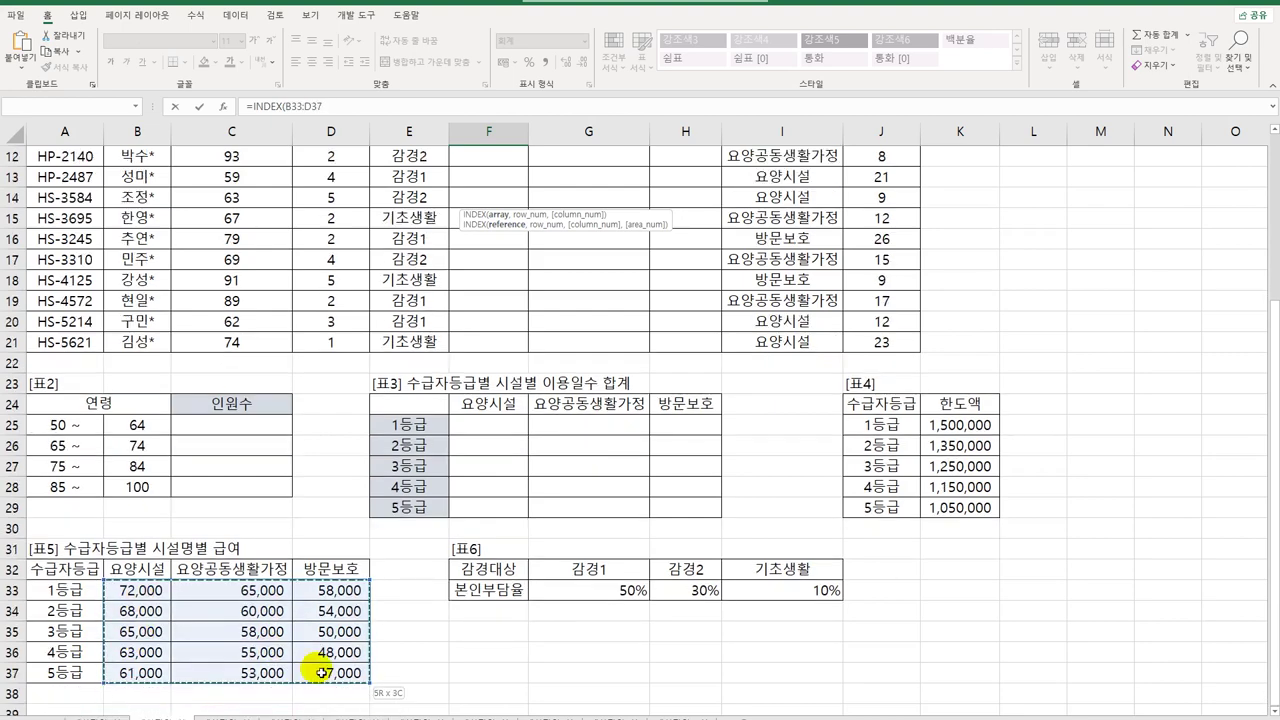
pyautogui.press('F4')
pyautogui.scroll(3, 320, 672)
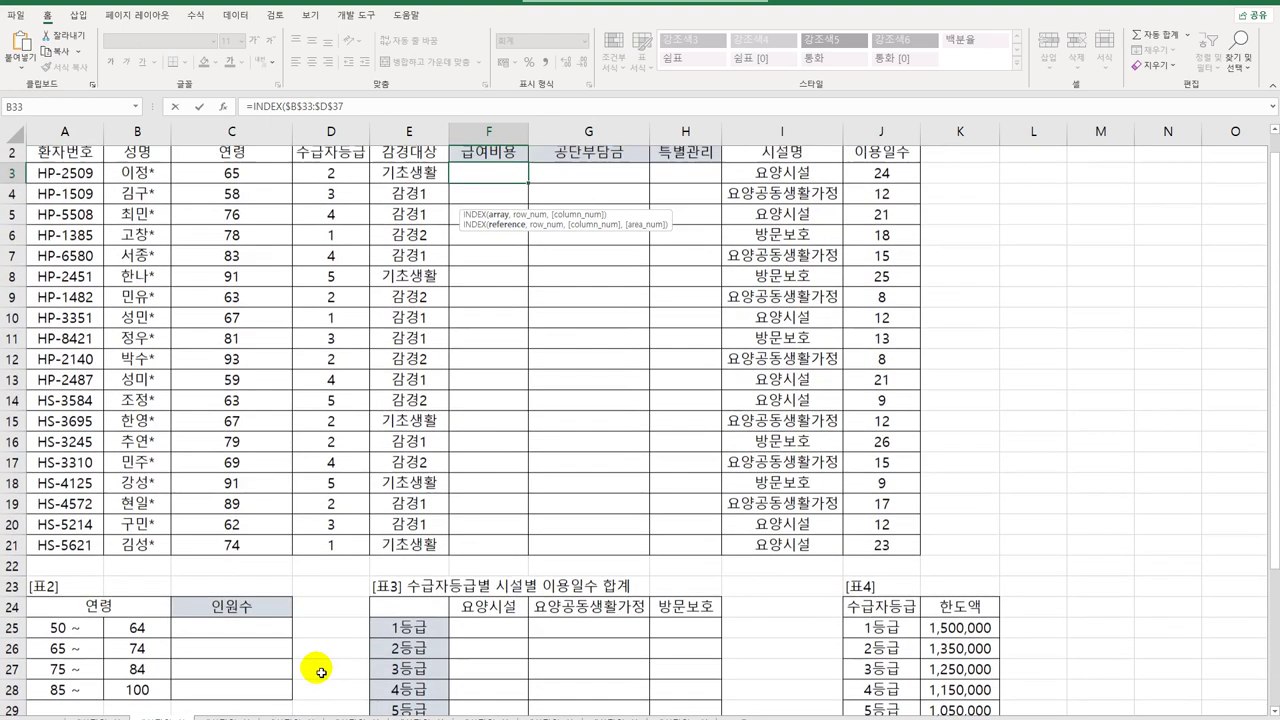
pyautogui.scroll(1, 320, 672)
pyautogui.write(',')
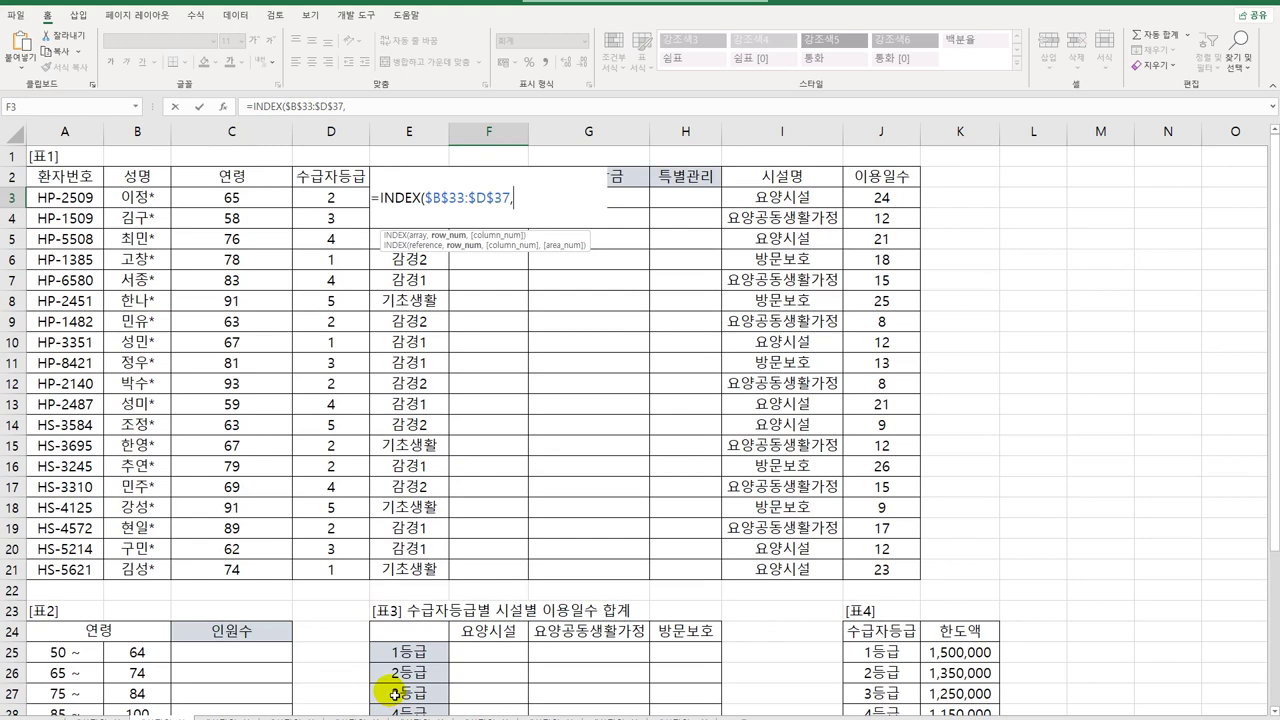
# - Nest a MATCH function as the INDEX row number, with the 수급자등급 cell D3 as its lookup value
pyautogui.write('mat')
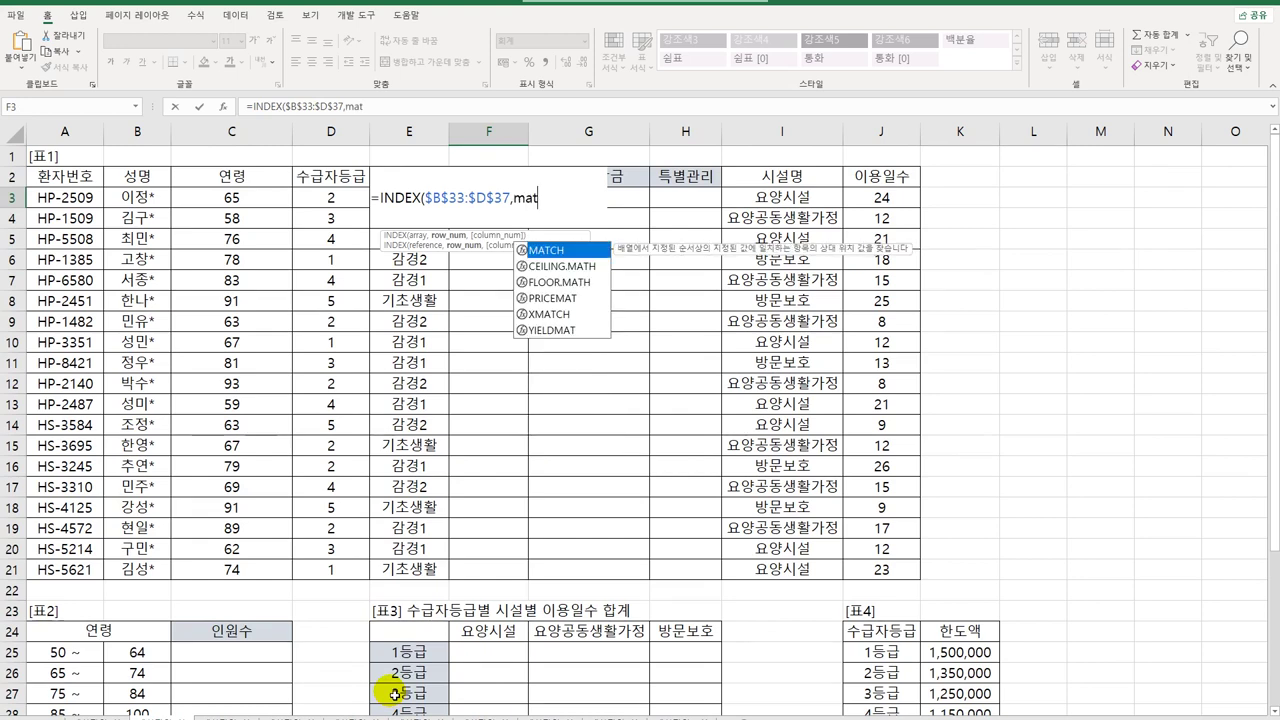
pyautogui.press('Tab')
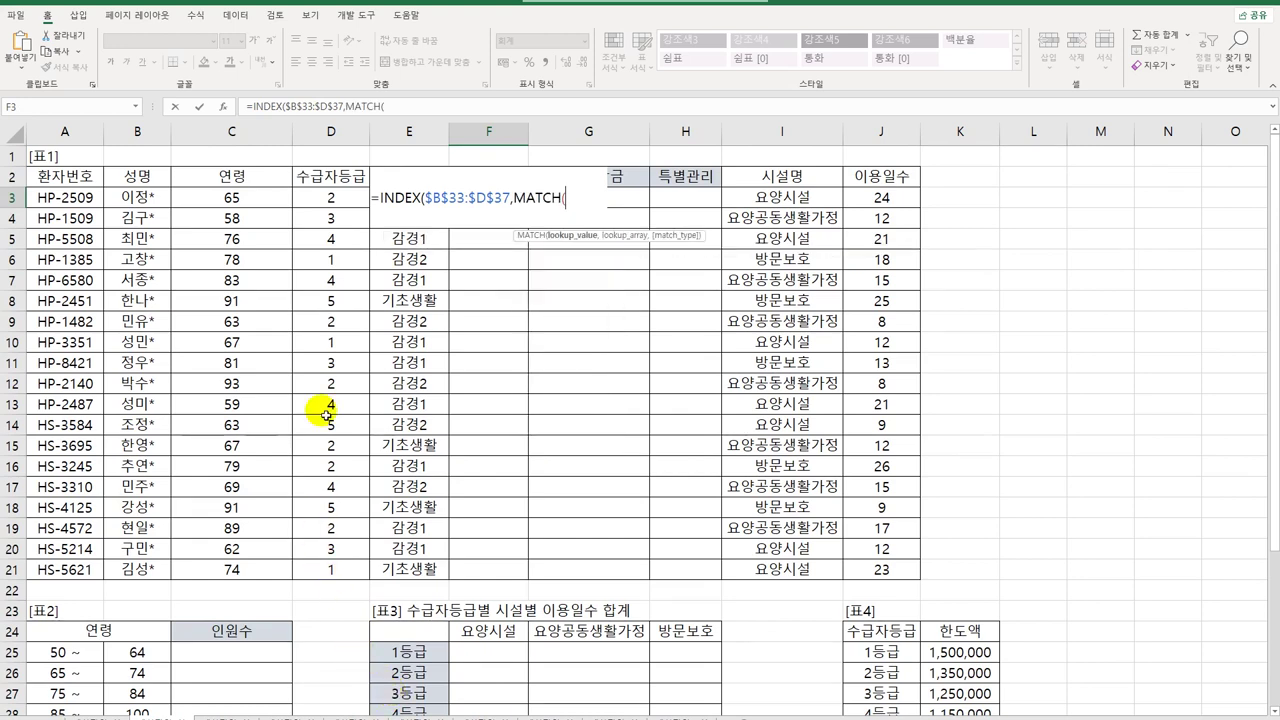
pyautogui.click(357, 203)
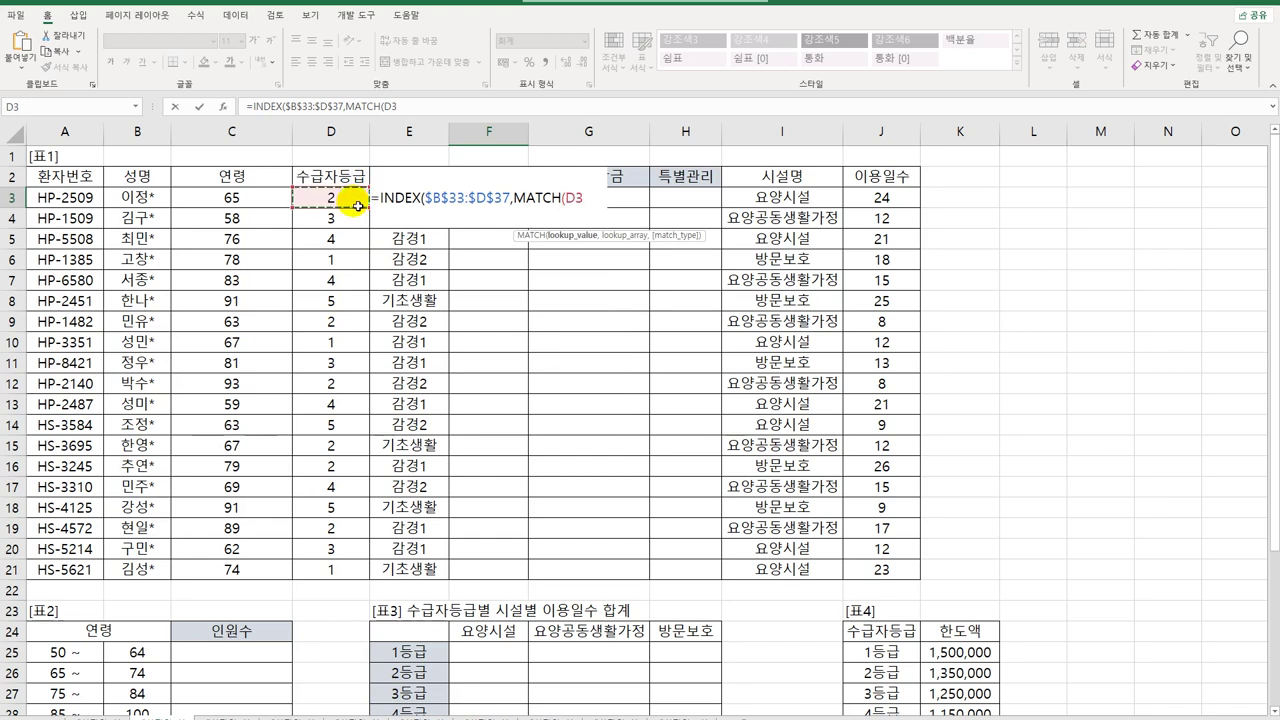
pyautogui.write(',')
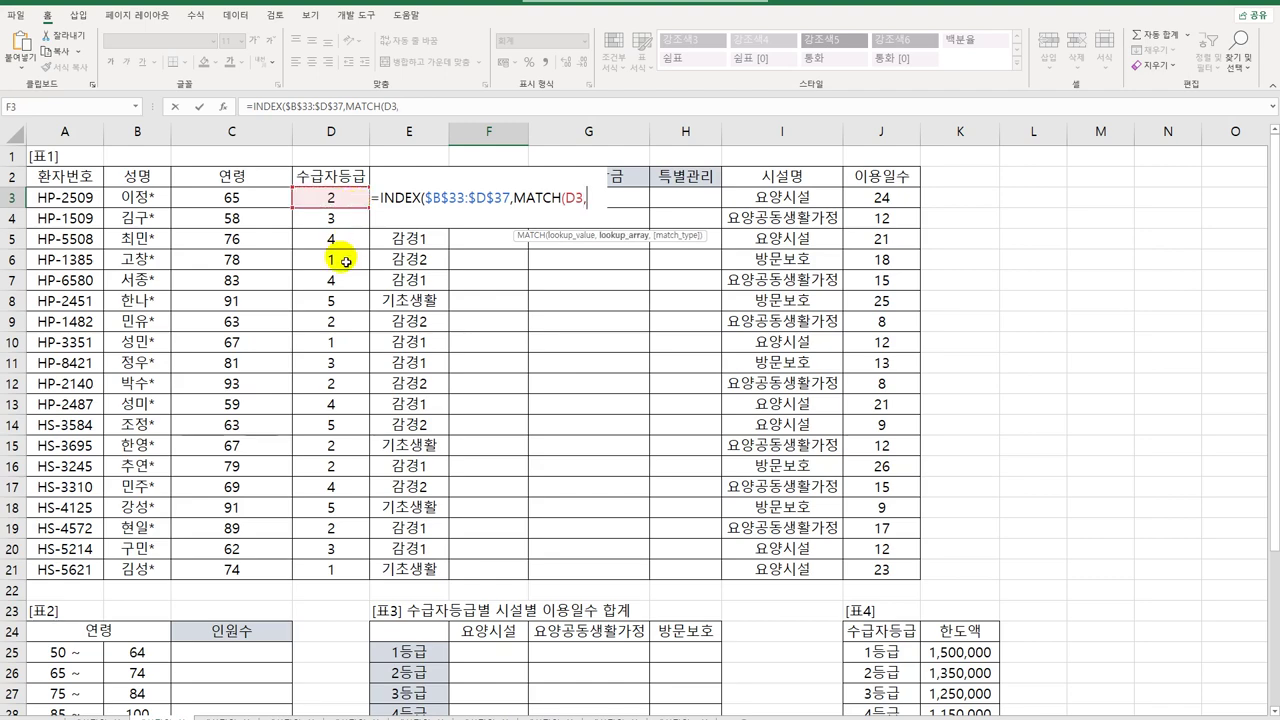
# - Complete the row MATCH with the 표5 grade labels $A$33:$A$37 as lookup array and exact match type 0
pyautogui.scroll(-4, 330, 290)
pyautogui.scroll(-5, 175, 494)
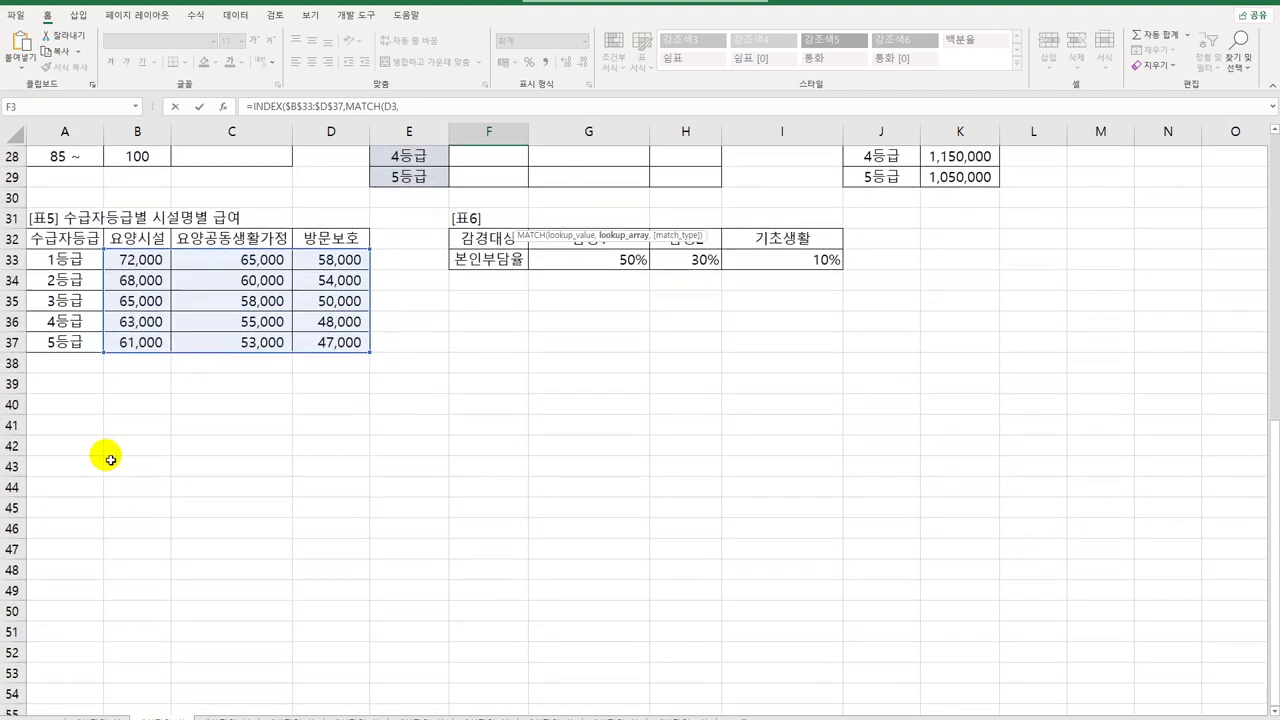
pyautogui.click(88, 264)
pyautogui.moveTo(88, 264); pyautogui.dragTo(76, 347)
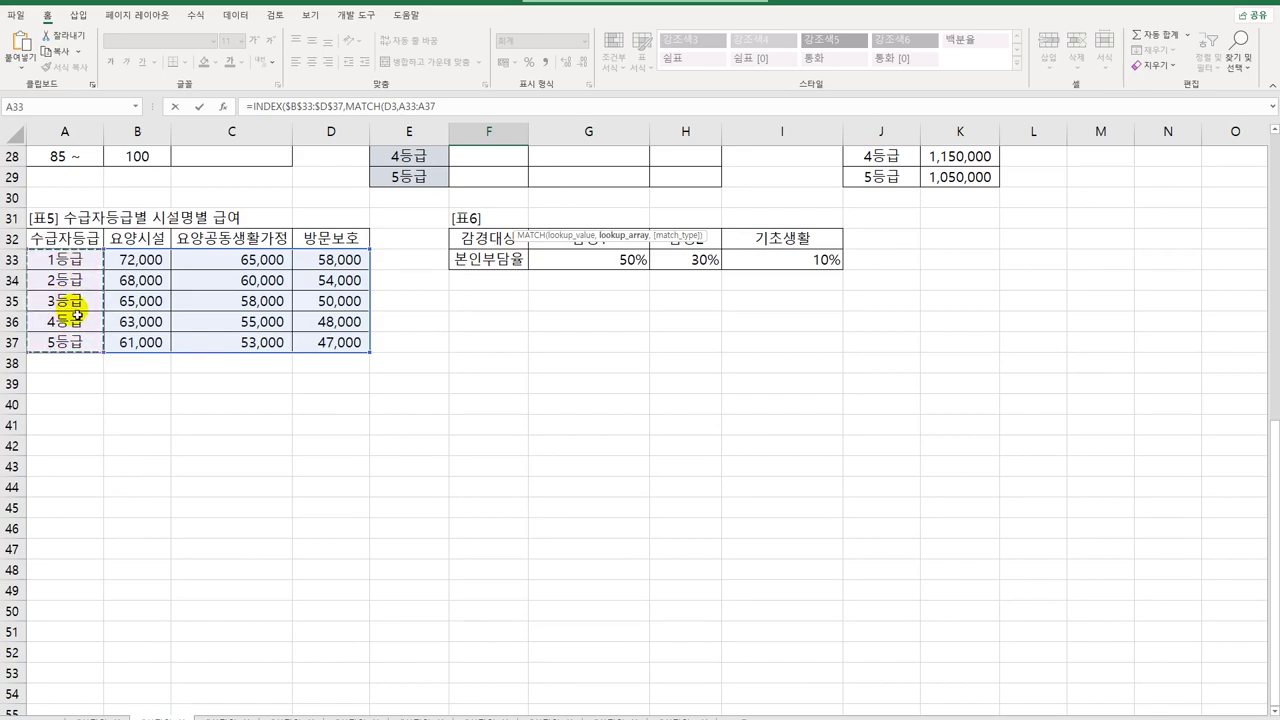
pyautogui.press('F4')
pyautogui.scroll(-3, 75, 315)
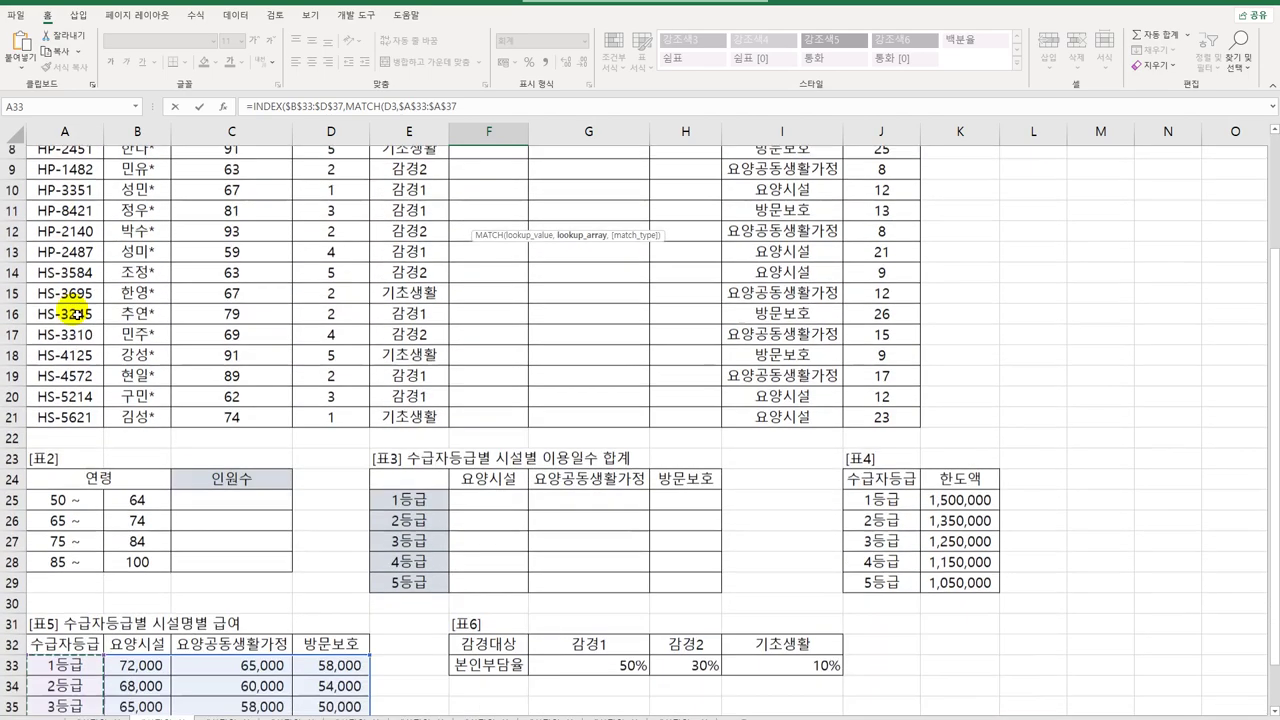
pyautogui.write(',')
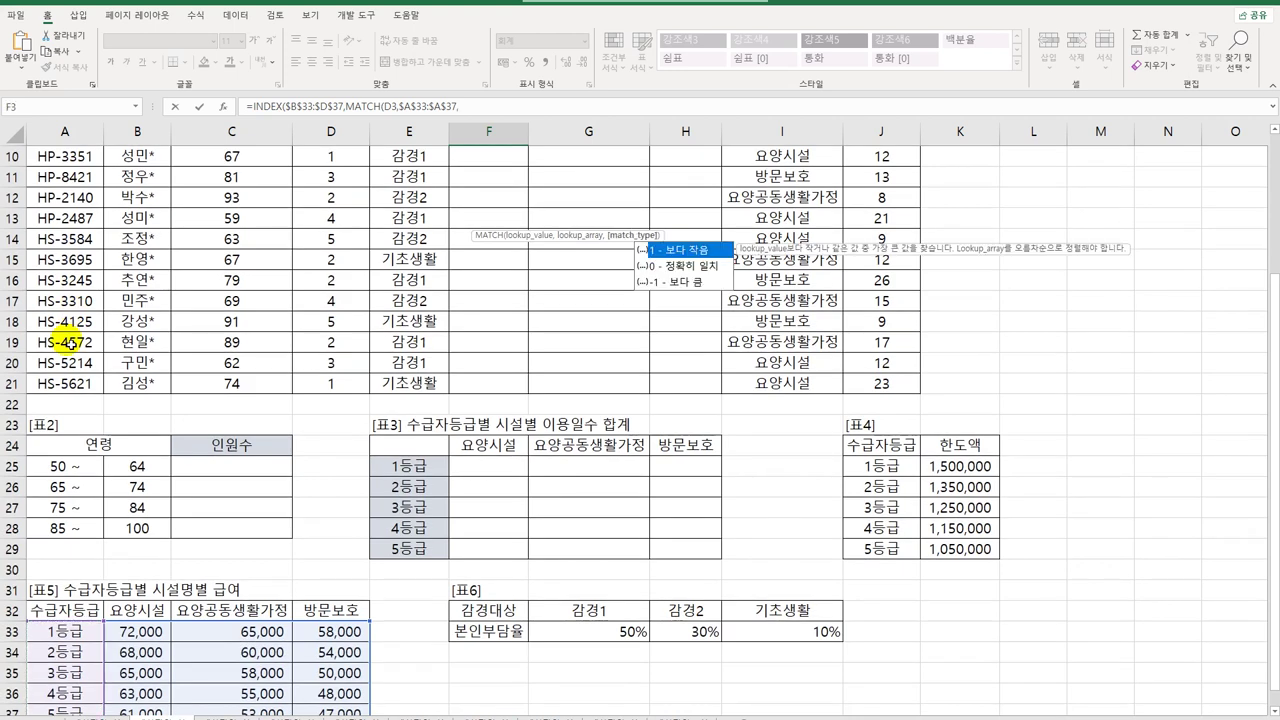
pyautogui.doubleClick(697, 268)
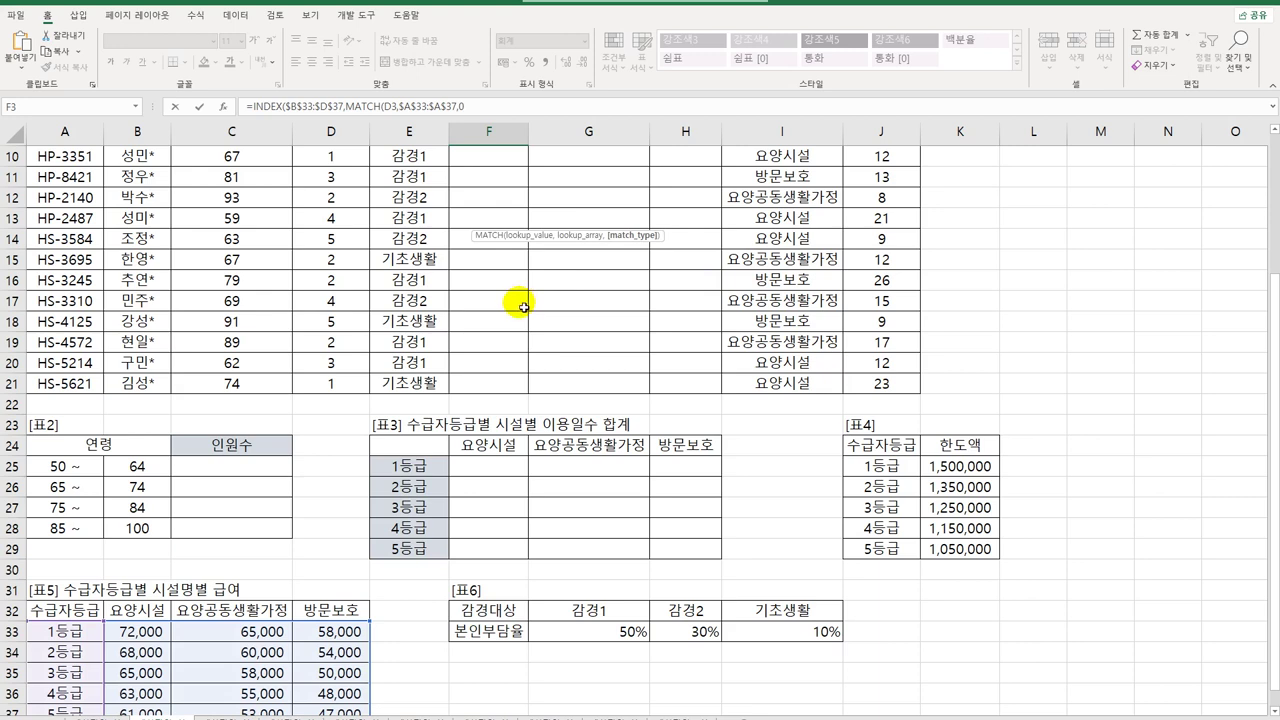
pyautogui.write('),')
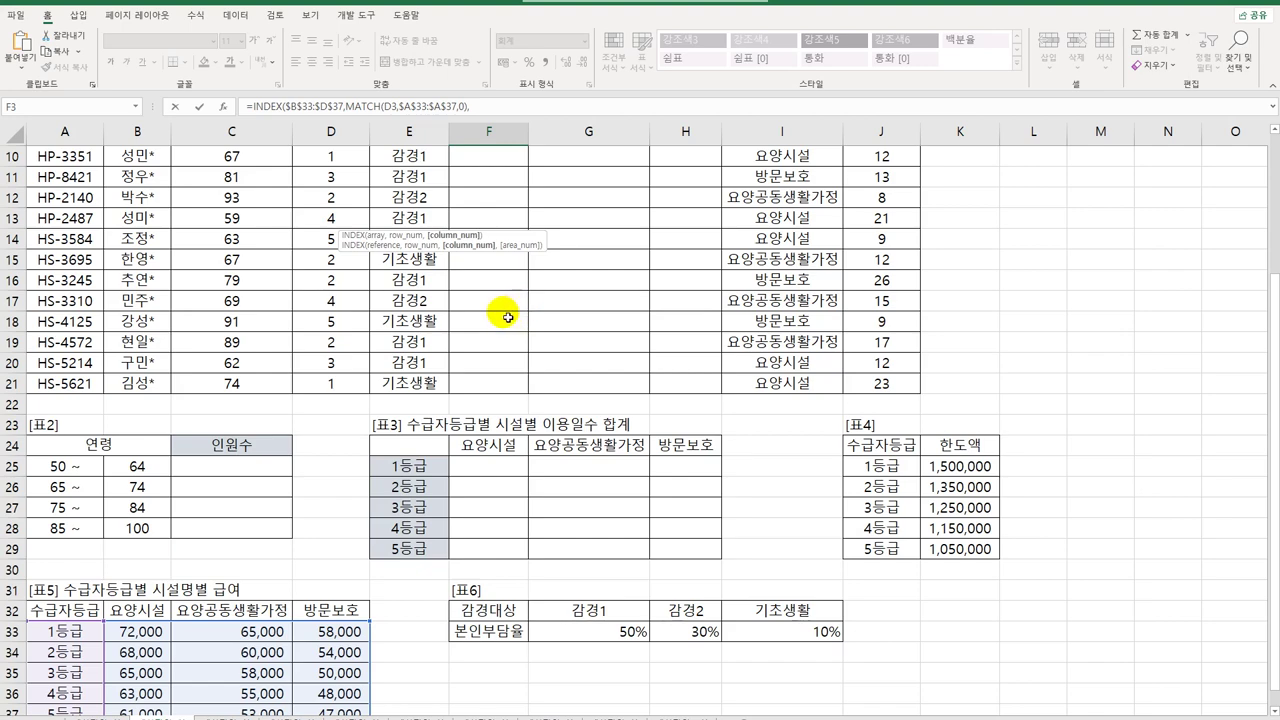
# - Nest a second MATCH as the INDEX column number, with the 시설명 cell I3 as its lookup value
pyautogui.scroll(3, 516, 313)
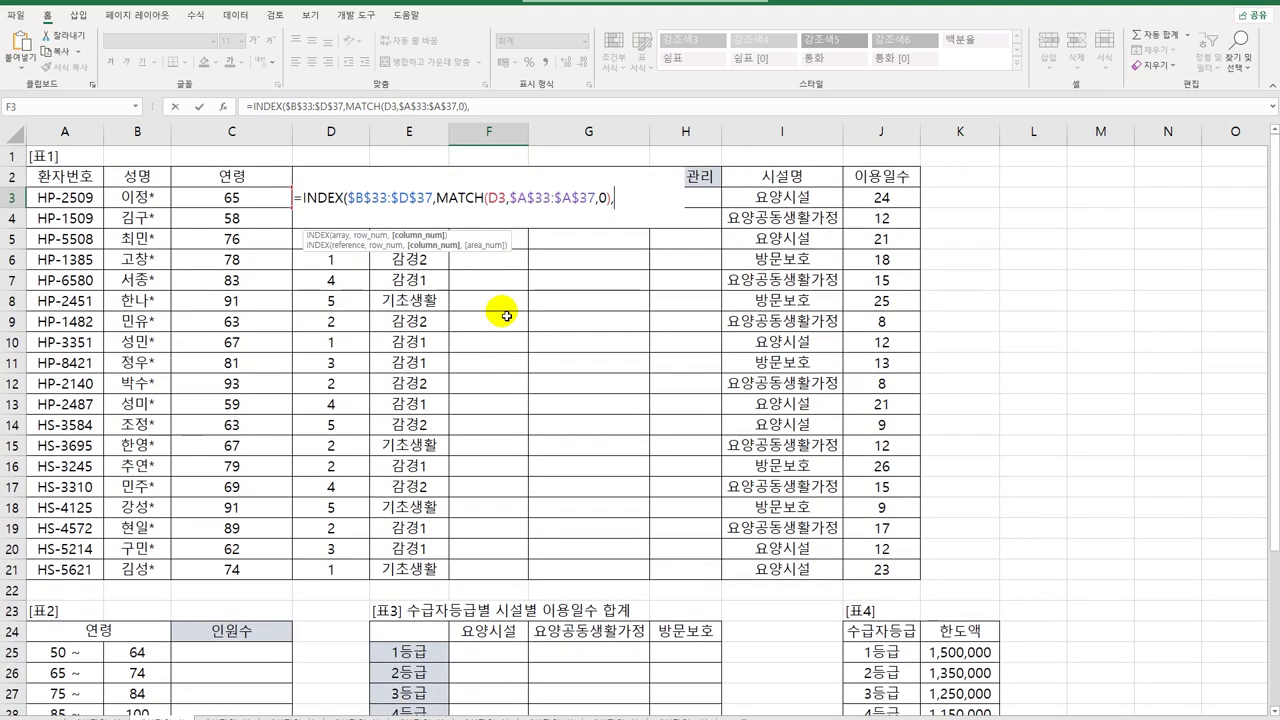
pyautogui.write('match')
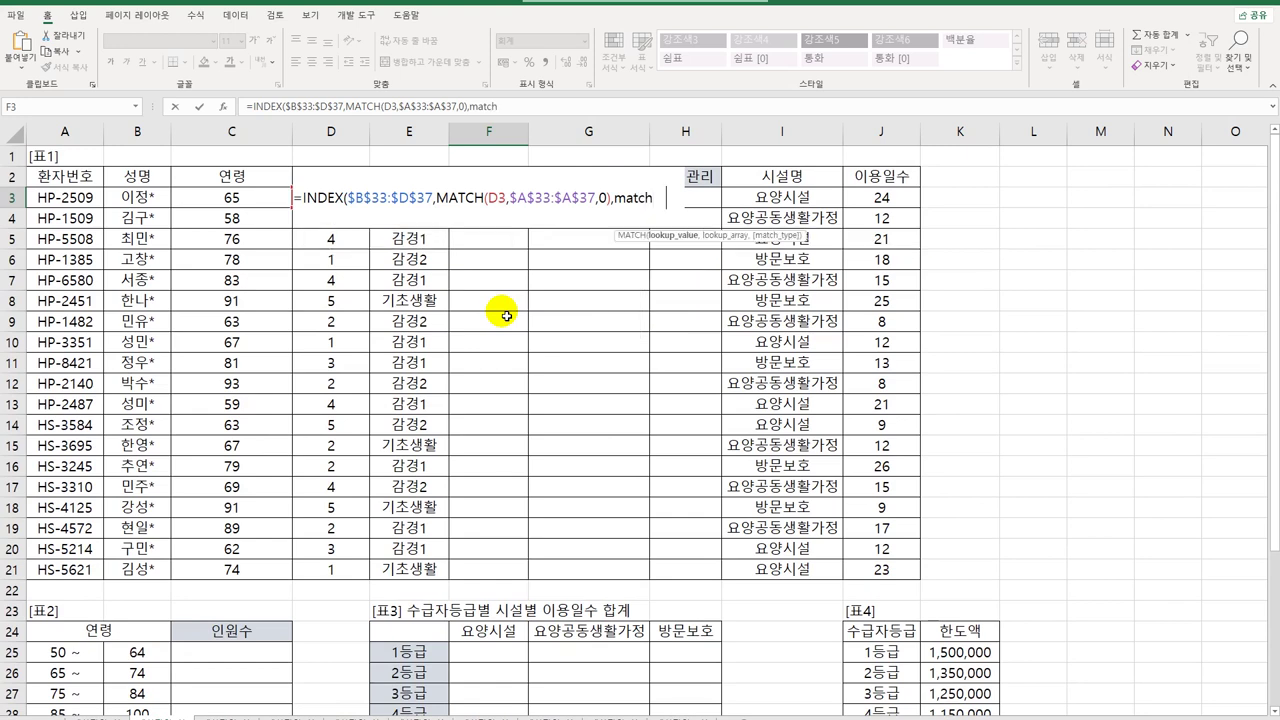
pyautogui.write('(')
pyautogui.click(762, 197)
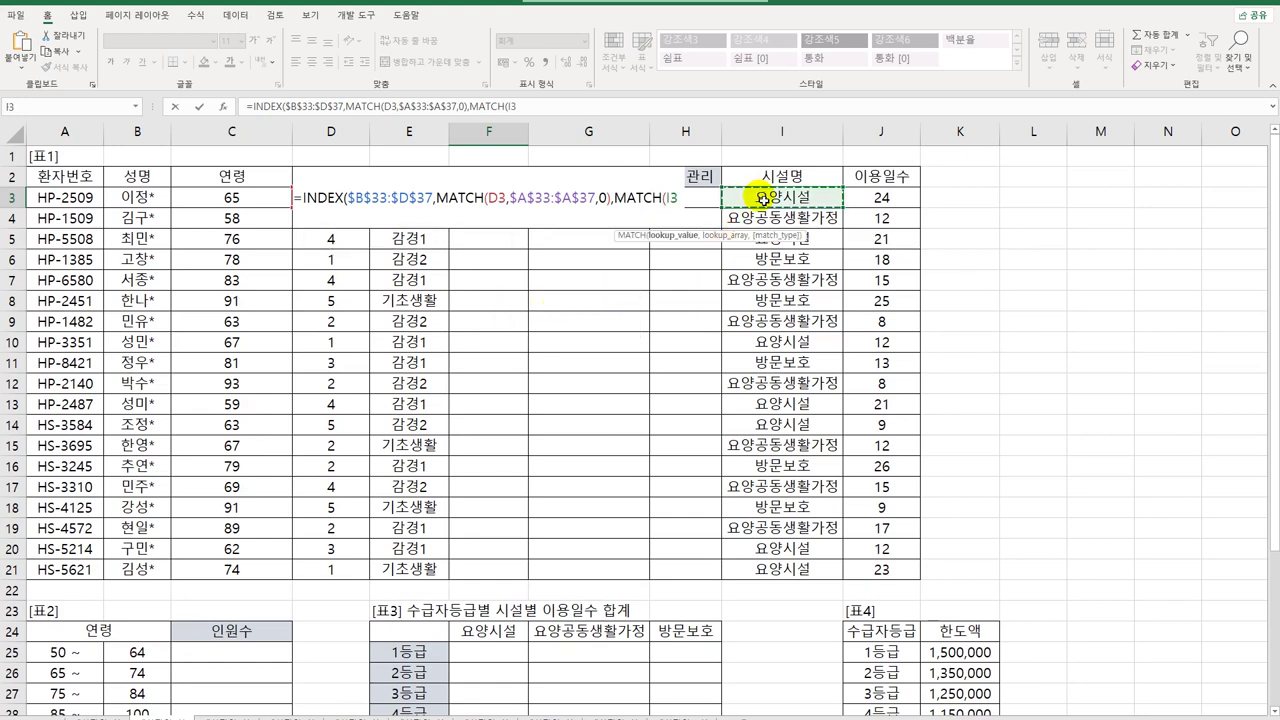
pyautogui.write(',')
# - Complete the column MATCH with the 표5 facility headings $B$32:$D$32 and exact match type 0, and enter the formula in F3
pyautogui.scroll(-3, 780, 229)
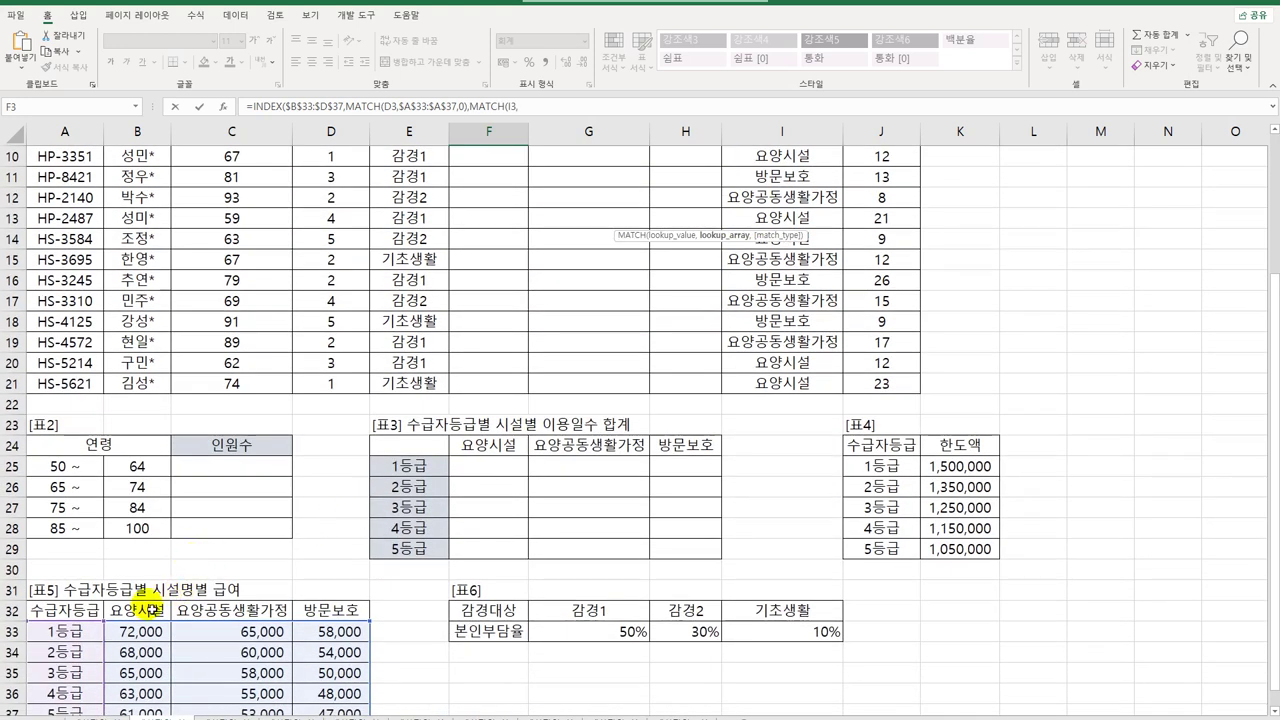
pyautogui.moveTo(145, 612); pyautogui.dragTo(318, 608)
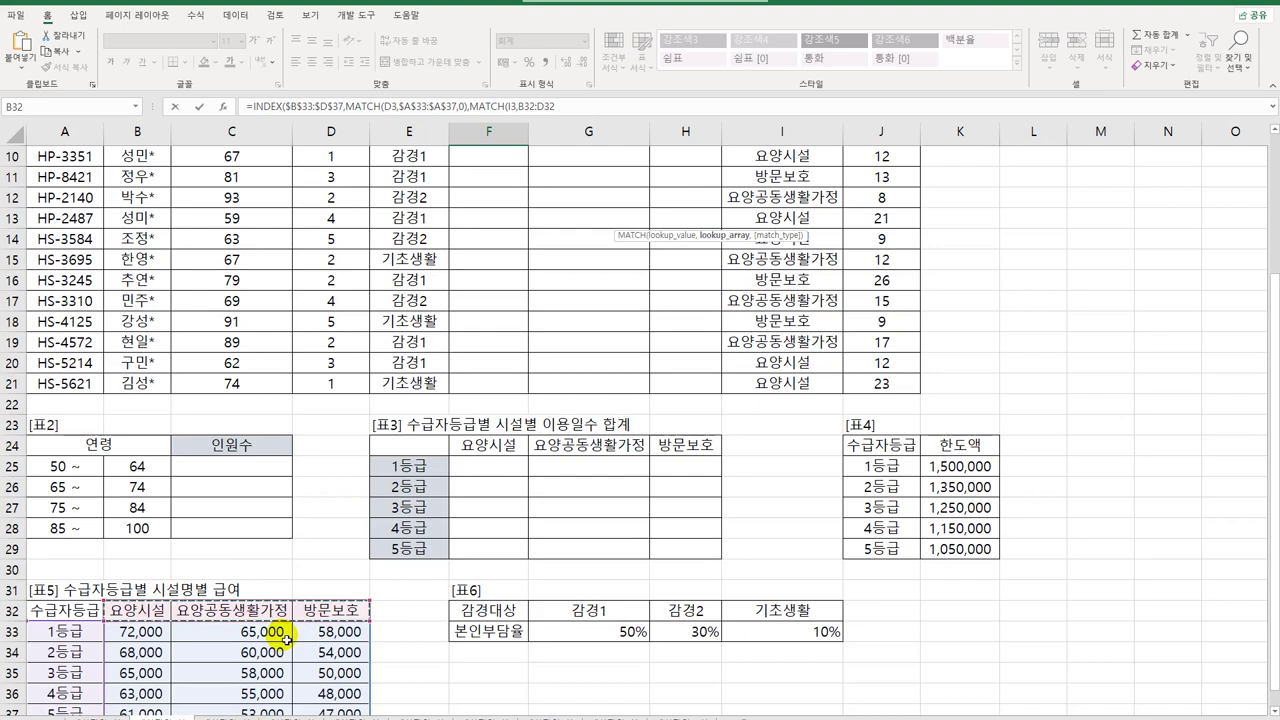
pyautogui.press('F4')
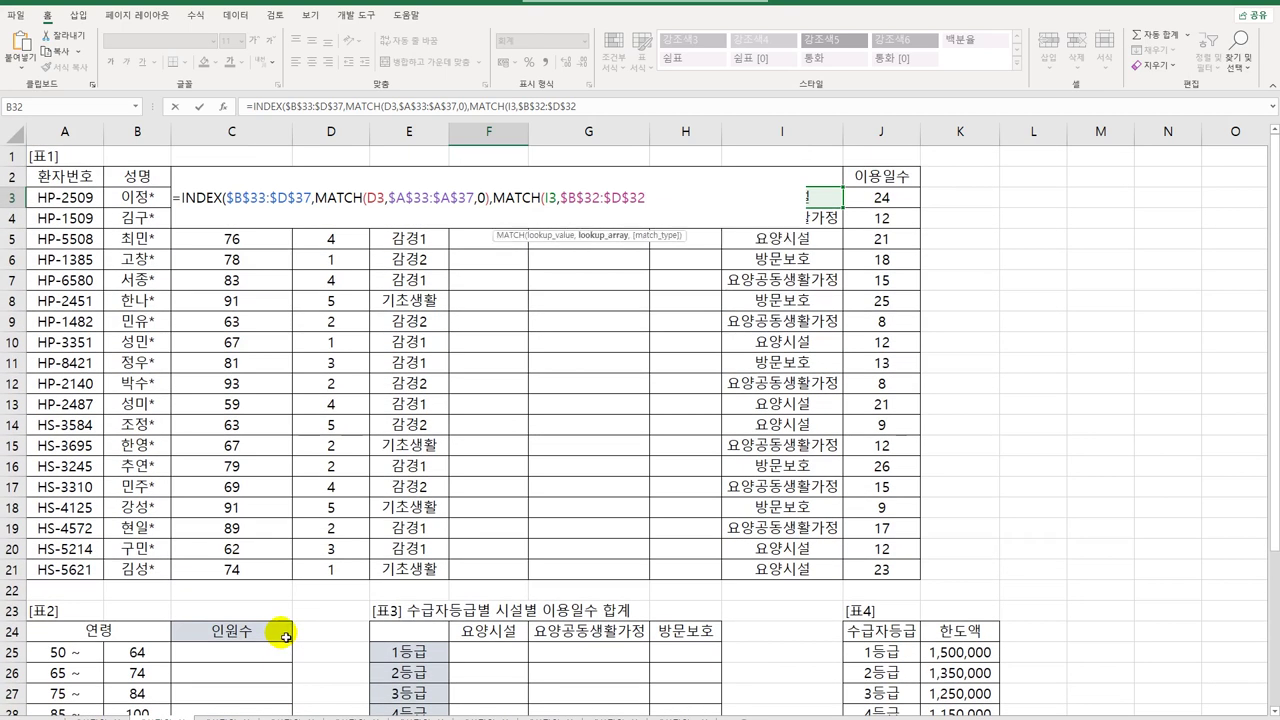
pyautogui.write(',')
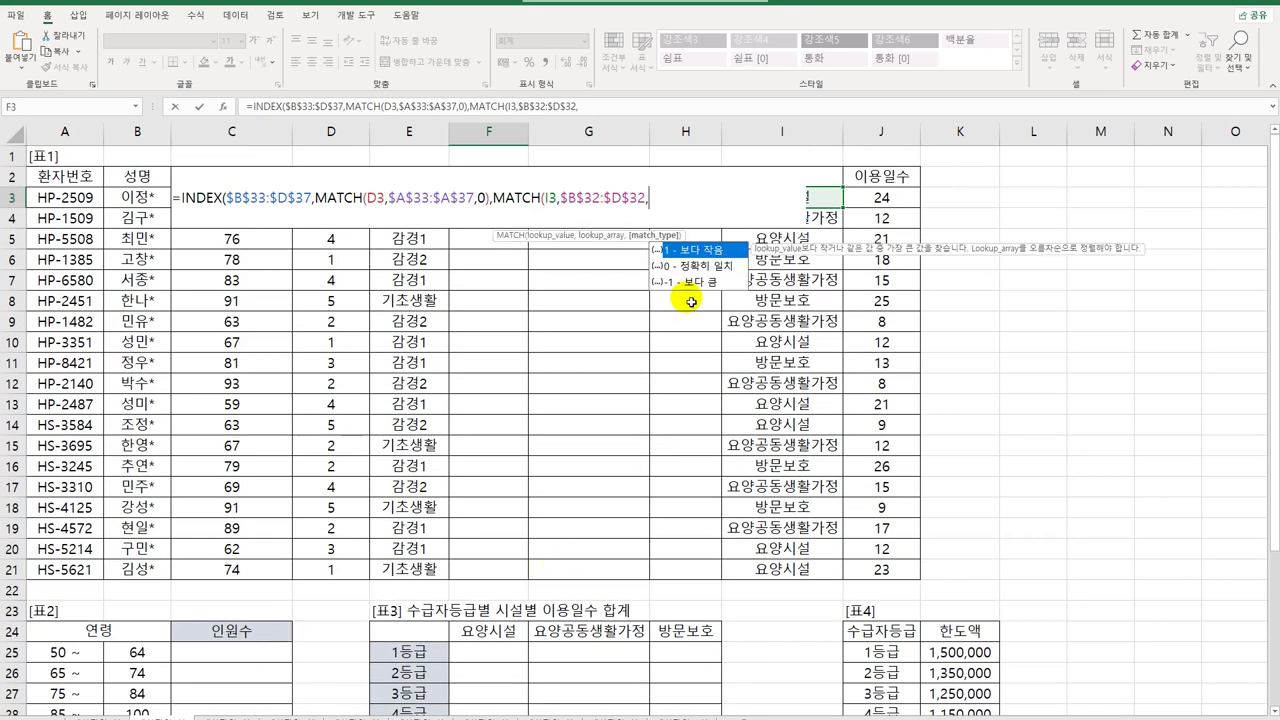
pyautogui.doubleClick(689, 267)
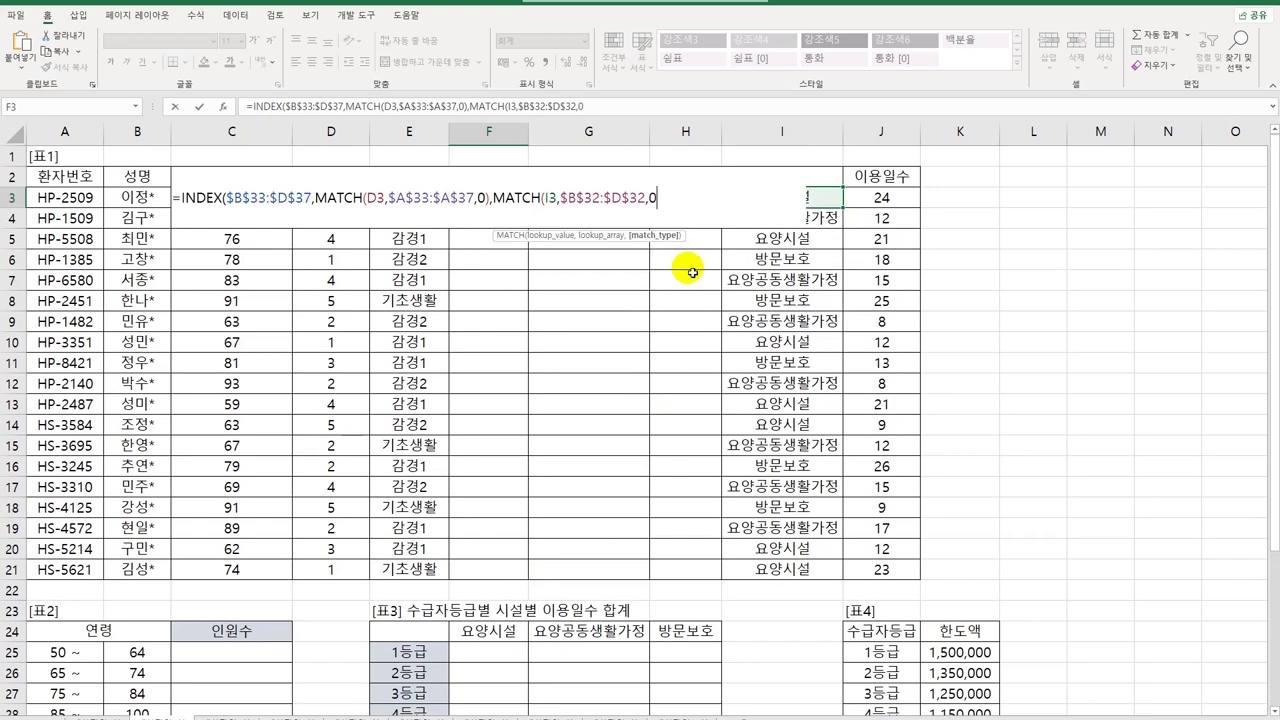
pyautogui.write(')')
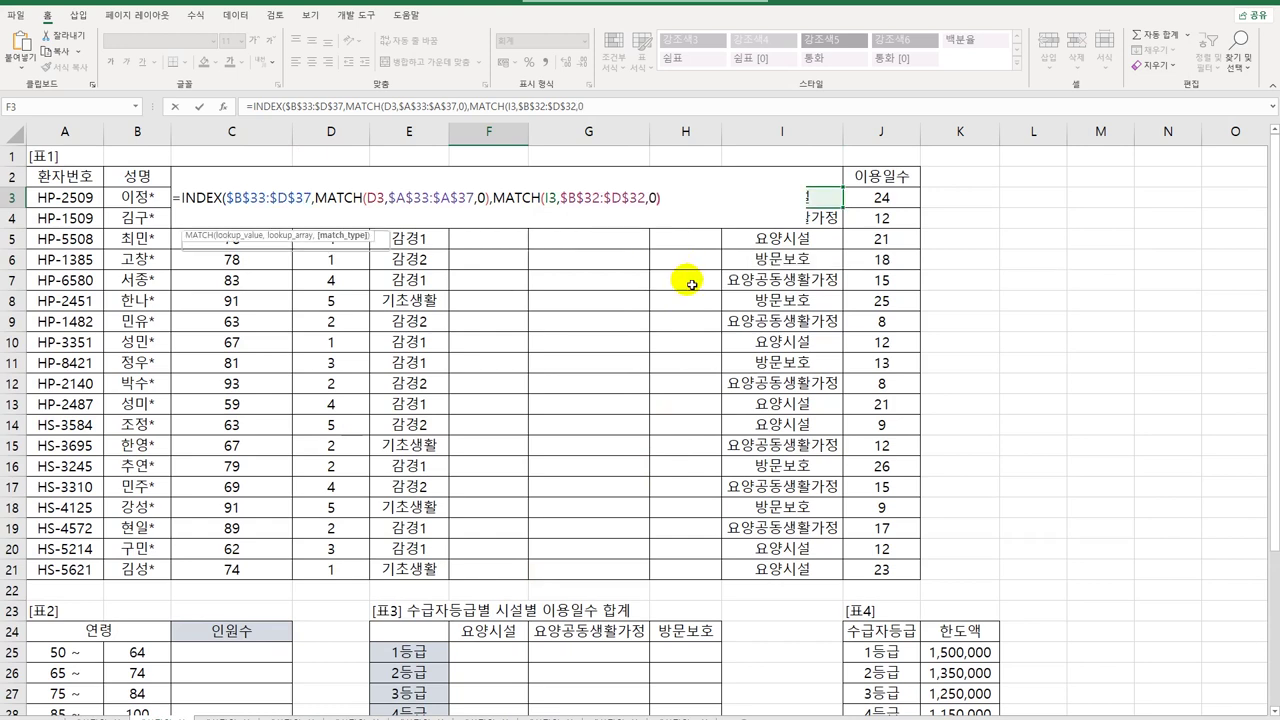
pyautogui.write(')')
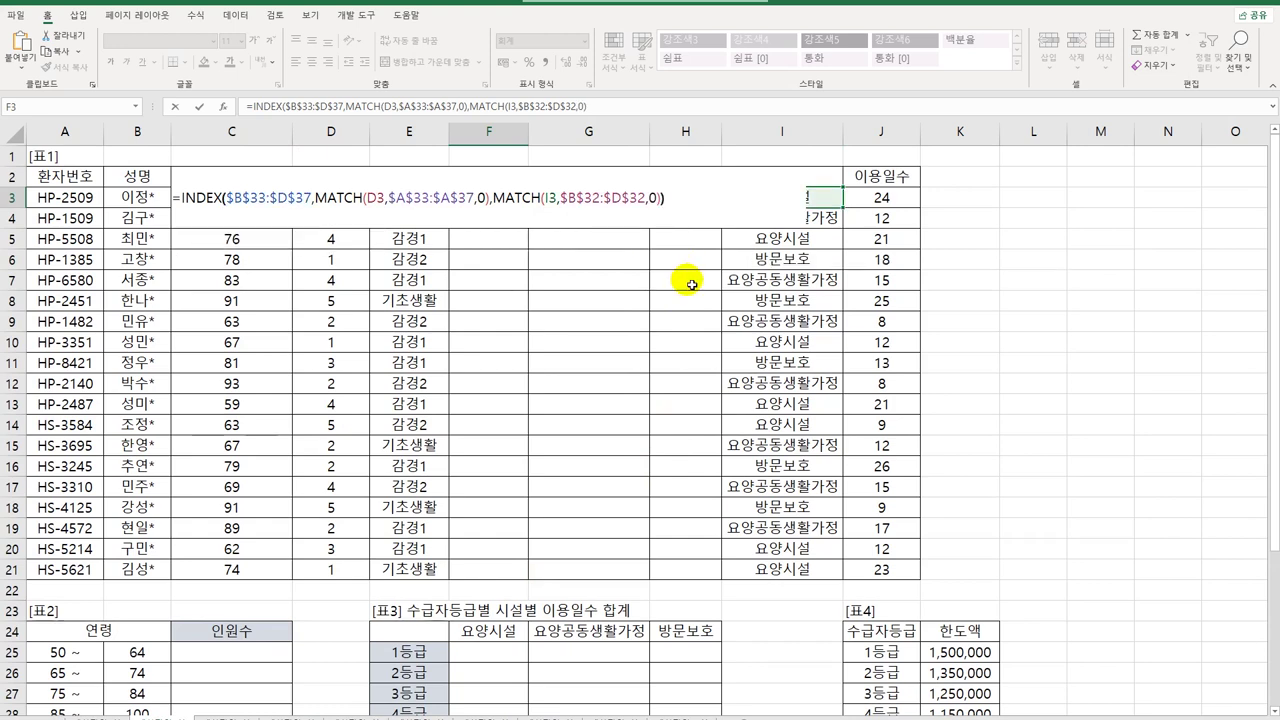
pyautogui.press('Return')
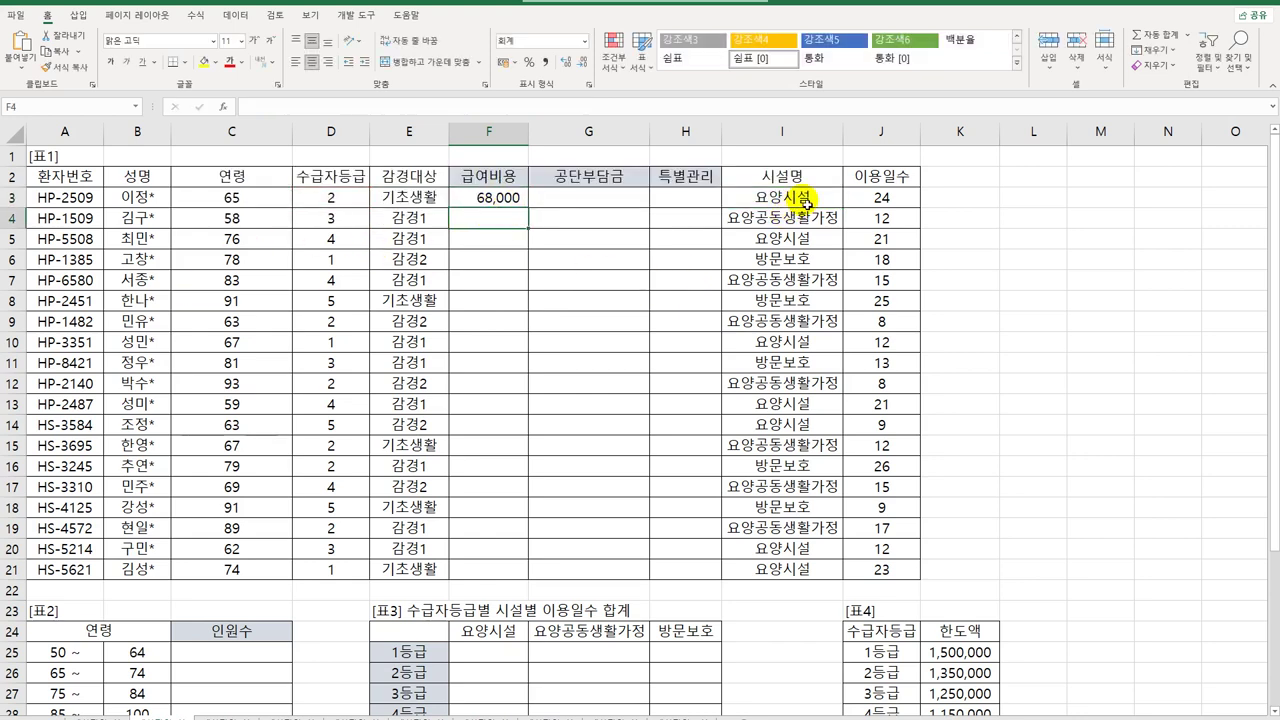
# - Multiply the F3 formula by the 이용일수 cell J3 and fill it down the 급여비용 column to F21
pyautogui.click(502, 198)
pyautogui.doubleClick(500, 198)
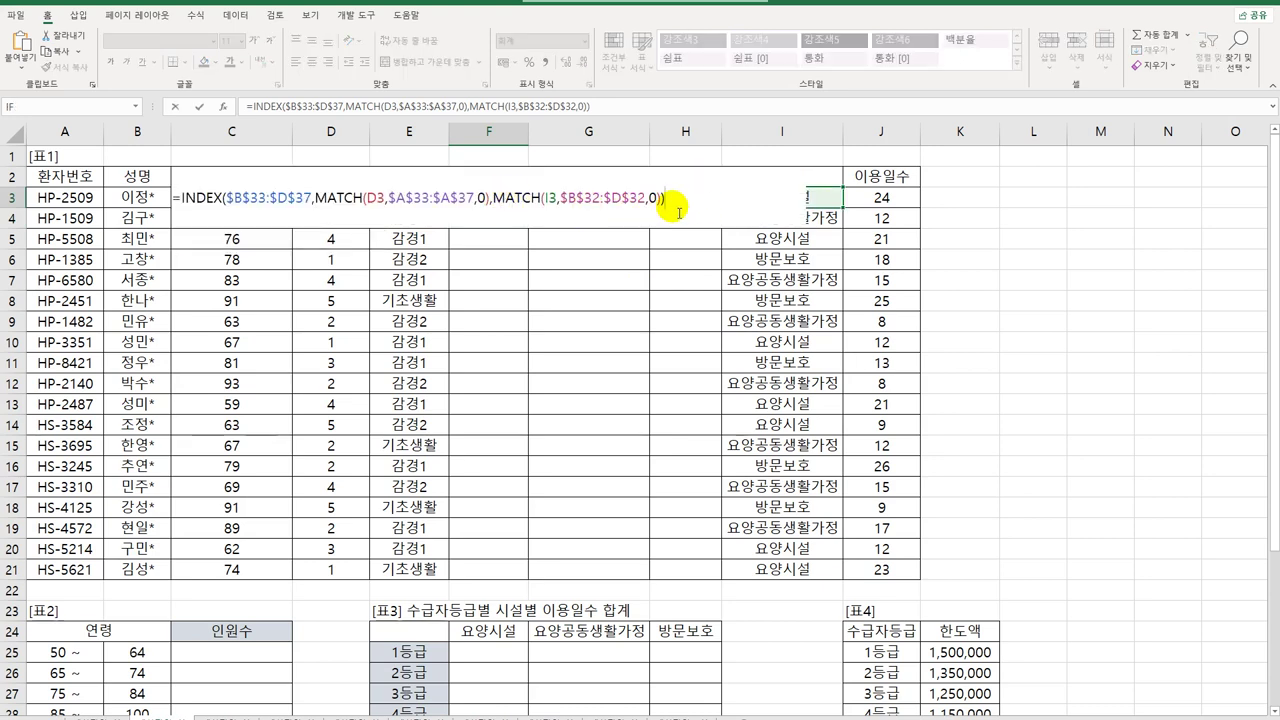
pyautogui.write('*')
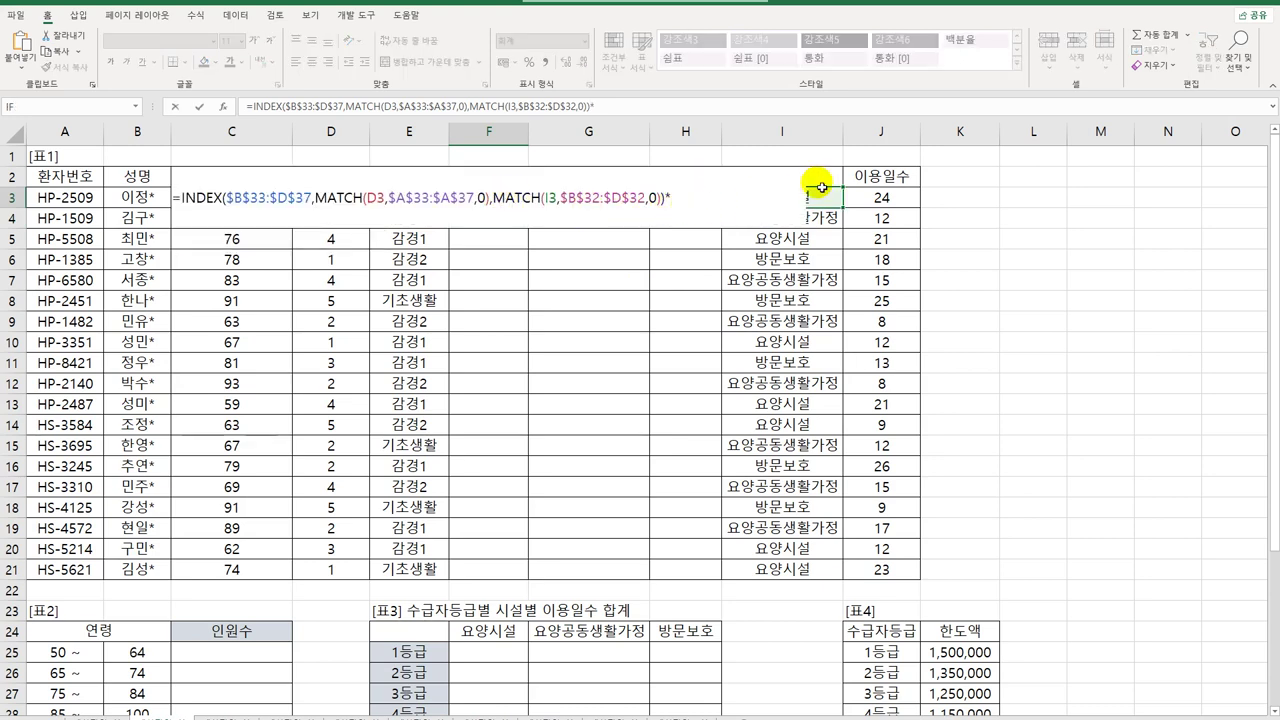
pyautogui.click(878, 198)
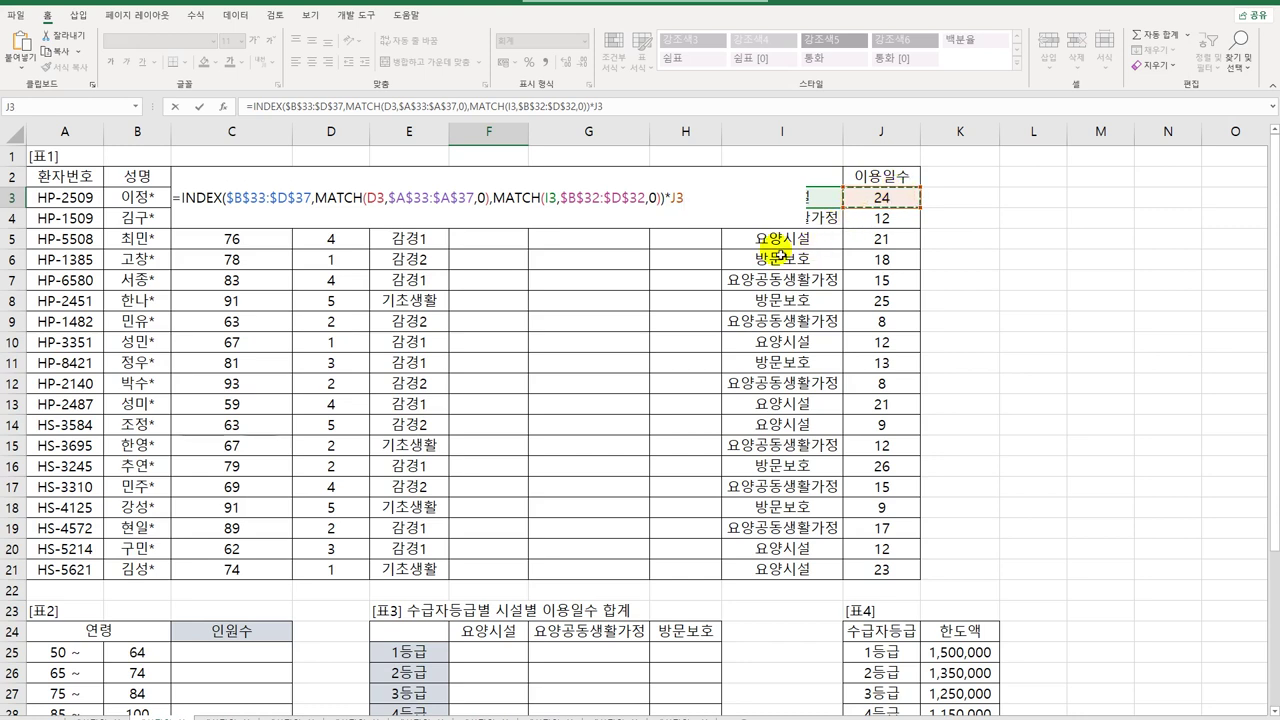
pyautogui.press('Return')
pyautogui.click(503, 198)
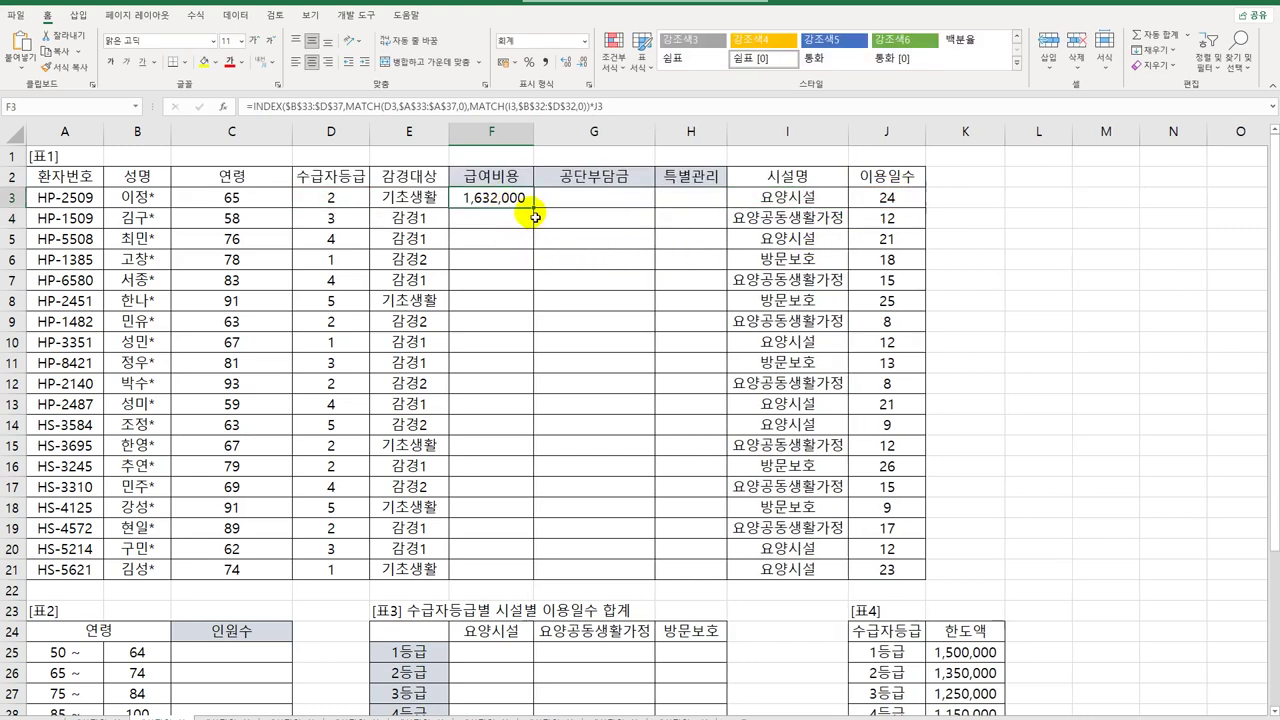
pyautogui.moveTo(537, 213); pyautogui.dragTo(512, 572)
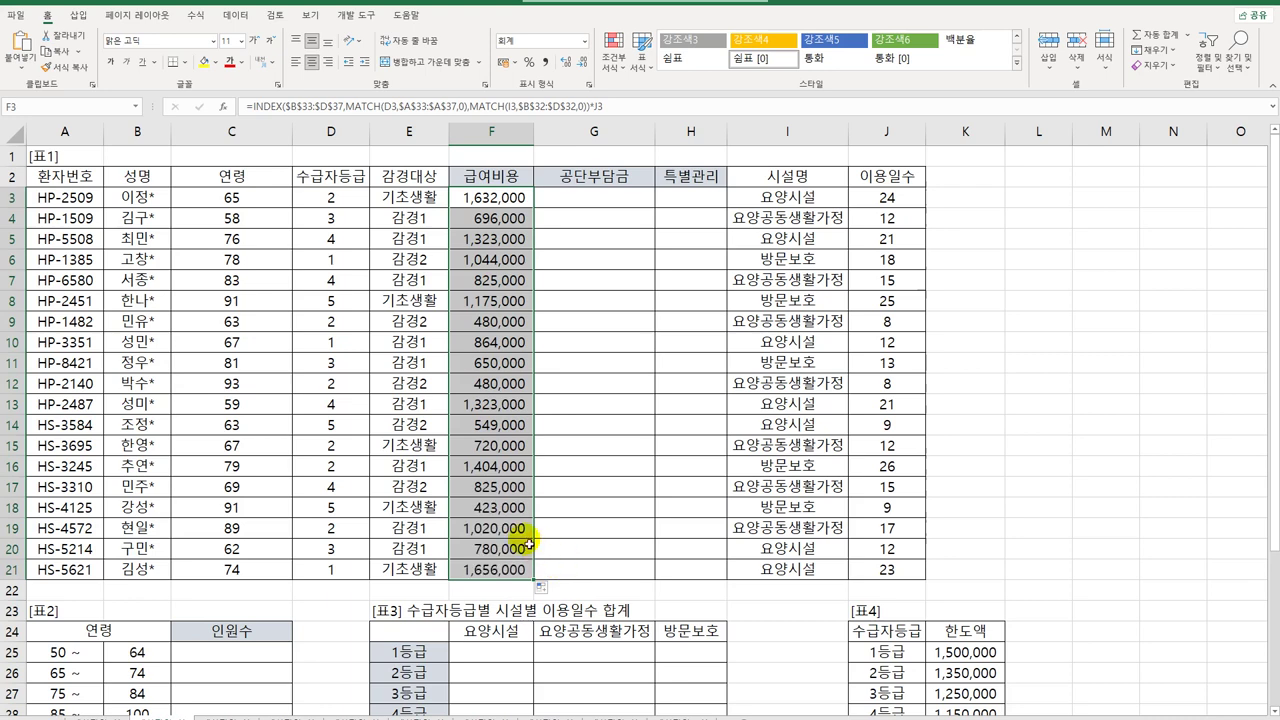
# - Compare the 수급자등급 values in column D with the underlying values of the 표5 grade labels A33:A37 and their amount rows
pyautogui.click(349, 195)
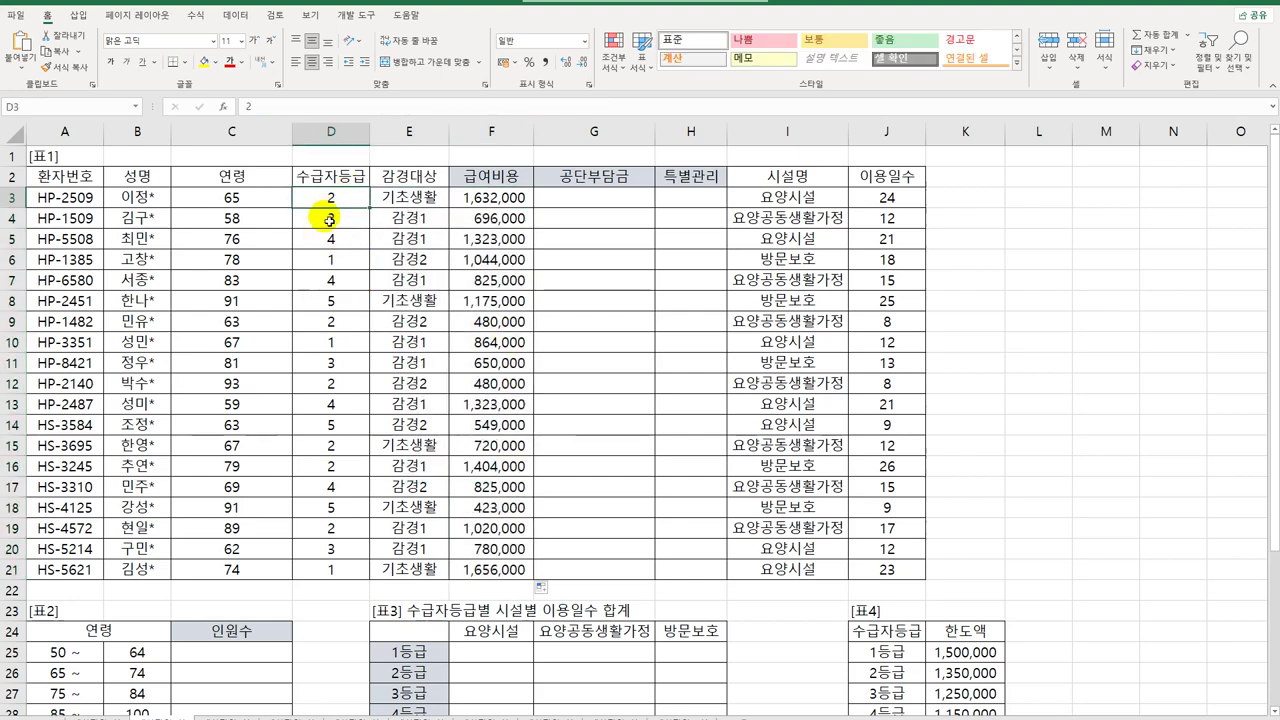
pyautogui.click(333, 259)
pyautogui.scroll(-3, 338, 430)
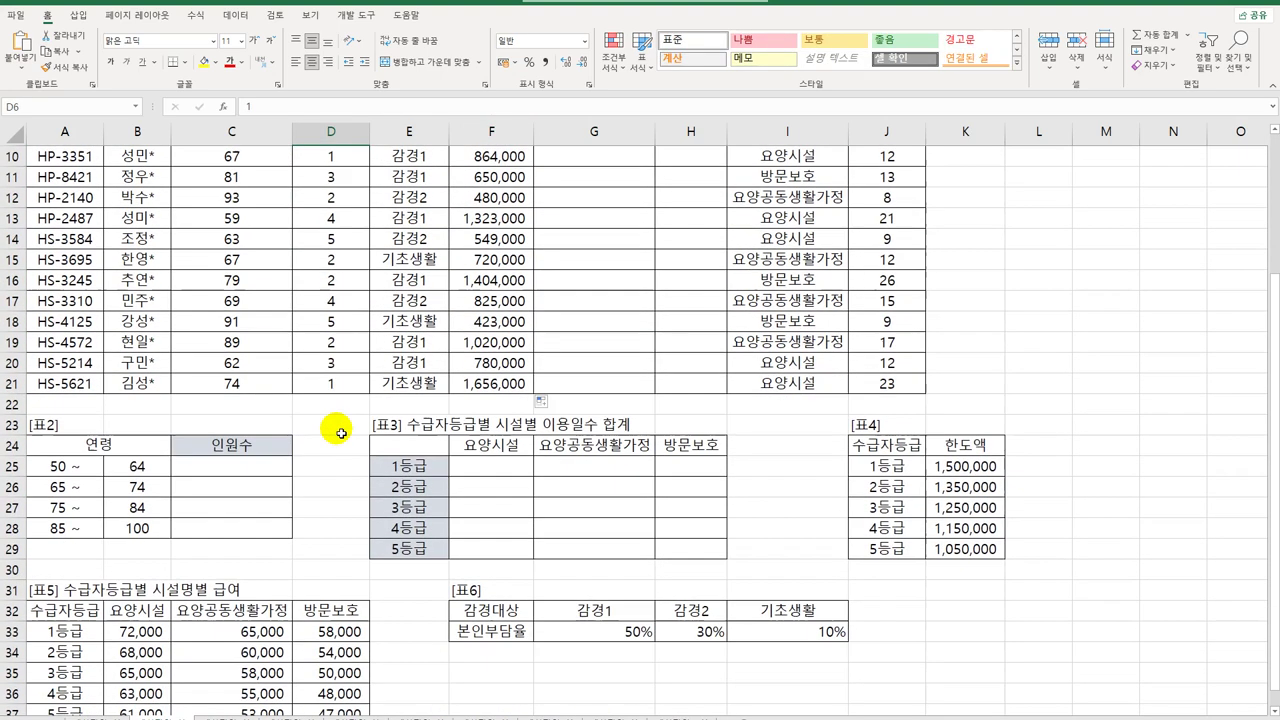
pyautogui.scroll(-3, 338, 430)
pyautogui.click(86, 447)
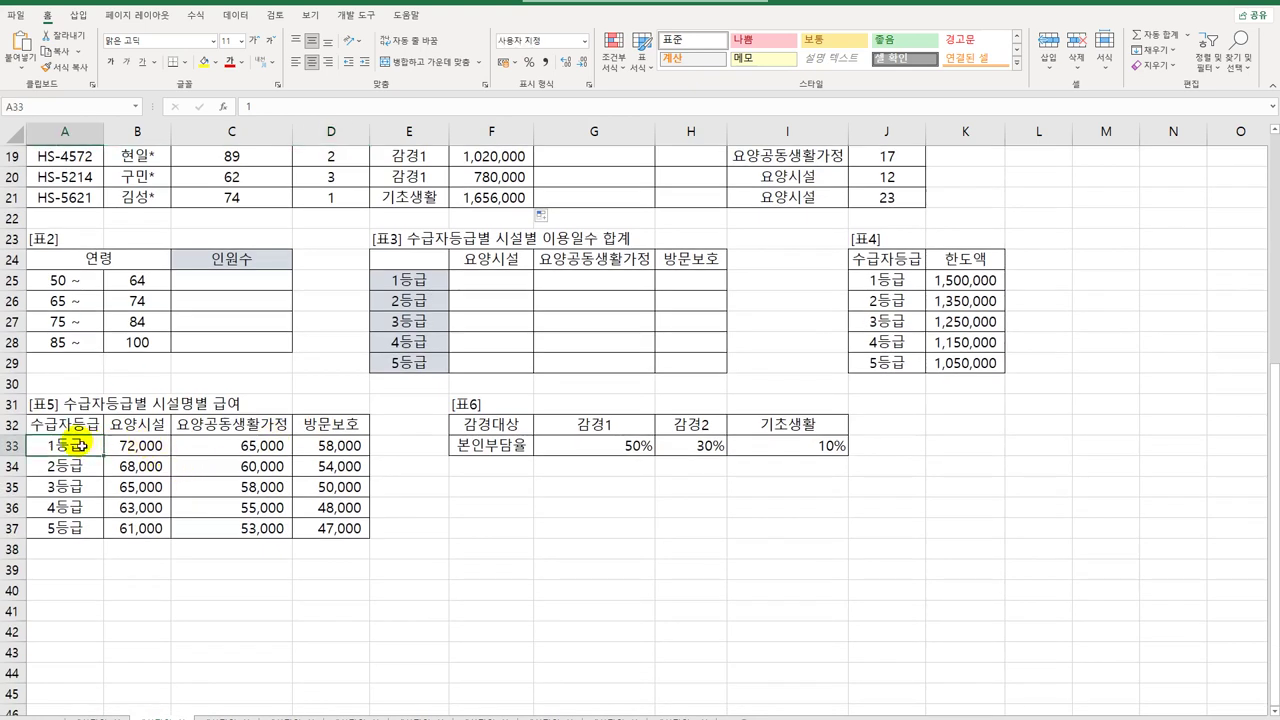
pyautogui.click(68, 466)
pyautogui.click(75, 527)
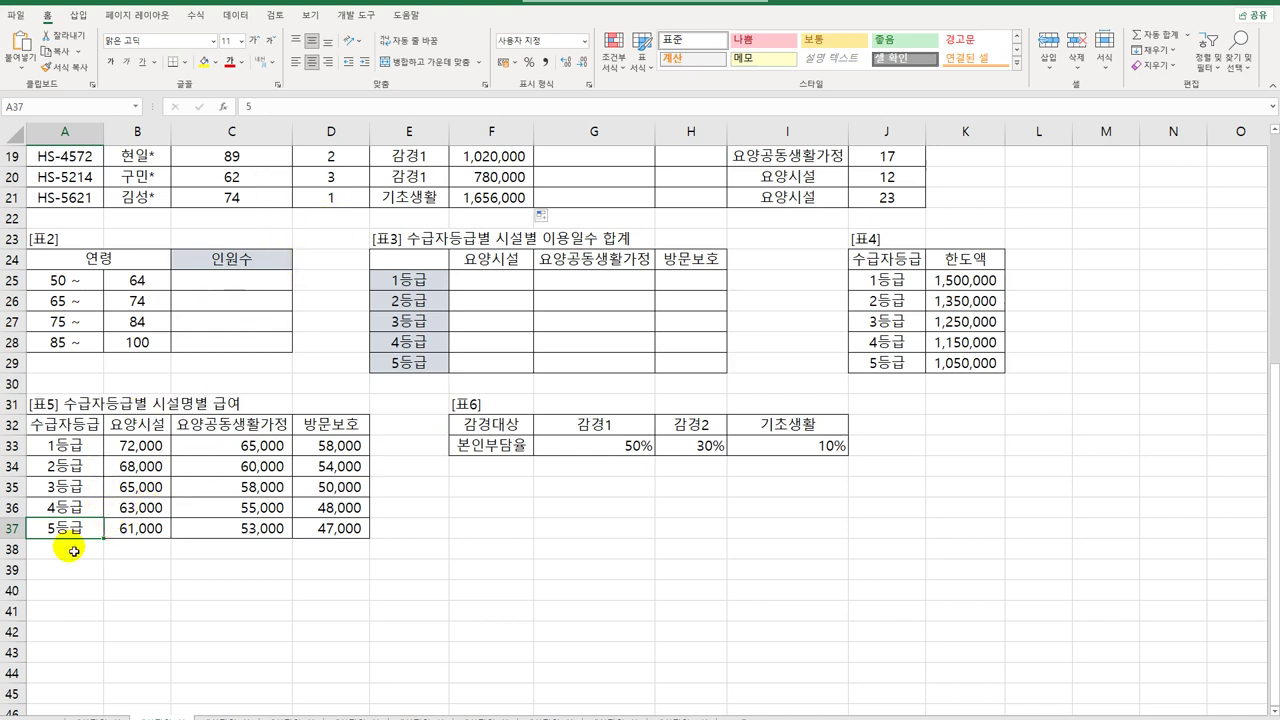
pyautogui.click(64, 446)
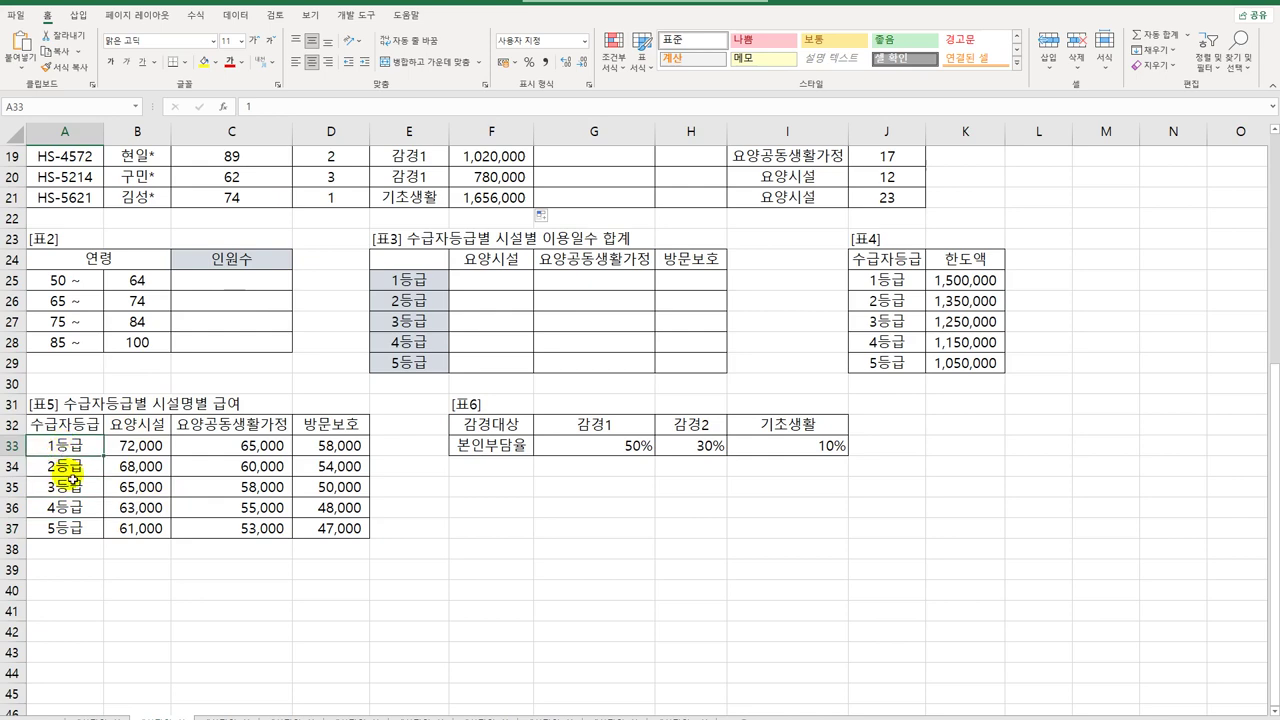
pyautogui.click(70, 468)
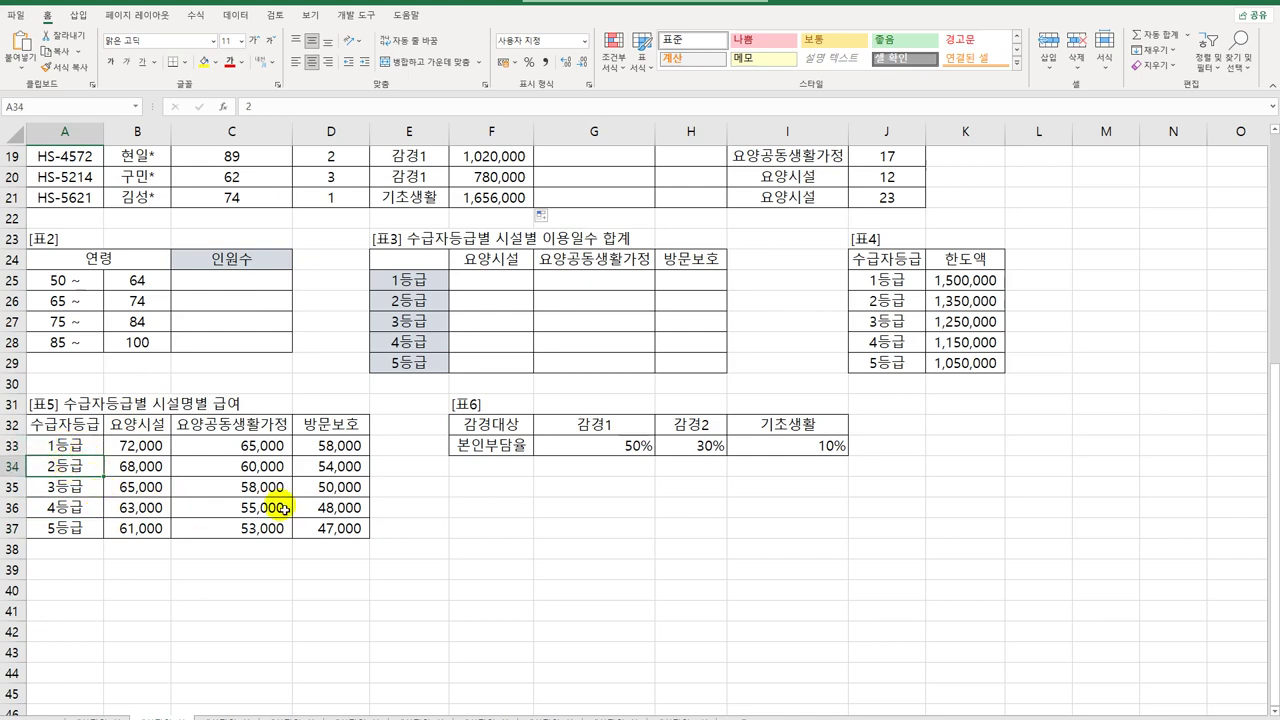
pyautogui.scroll(6, 272, 492)
pyautogui.click(490, 205)
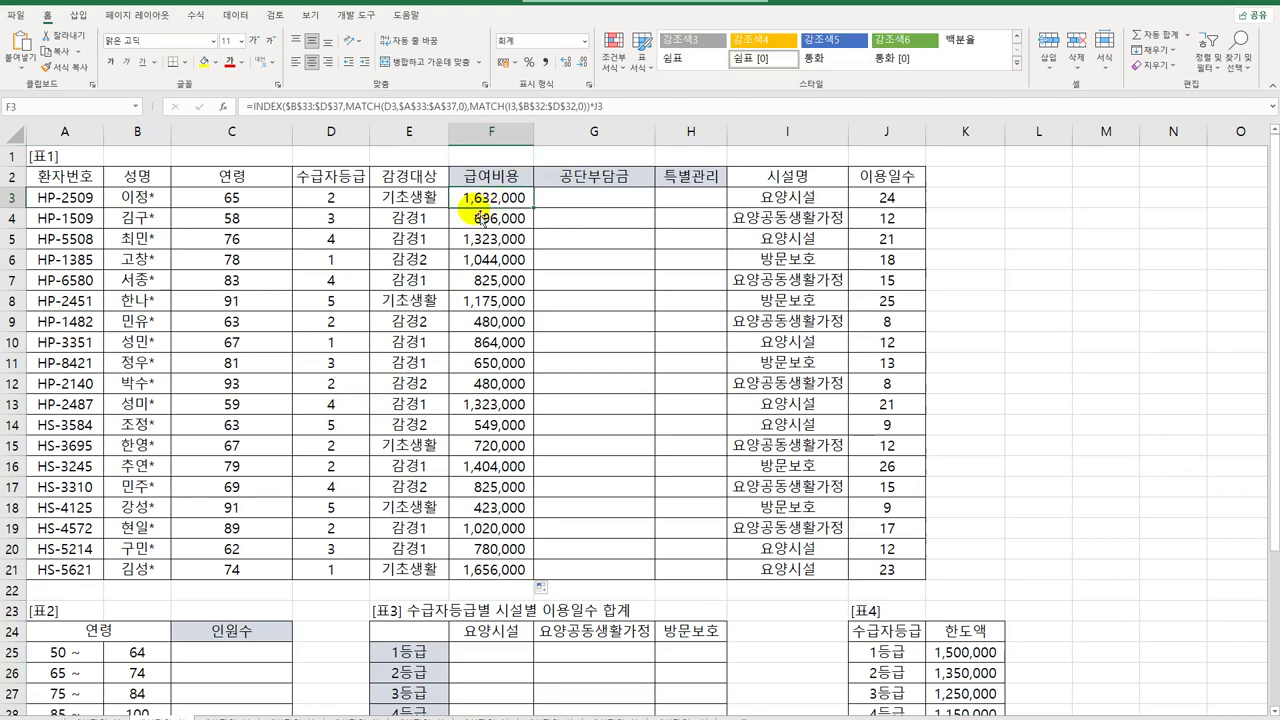
pyautogui.scroll(-6, 340, 240)
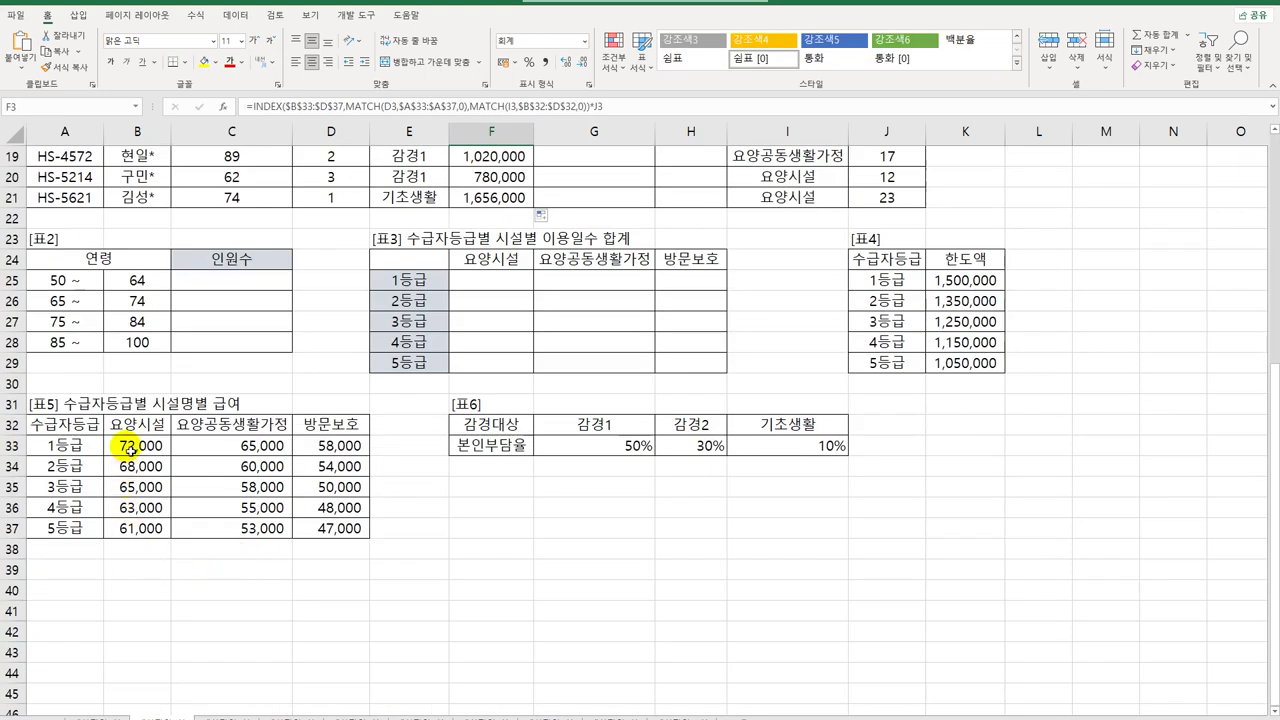
pyautogui.moveTo(130, 446); pyautogui.dragTo(298, 447)
pyautogui.moveTo(137, 466); pyautogui.dragTo(330, 468)
pyautogui.scroll(6, 333, 517)
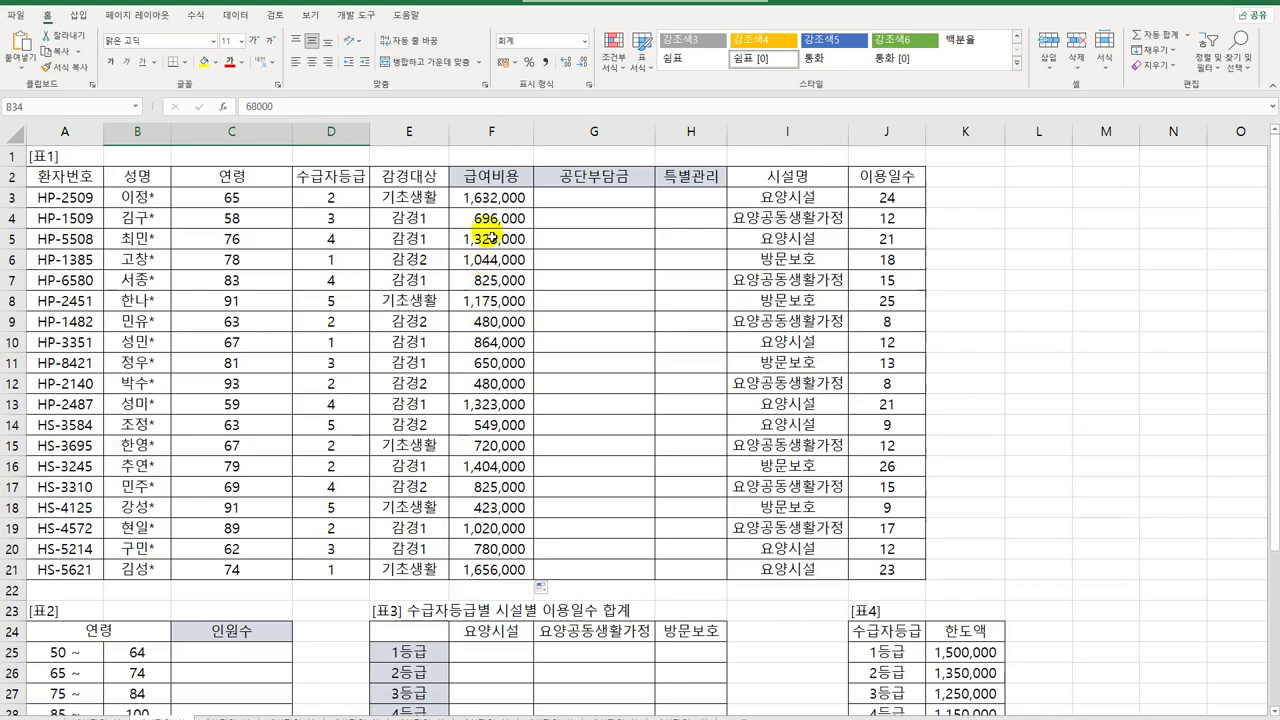
# - Replace the row MATCH in the F3 formula with a direct reference to D3 and fill the formula down to F21
pyautogui.click(495, 199)
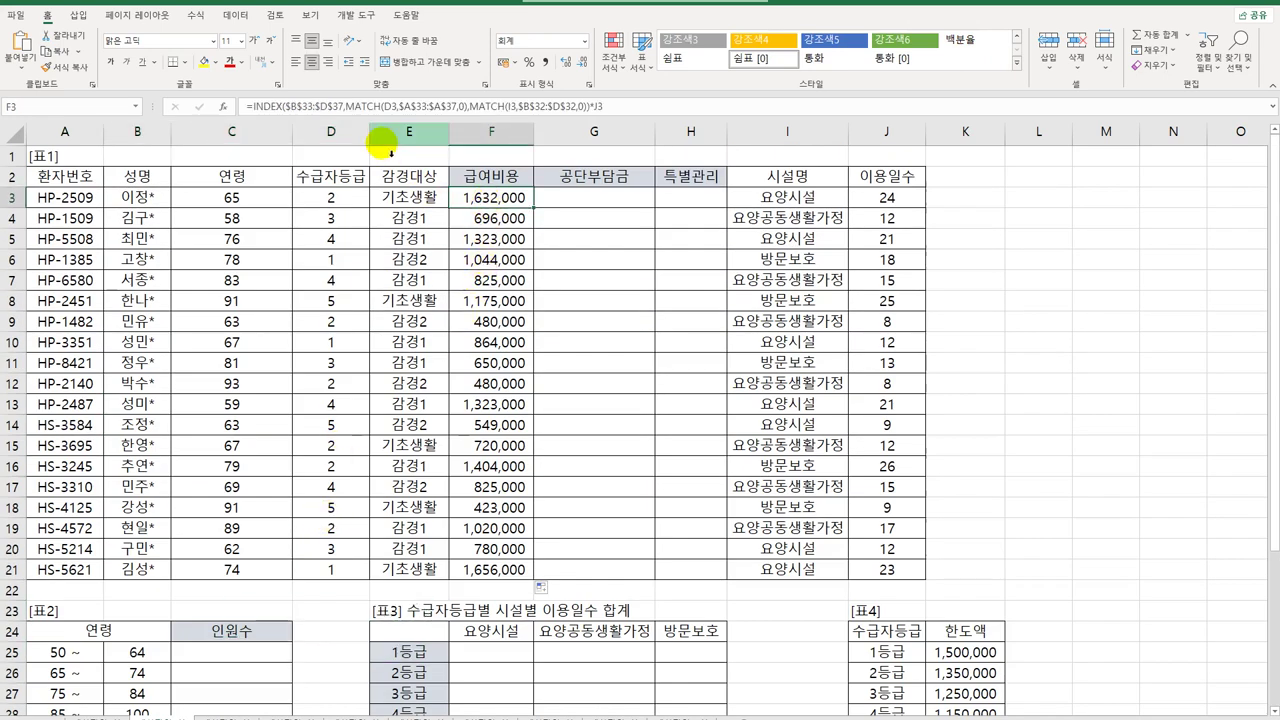
pyautogui.moveTo(345, 105); pyautogui.dragTo(471, 112)
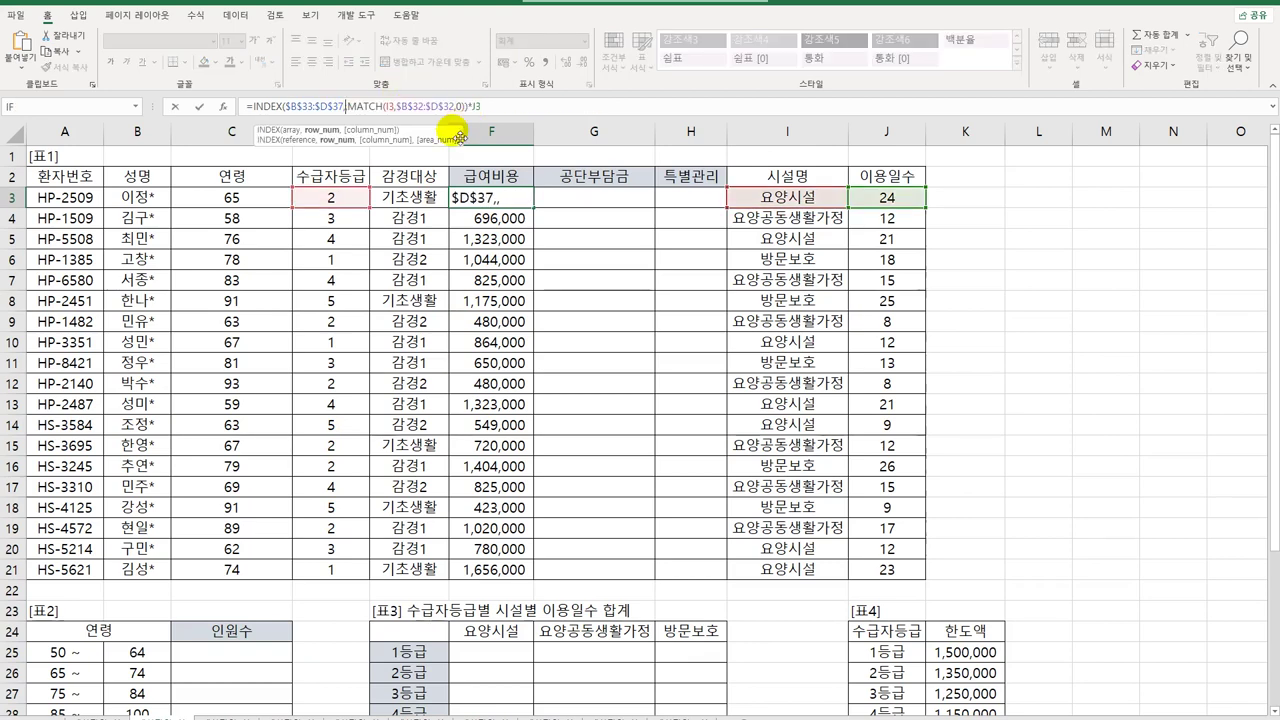
pyautogui.click(337, 207)
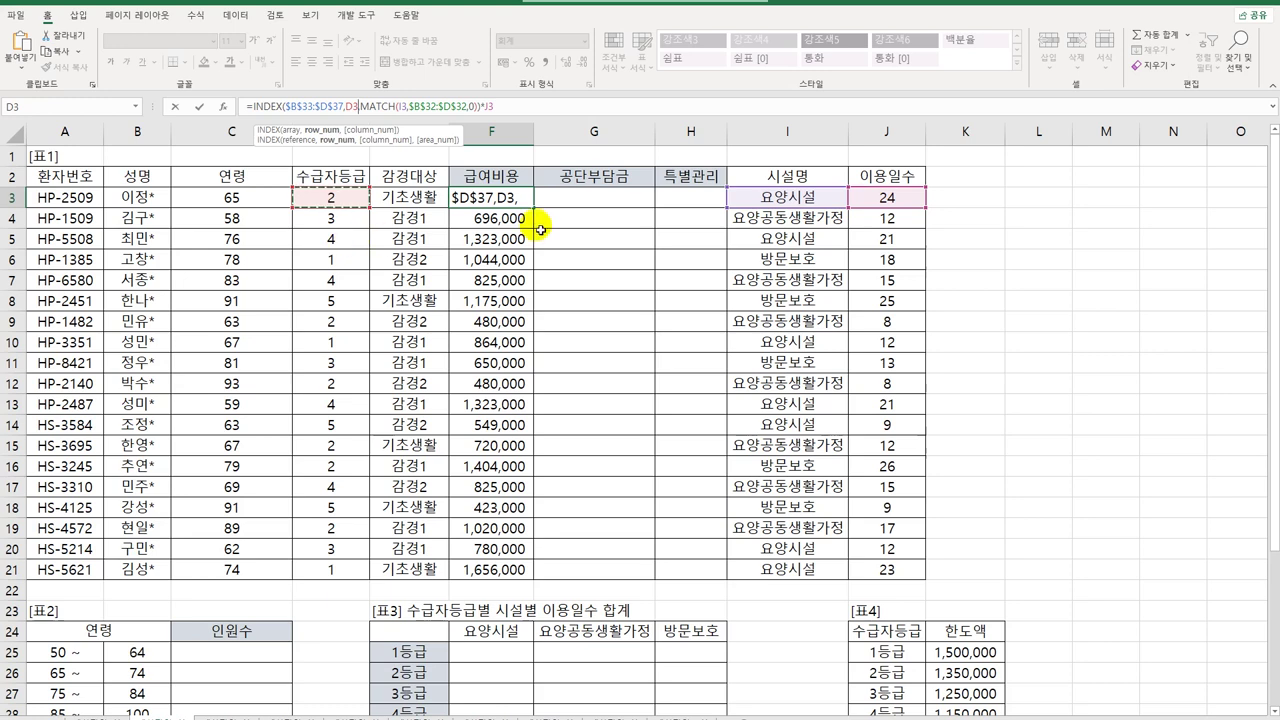
pyautogui.hotkey('ctrl', 'Return')
pyautogui.moveTo(538, 212); pyautogui.dragTo(536, 590)
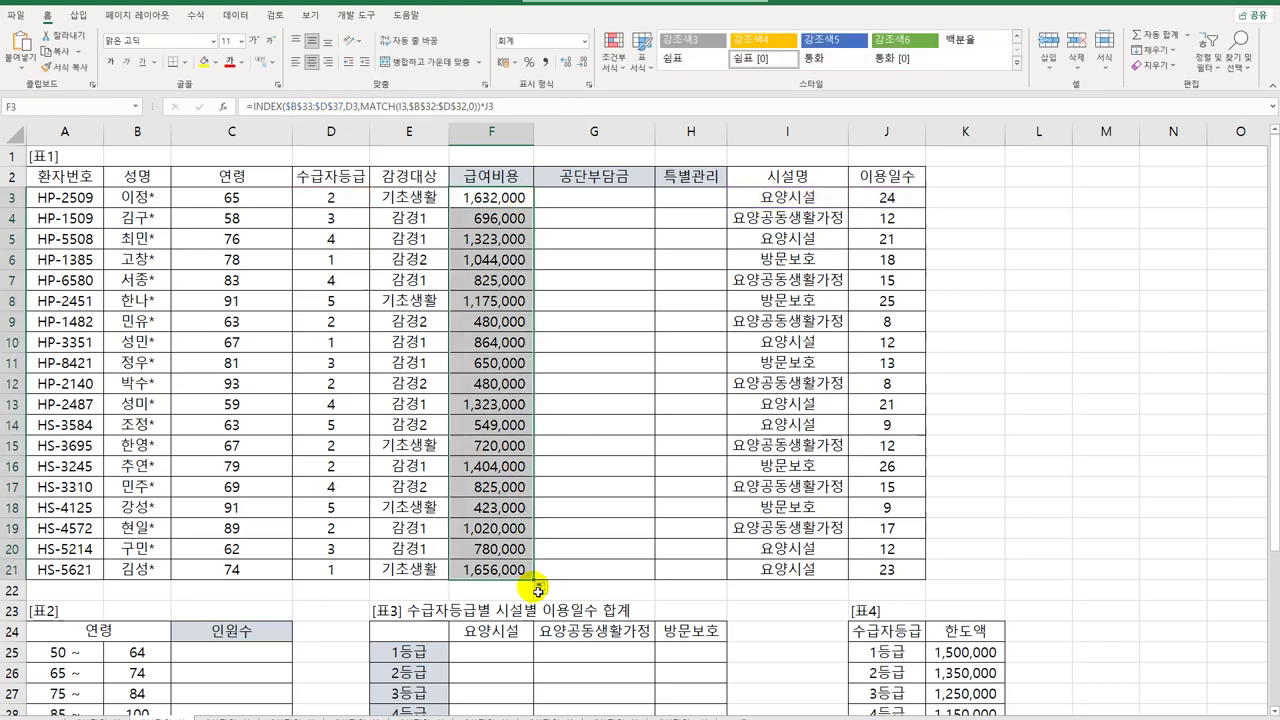
pyautogui.click(510, 202)
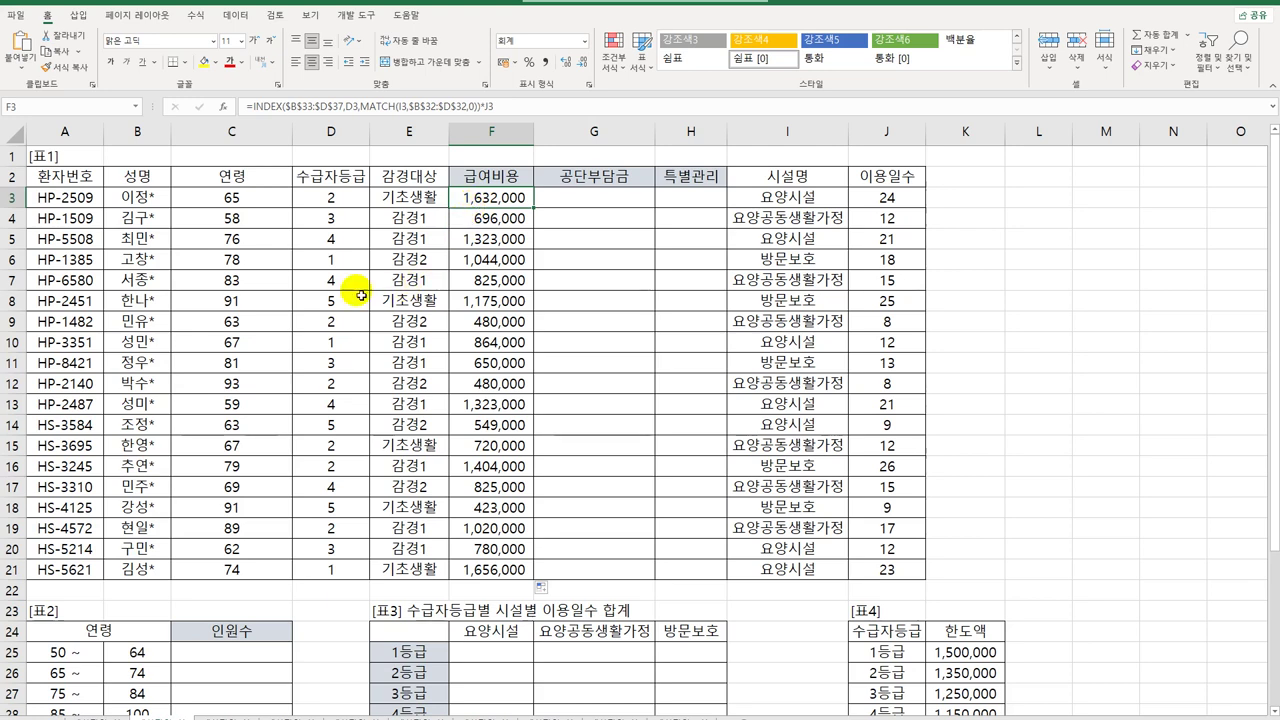
pyautogui.click(507, 177)
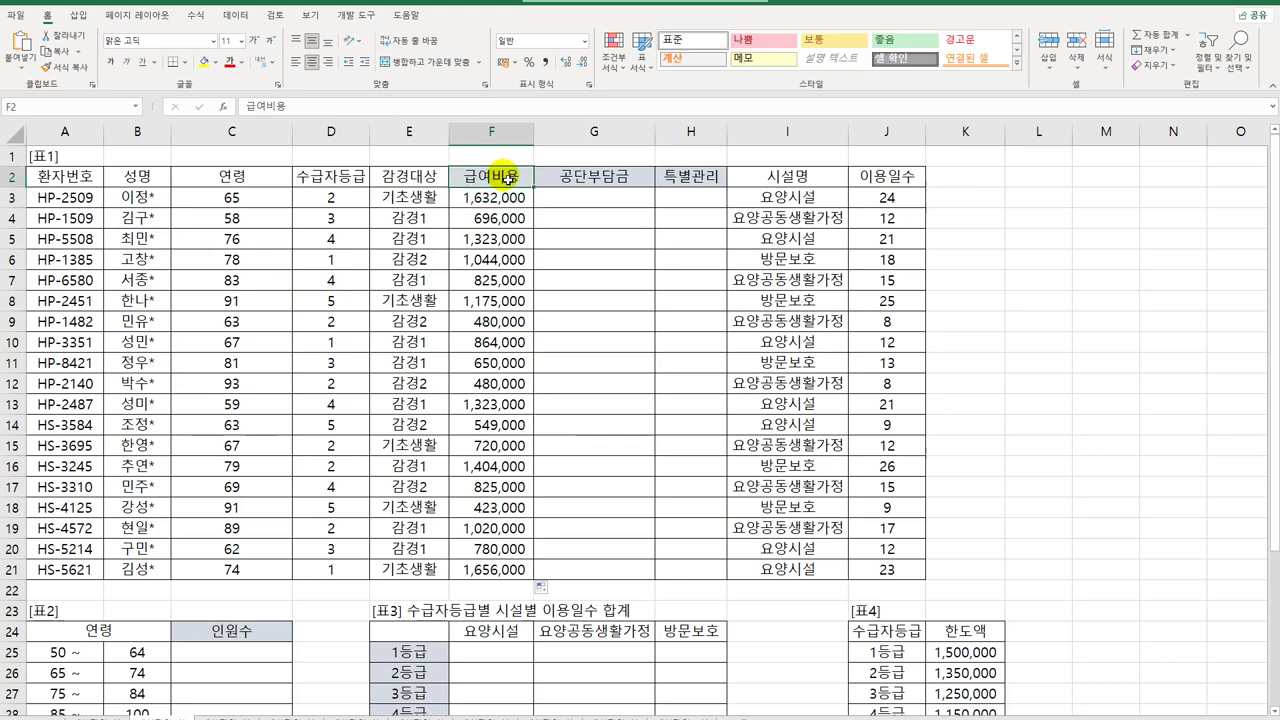
pyautogui.click(422, 177)
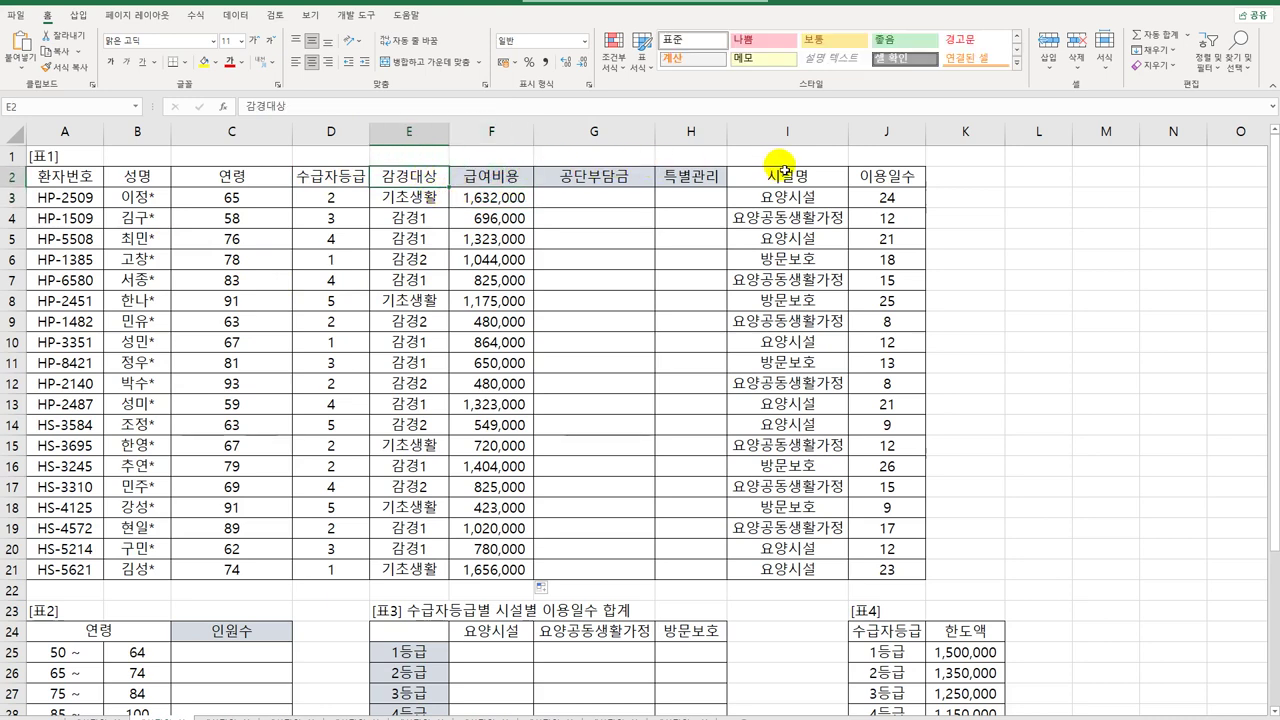
pyautogui.click(339, 179)
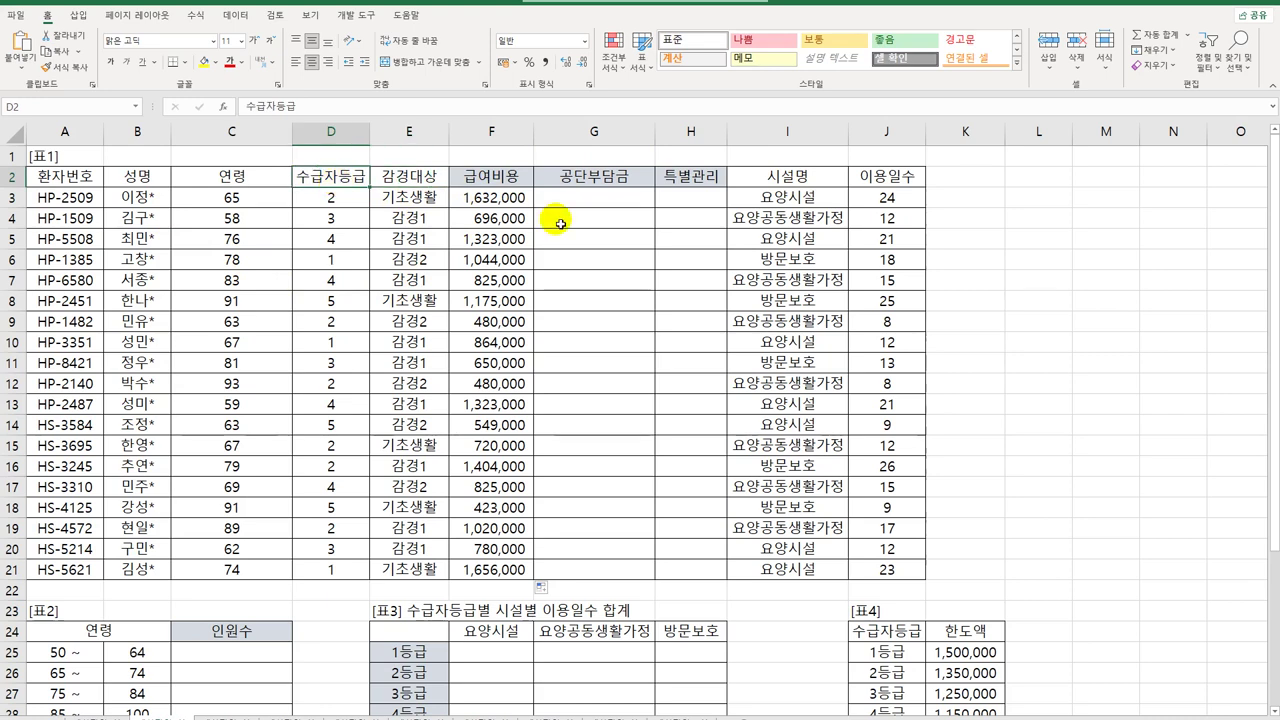
pyautogui.click(588, 203)
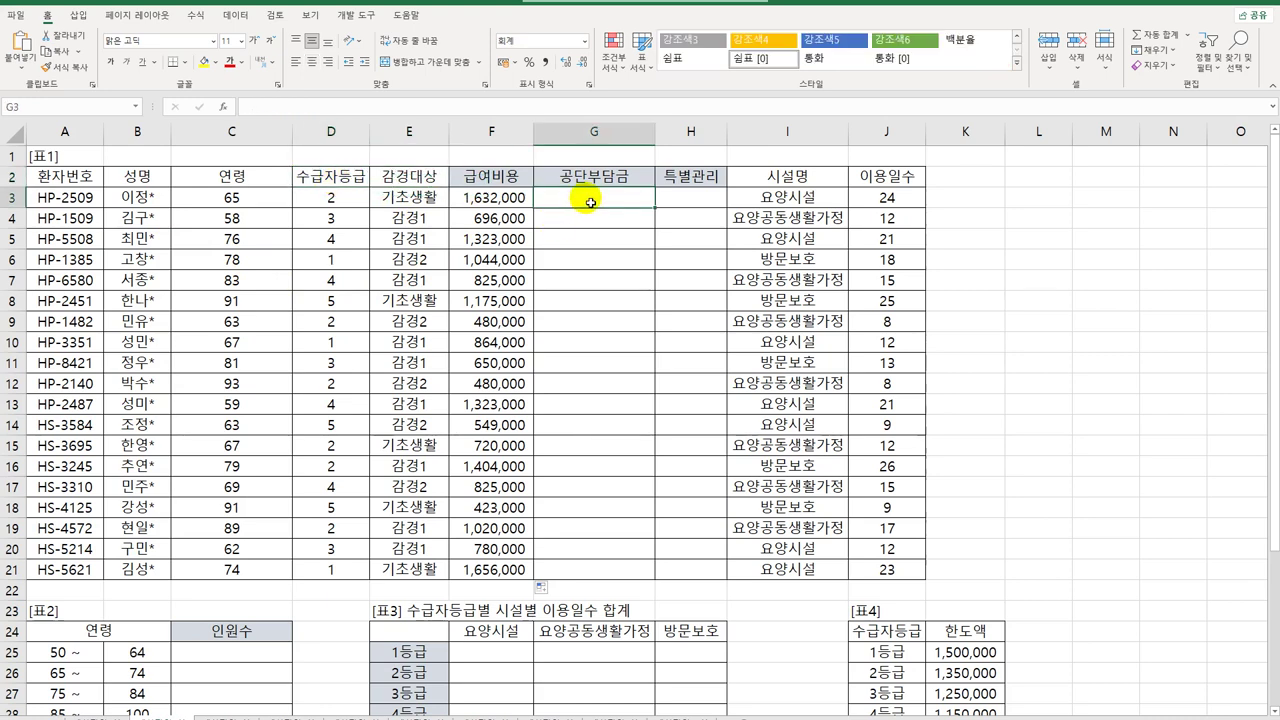
pyautogui.click(527, 200)
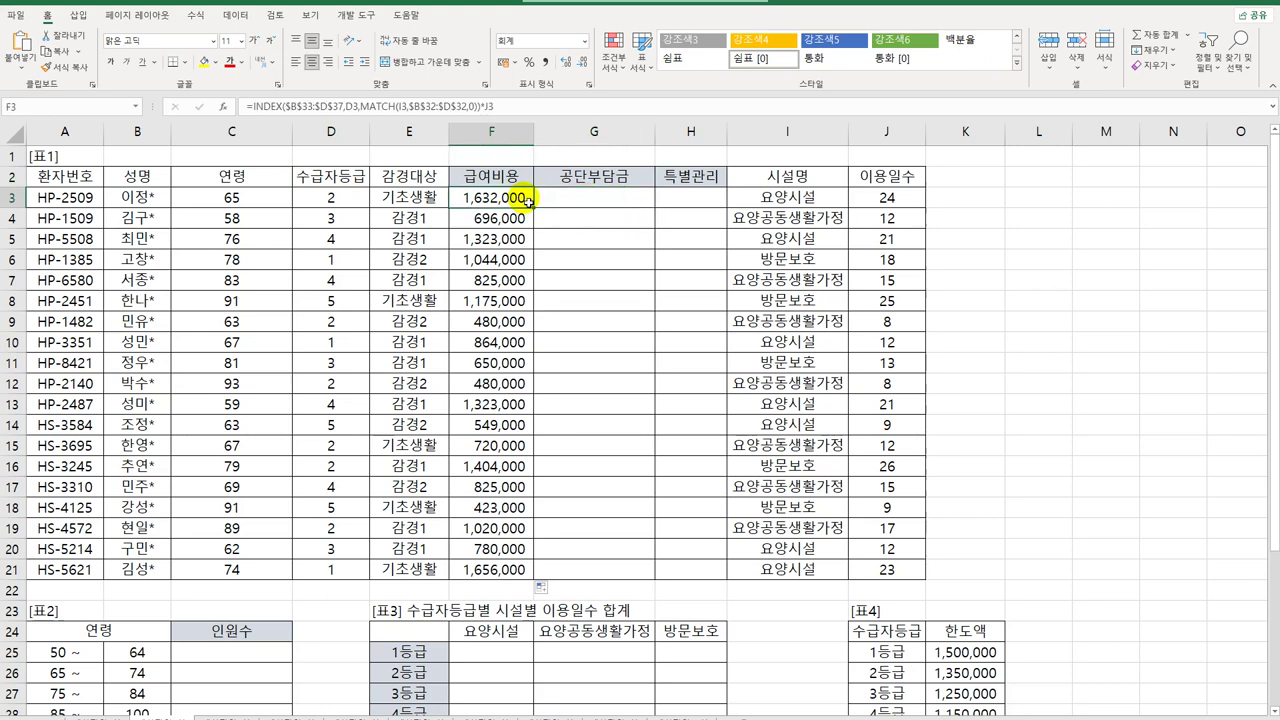
# - Compare the orientation of 표4 (수급자등급 and 한도액, J24:K29) with 표6 (감경대상 and 본인부담율, F32:I33)
pyautogui.click(598, 202)
pyautogui.scroll(-3, 598, 204)
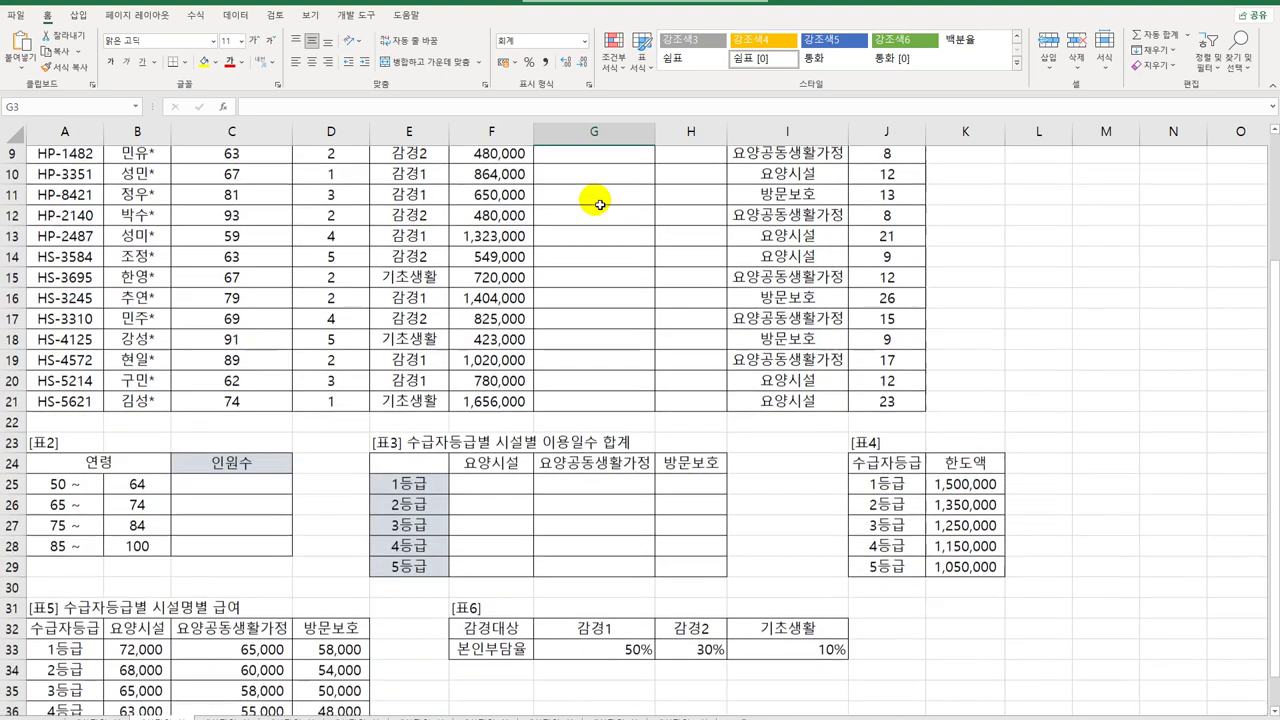
pyautogui.scroll(-1, 598, 204)
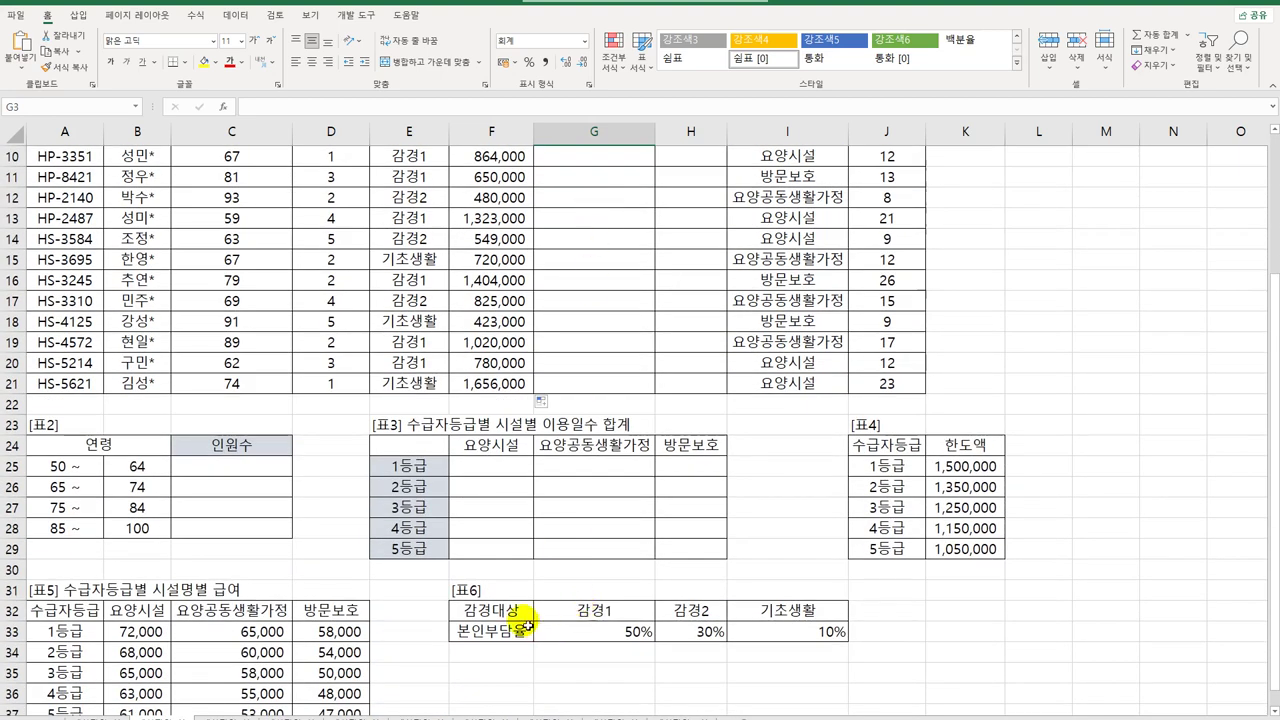
pyautogui.moveTo(503, 618); pyautogui.dragTo(787, 637)
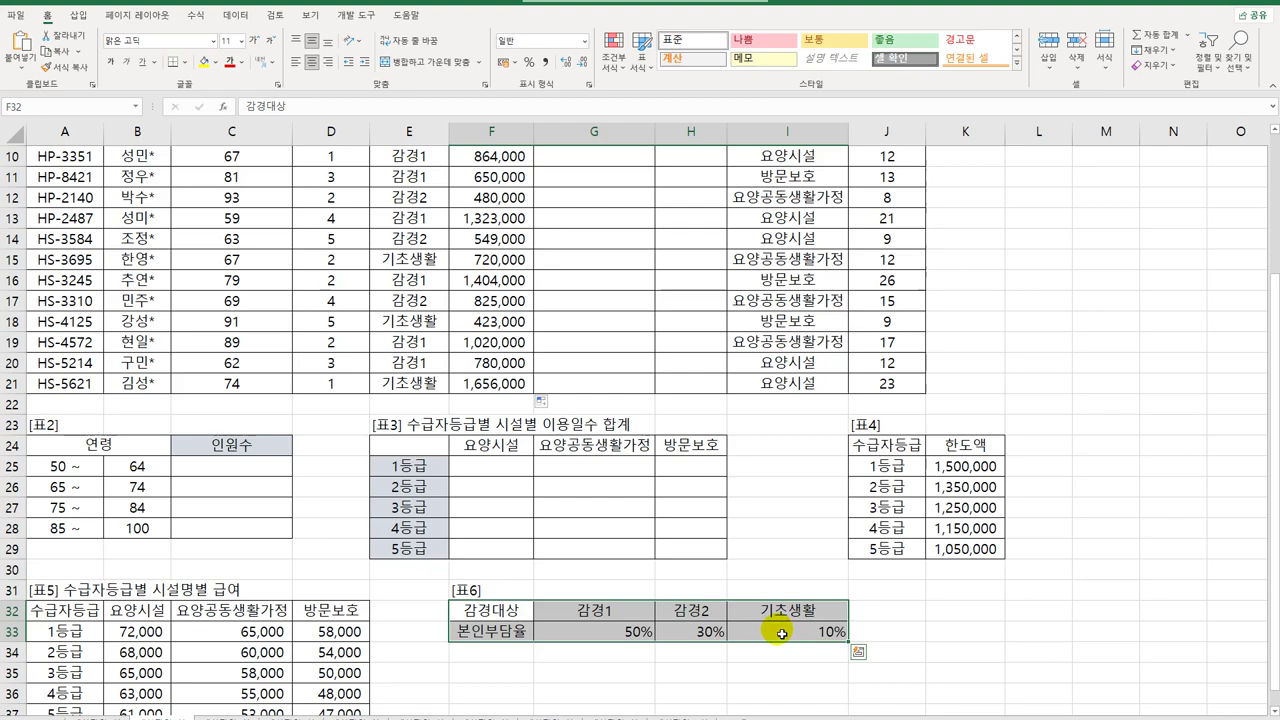
pyautogui.scroll(3, 781, 633)
pyautogui.scroll(-3, 781, 633)
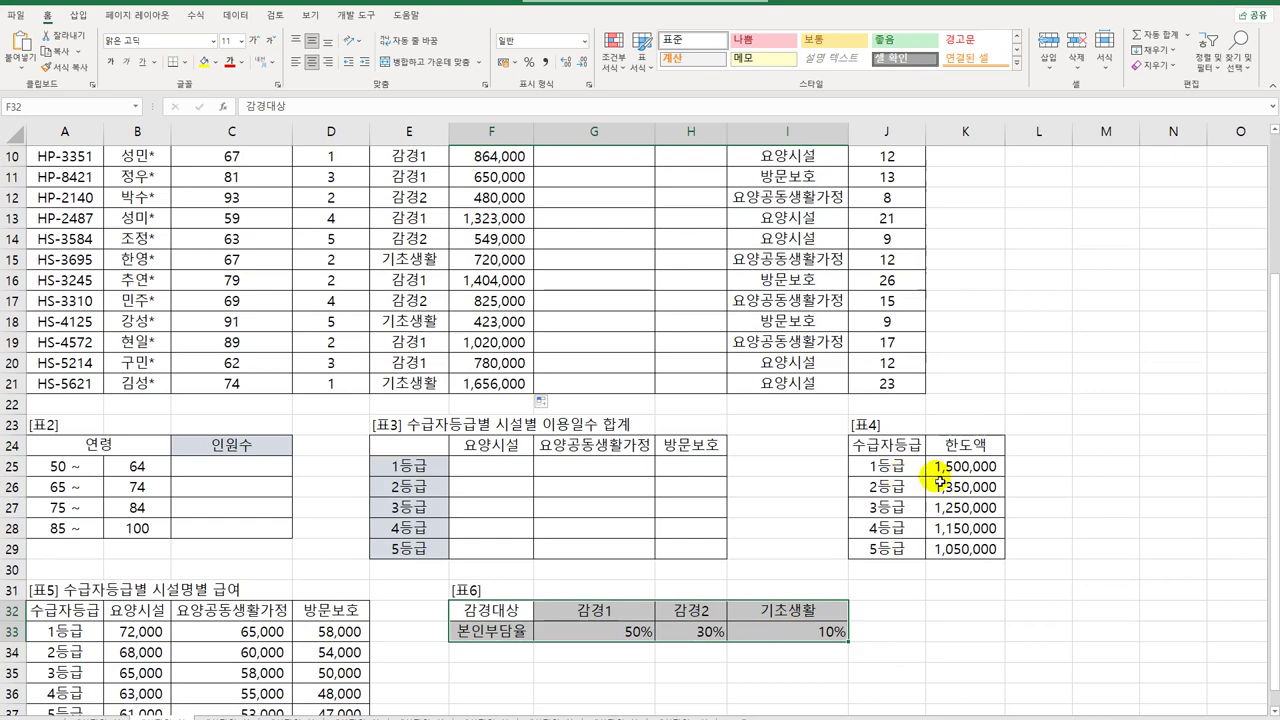
pyautogui.moveTo(948, 466); pyautogui.dragTo(961, 549)
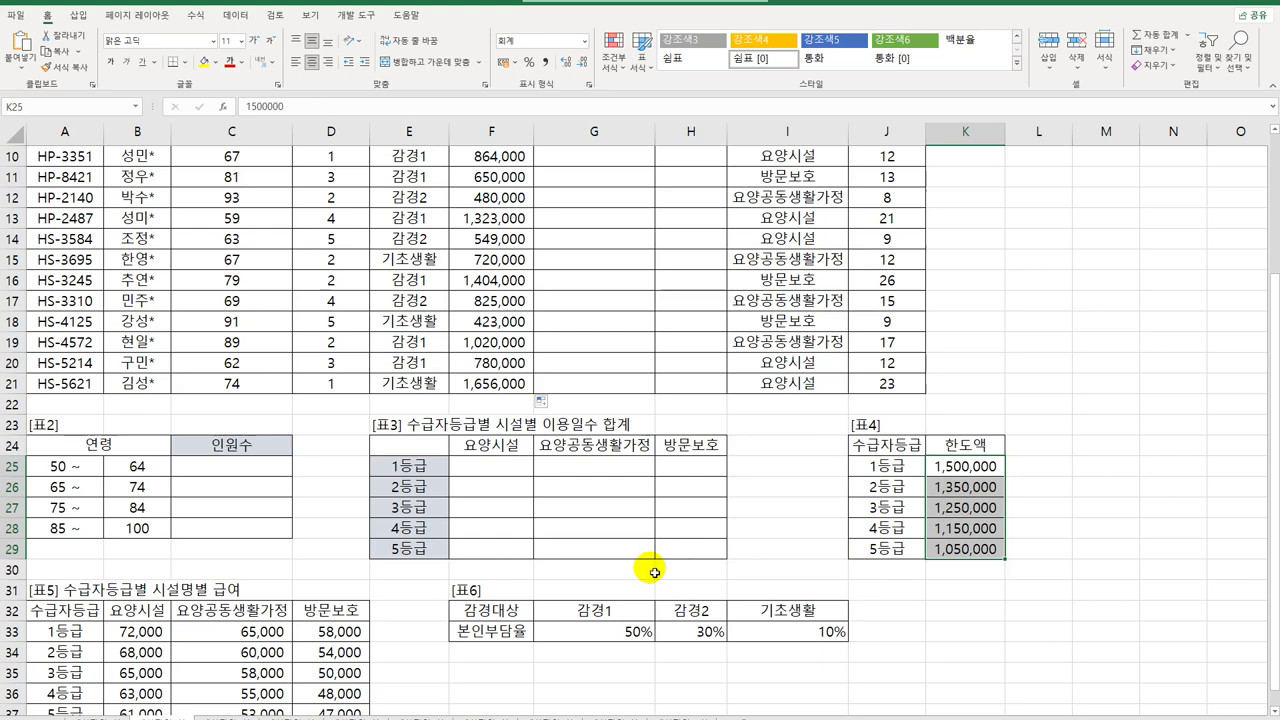
pyautogui.moveTo(886, 447); pyautogui.dragTo(947, 549)
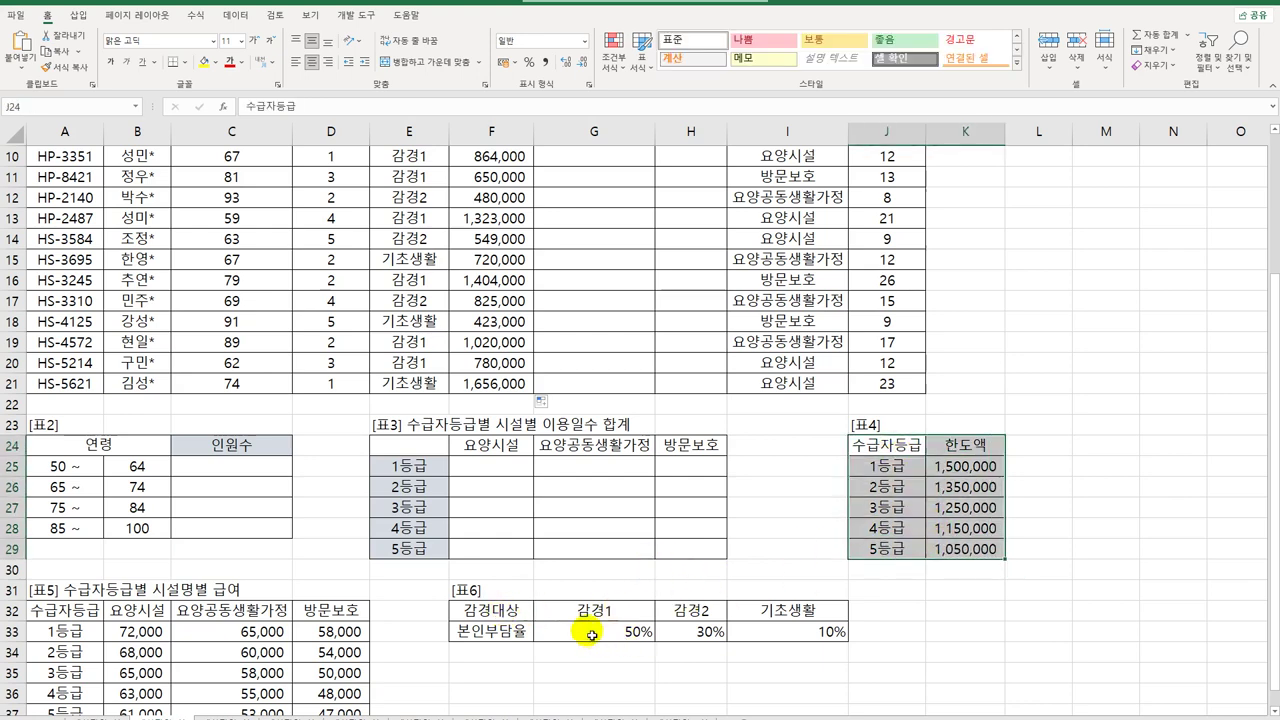
pyautogui.moveTo(514, 610); pyautogui.dragTo(800, 630)
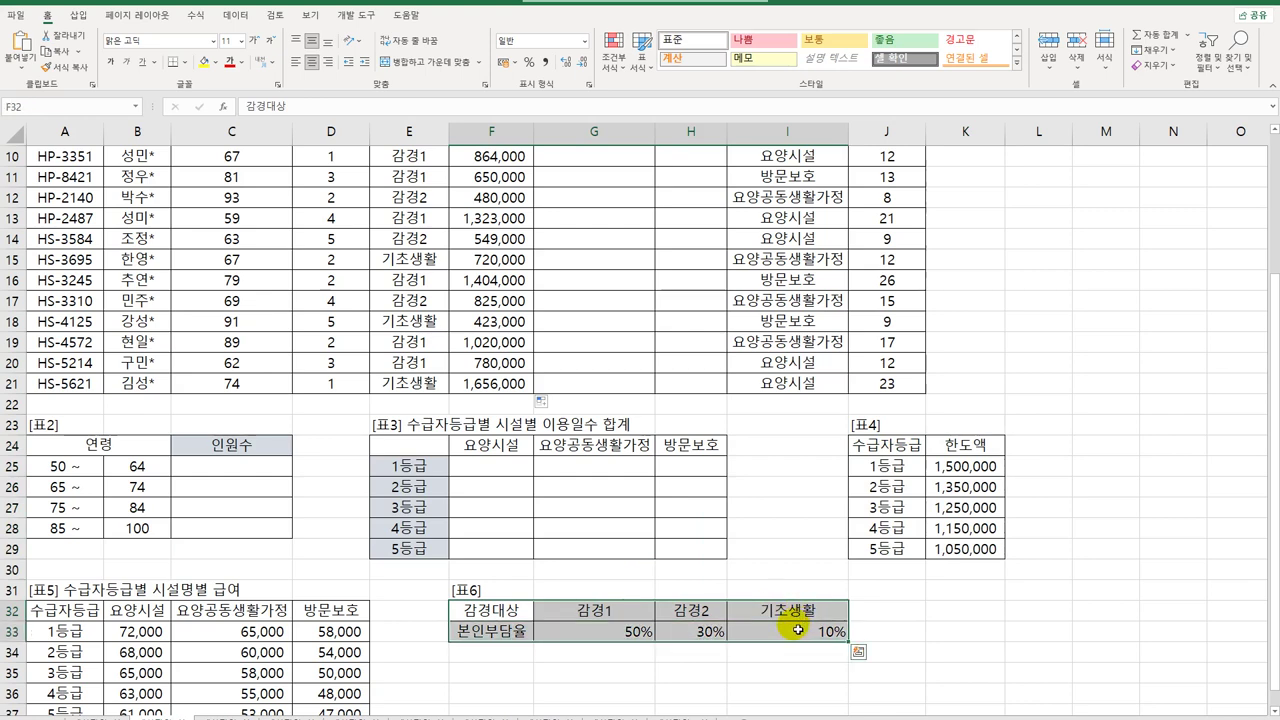
pyautogui.moveTo(886, 447); pyautogui.dragTo(947, 549)
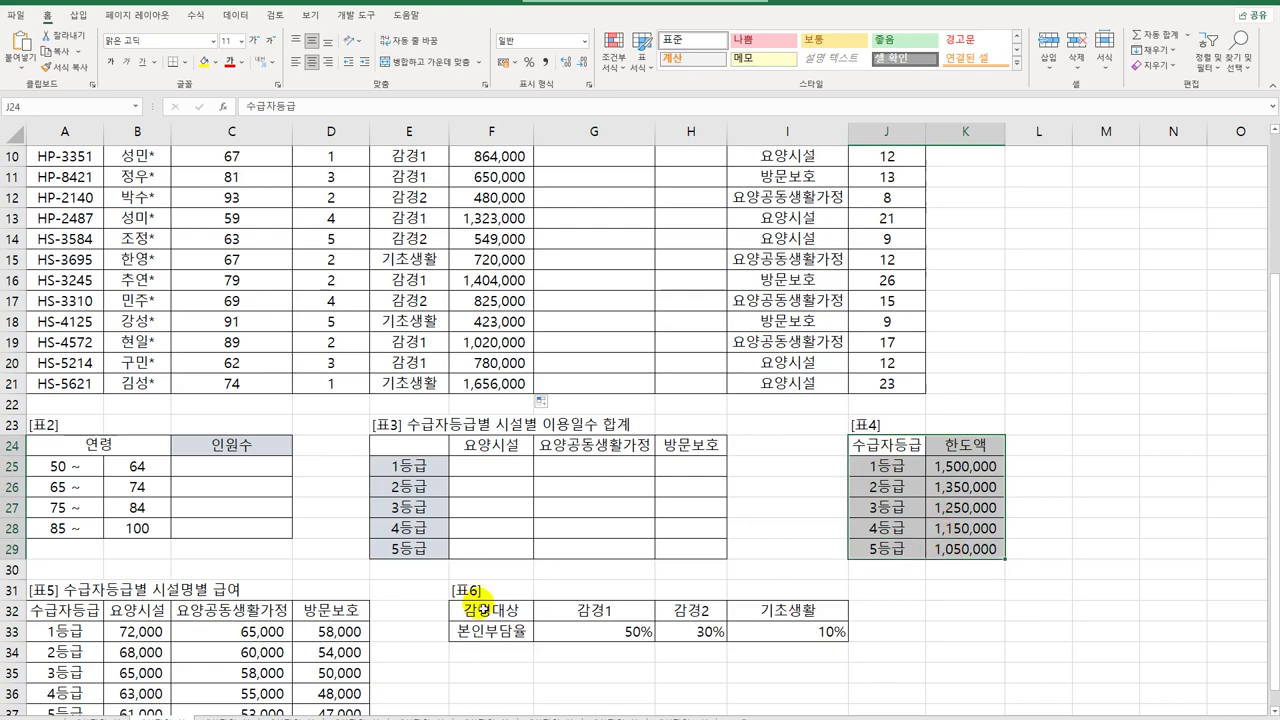
pyautogui.moveTo(470, 608); pyautogui.dragTo(800, 634)
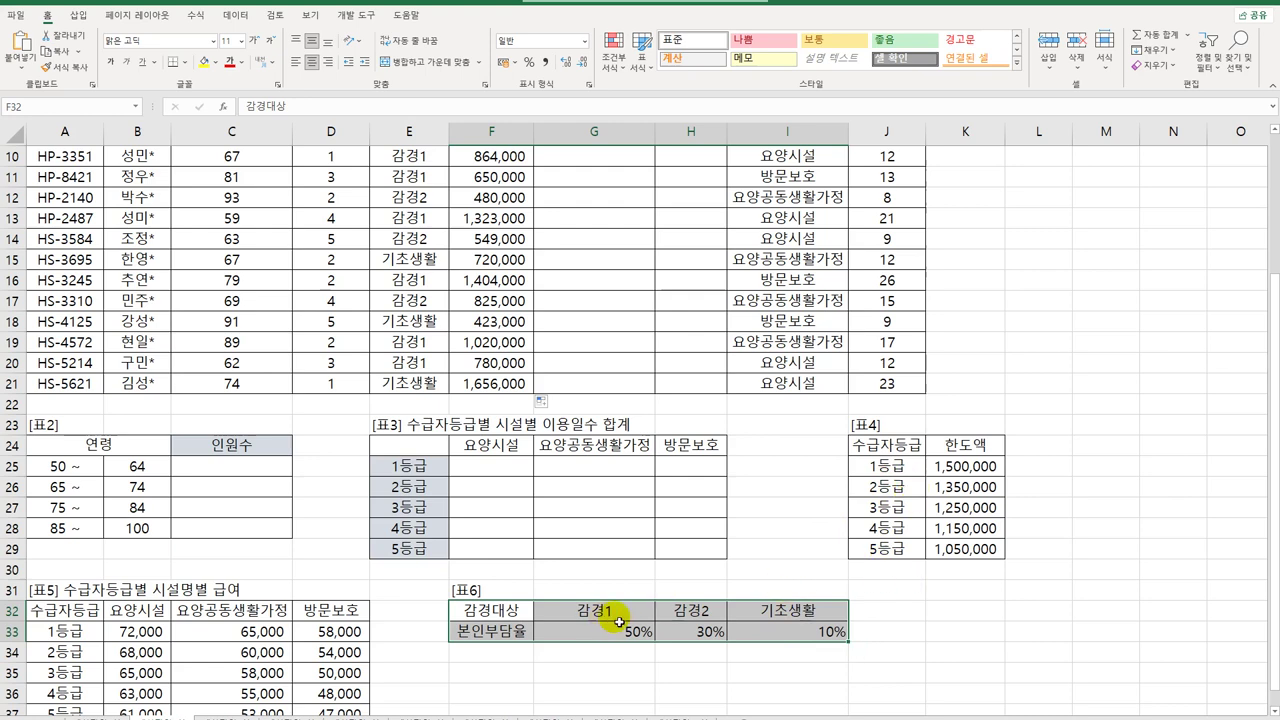
pyautogui.moveTo(886, 466); pyautogui.dragTo(888, 549)
pyautogui.moveTo(955, 468); pyautogui.dragTo(965, 549)
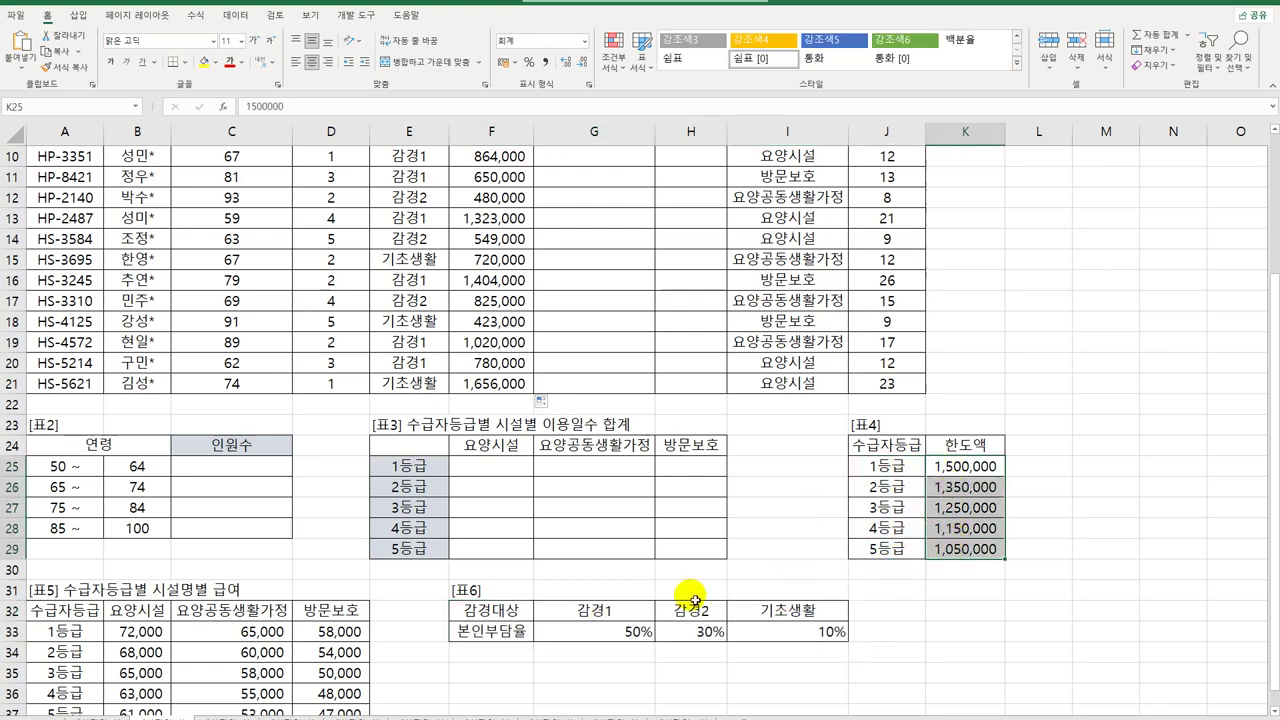
pyautogui.moveTo(607, 608); pyautogui.dragTo(790, 610)
pyautogui.moveTo(620, 632); pyautogui.dragTo(774, 634)
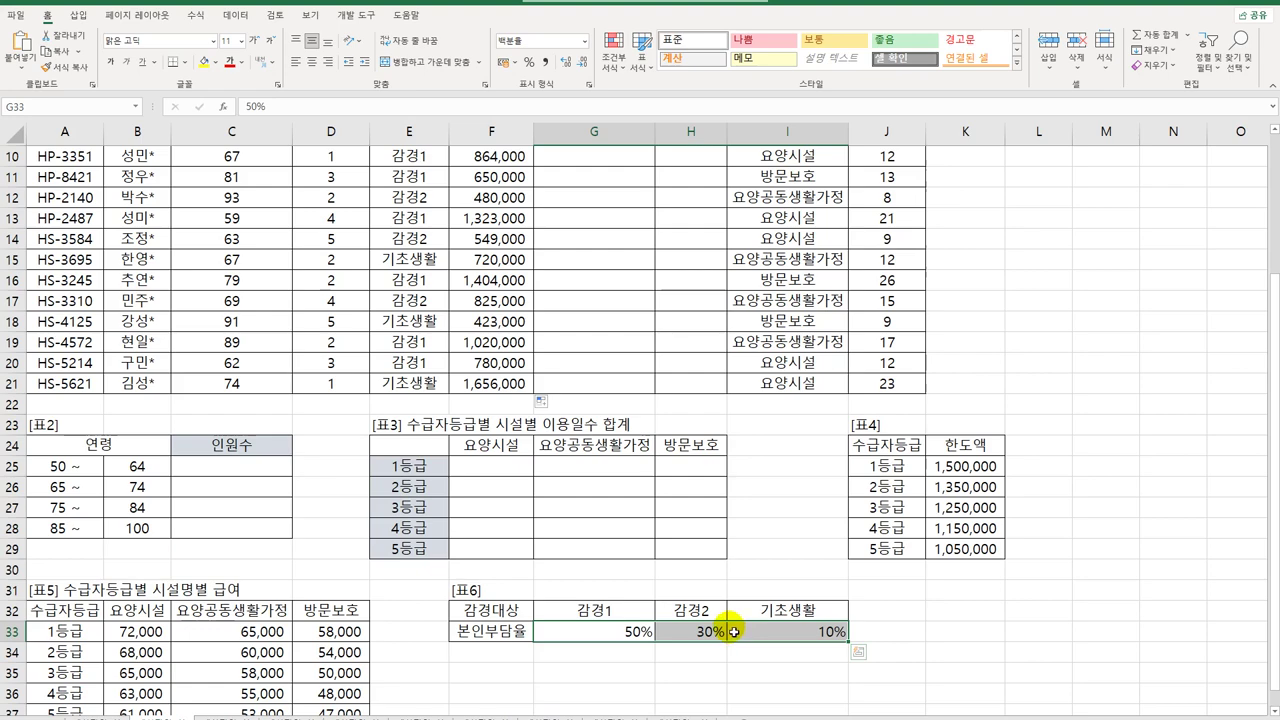
# - Begin the 공단부담금 formula in G3 as F3 multiplied by 1 minus an XLOOKUP function
pyautogui.scroll(3, 842, 569)
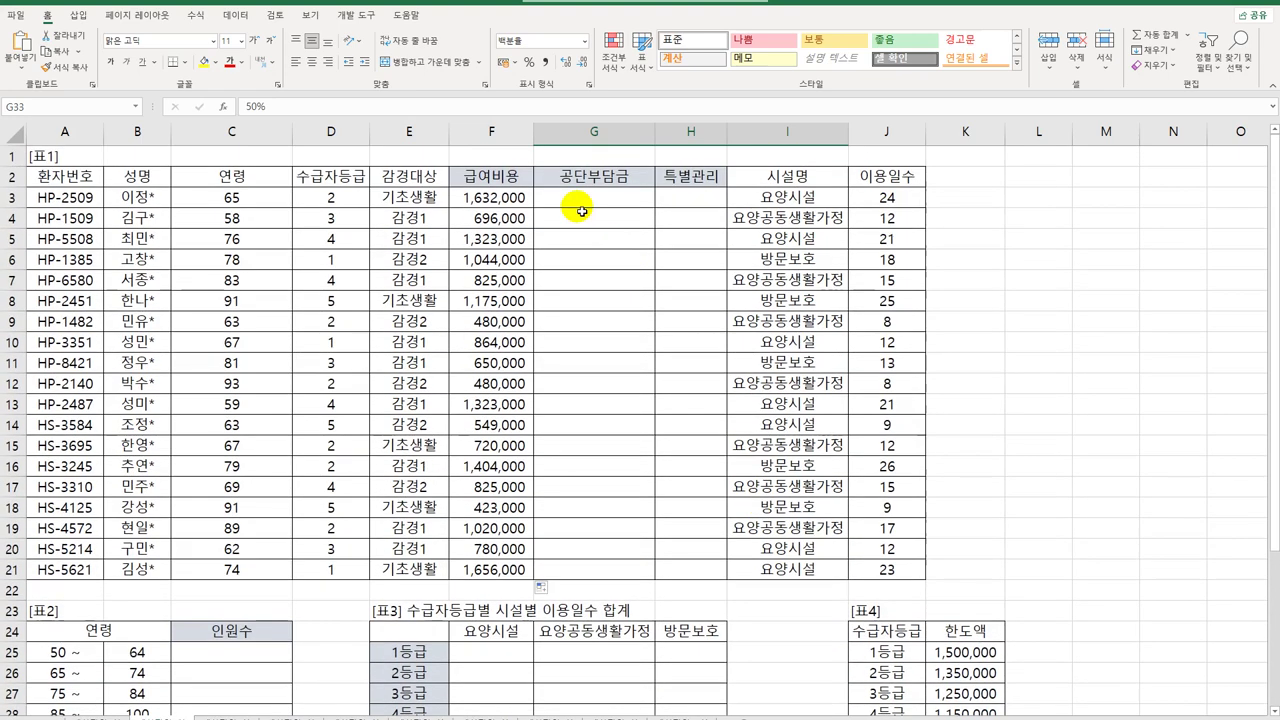
pyautogui.click(583, 206)
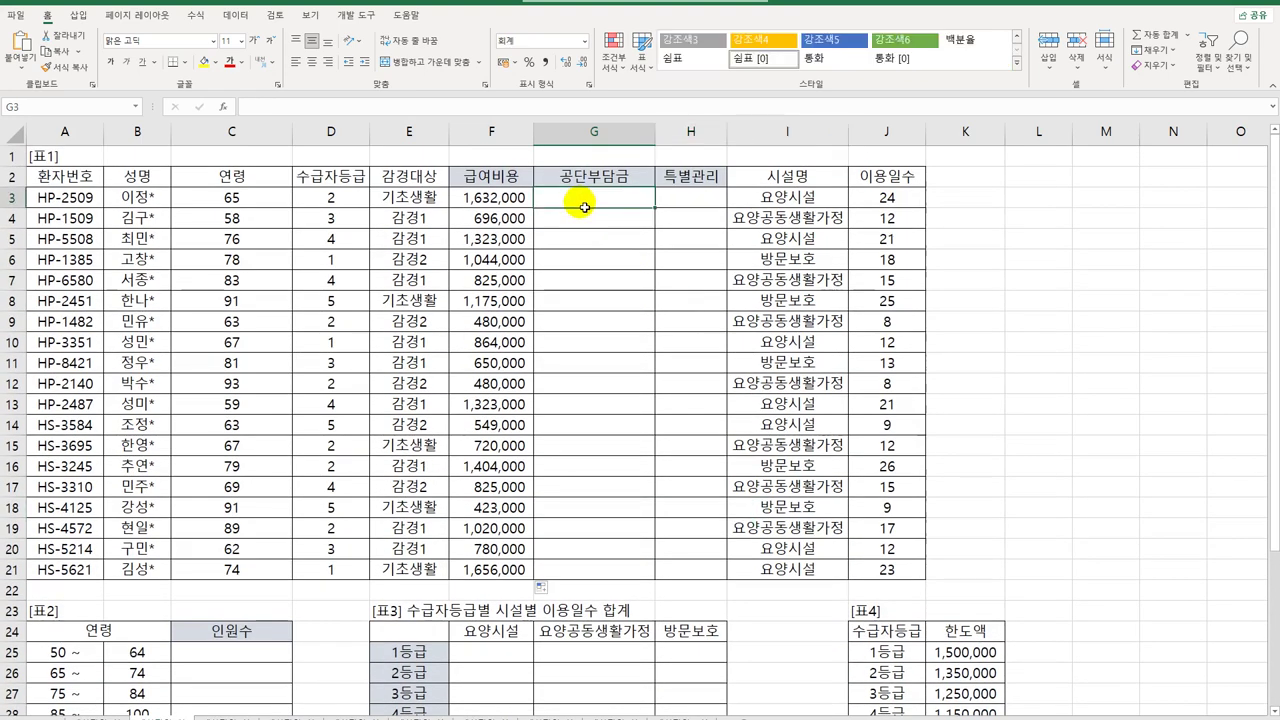
pyautogui.write('=')
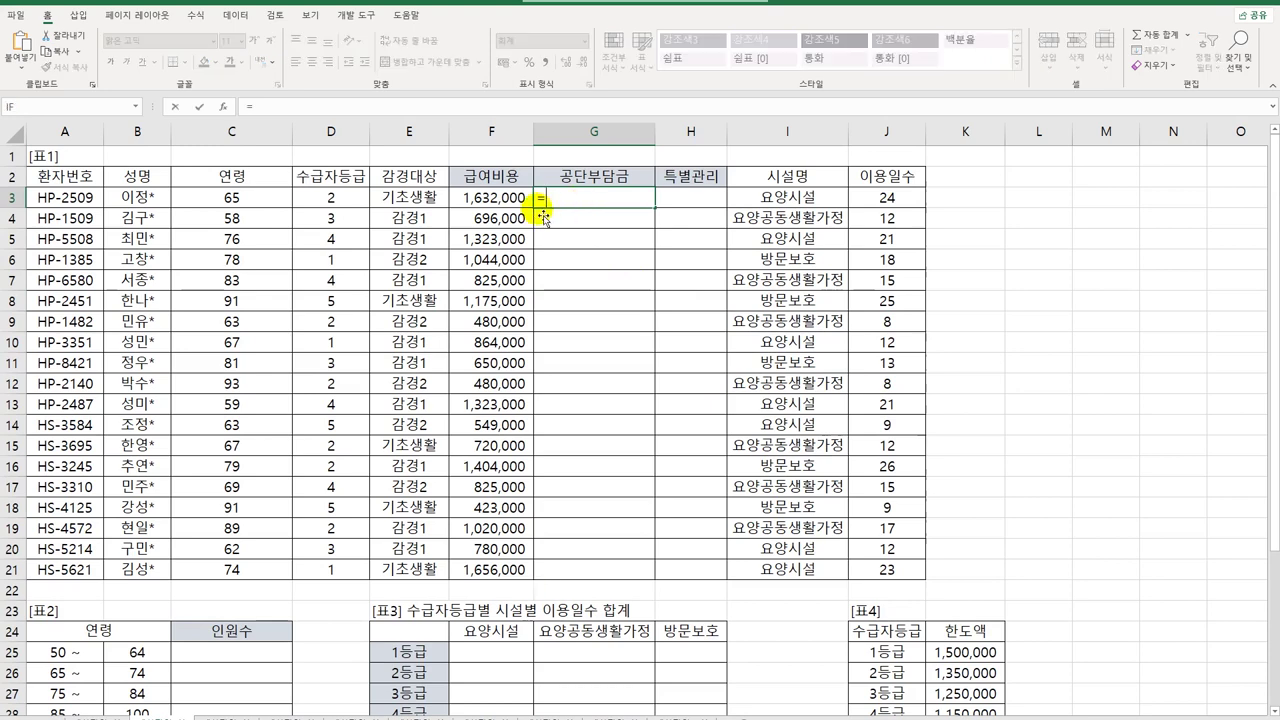
pyautogui.click(521, 199)
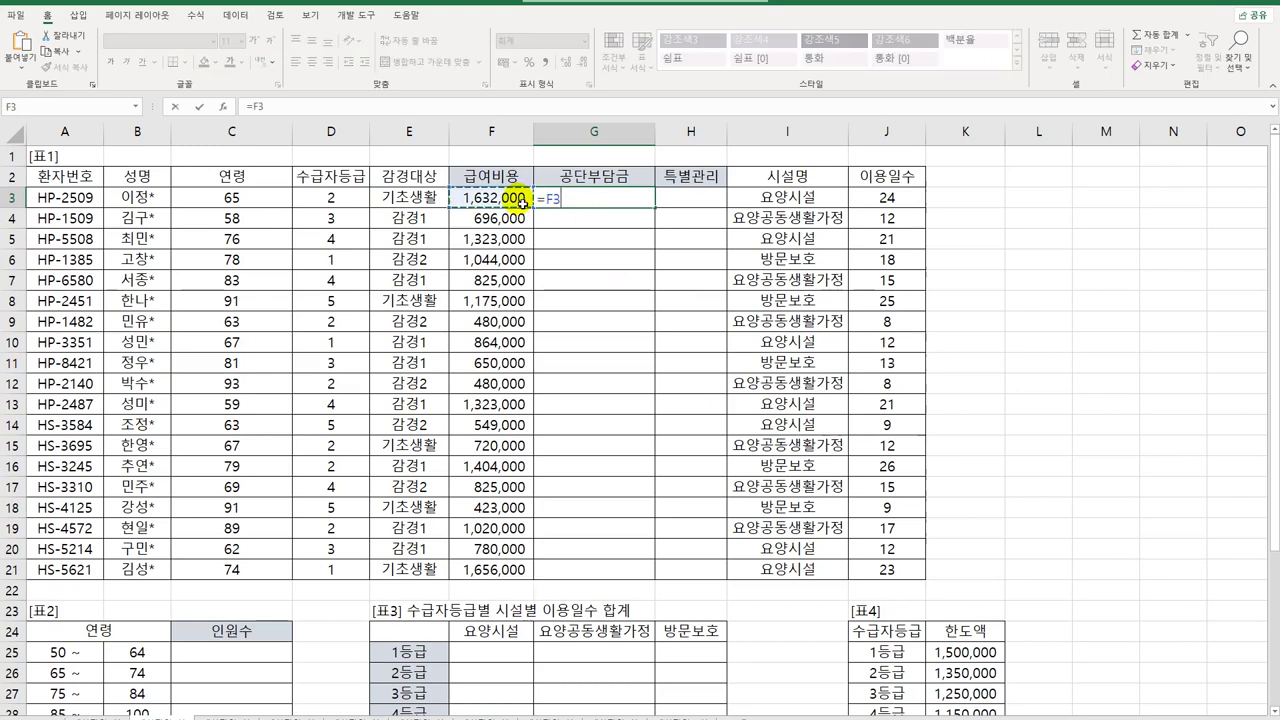
pyautogui.write('*')
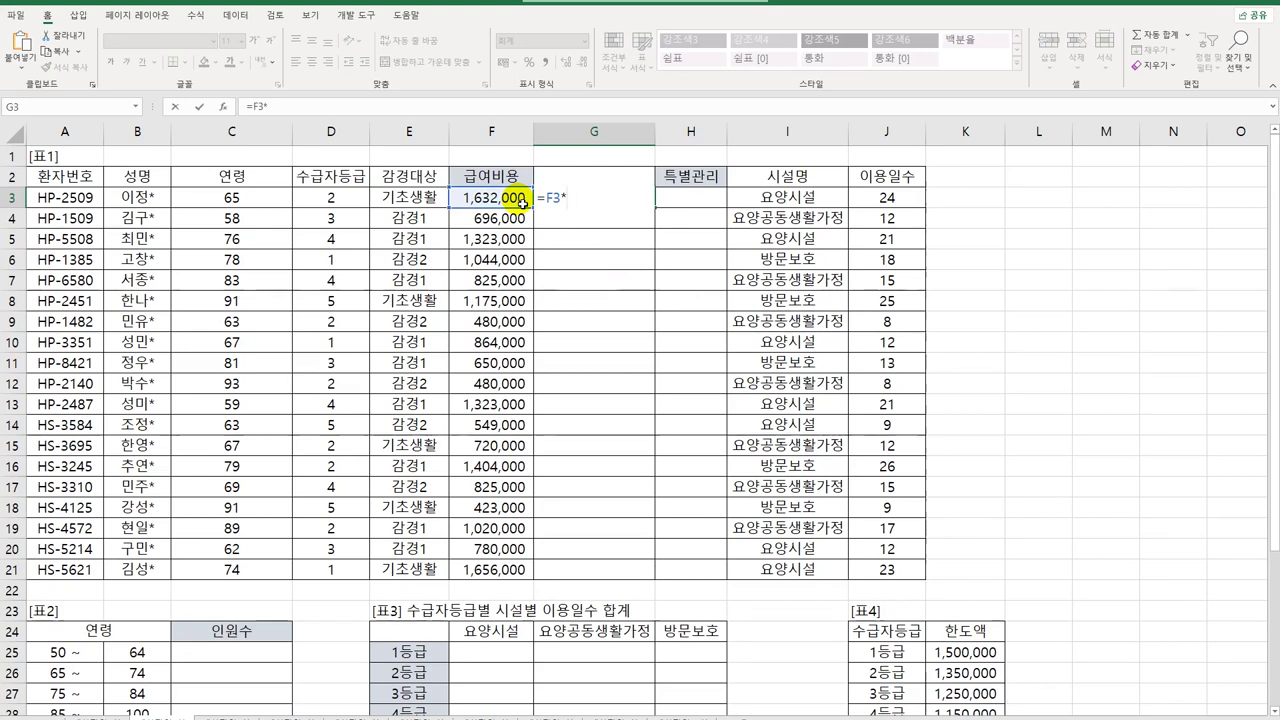
pyautogui.write('(1-')
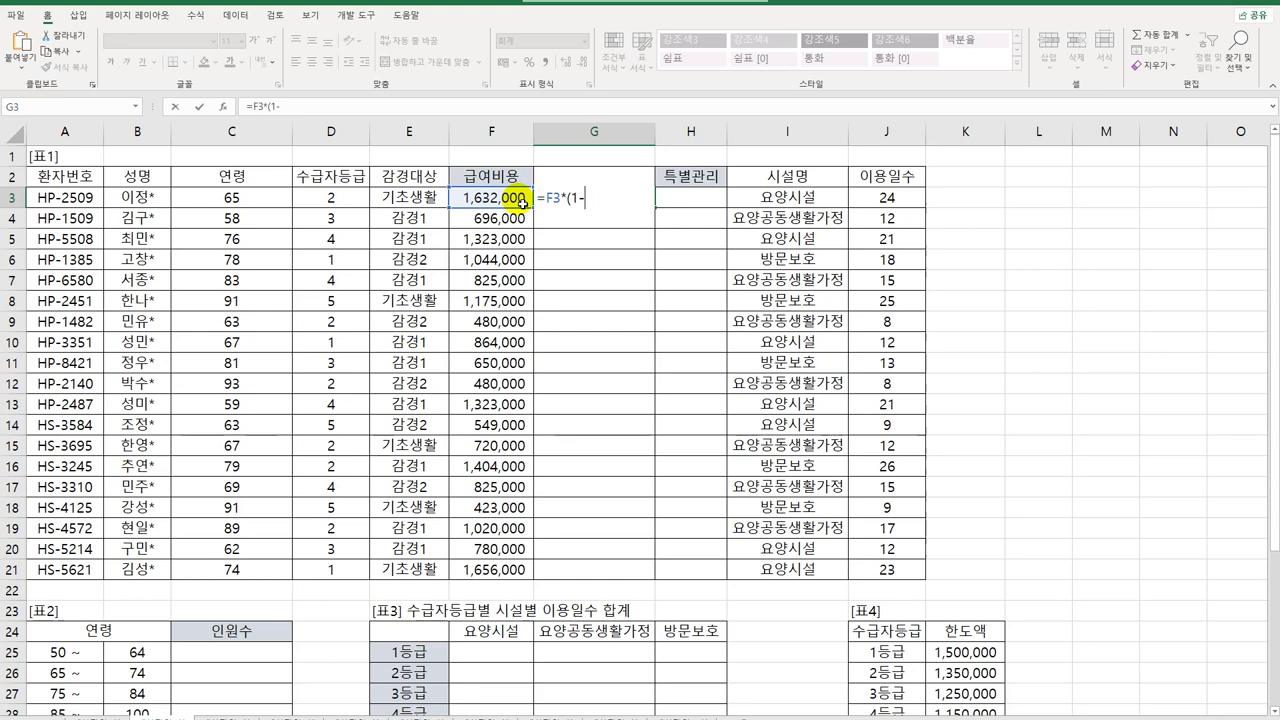
pyautogui.scroll(-3, 634, 453)
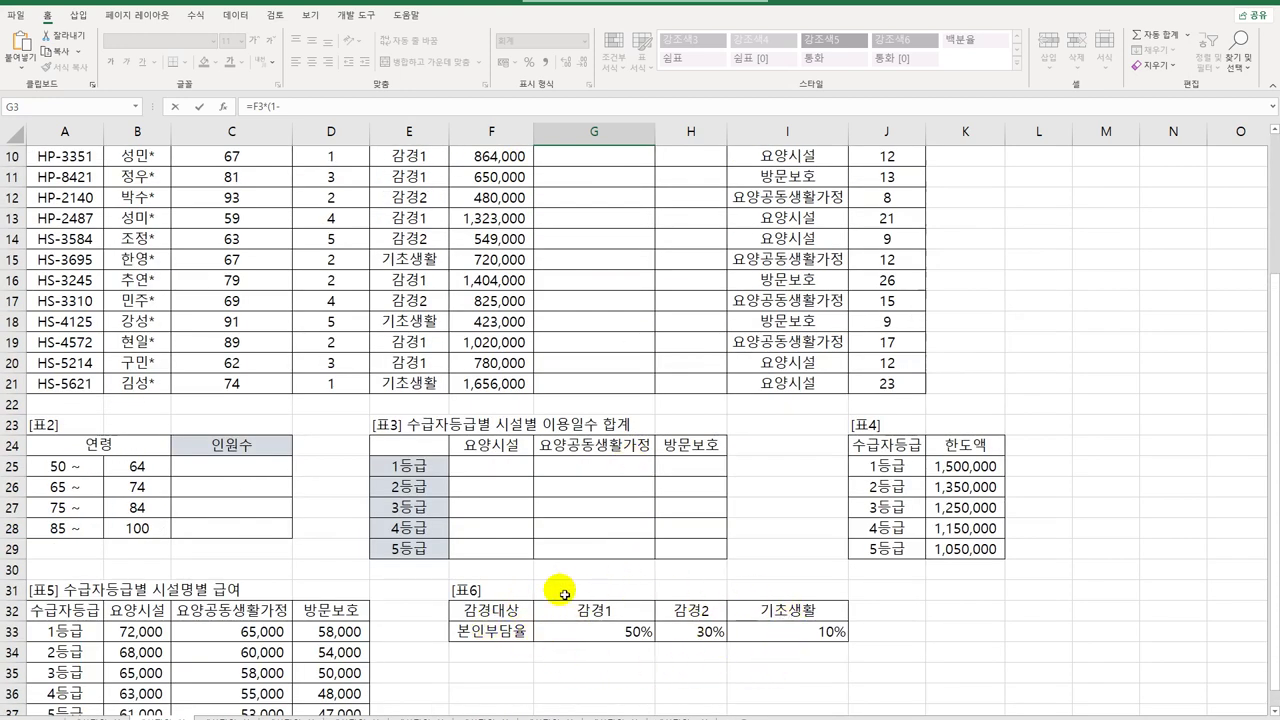
pyautogui.scroll(3, 680, 646)
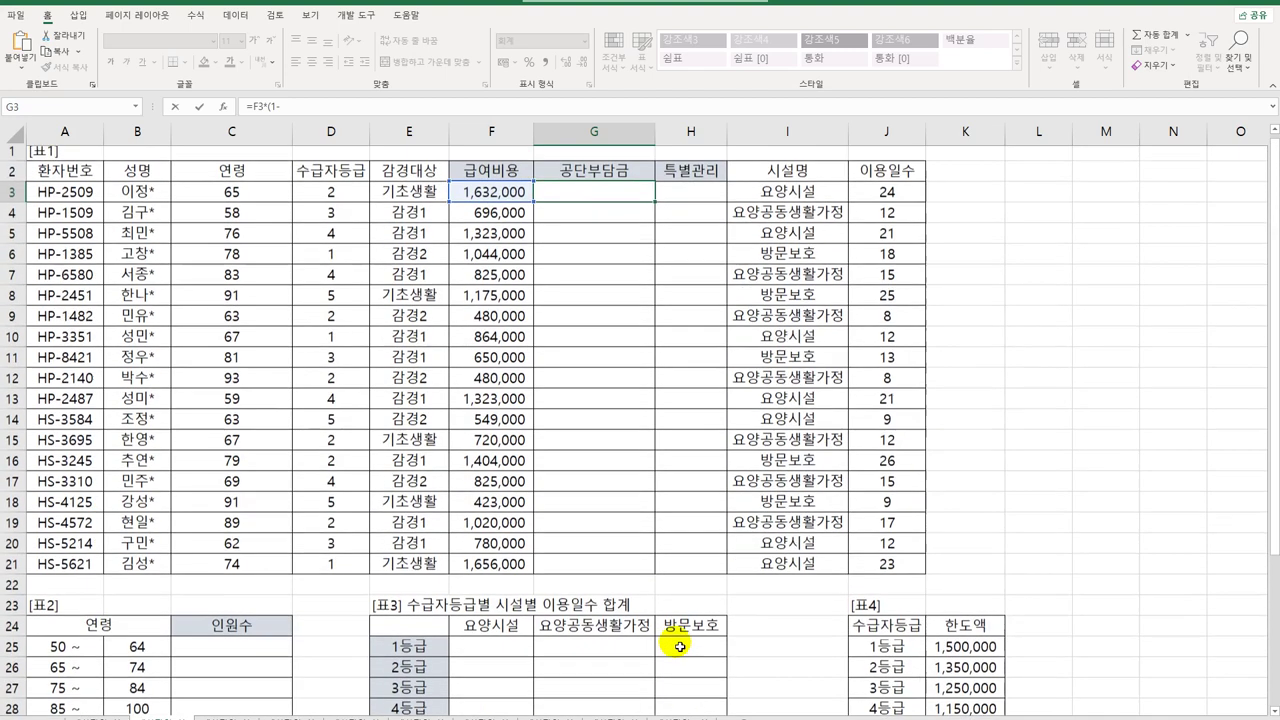
pyautogui.write('xl')
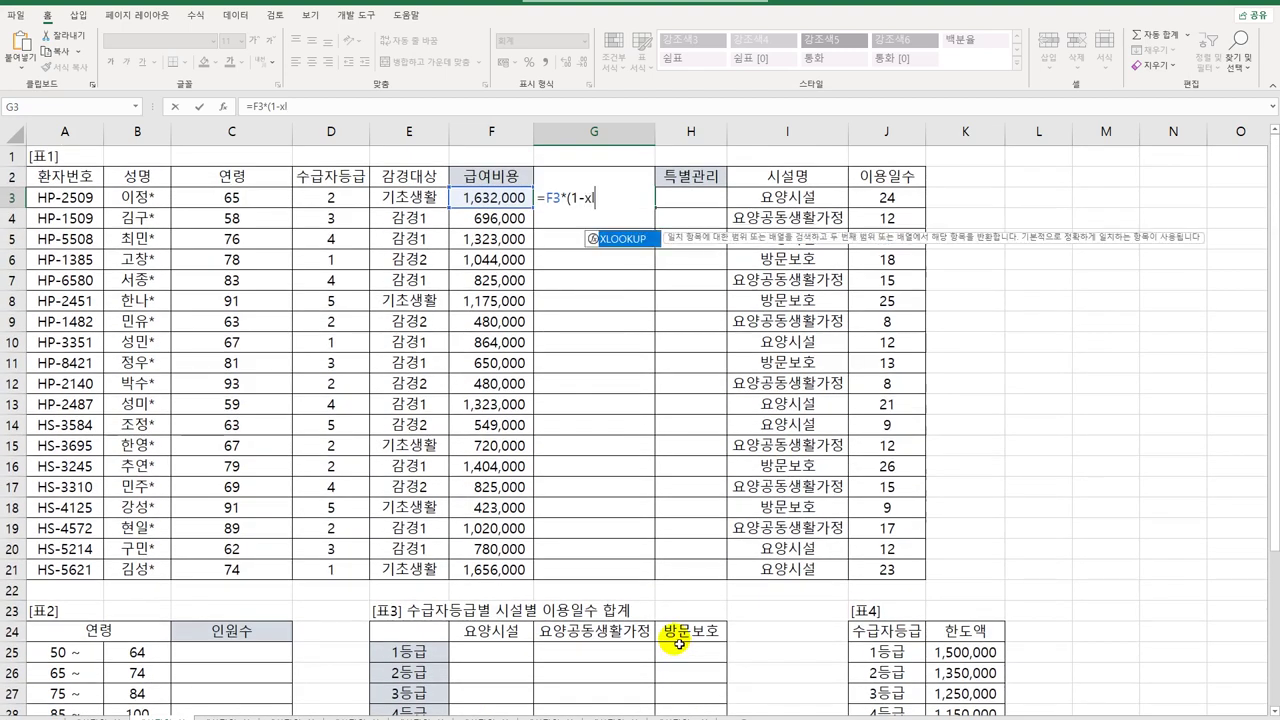
pyautogui.press('Tab')
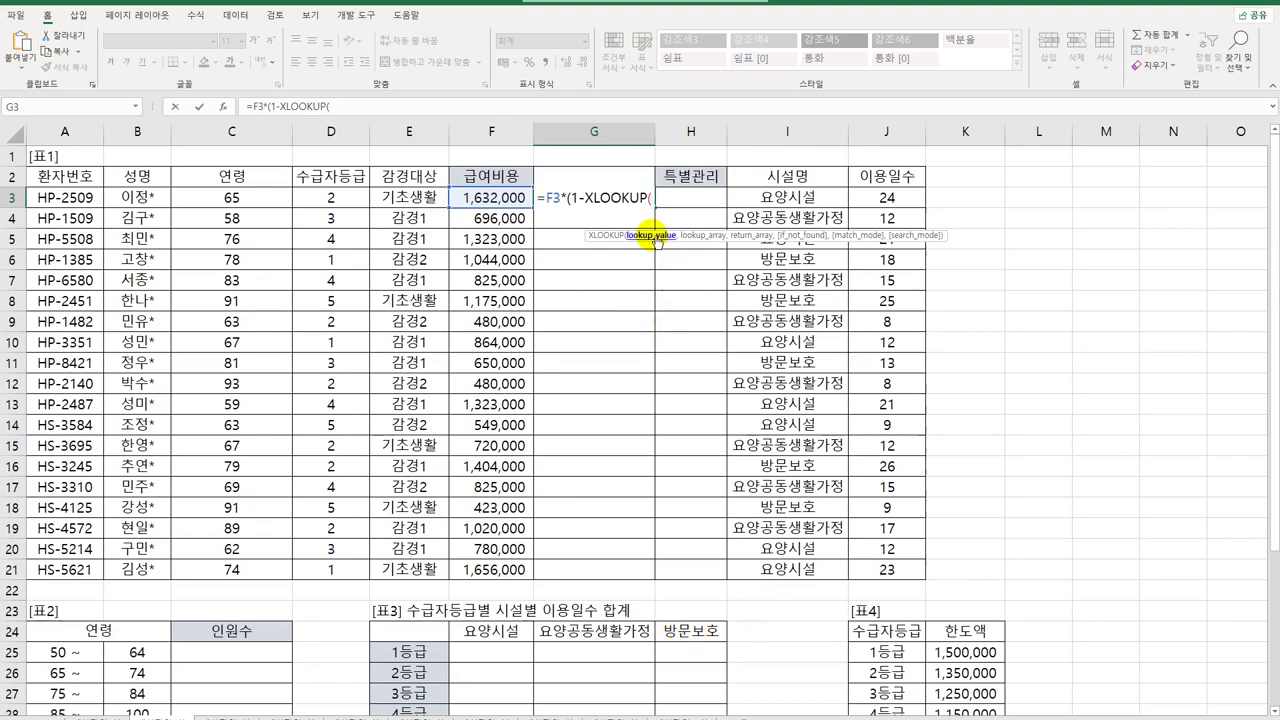
# - Give the XLOOKUP the 감경대상 cell E3 as lookup value and the 표6 headings $G$32:$I$32 as lookup array
pyautogui.scroll(-3, 469, 655)
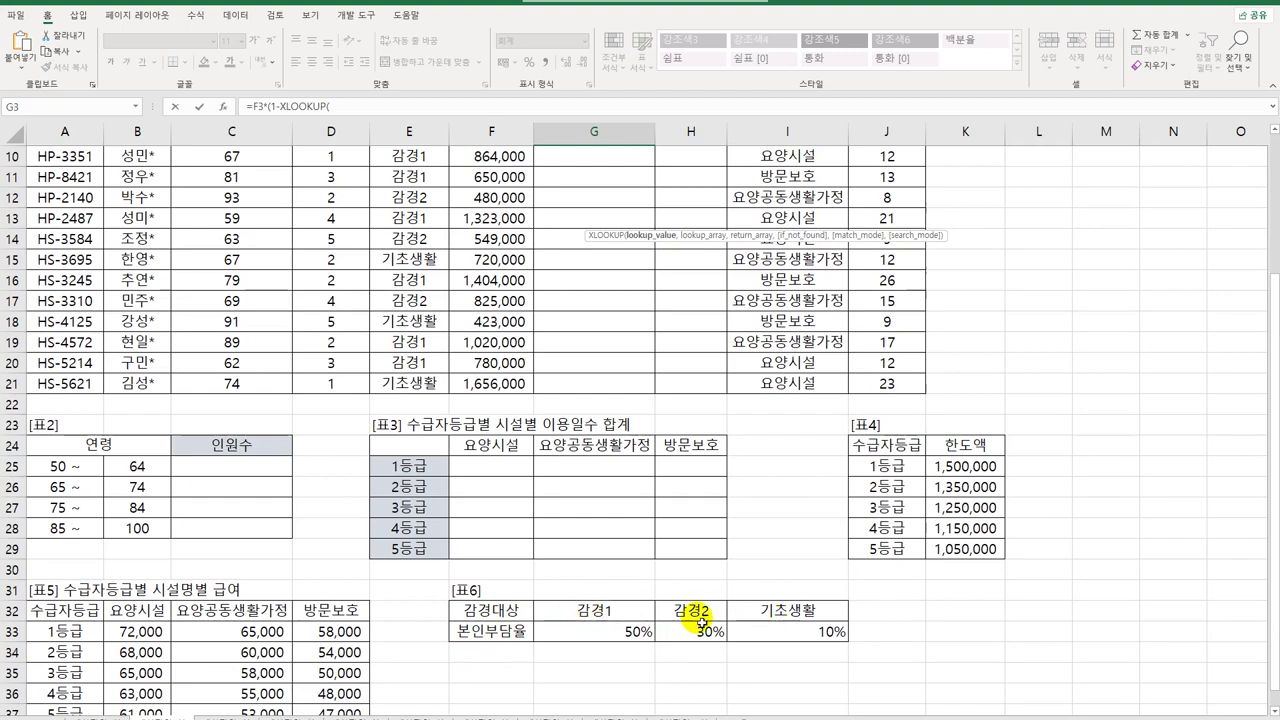
pyautogui.scroll(3, 700, 622)
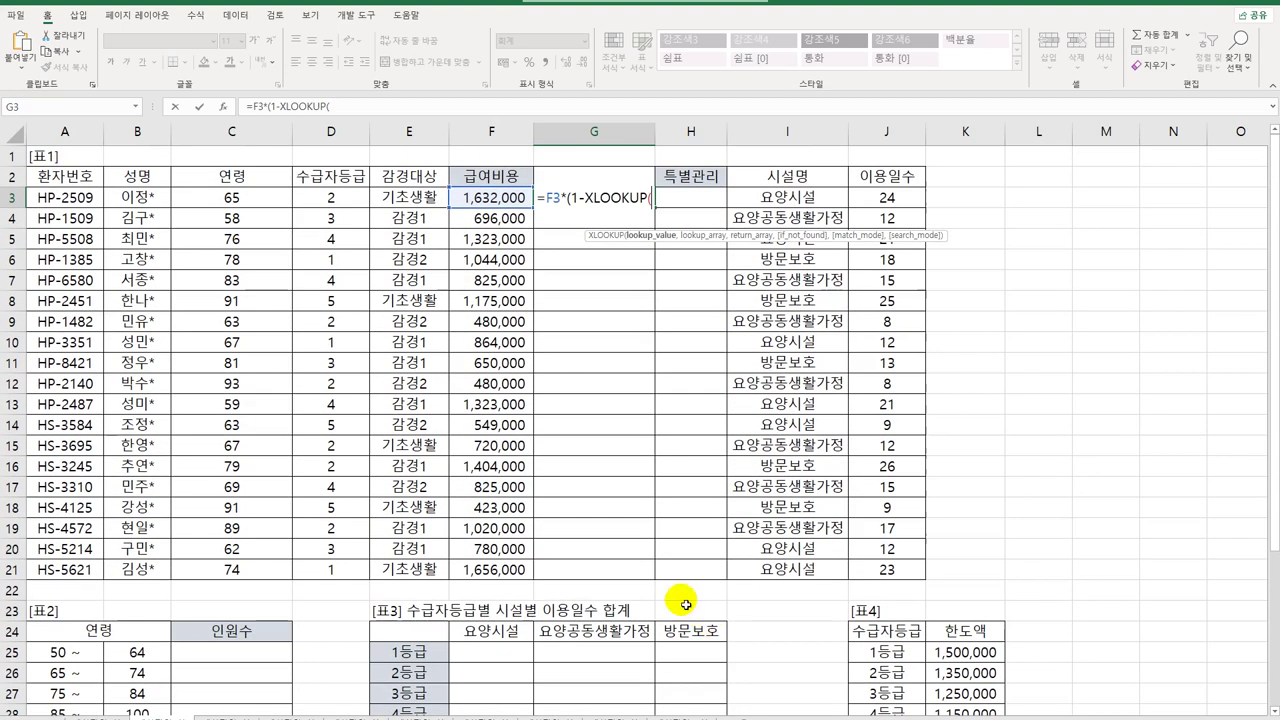
pyautogui.click(413, 198)
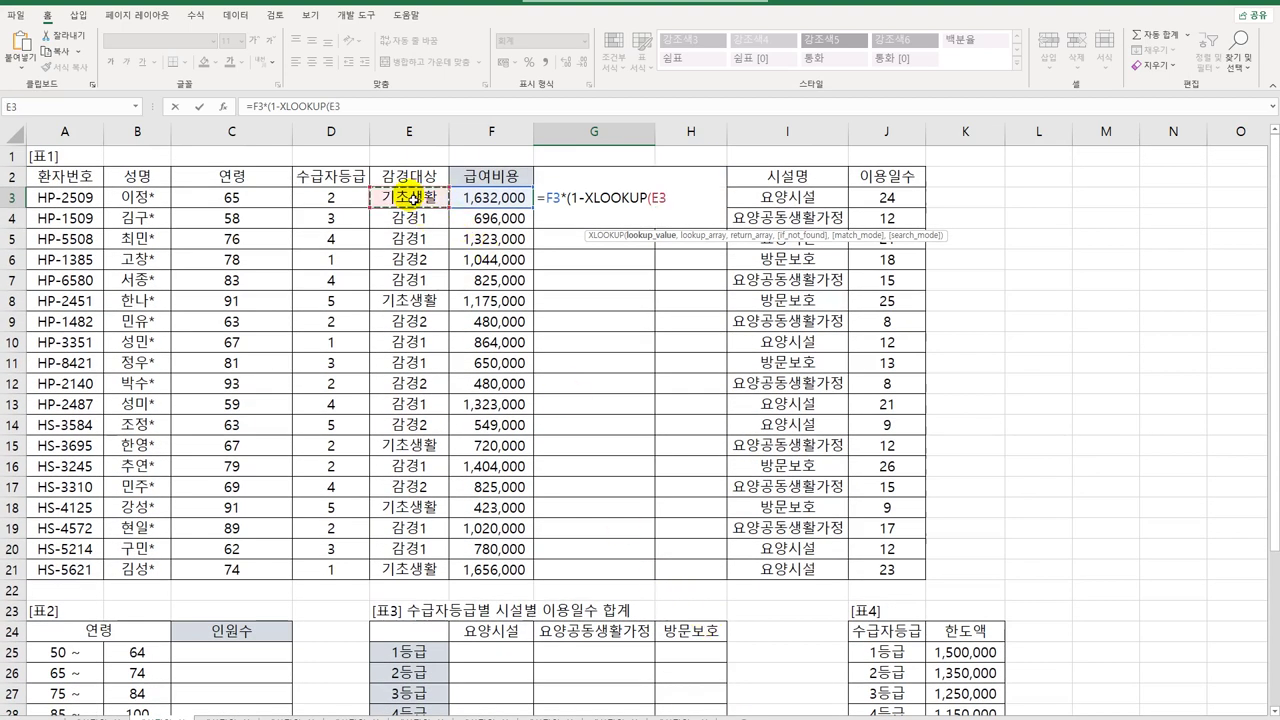
pyautogui.write(',')
pyautogui.scroll(-3, 610, 470)
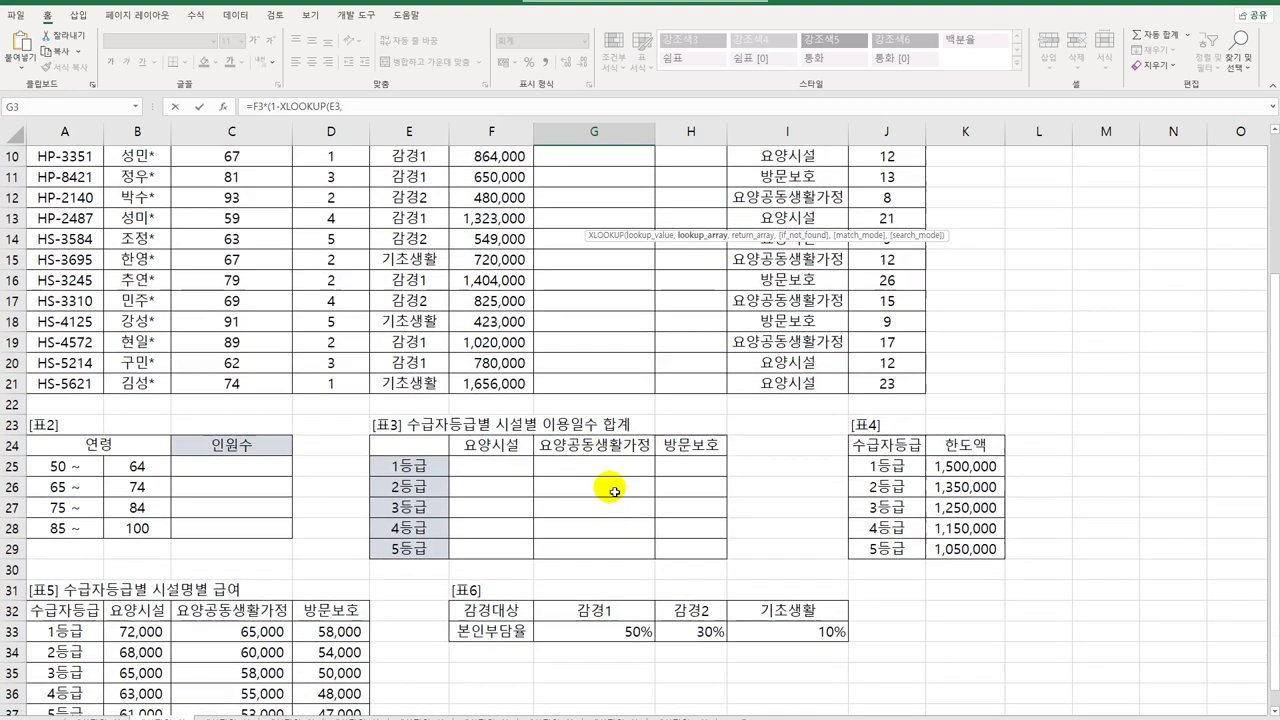
pyautogui.moveTo(590, 610); pyautogui.dragTo(760, 609)
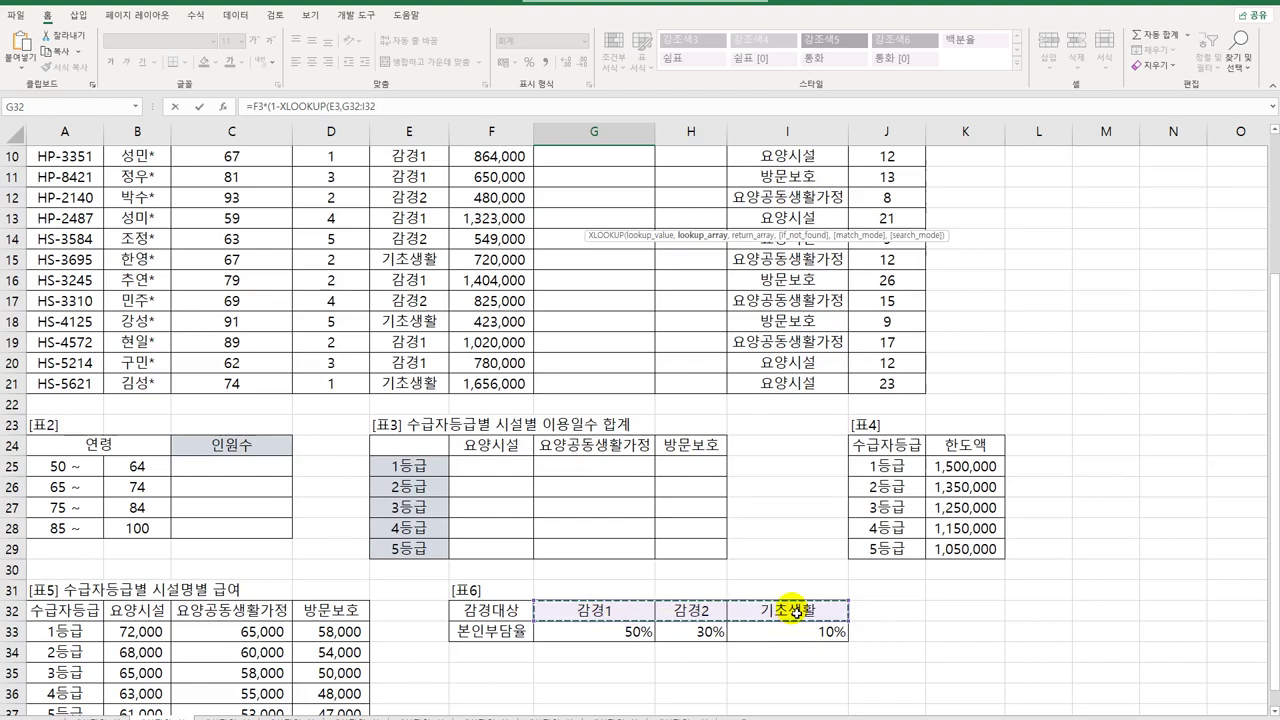
pyautogui.press('F4')
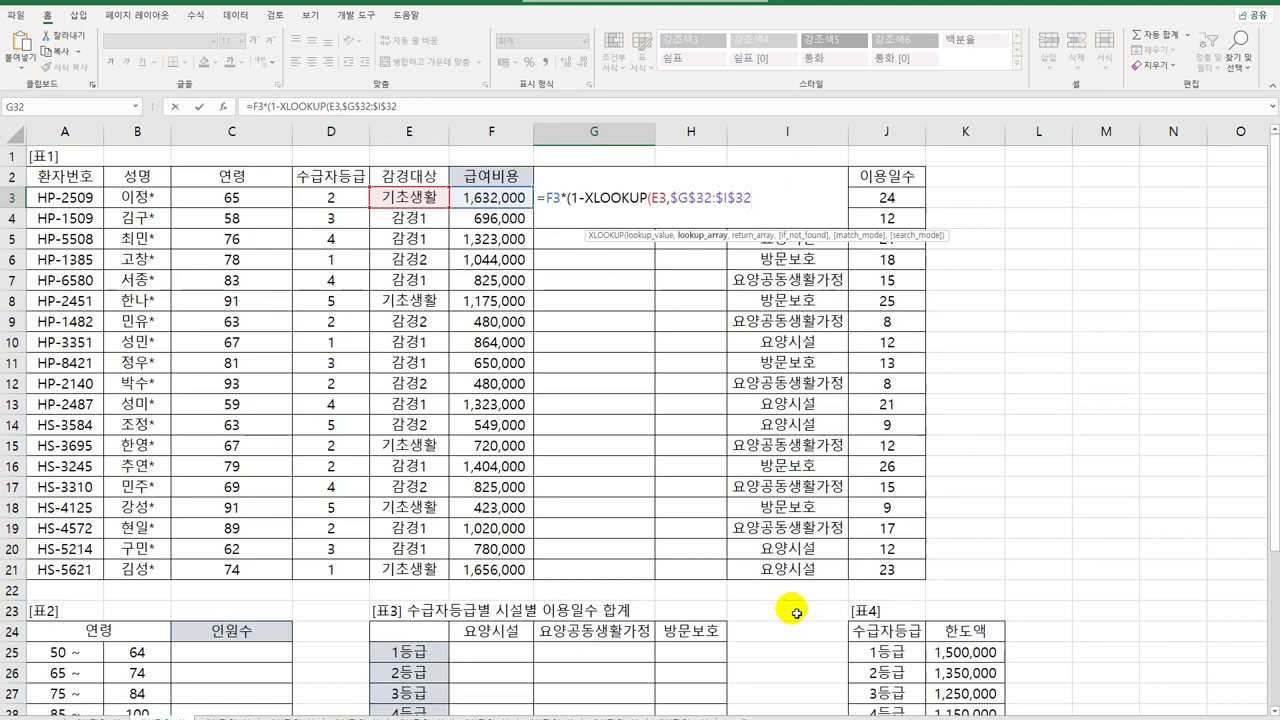
# - Use the 표6 본인부담율 cells $G$33:$I$33 as return array and enter the formula in G3, accepting the closing-parenthesis correction
pyautogui.write(',')
pyautogui.scroll(-3, 795, 612)
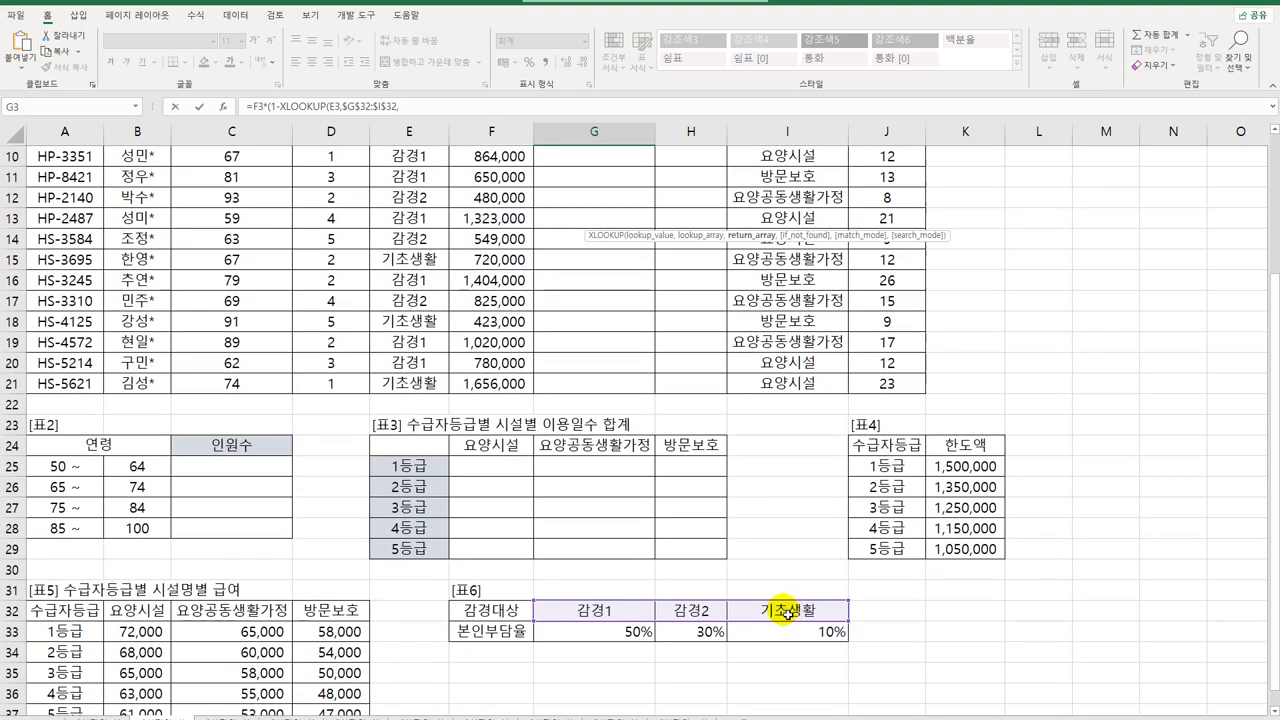
pyautogui.moveTo(622, 641); pyautogui.dragTo(757, 634)
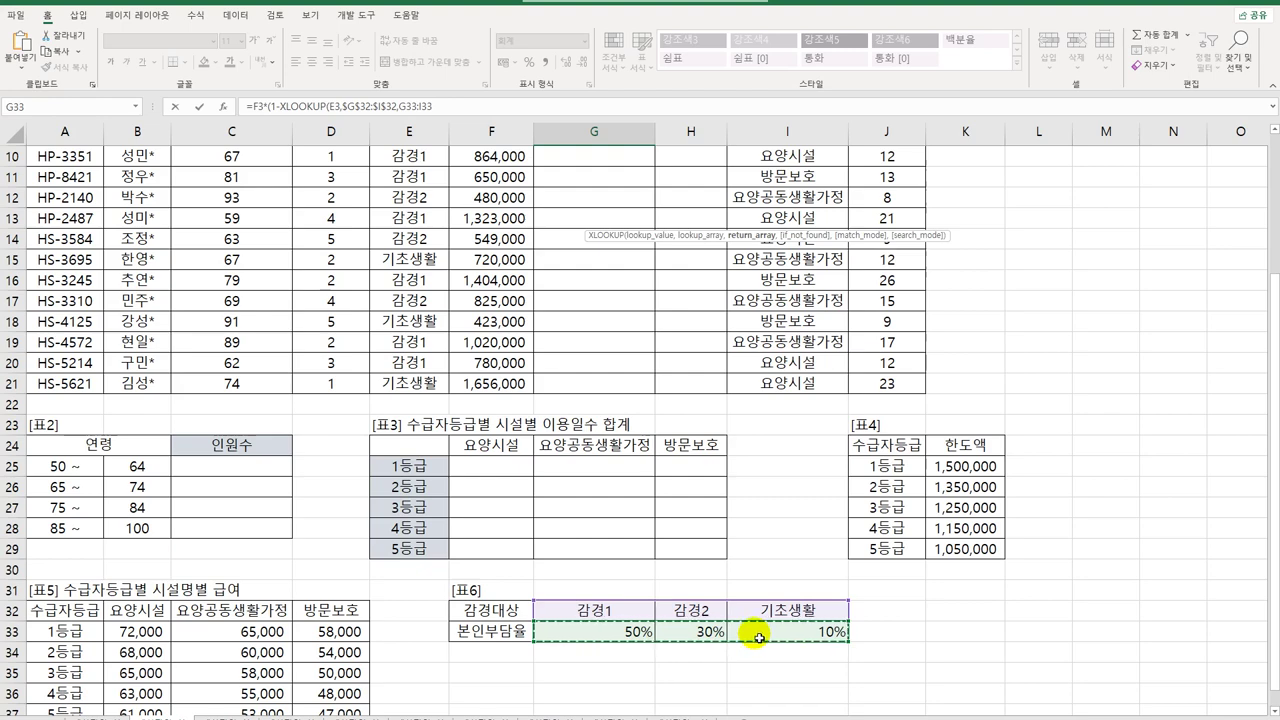
pyautogui.press('F4')
pyautogui.scroll(3, 759, 637)
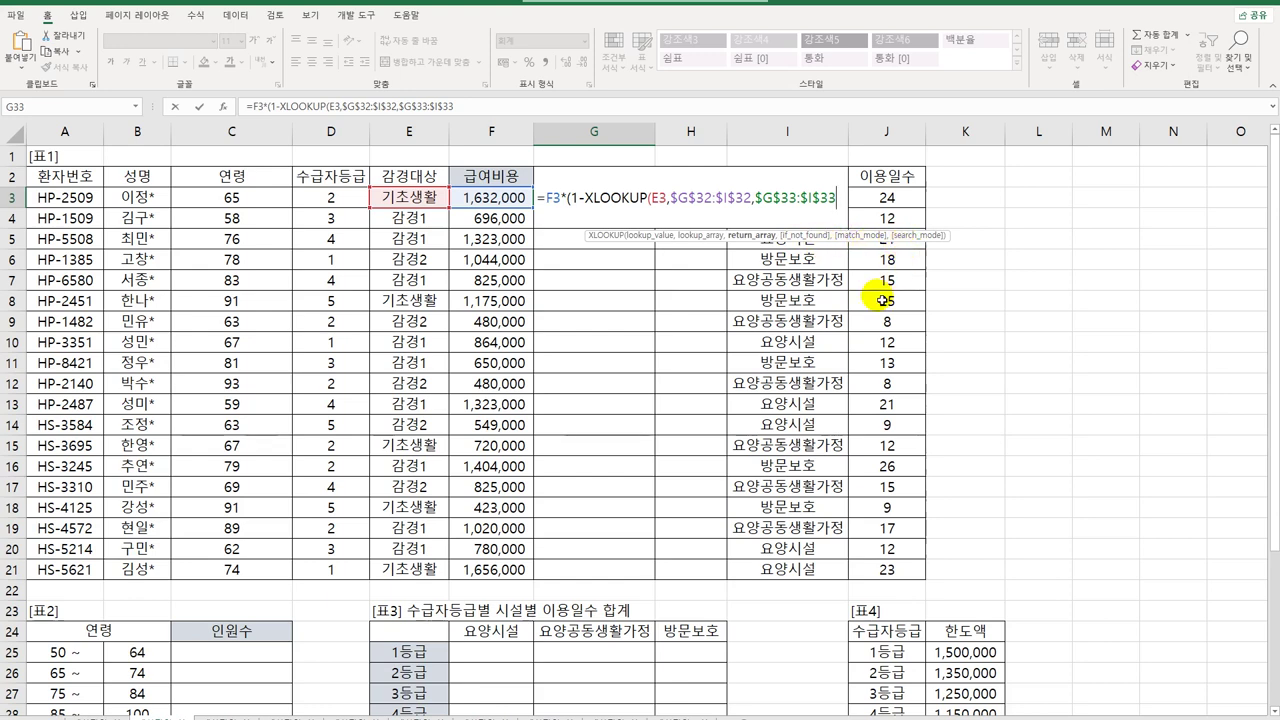
pyautogui.press('Return')
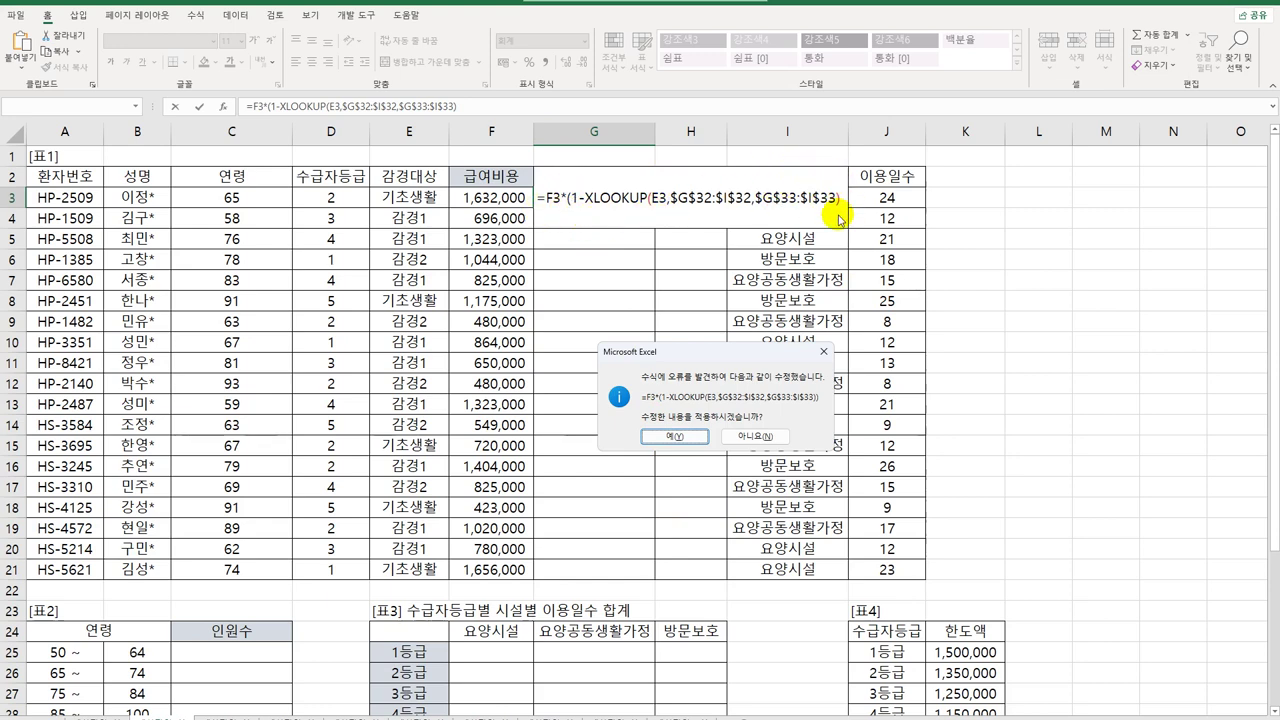
pyautogui.click(676, 436)
# - Fill the G3 formula down the 공단부담금 column to G21
pyautogui.click(589, 200)
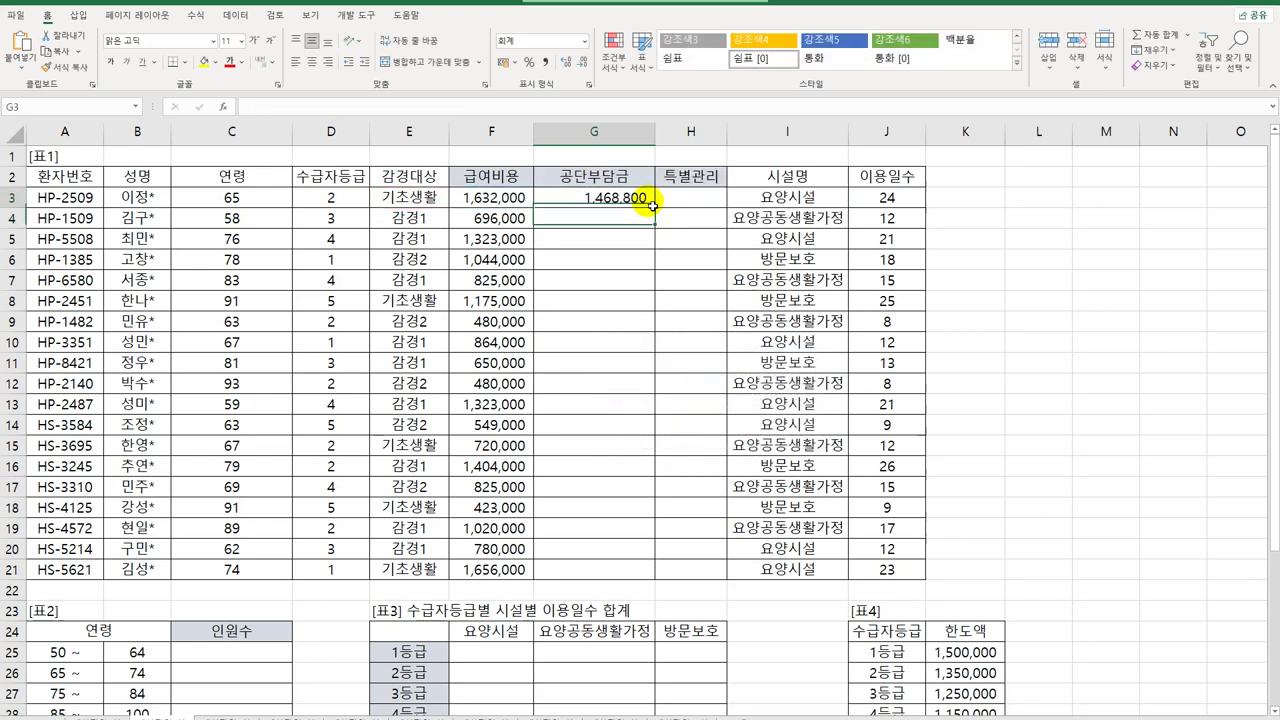
pyautogui.doubleClick(636, 196)
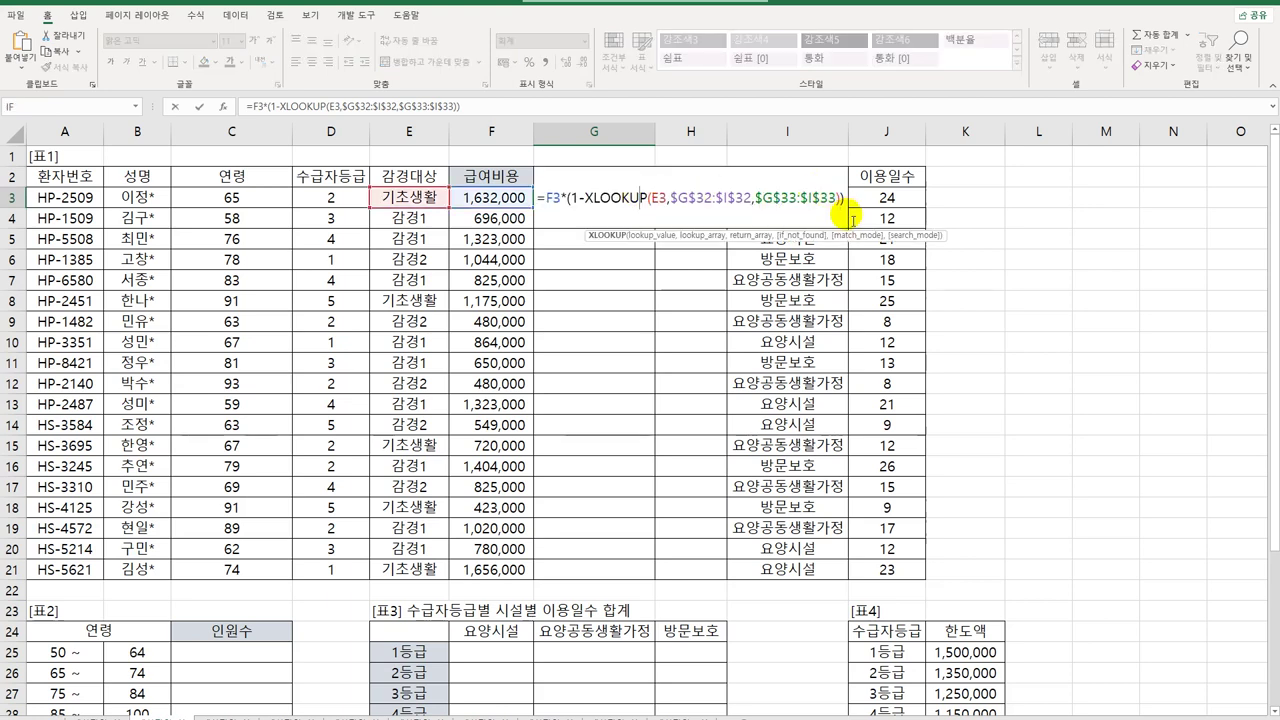
pyautogui.press('Escape')
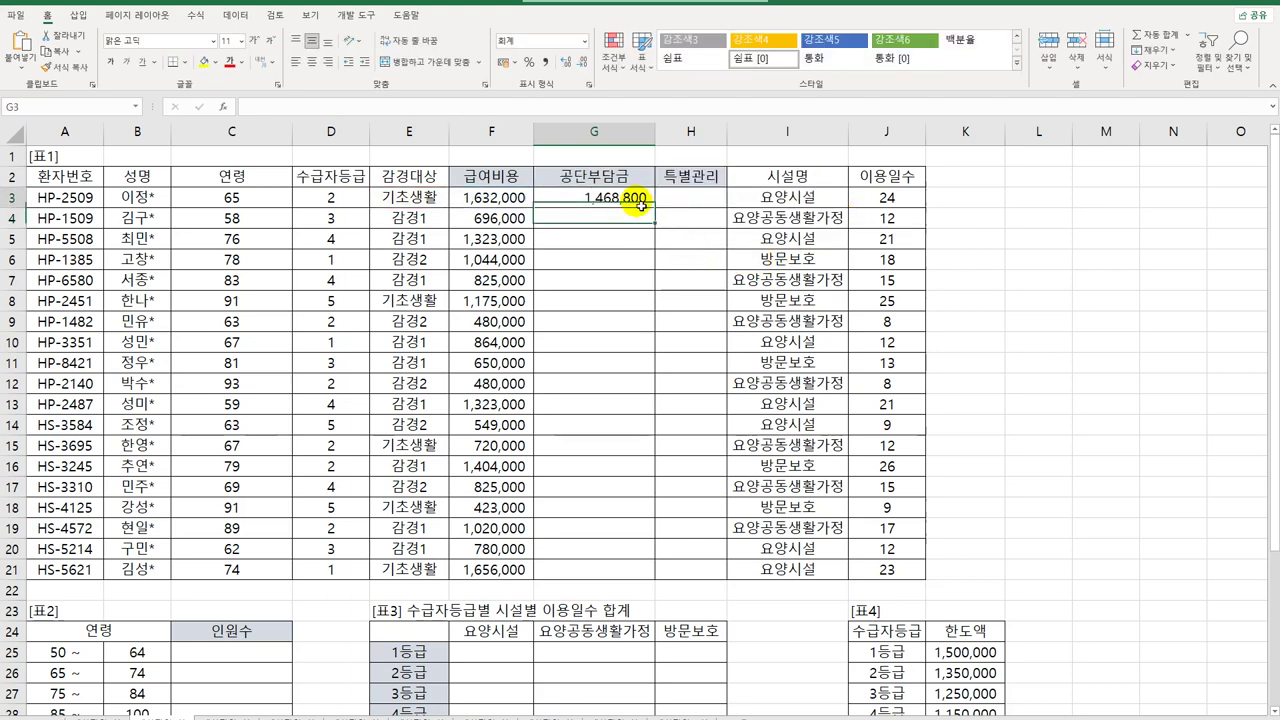
pyautogui.moveTo(666, 212)
pyautogui.mouseDown()
pyautogui.moveTo(612, 520)
pyautogui.moveTo(623, 586)
pyautogui.mouseUp()
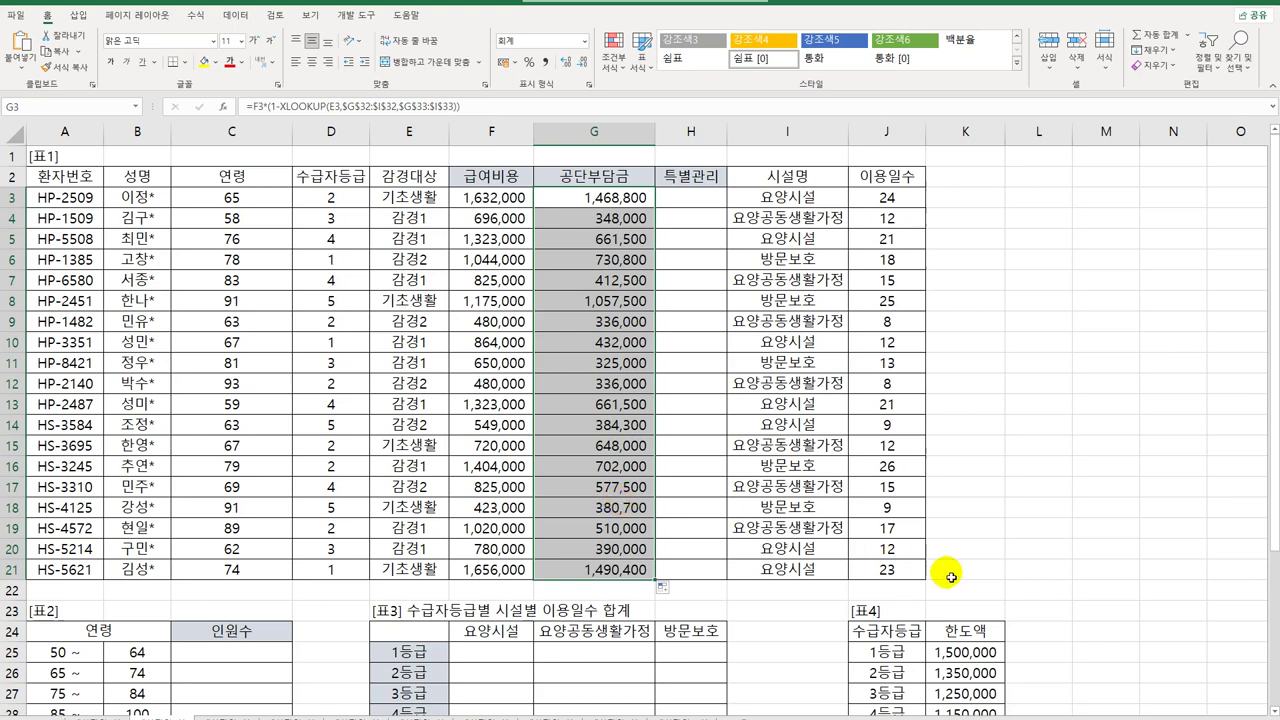
# - Compare the 공단부담금 amount in G3 with the 표4 한도액 for the same 수급자등급
pyautogui.click(910, 651)
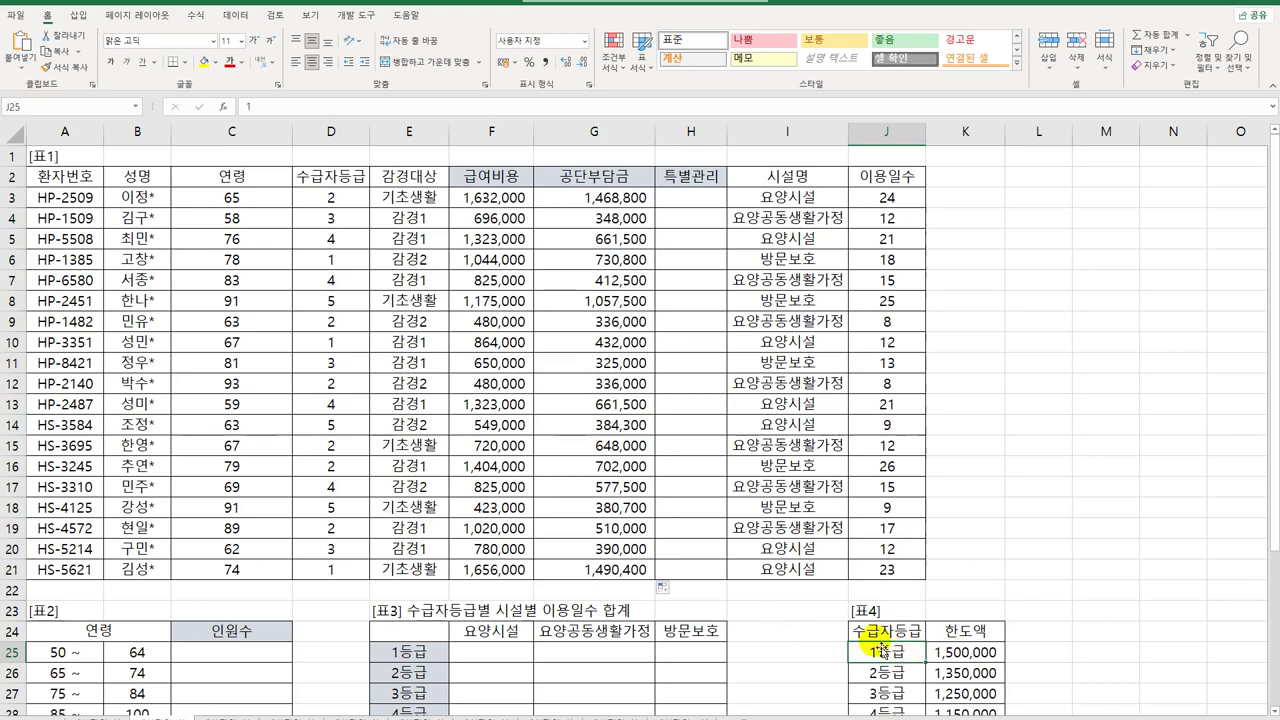
pyautogui.moveTo(329, 199); pyautogui.dragTo(560, 203)
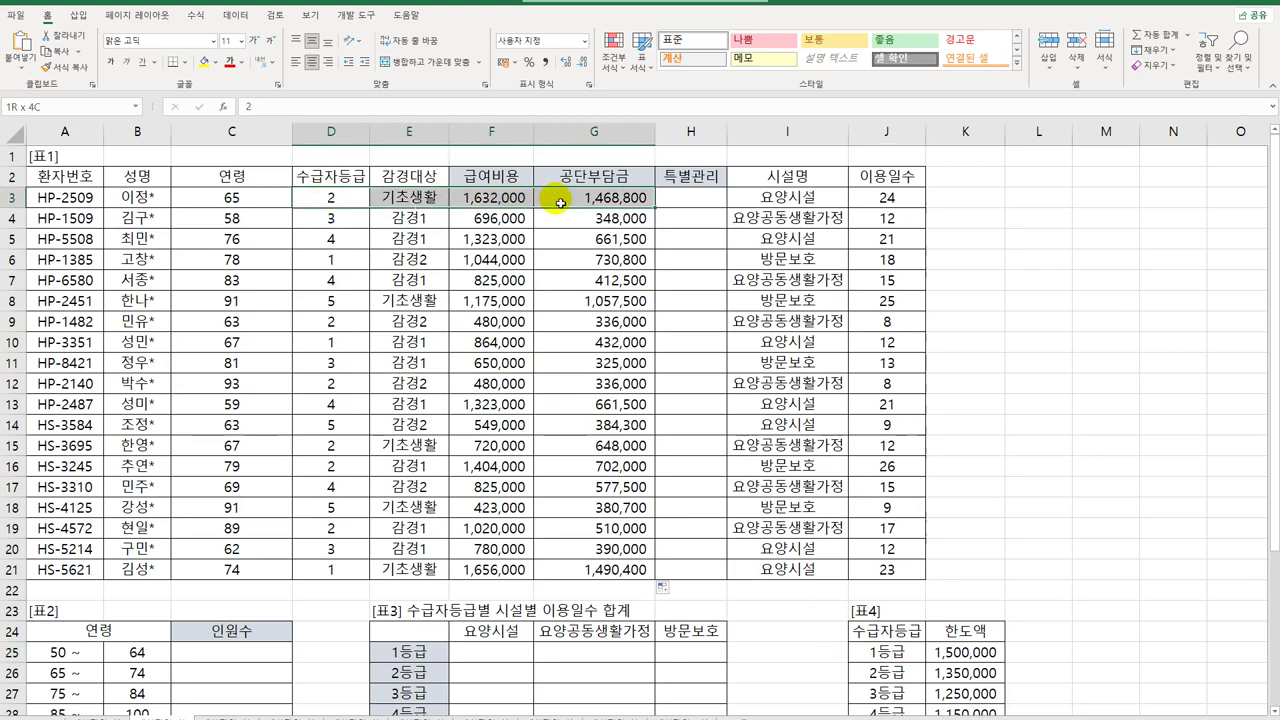
pyautogui.moveTo(880, 672); pyautogui.dragTo(962, 680)
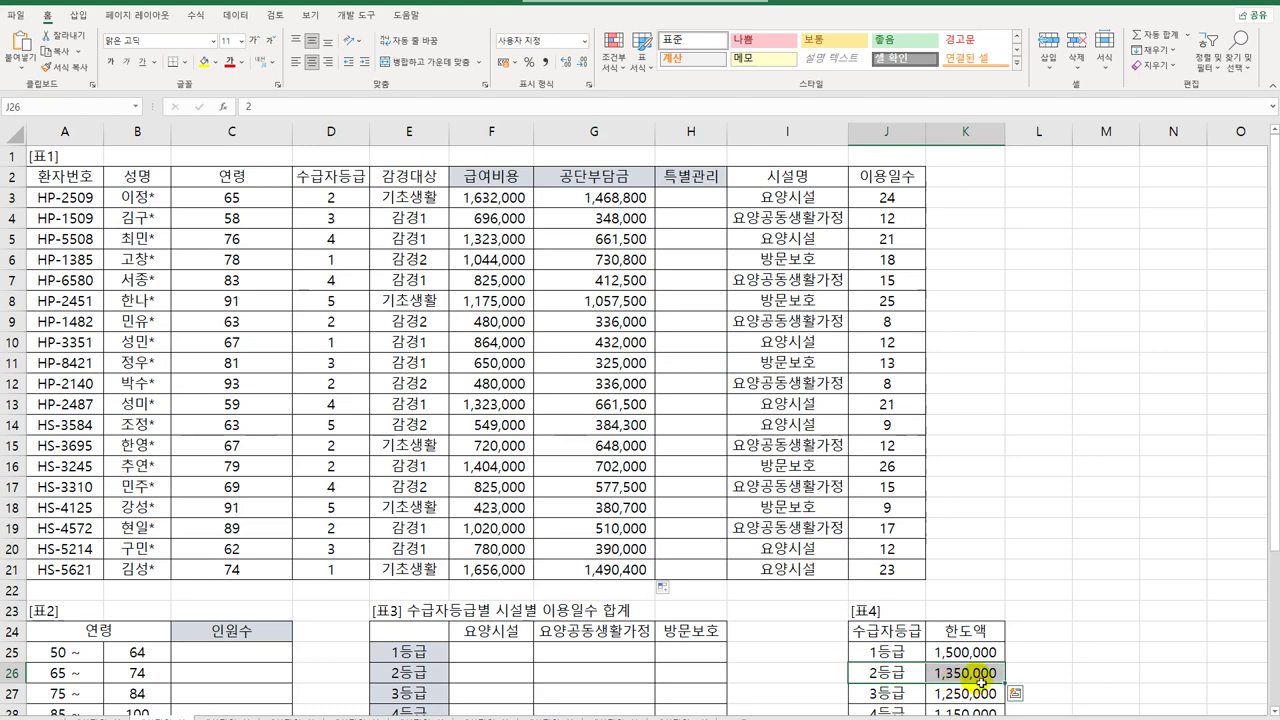
pyautogui.click(588, 199)
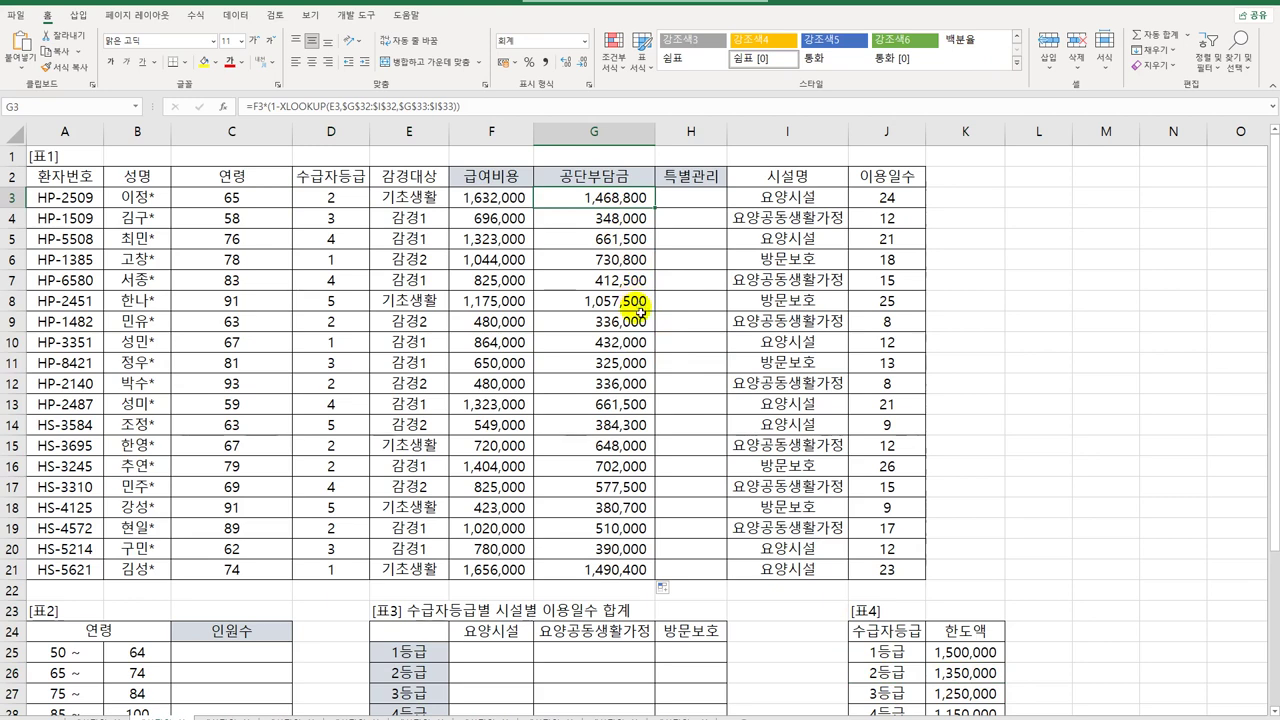
pyautogui.click(948, 676)
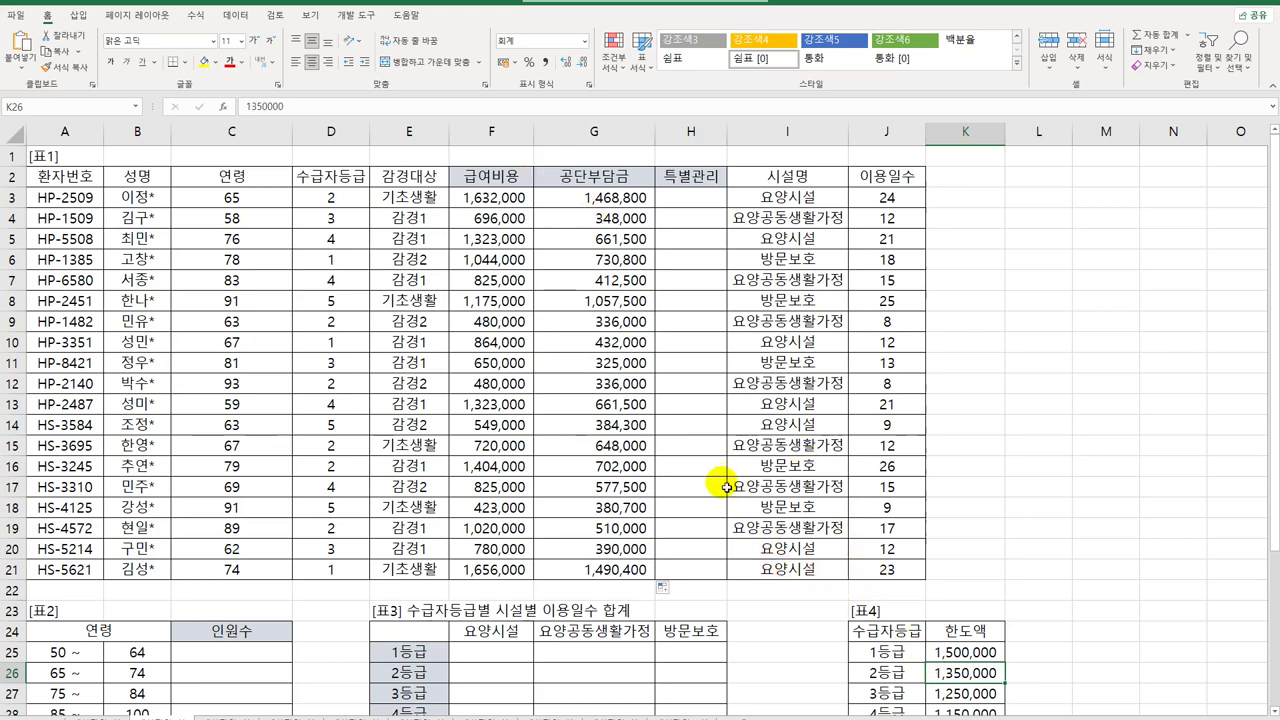
pyautogui.click(590, 199)
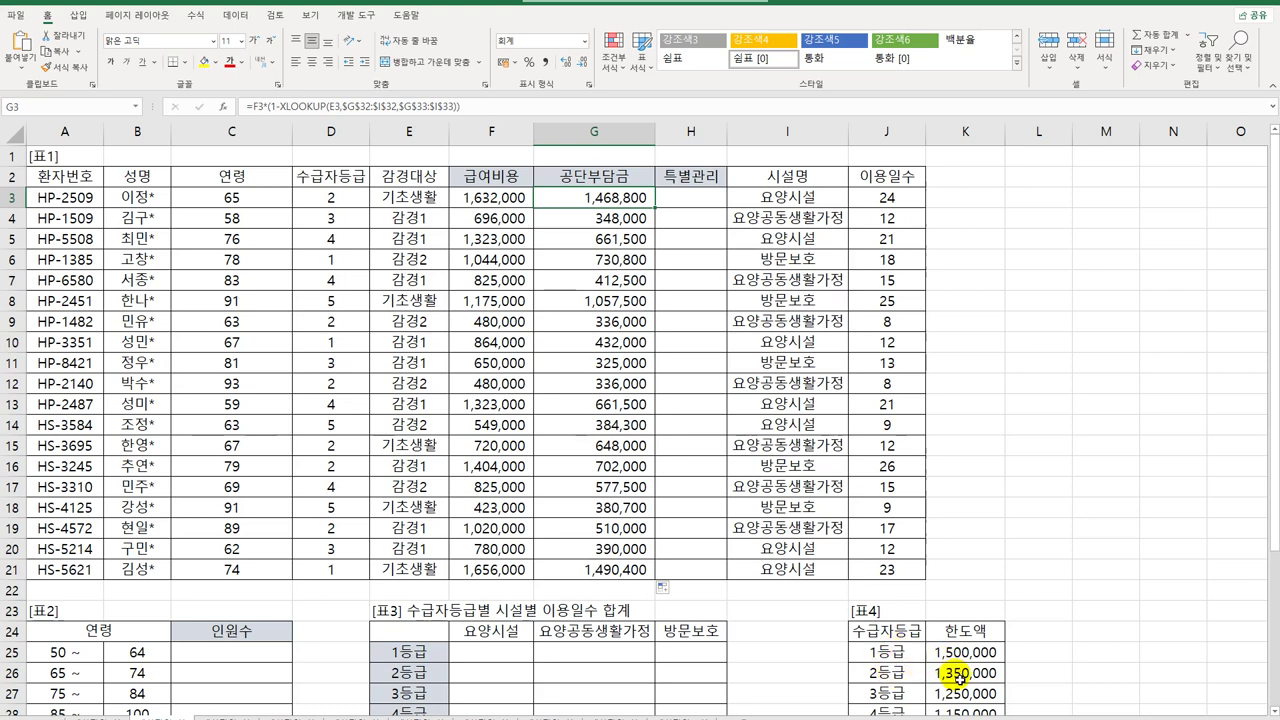
# - Wrap the G3 formula in an IF function whose condition tests whether the calculated amount is greater than a new XLOOKUP
pyautogui.doubleClick(596, 200)
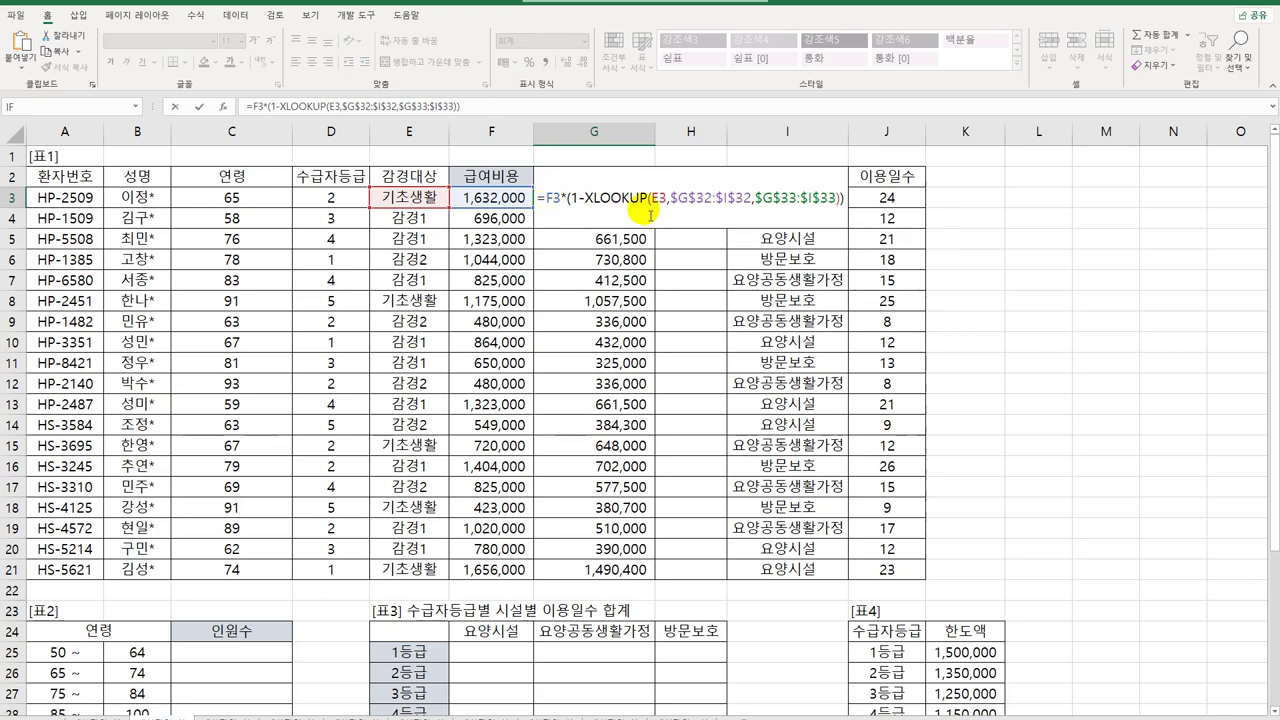
pyautogui.write('if')
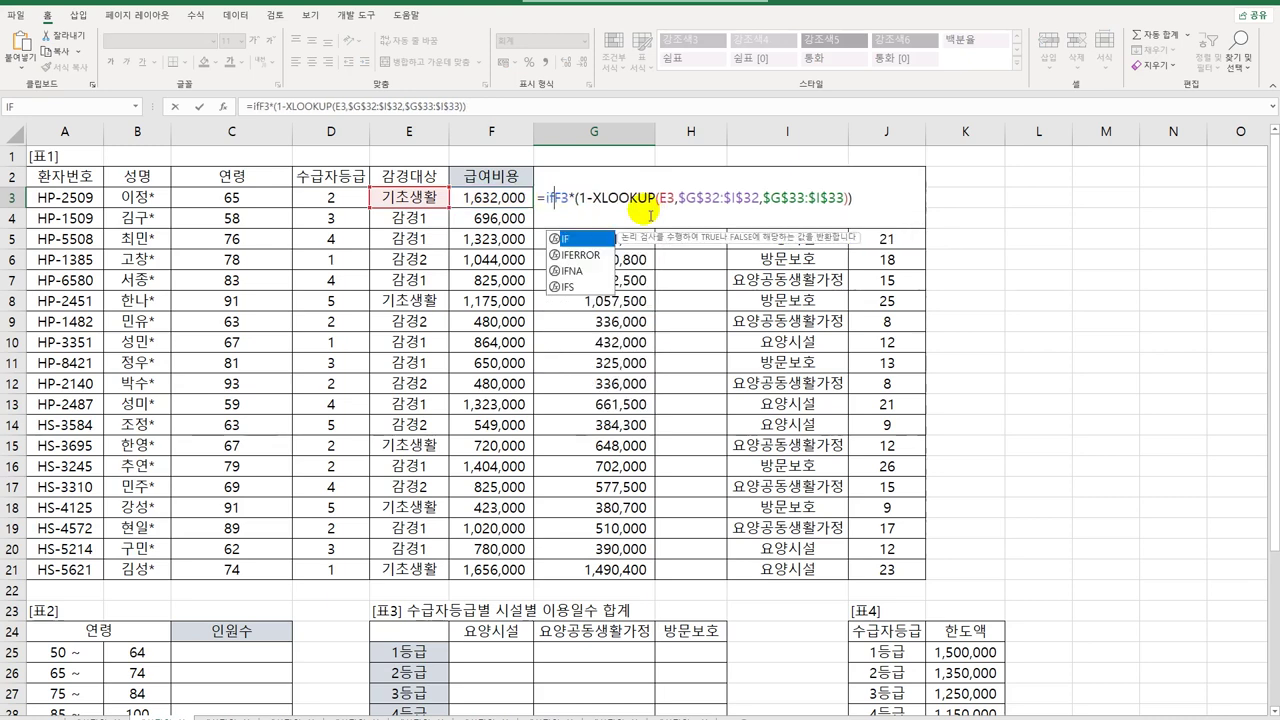
pyautogui.press('Tab')
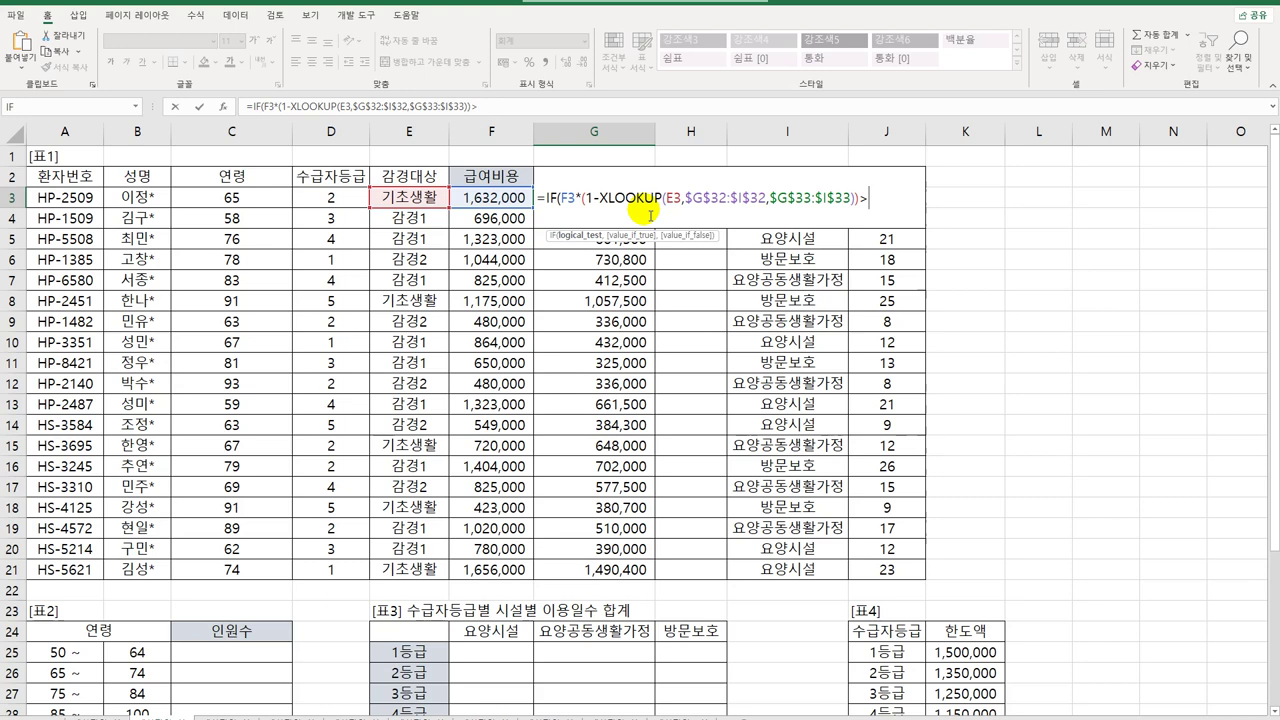
pyautogui.write('xl')
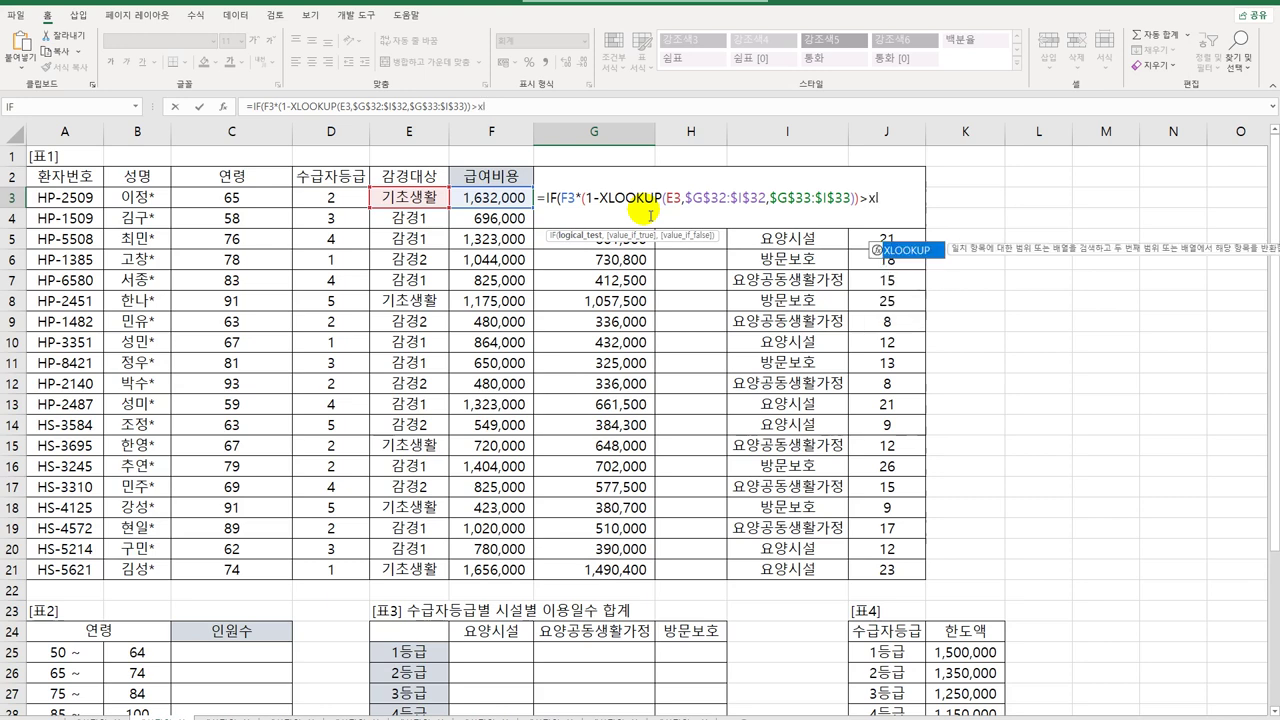
pyautogui.press('Tab')
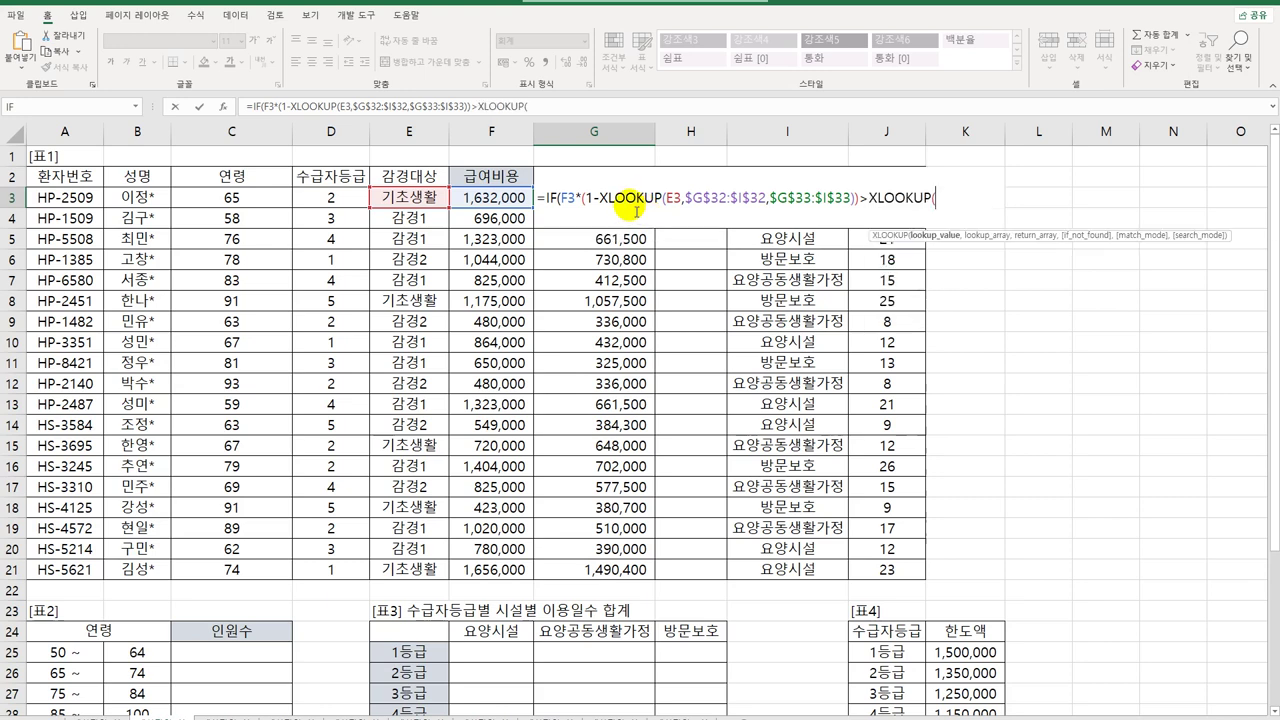
# - Give the new XLOOKUP the 수급자등급 cell D3 as lookup value and the 표4 grades $J$25:$J$29 as lookup array
pyautogui.click(328, 203)
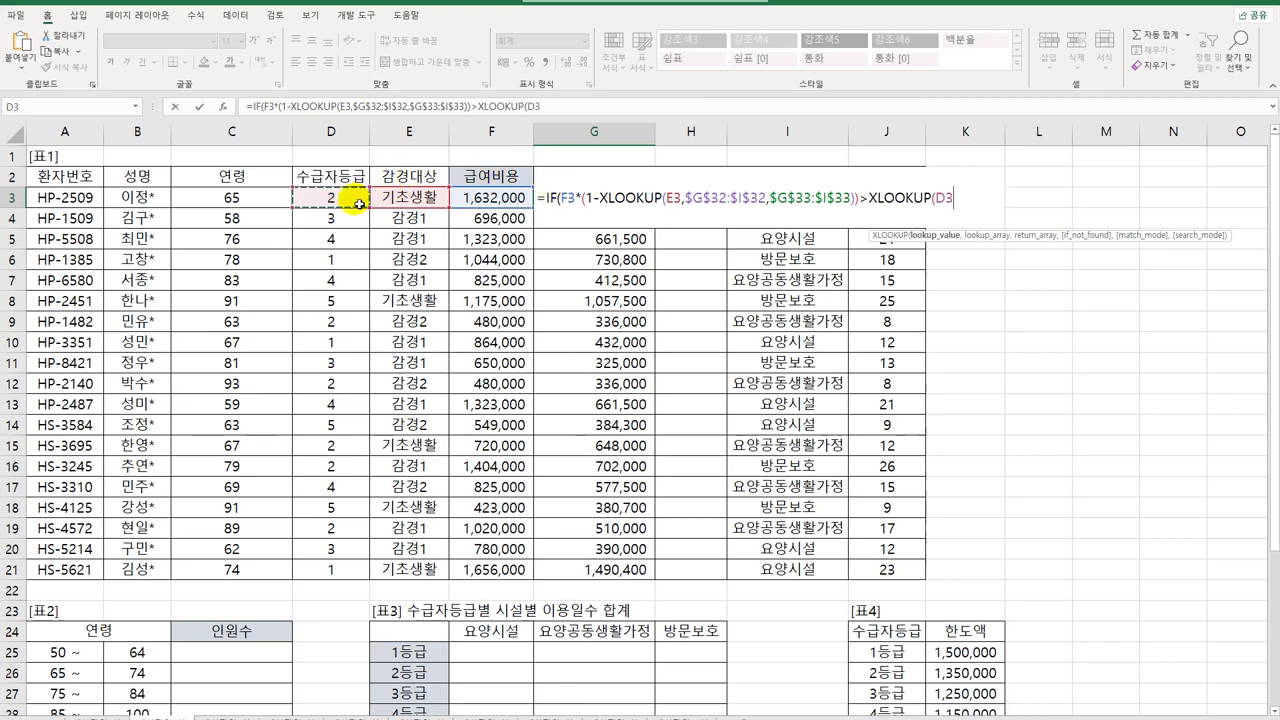
pyautogui.write(',')
pyautogui.scroll(-3, 955, 630)
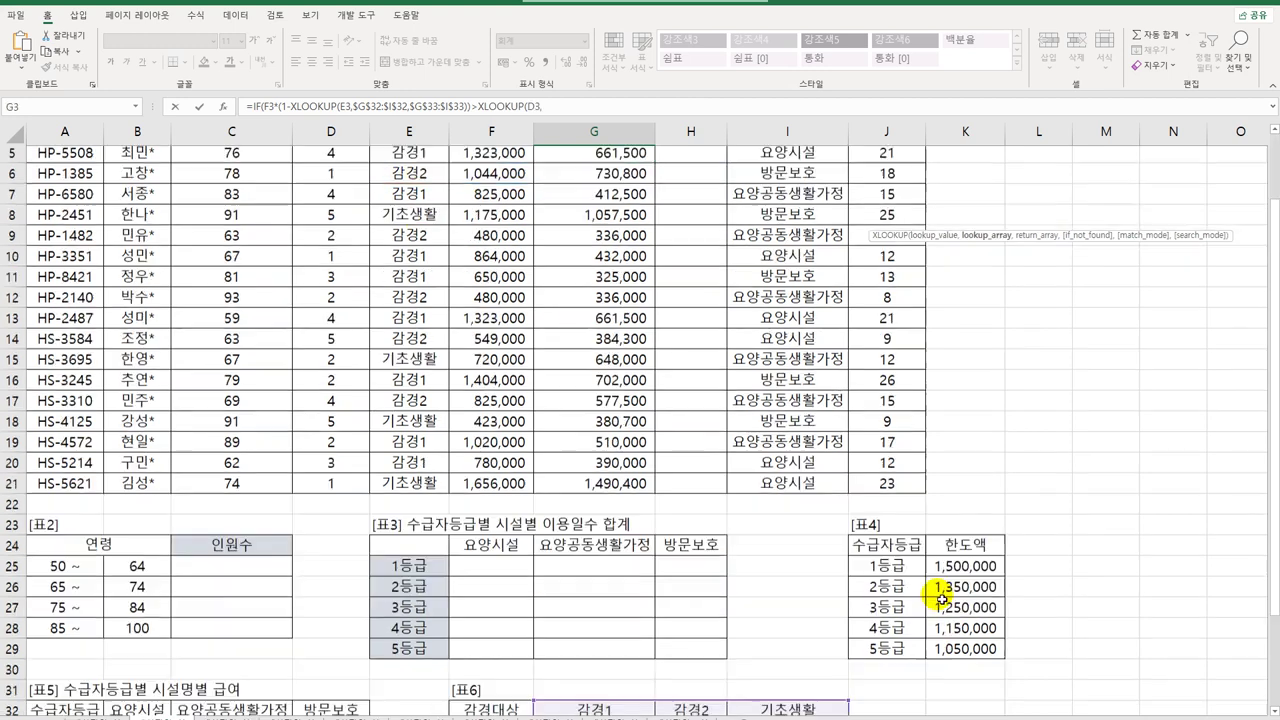
pyautogui.moveTo(884, 469); pyautogui.dragTo(887, 557)
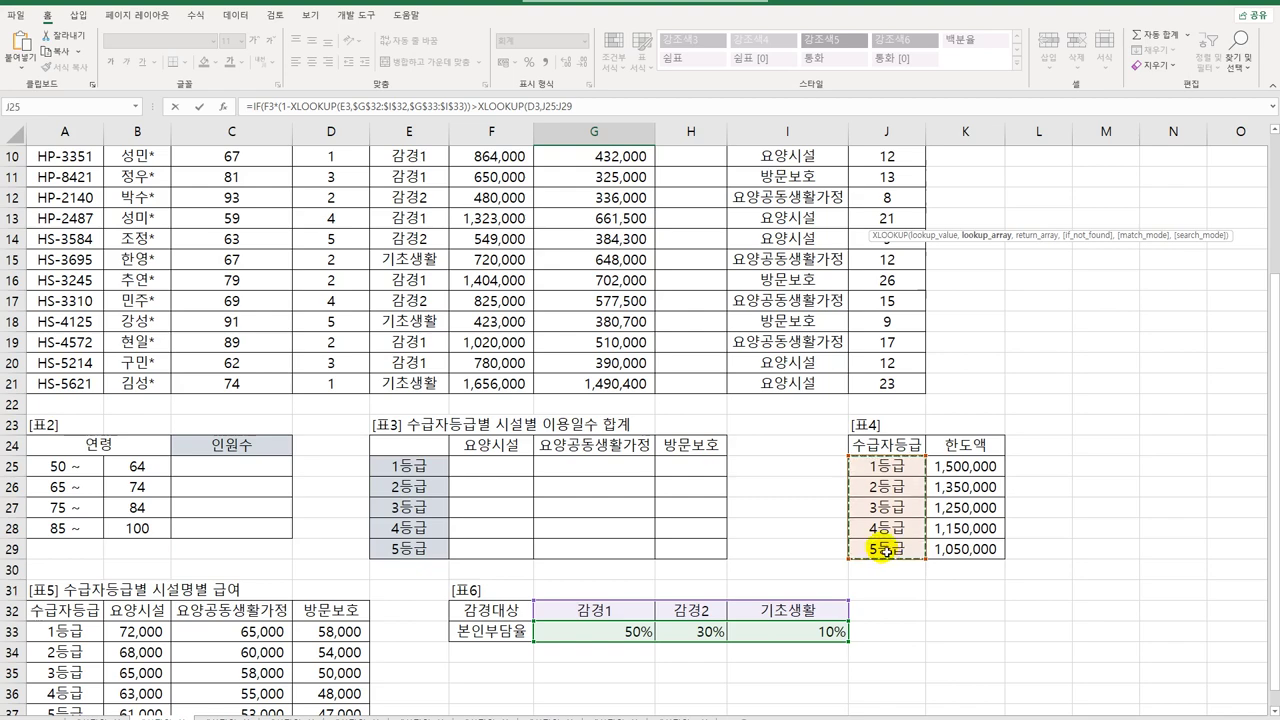
pyautogui.press('F4')
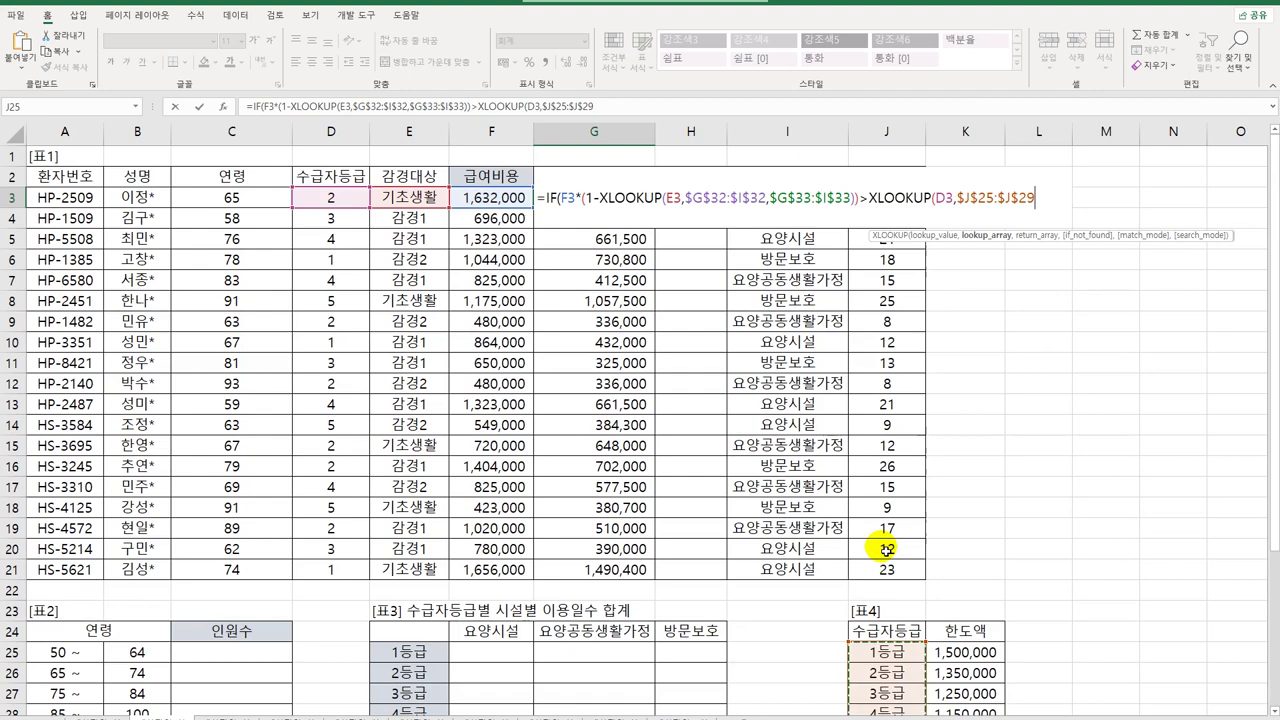
# - Use the 표4 한도액 cells $K$25:$K$29 as the return array and close the XLOOKUP
pyautogui.write(',')
pyautogui.moveTo(967, 652); pyautogui.dragTo(957, 678)
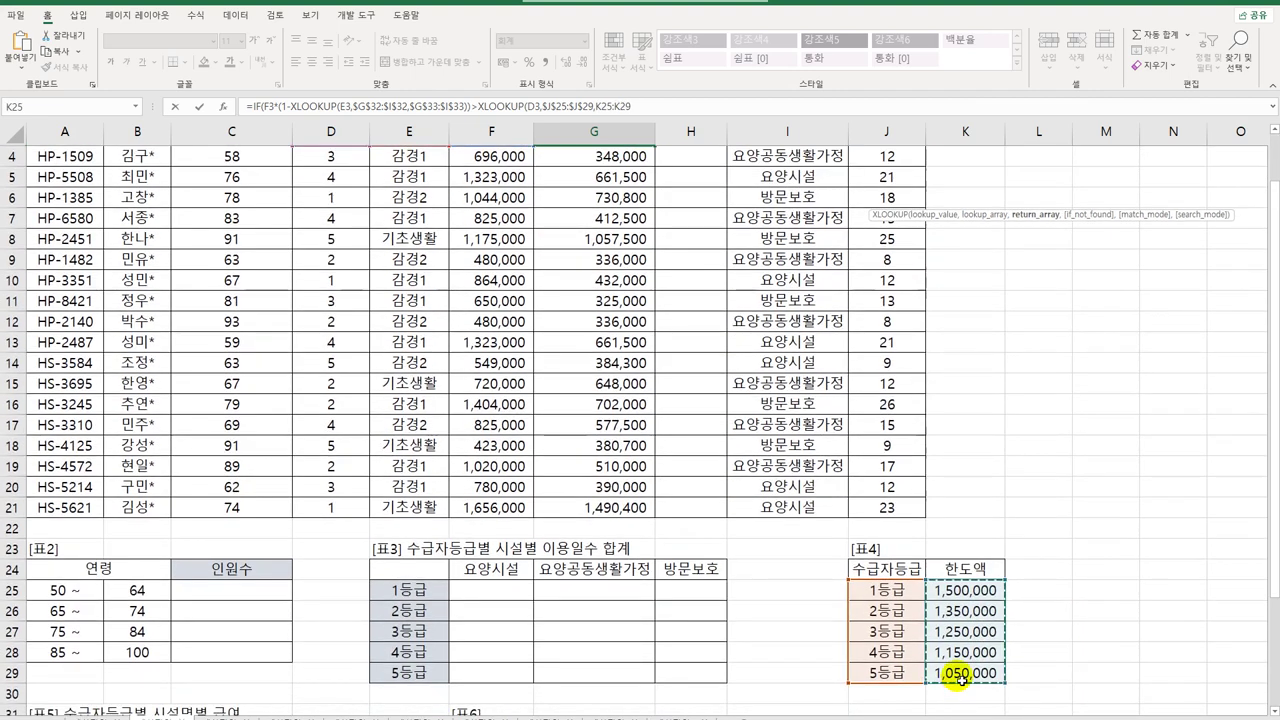
pyautogui.press('F4')
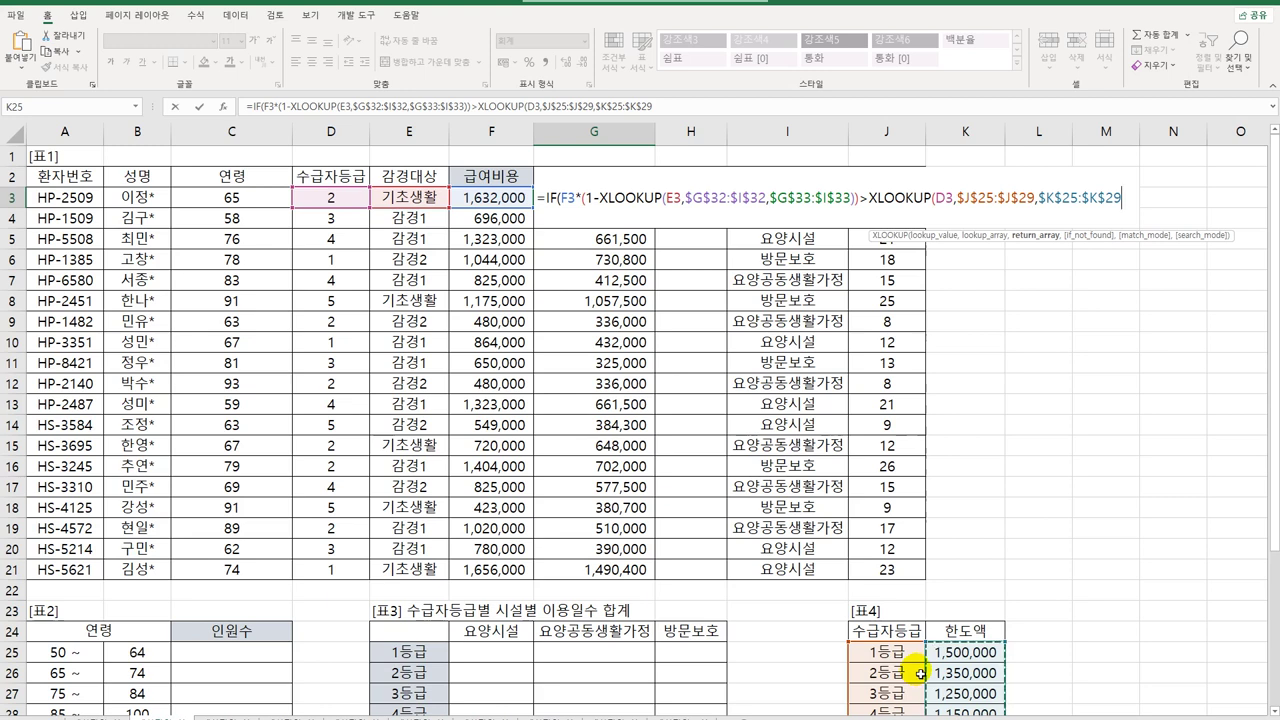
pyautogui.write(')')
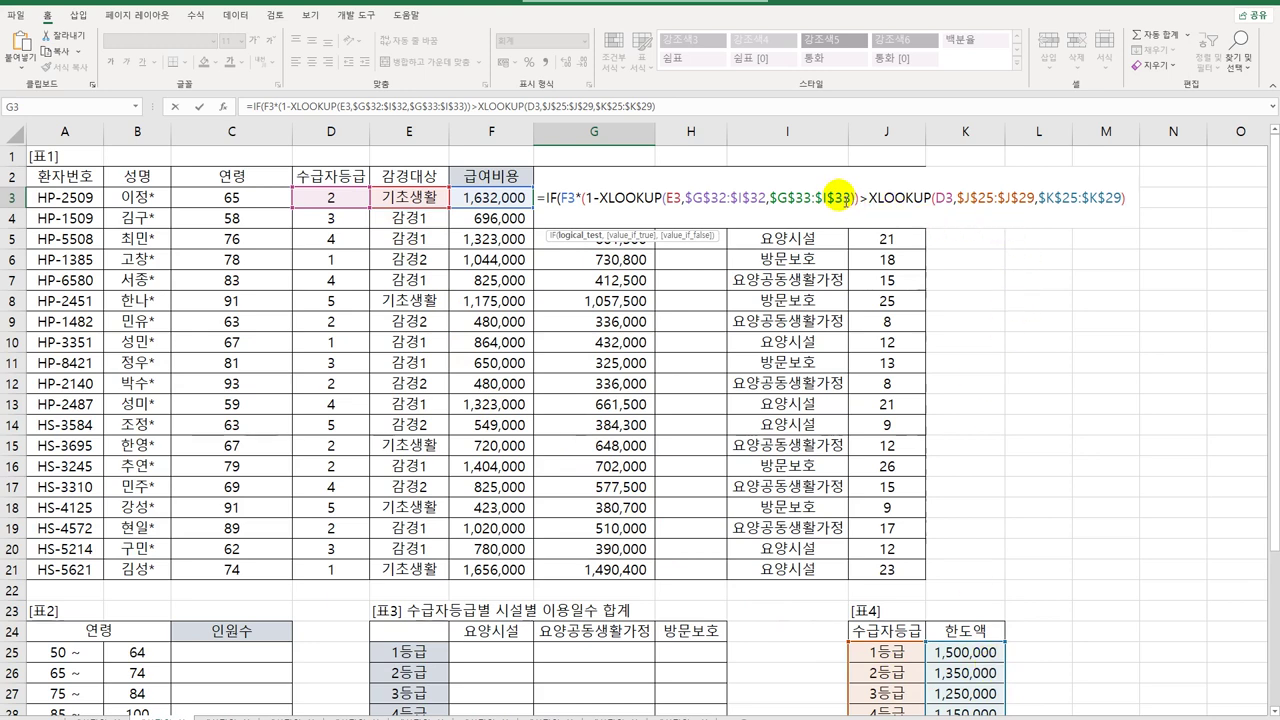
# - Copy the 한도액 XLOOKUP from the condition into the IF function's value-if-true argument
pyautogui.write(',')
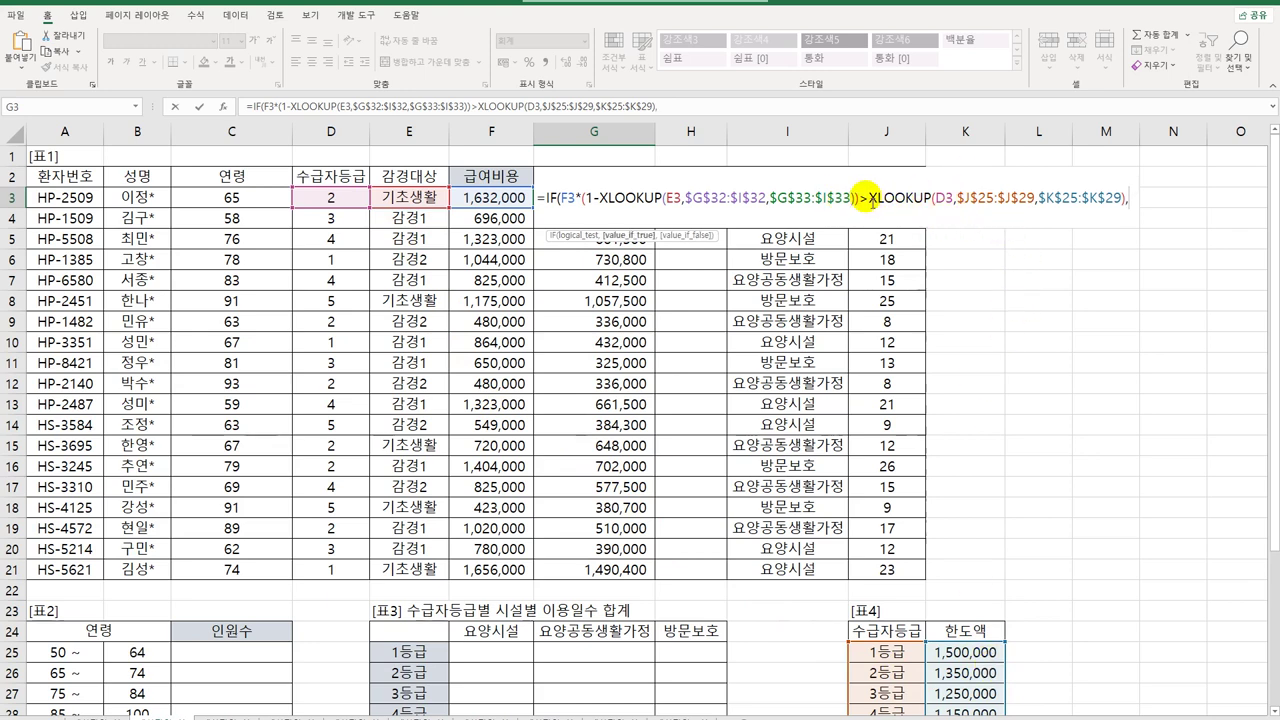
pyautogui.moveTo(870, 200); pyautogui.dragTo(1125, 203)
pyautogui.hotkey('ctrl', 'c')
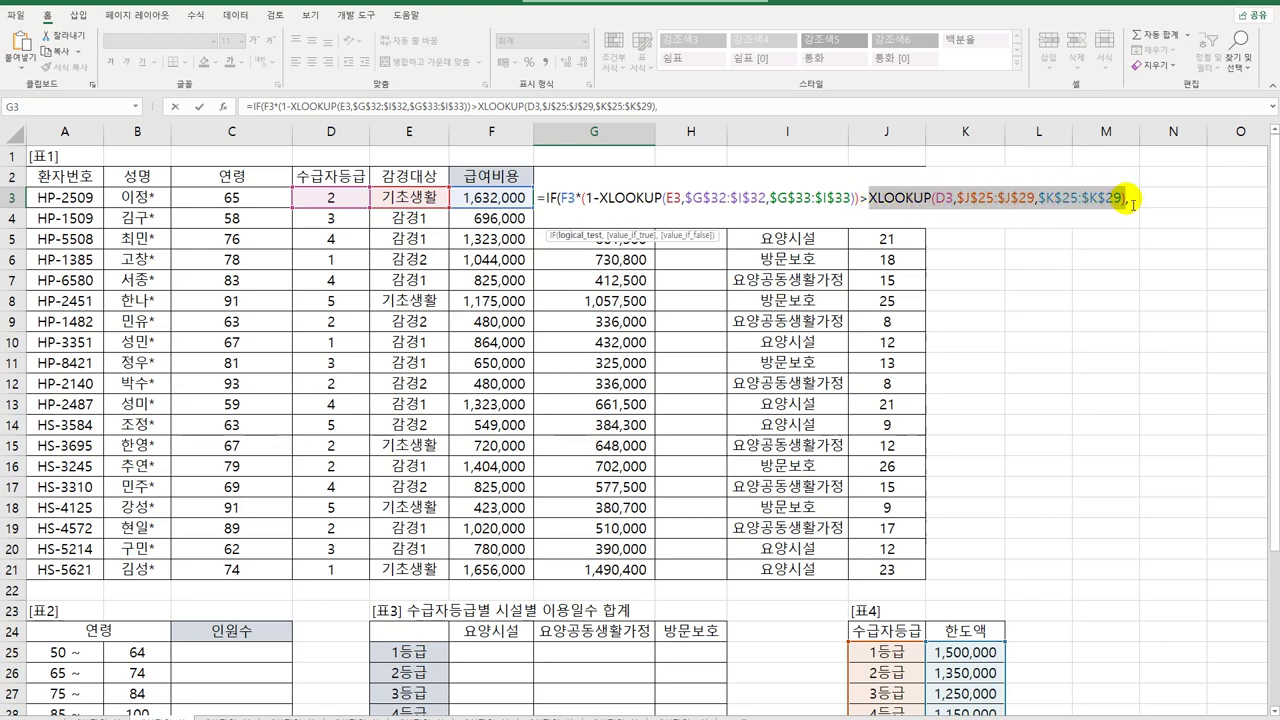
pyautogui.click(1138, 204)
pyautogui.hotkey('ctrl', 'v')
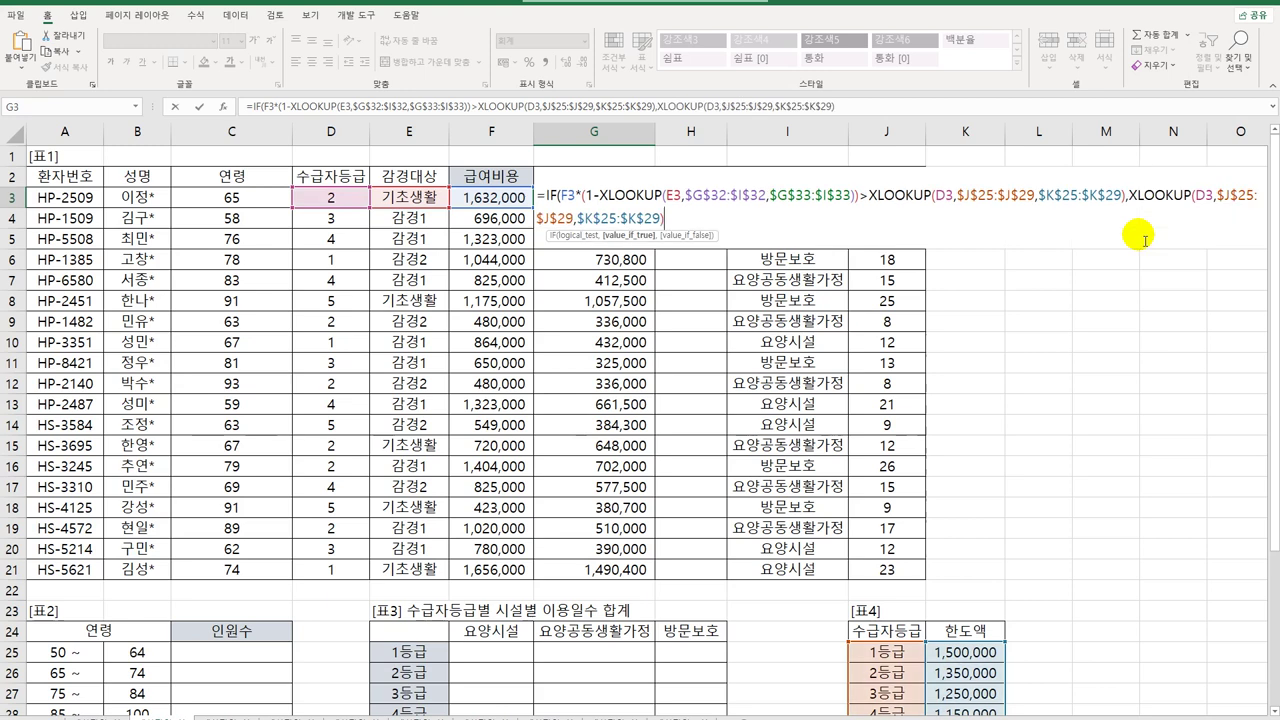
# - Repeat F3*(1-XLOOKUP(E3,$G$32:$I$32,$G$33:$I$33)) as the IF function's value-if-false argument and enter the G3 formula
pyautogui.write(',')
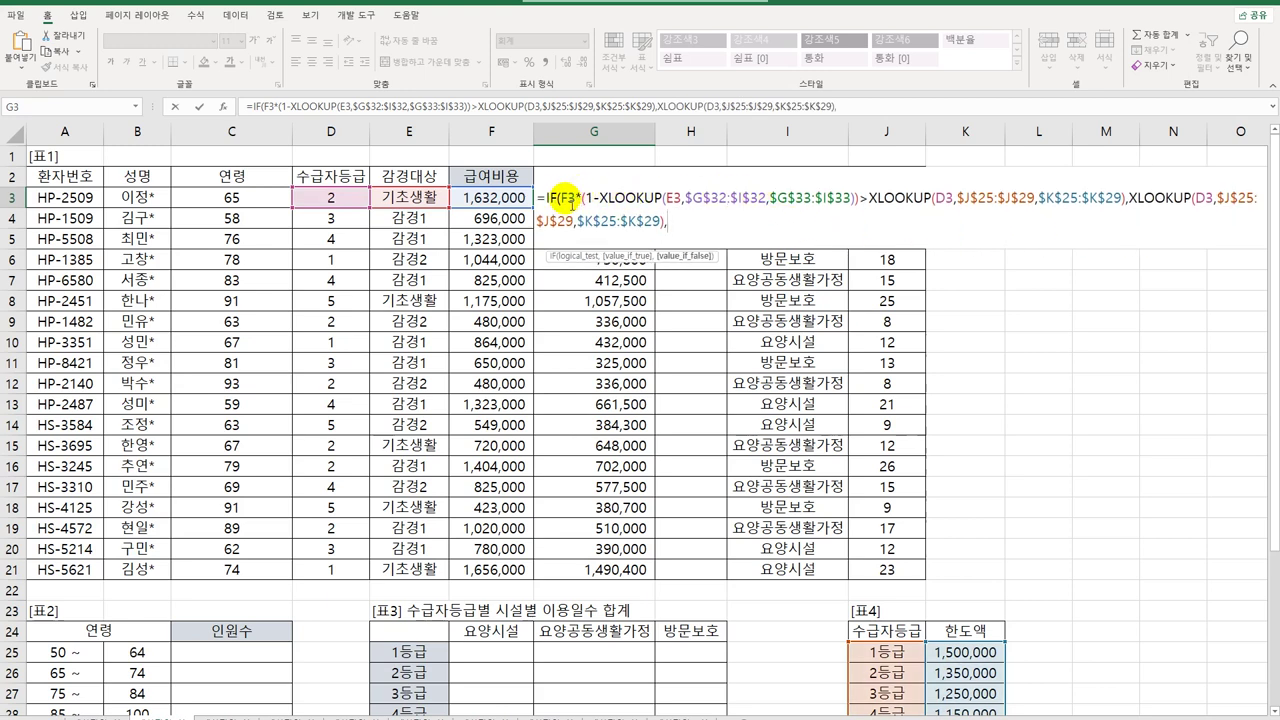
pyautogui.moveTo(566, 205); pyautogui.dragTo(844, 208)
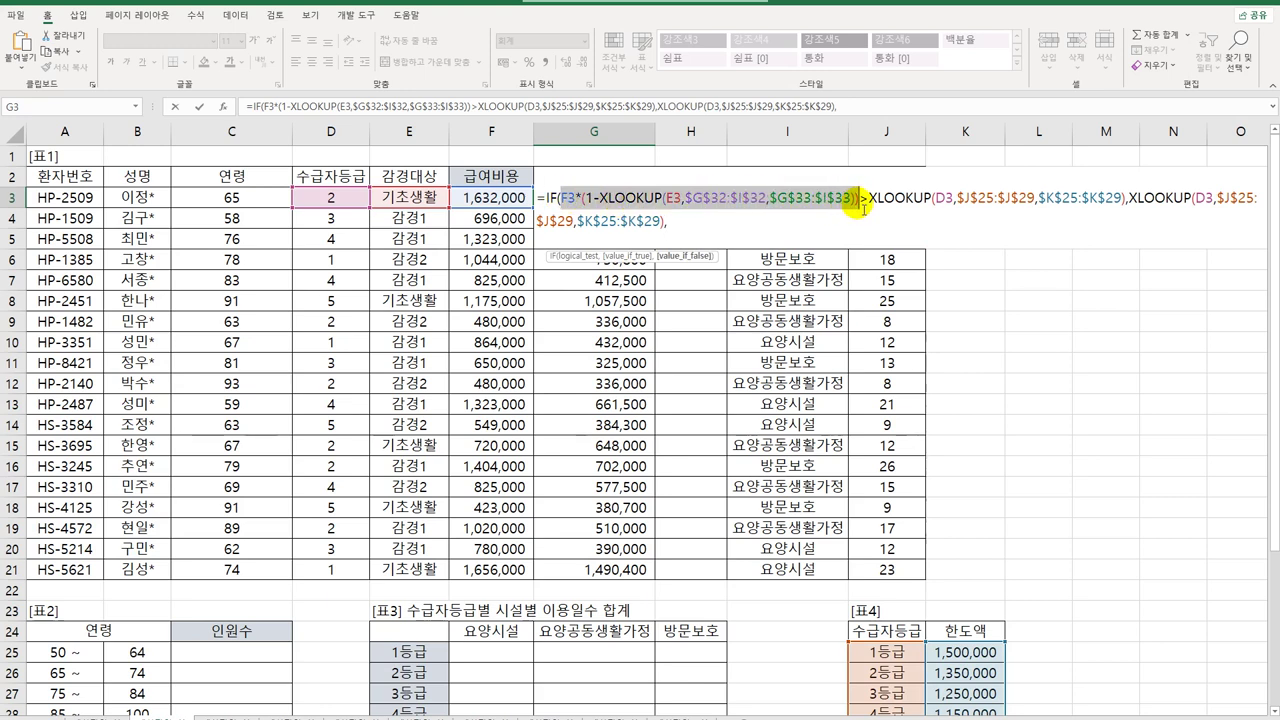
pyautogui.click(704, 223)
pyautogui.write('F3*(1-XLOOKUP(E3,$G$32:$I$32,$G$33:$I$33))')
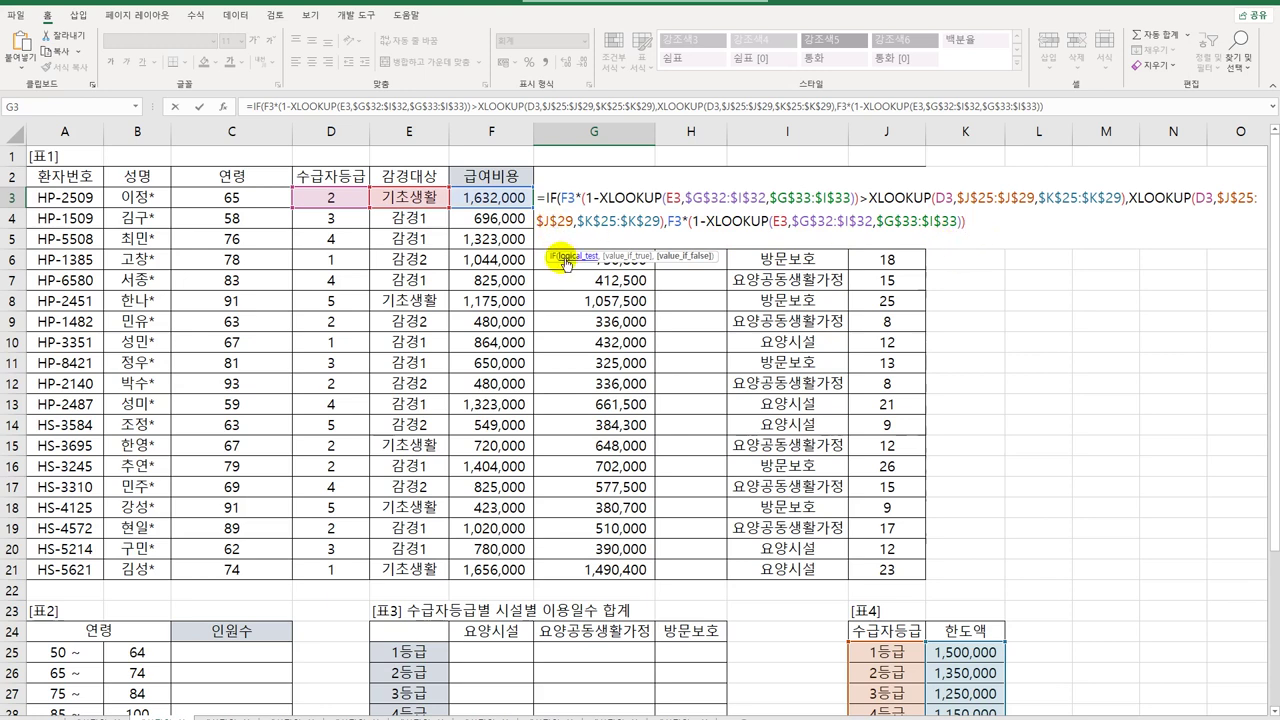
pyautogui.press('Return')
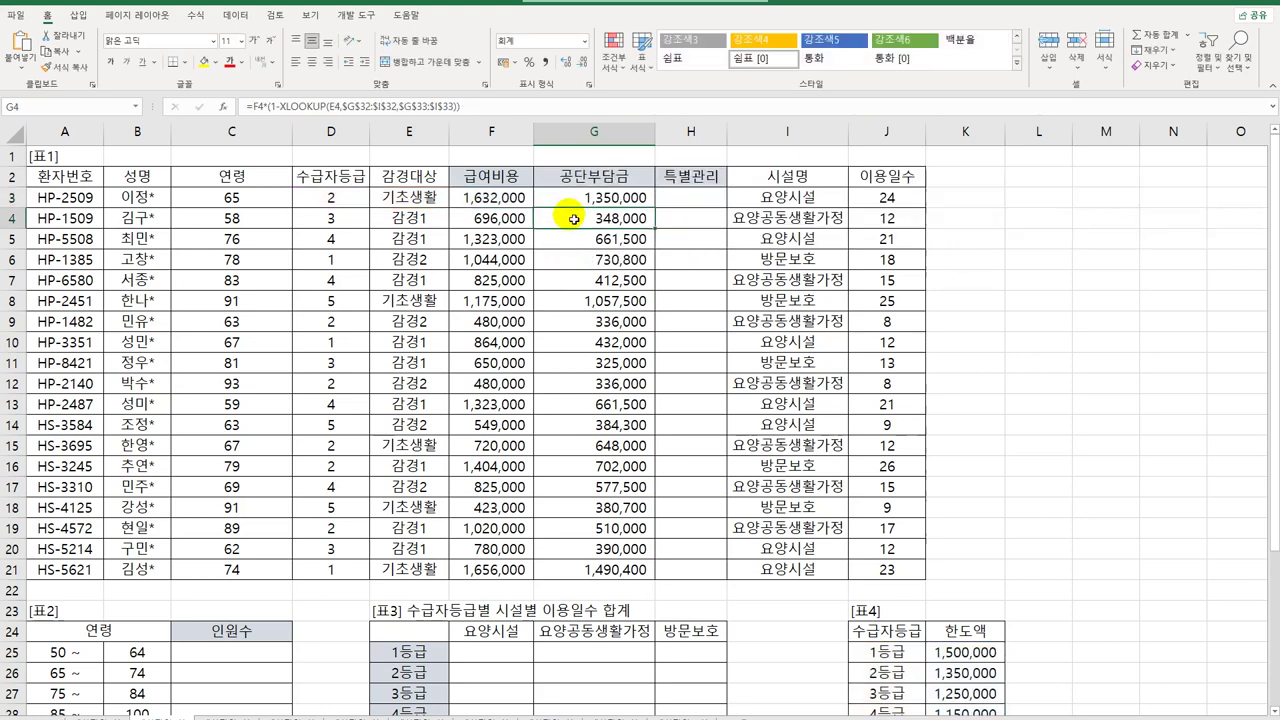
# - Fill the IF formula in G3 down the 공단부담금 column to G21 and check a few of the capped rows
pyautogui.click(589, 201)
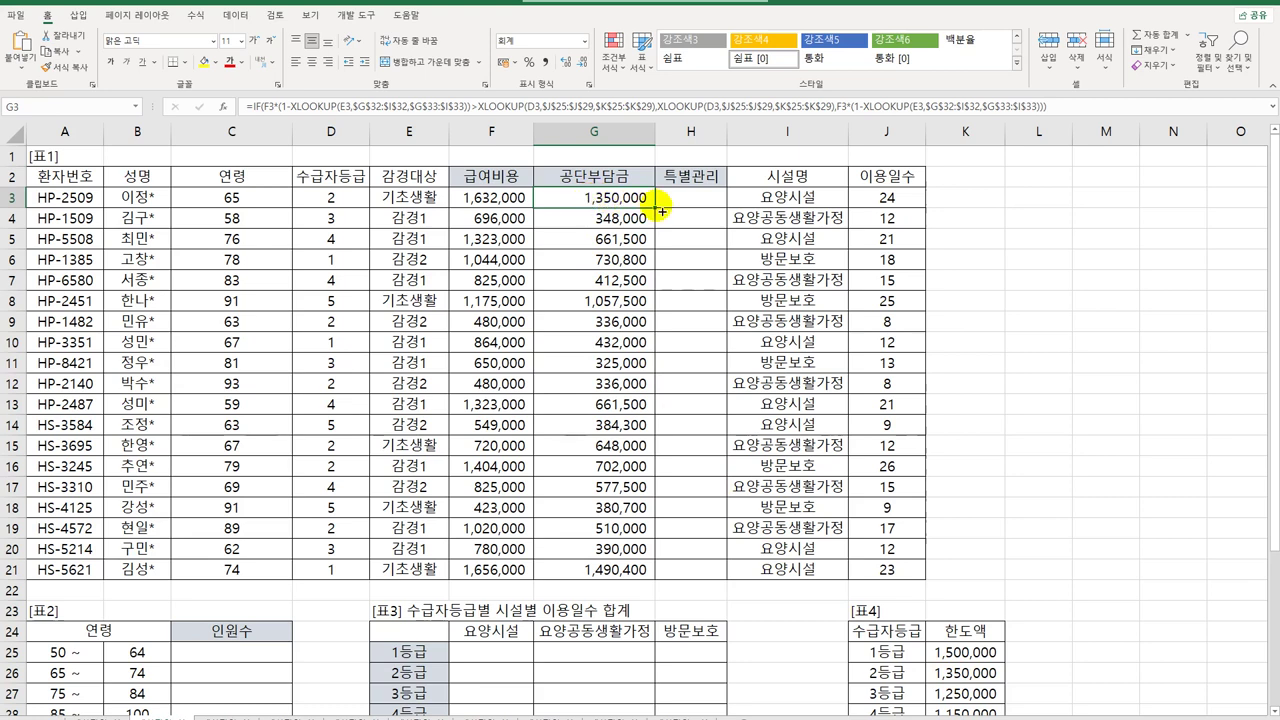
pyautogui.moveTo(661, 208); pyautogui.dragTo(620, 580)
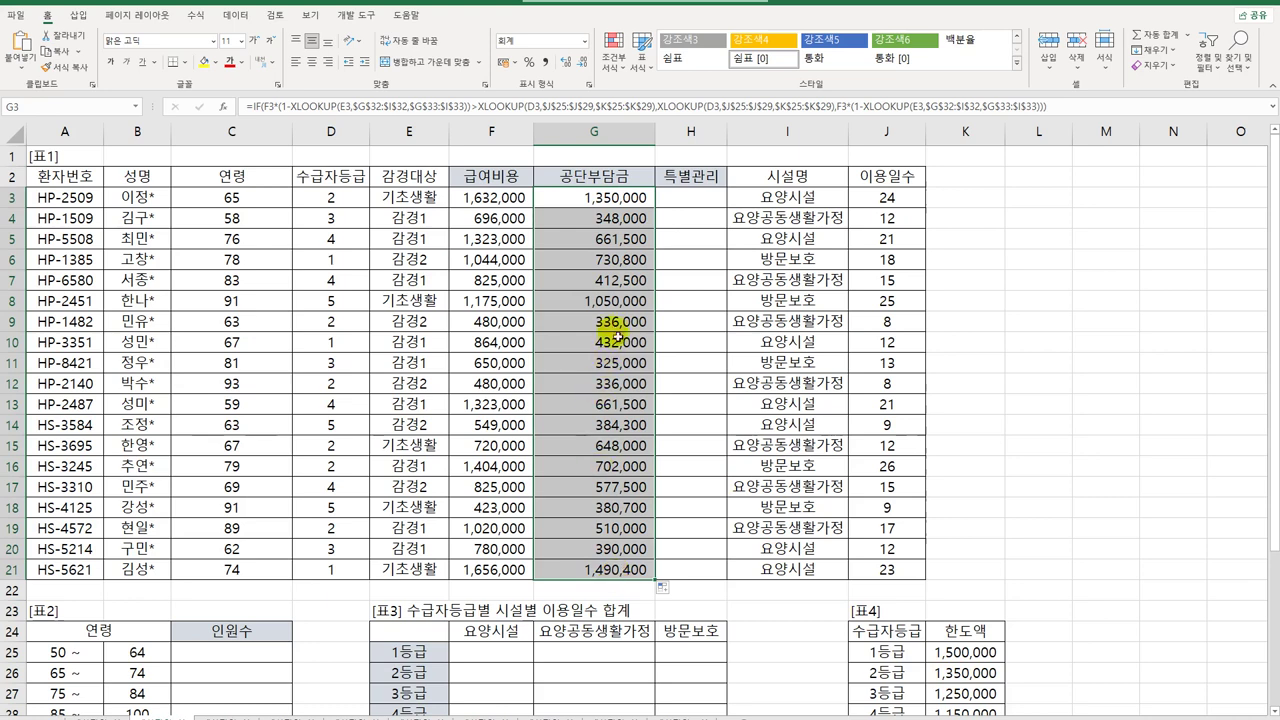
pyautogui.click(610, 300)
pyautogui.click(608, 260)
pyautogui.click(618, 197)
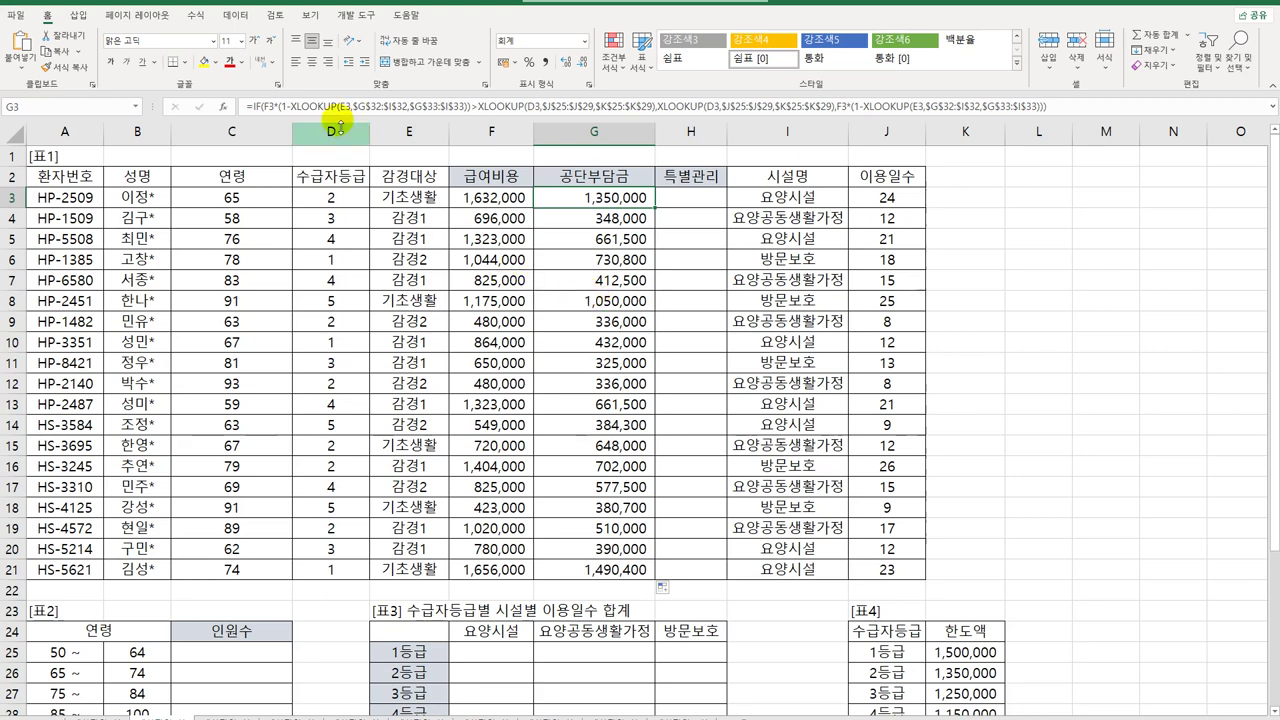
# - Begin a FREQUENCY formula across the 표2 인원수 cells C25:C28
pyautogui.moveTo(232, 197); pyautogui.dragTo(231, 572)
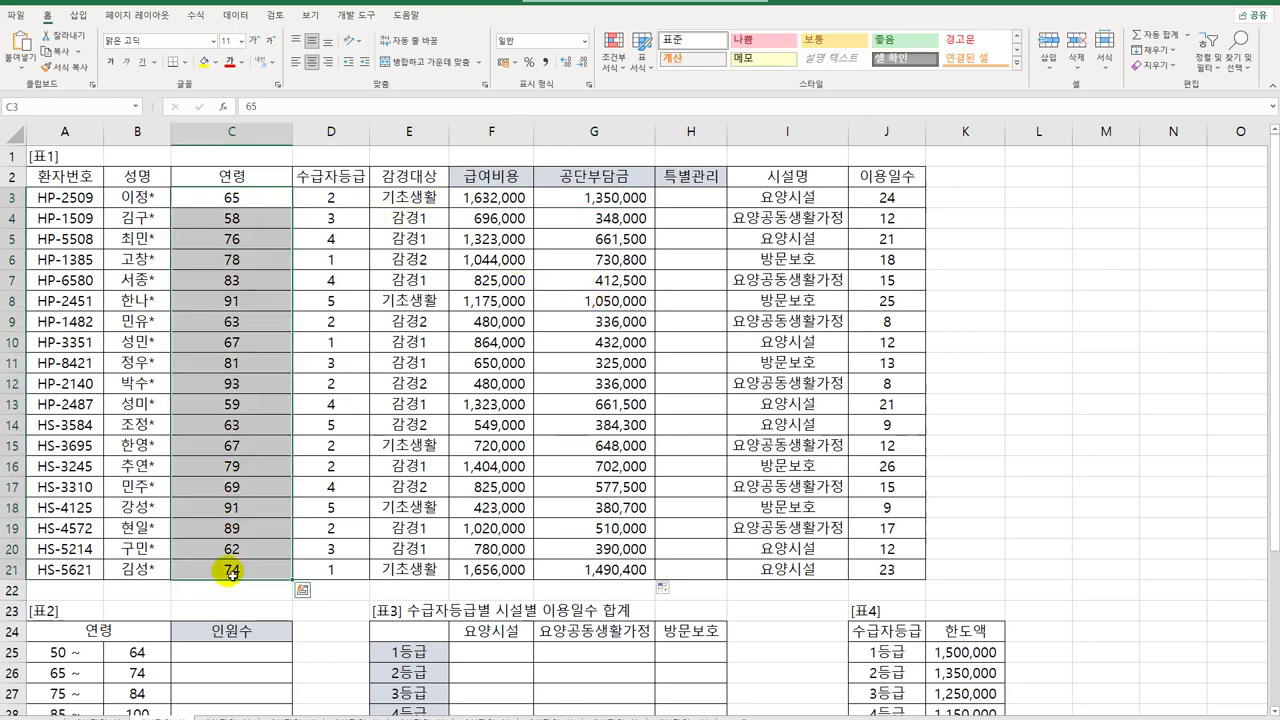
pyautogui.click(239, 656)
pyautogui.scroll(-3, 241, 656)
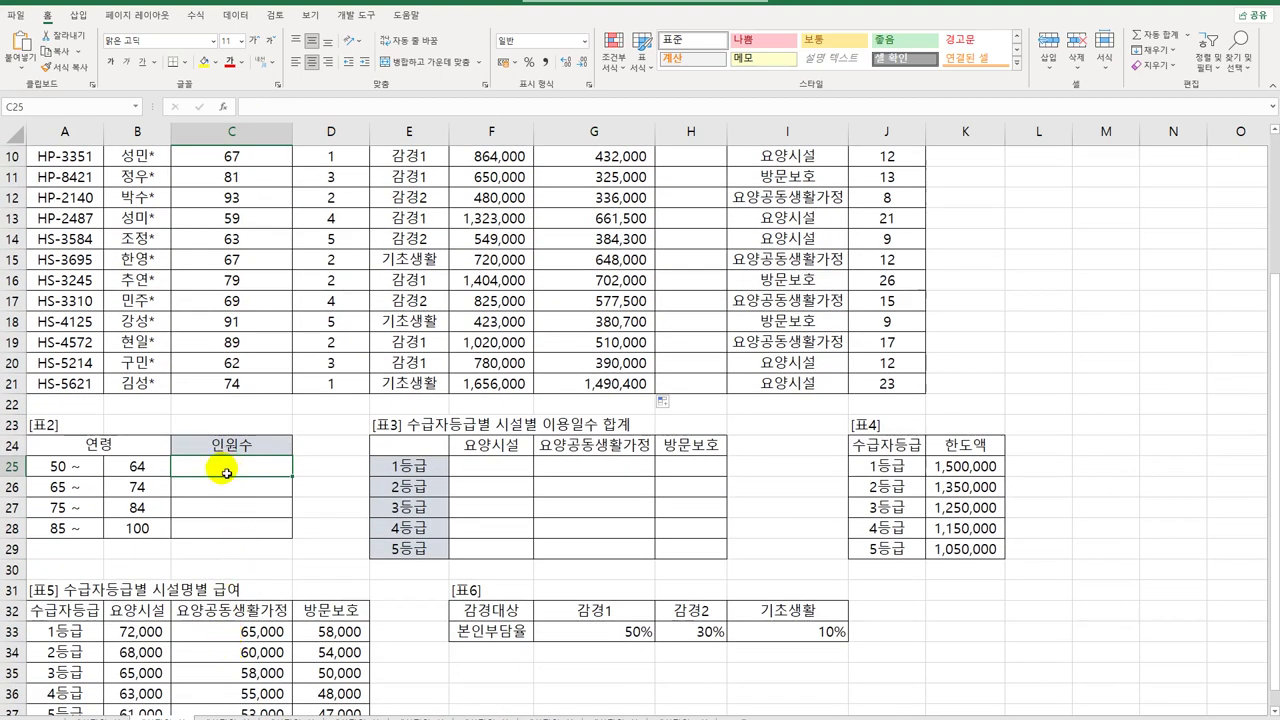
pyautogui.moveTo(229, 470); pyautogui.dragTo(227, 532)
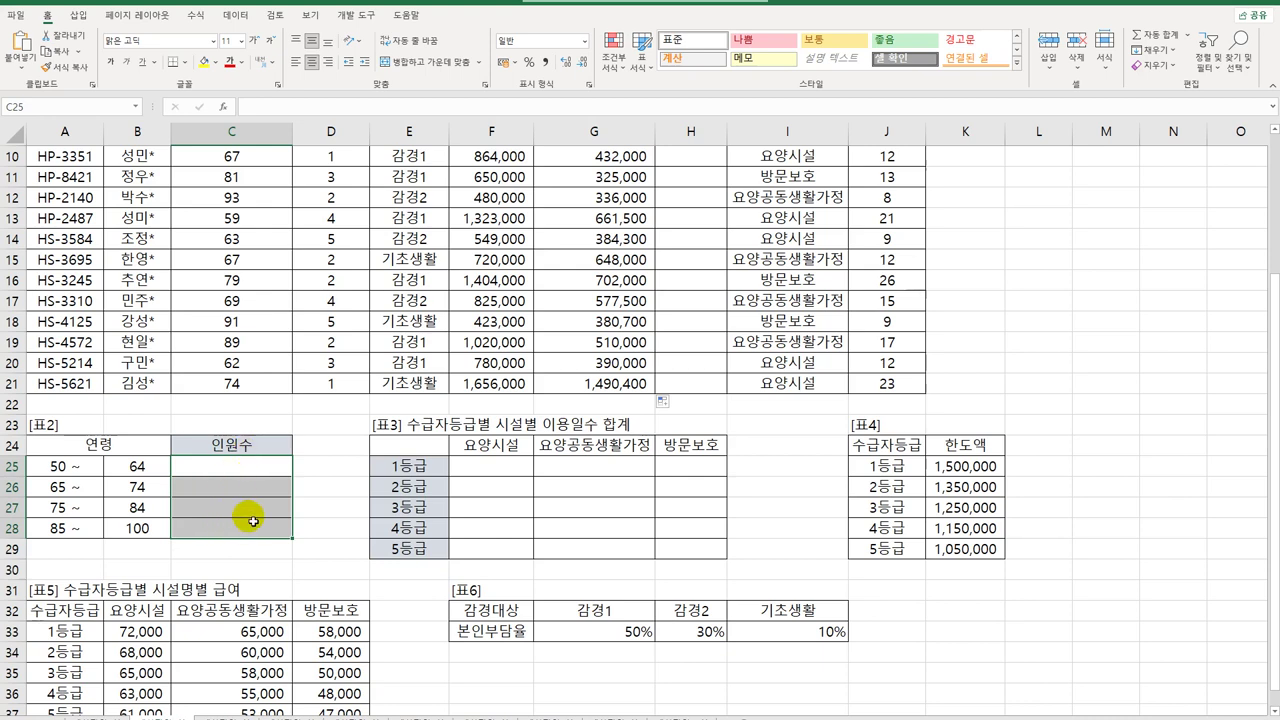
pyautogui.click(258, 470)
pyautogui.moveTo(258, 470); pyautogui.dragTo(260, 525)
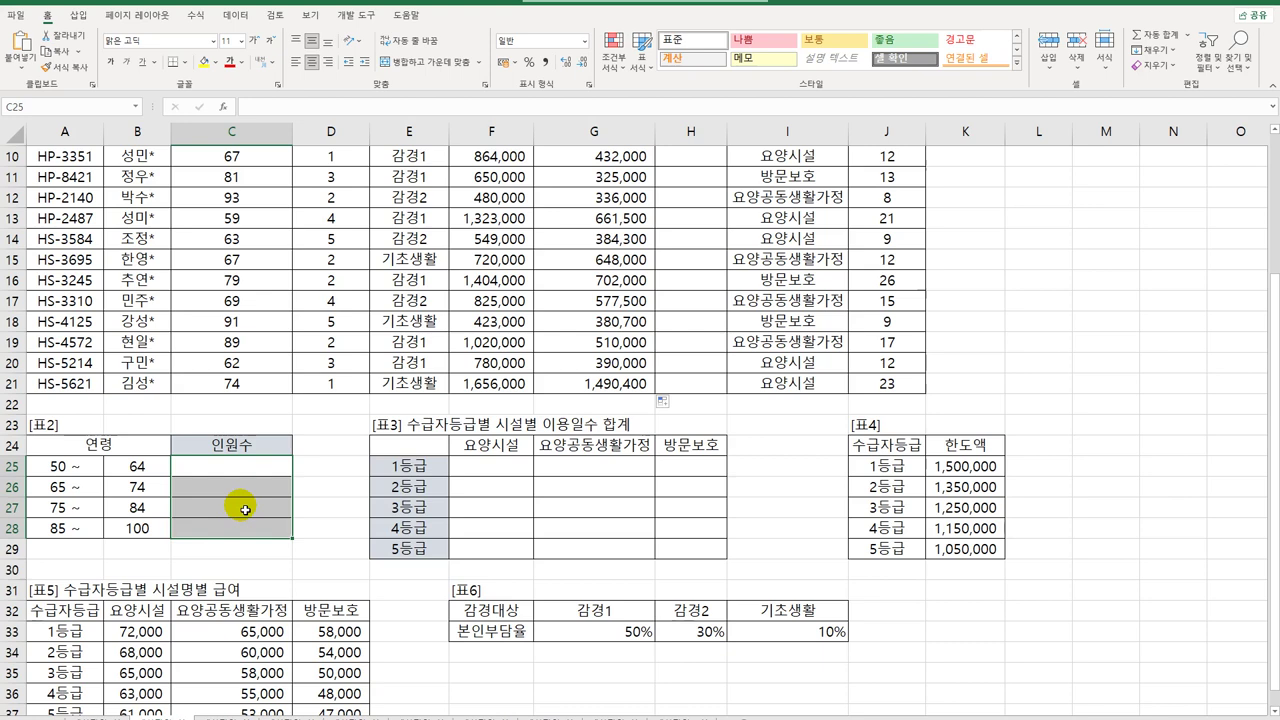
pyautogui.write('=')
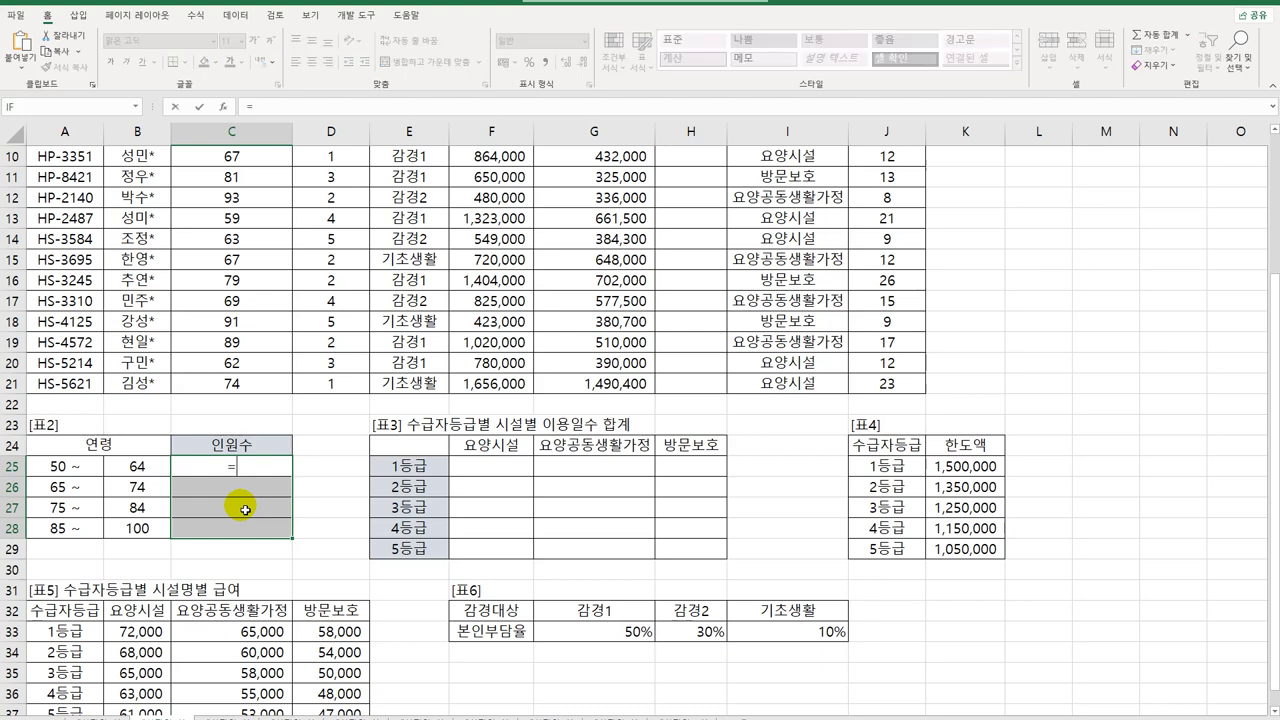
pyautogui.write('fr')
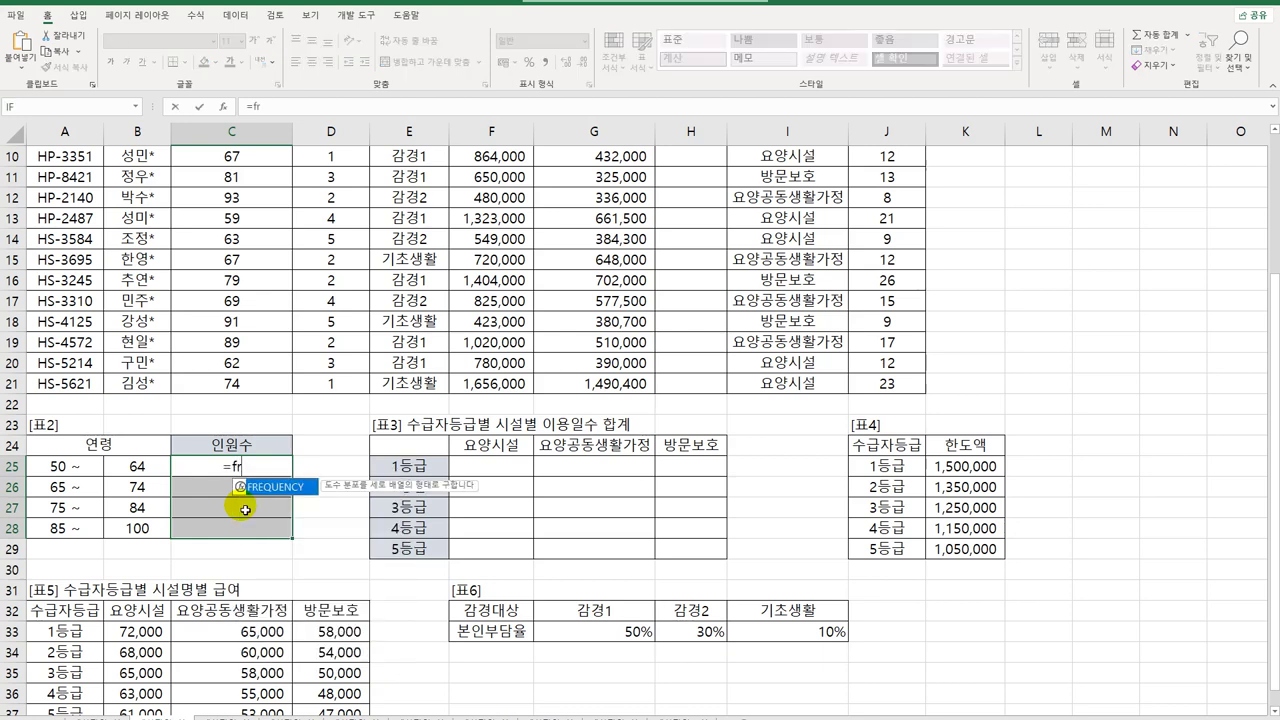
pyautogui.press('Tab')
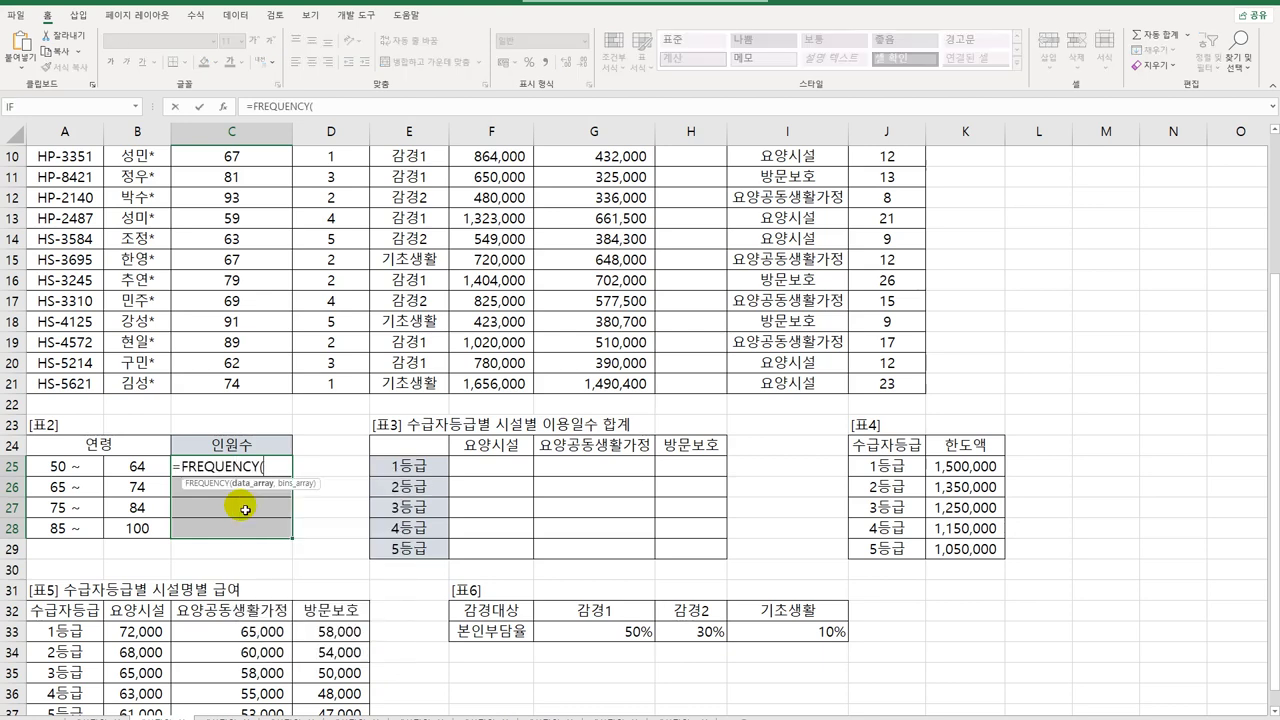
# - Complete the FREQUENCY formula with ages C3:C21 and upper bounds B25:B28, and enter it as an array formula in C25:C28
pyautogui.scroll(3, 245, 510)
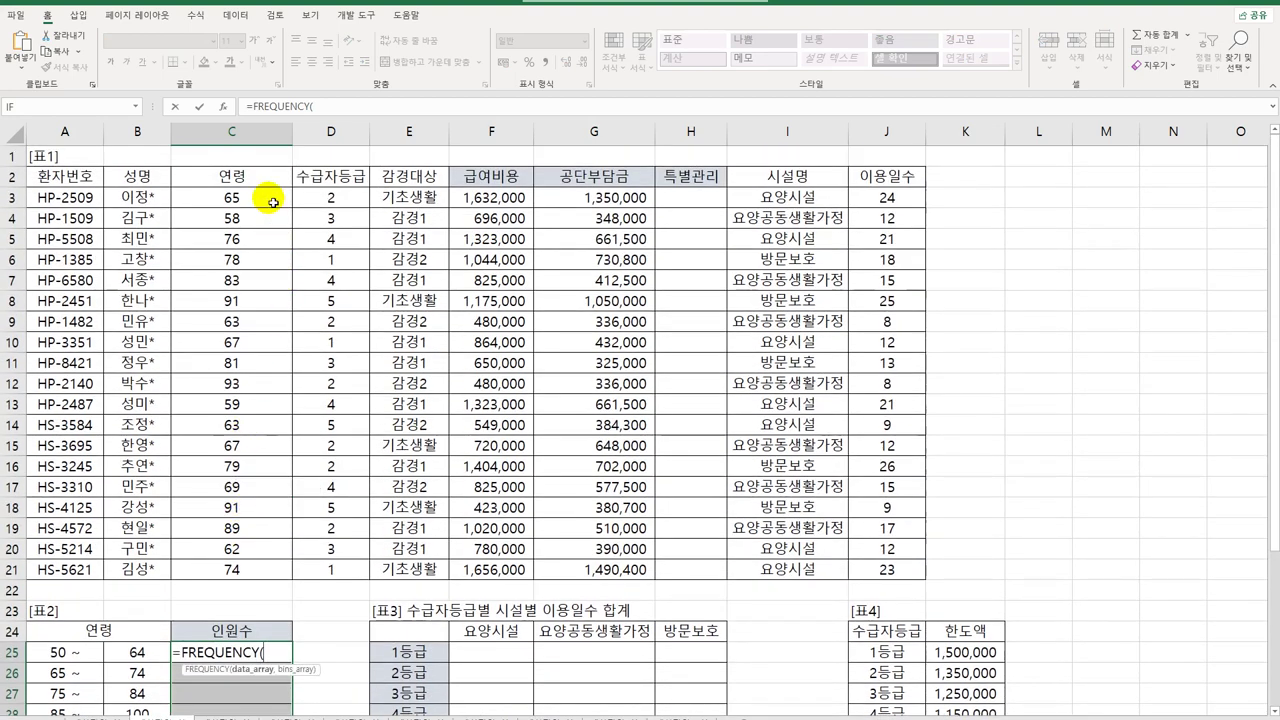
pyautogui.moveTo(273, 202); pyautogui.dragTo(296, 572)
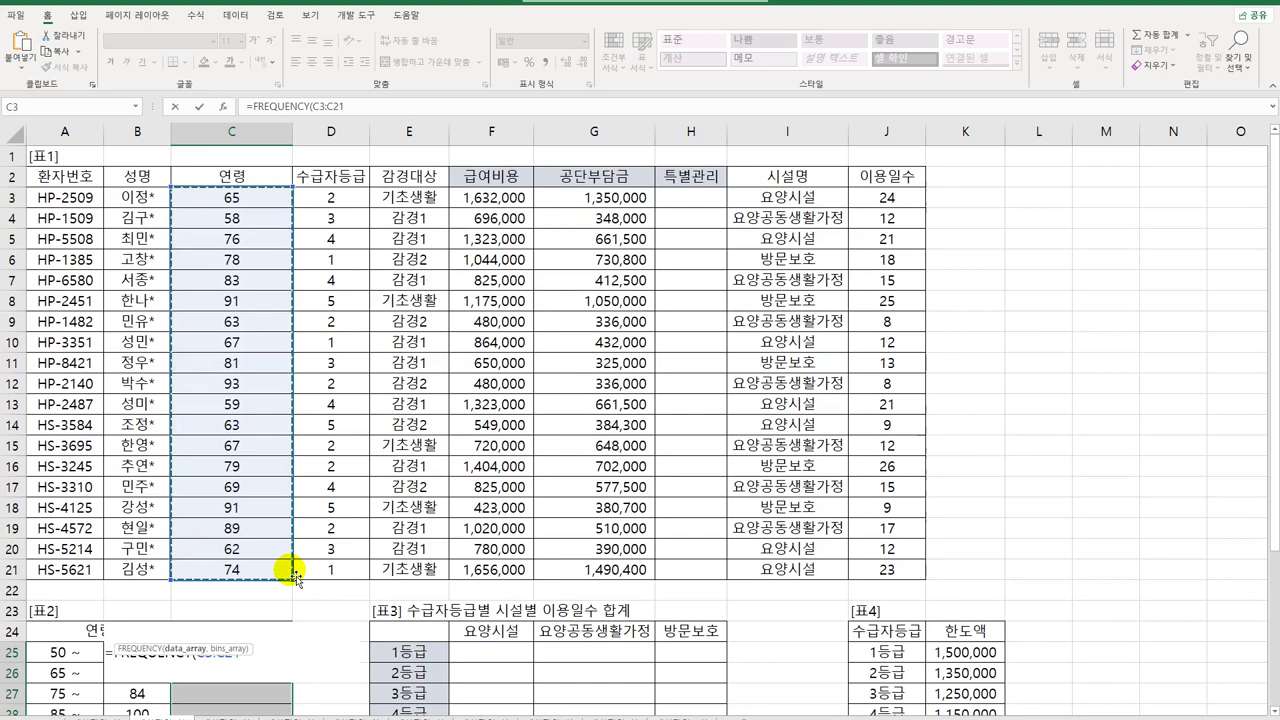
pyautogui.scroll(-3, 270, 600)
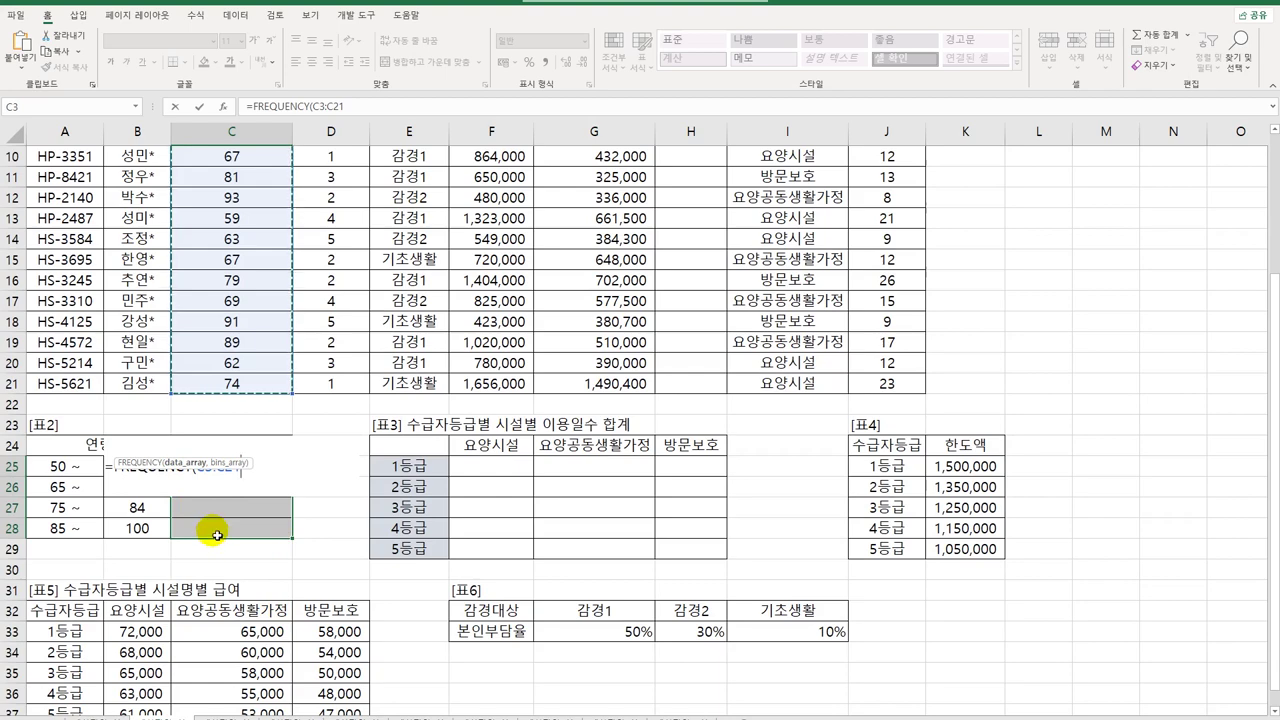
pyautogui.scroll(3, 283, 420)
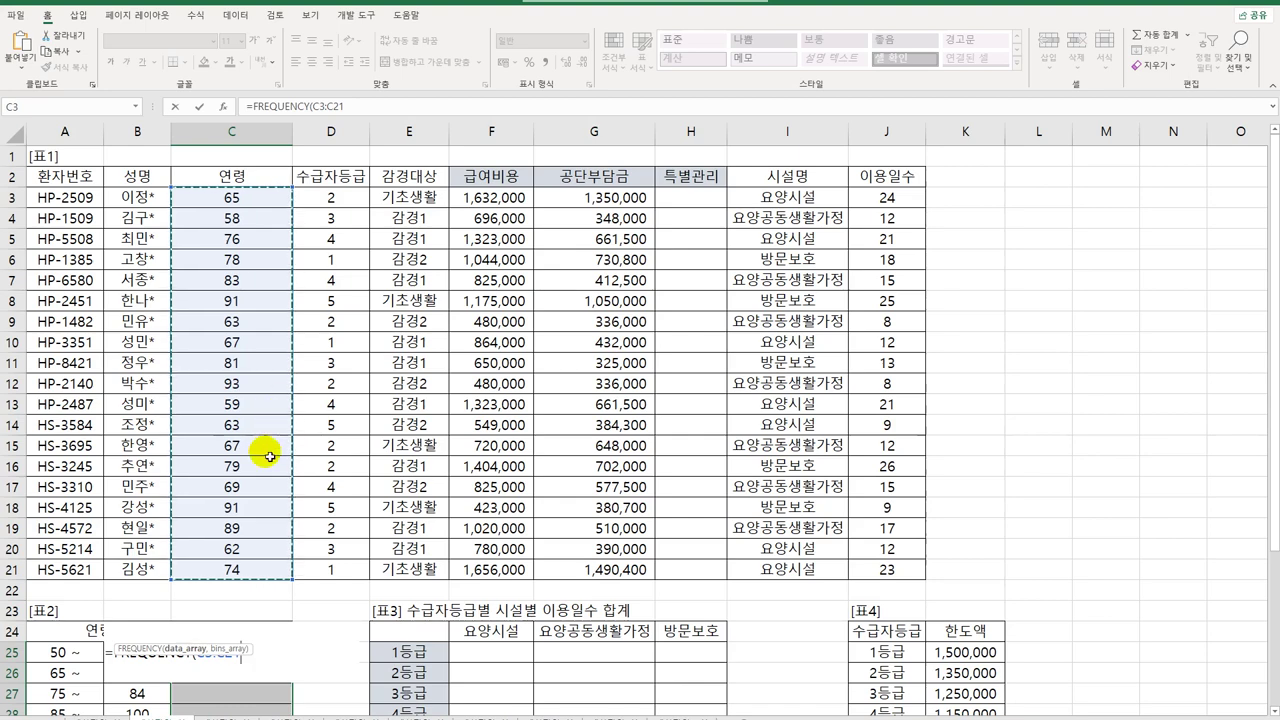
pyautogui.write(',')
pyautogui.scroll(-3, 265, 455)
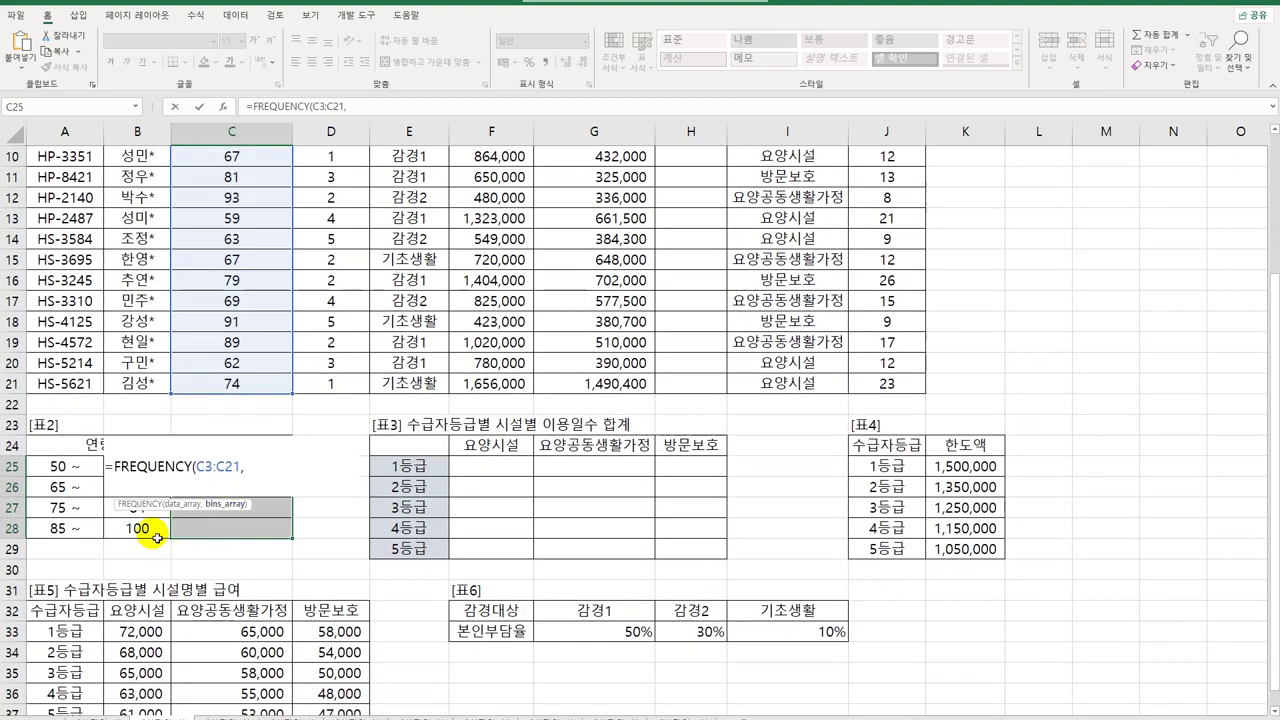
pyautogui.moveTo(152, 528); pyautogui.dragTo(140, 466)
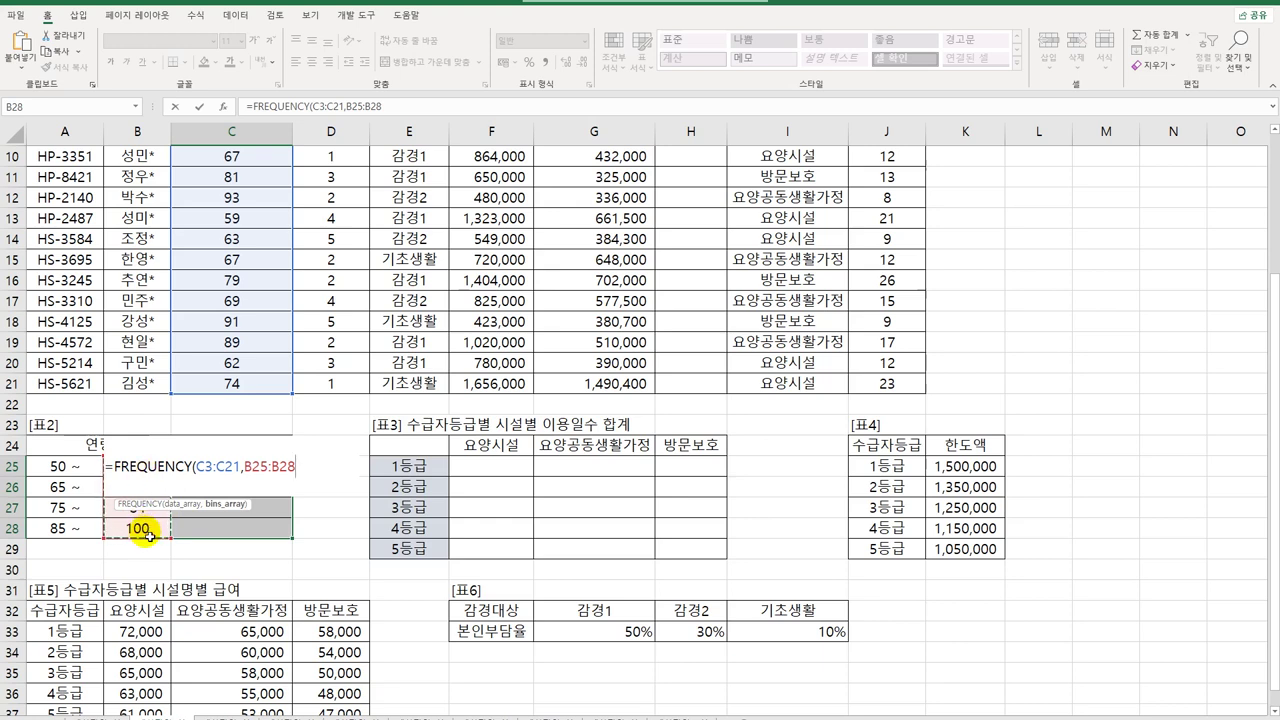
pyautogui.write(')')
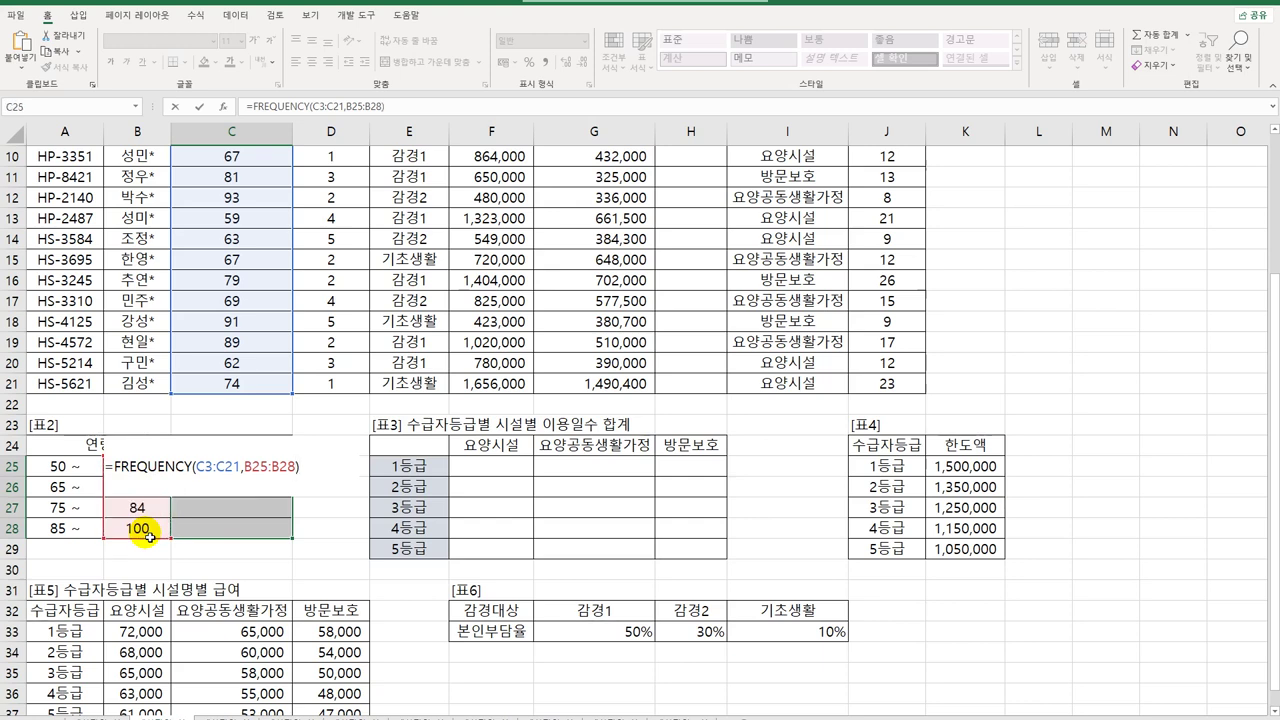
pyautogui.hotkey('ctrl', 'shift', 'Return')
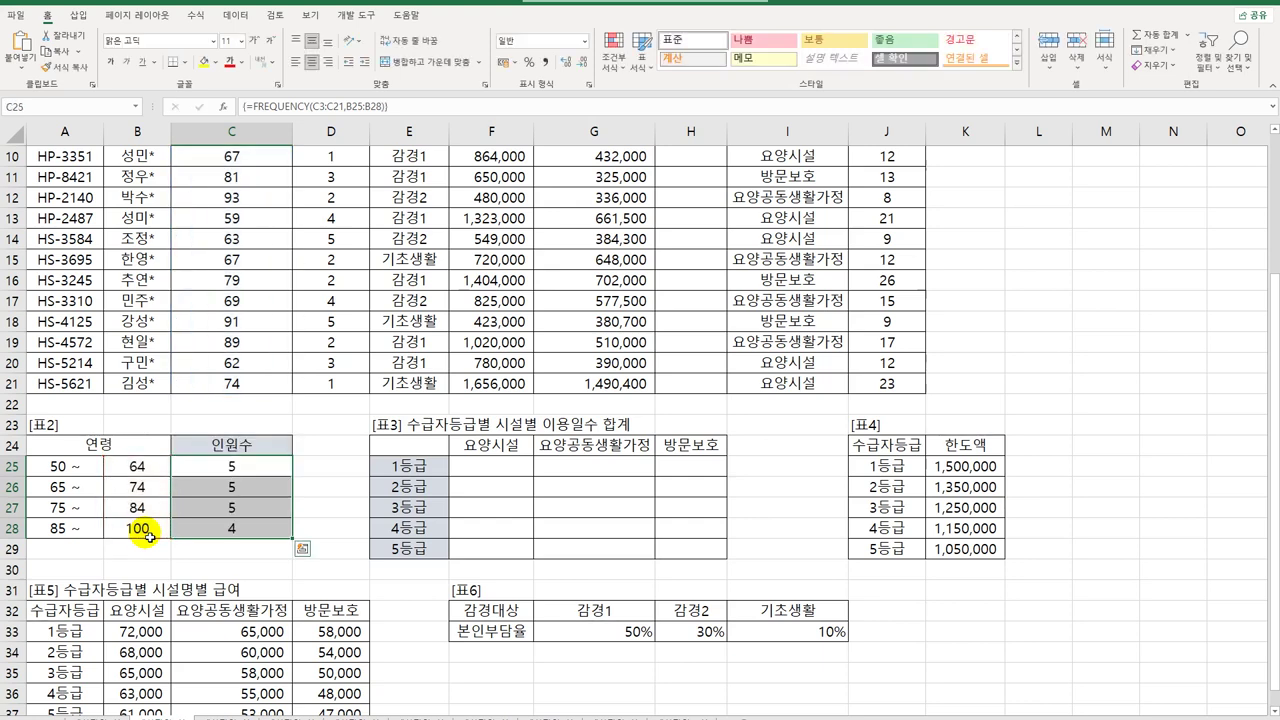
# - Examine the 표2 인원수 results against the lower and upper age bounds in A25:B28
pyautogui.click(253, 478)
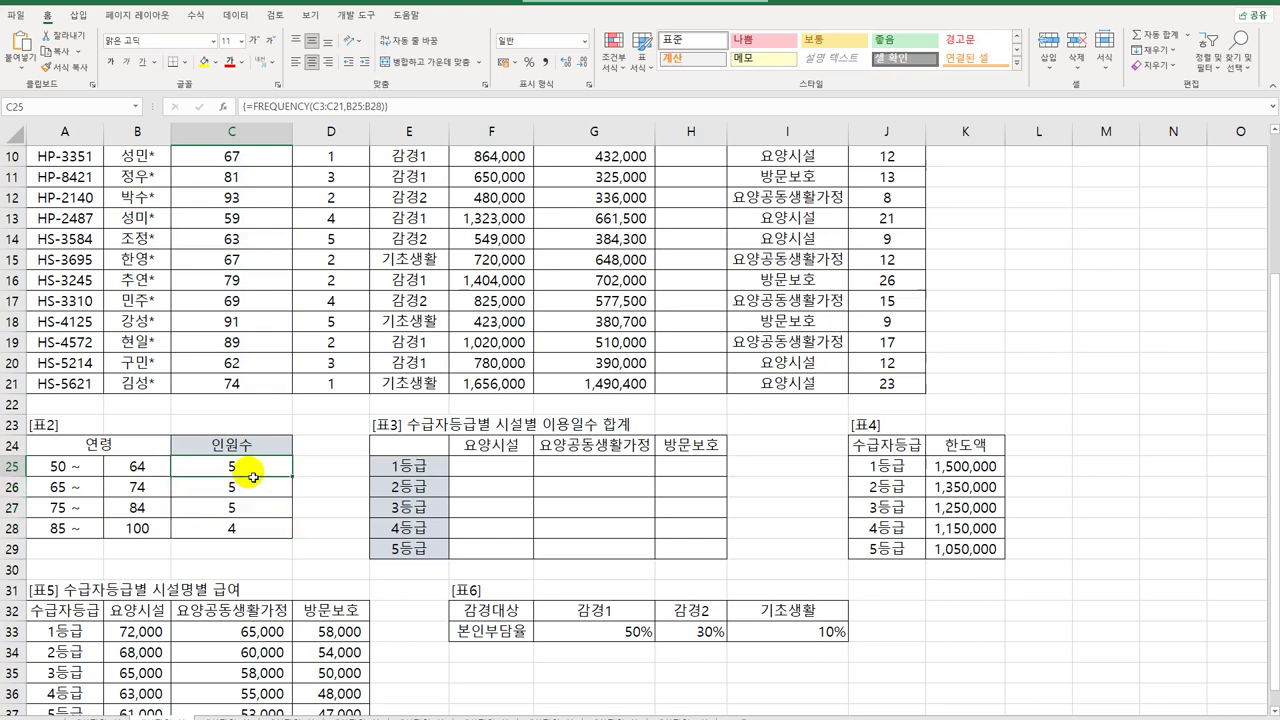
pyautogui.click(67, 470)
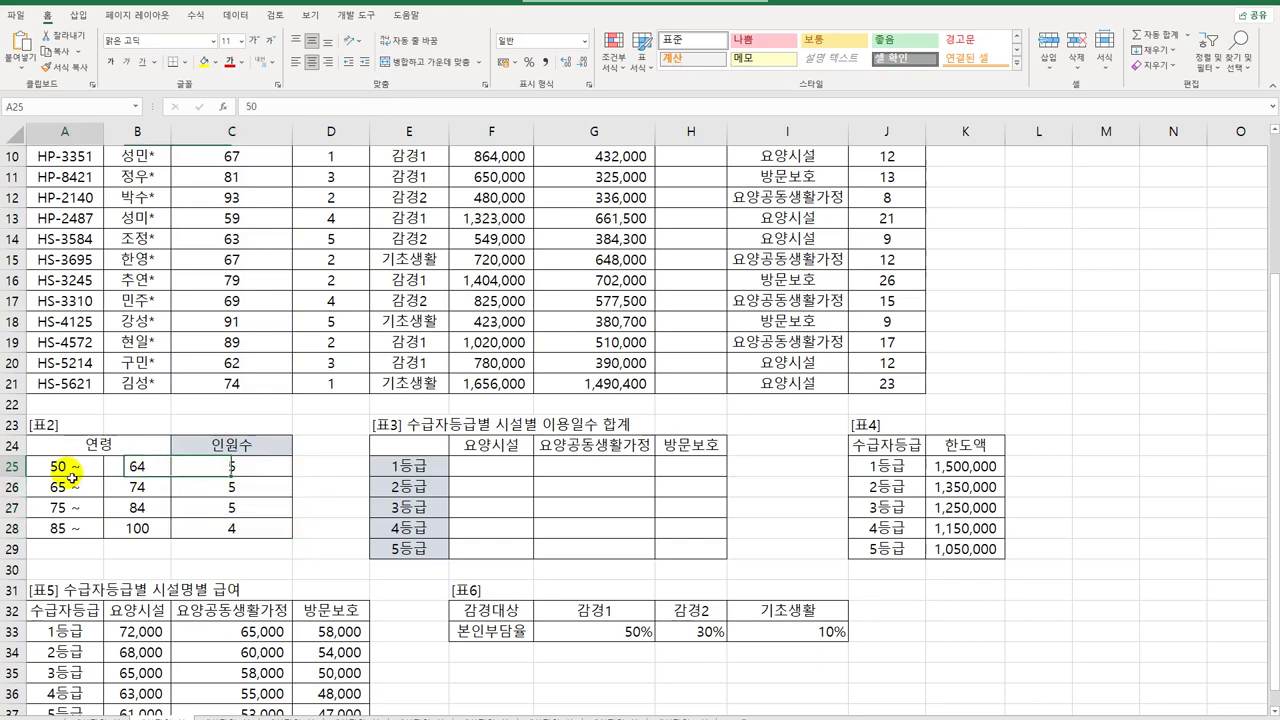
pyautogui.click(125, 468)
pyautogui.click(65, 487)
pyautogui.click(137, 487)
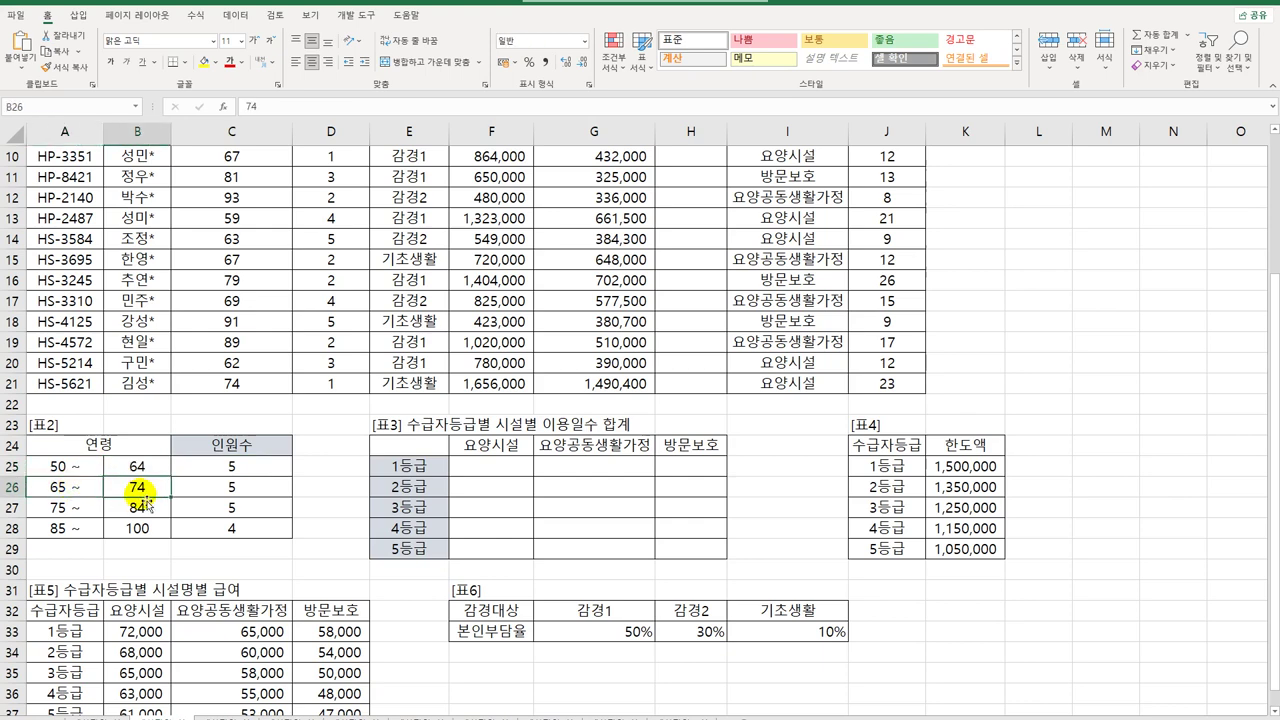
pyautogui.moveTo(67, 470); pyautogui.dragTo(80, 527)
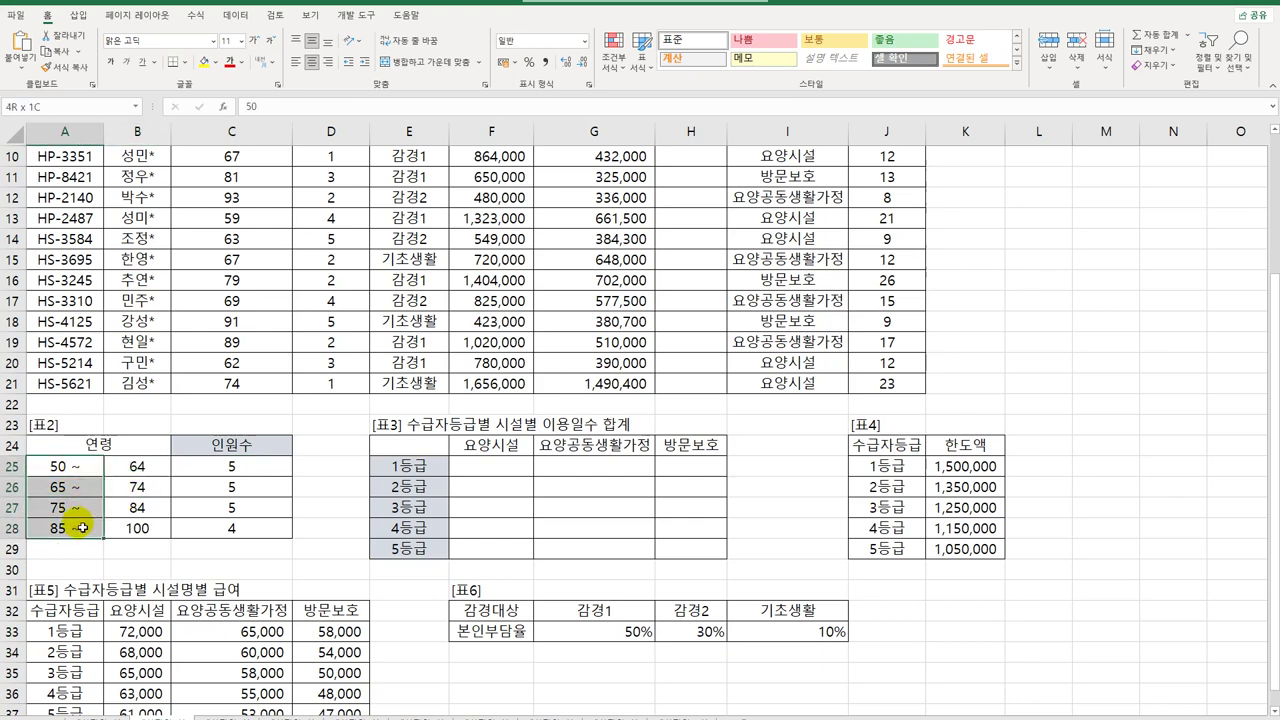
pyautogui.moveTo(155, 468); pyautogui.dragTo(140, 525)
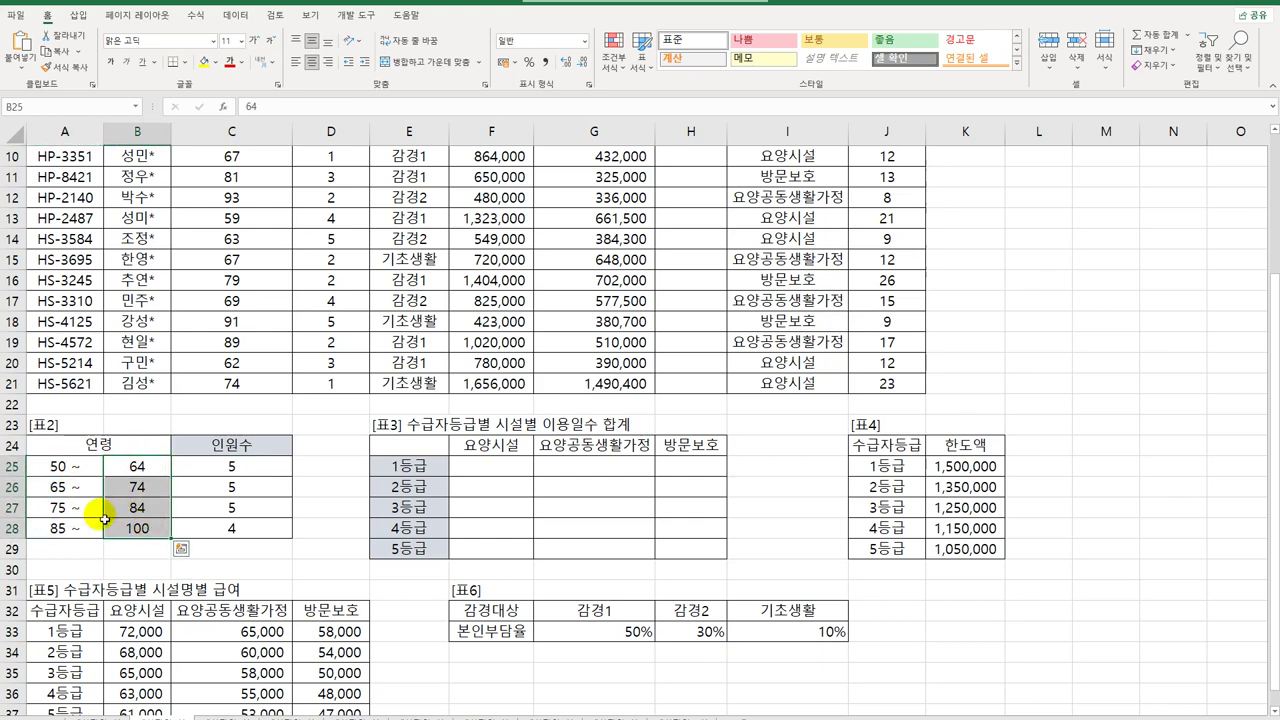
pyautogui.click(248, 474)
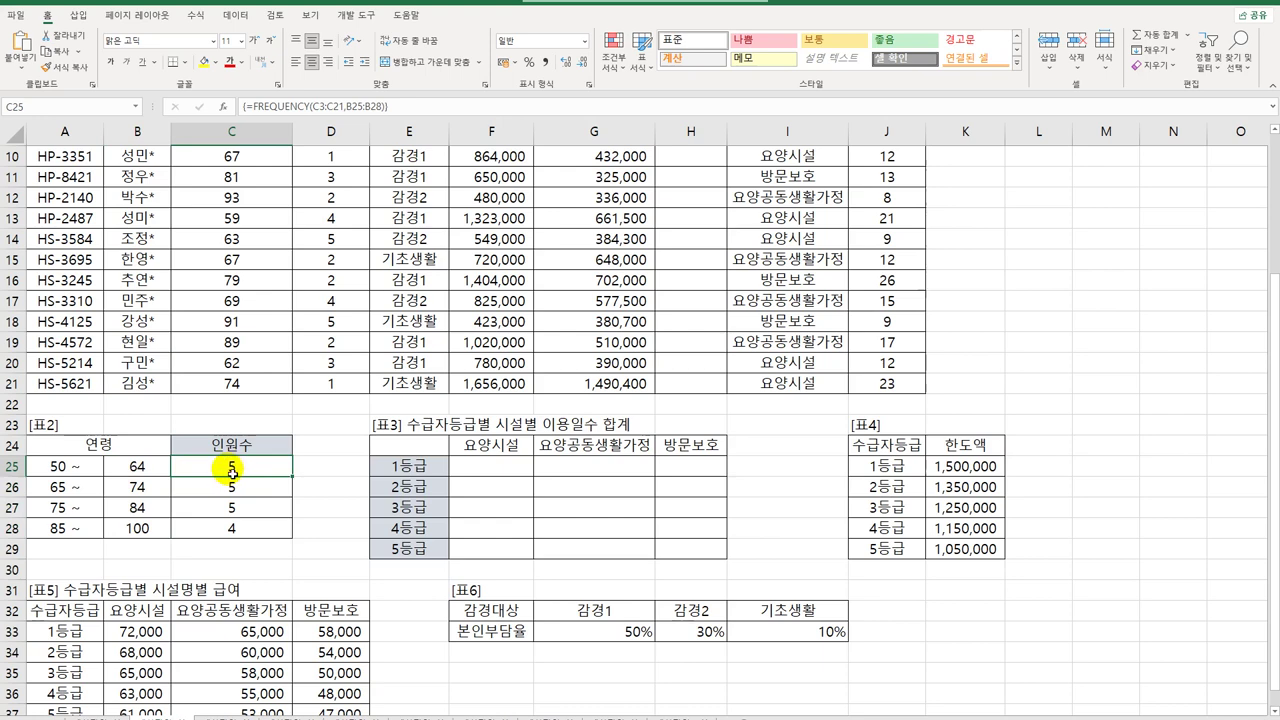
# - Insert REPT with "★" as its text argument in front of FREQUENCY in the C25:C28 formula
pyautogui.moveTo(229, 470); pyautogui.dragTo(232, 528)
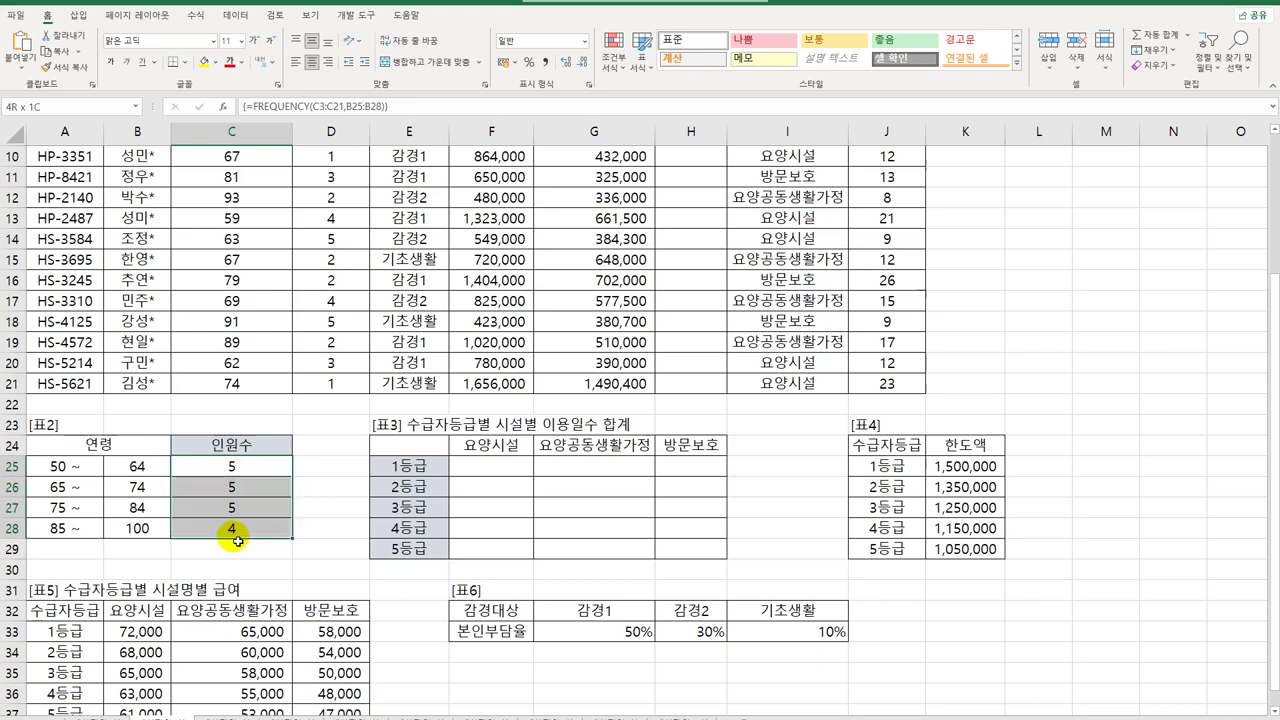
pyautogui.click(250, 106)
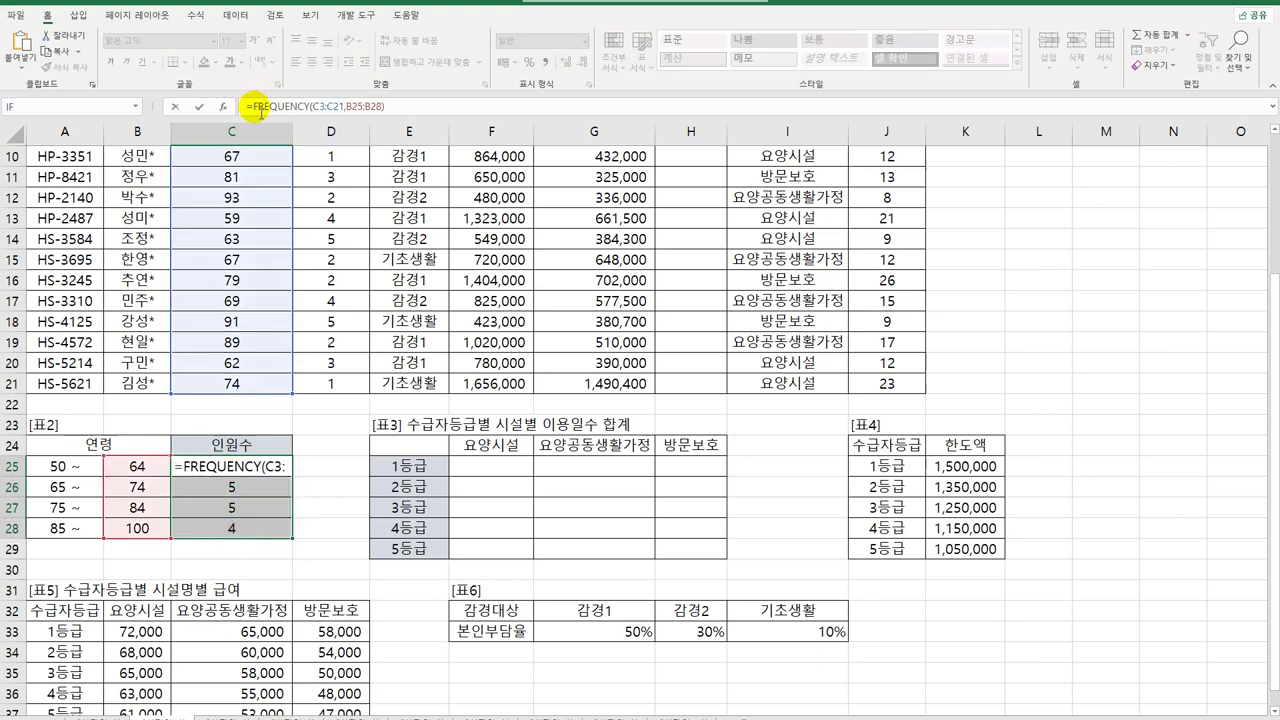
pyautogui.write('REPT(')
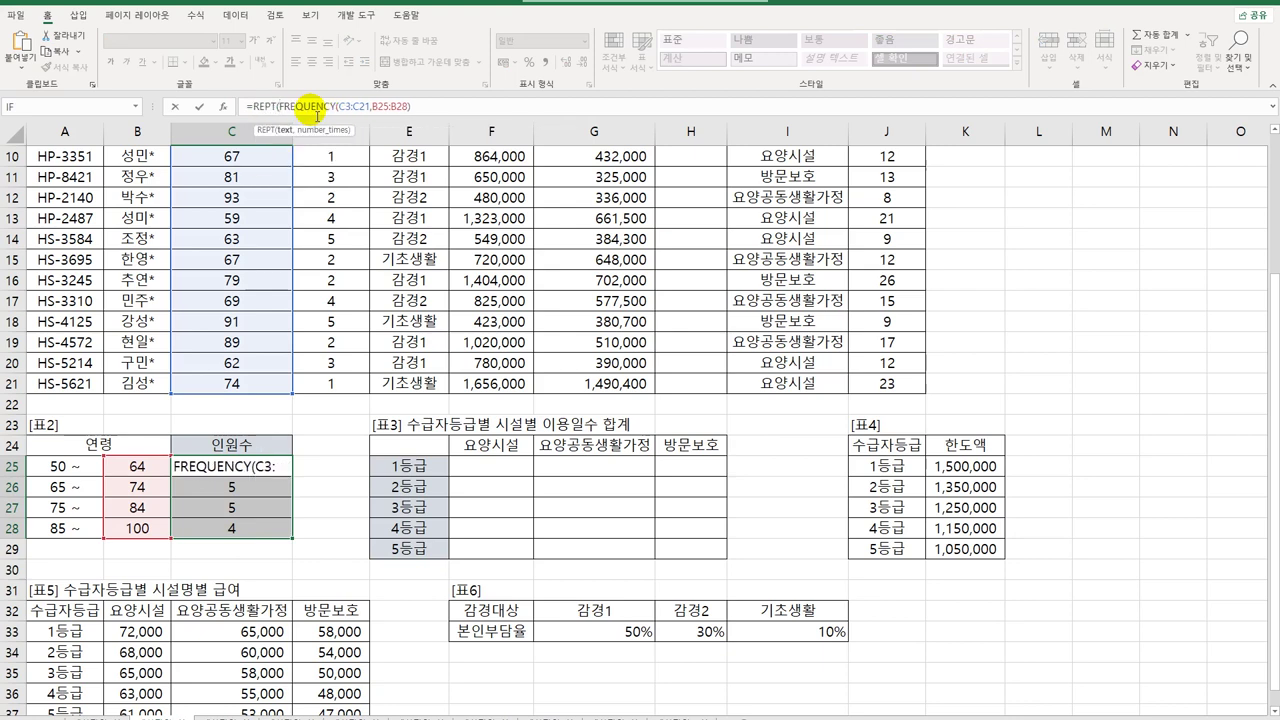
pyautogui.write('"')
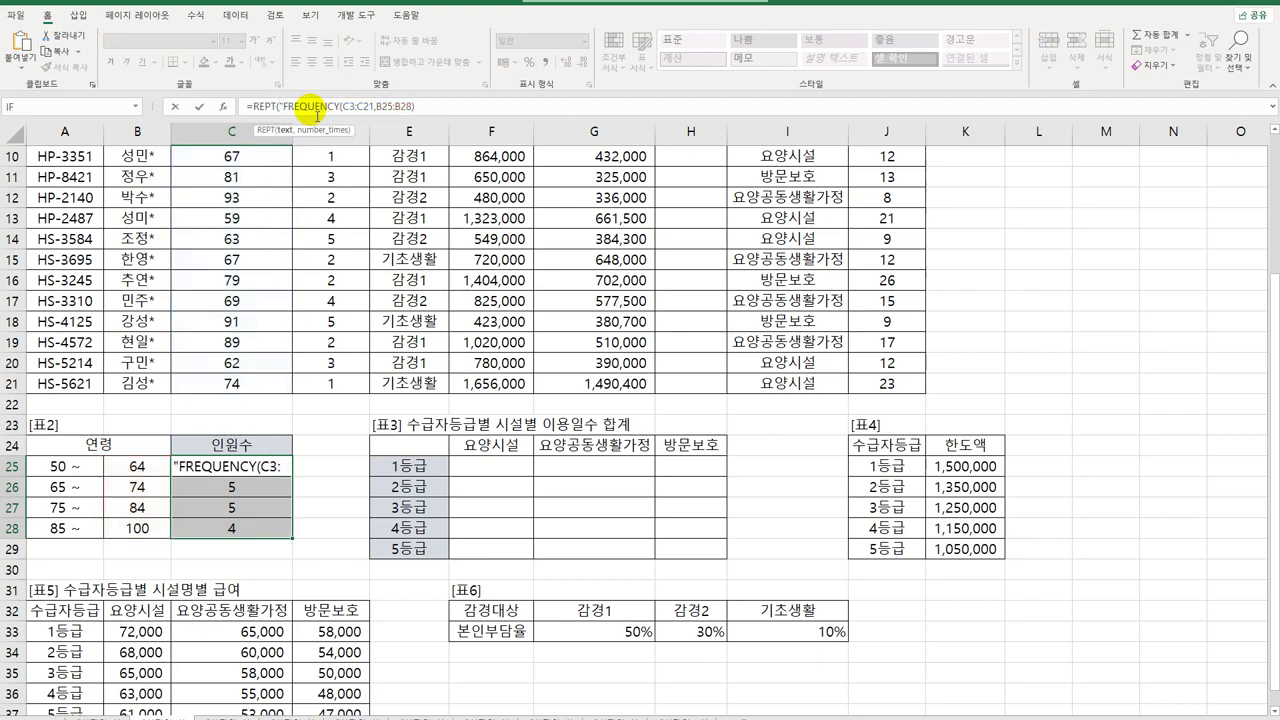
pyautogui.write('a')
pyautogui.press('BackSpace')
pyautogui.write('ㅁ')
pyautogui.press('Hangul_Hanja')
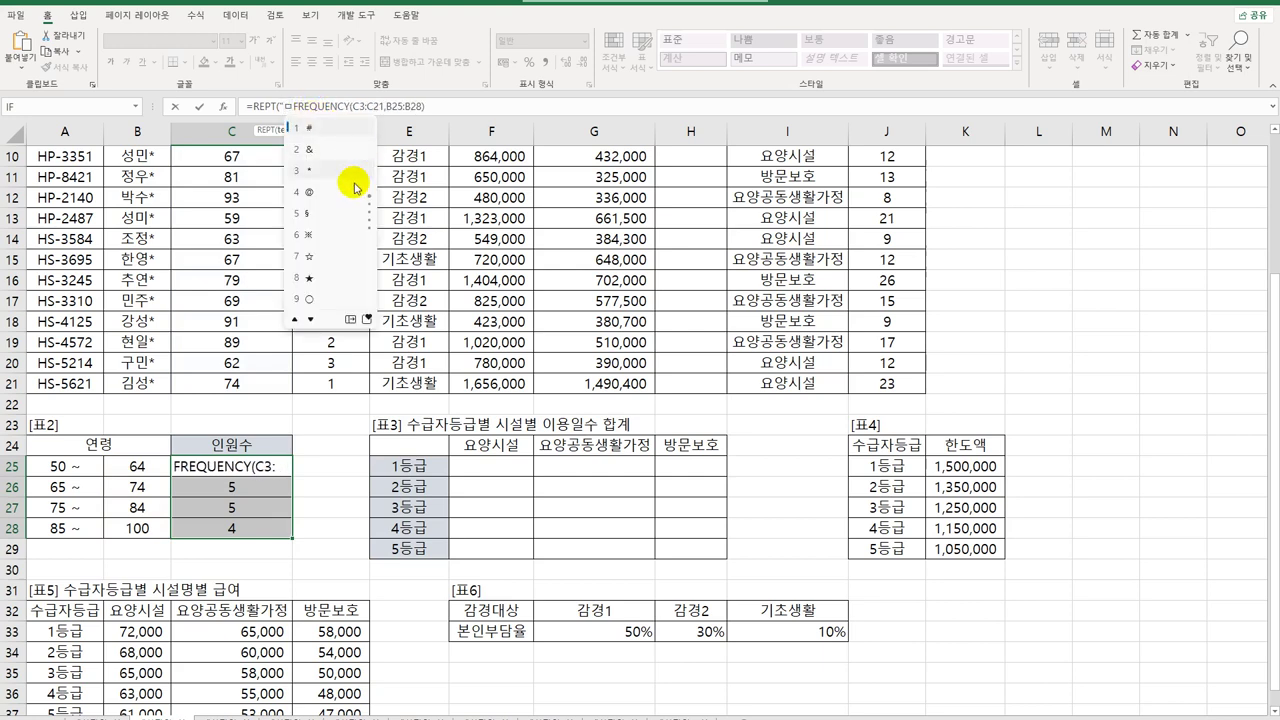
pyautogui.click(318, 287)
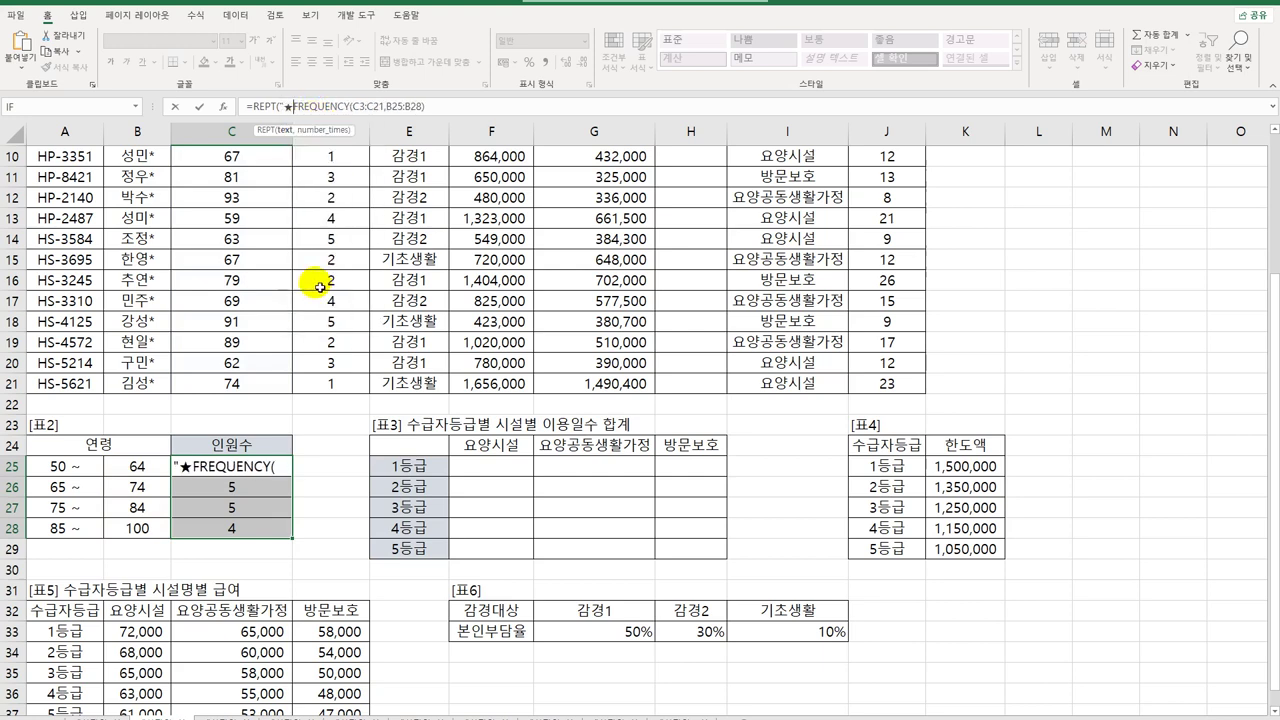
pyautogui.write('"')
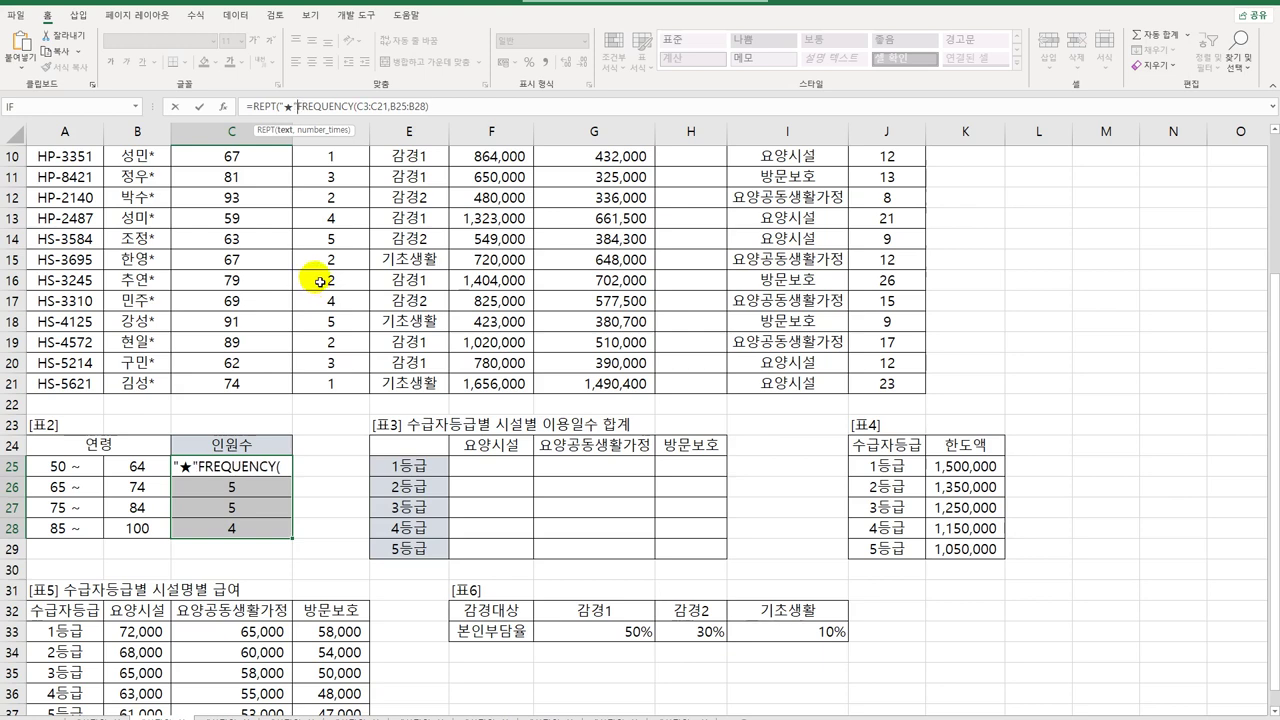
pyautogui.write(',')
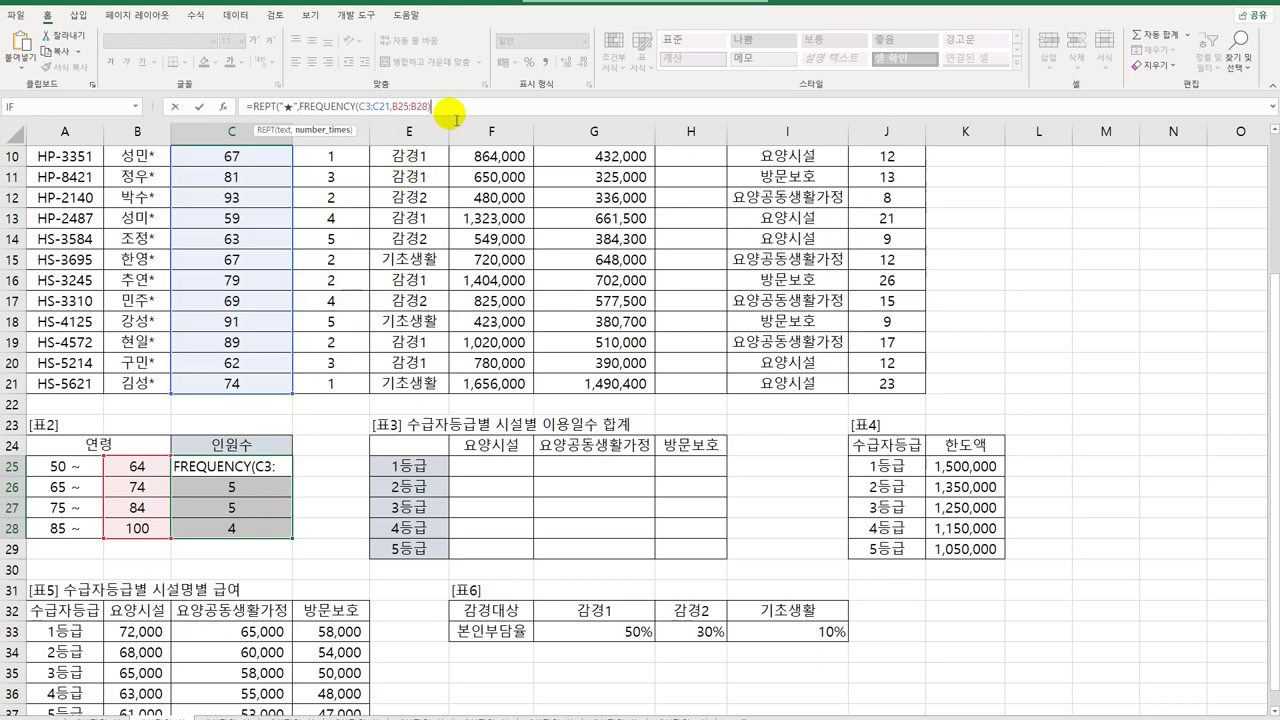
# - Close the REPT function and re-enter the formula as an array formula across C25:C28
pyautogui.click(449, 113)
pyautogui.write(')')
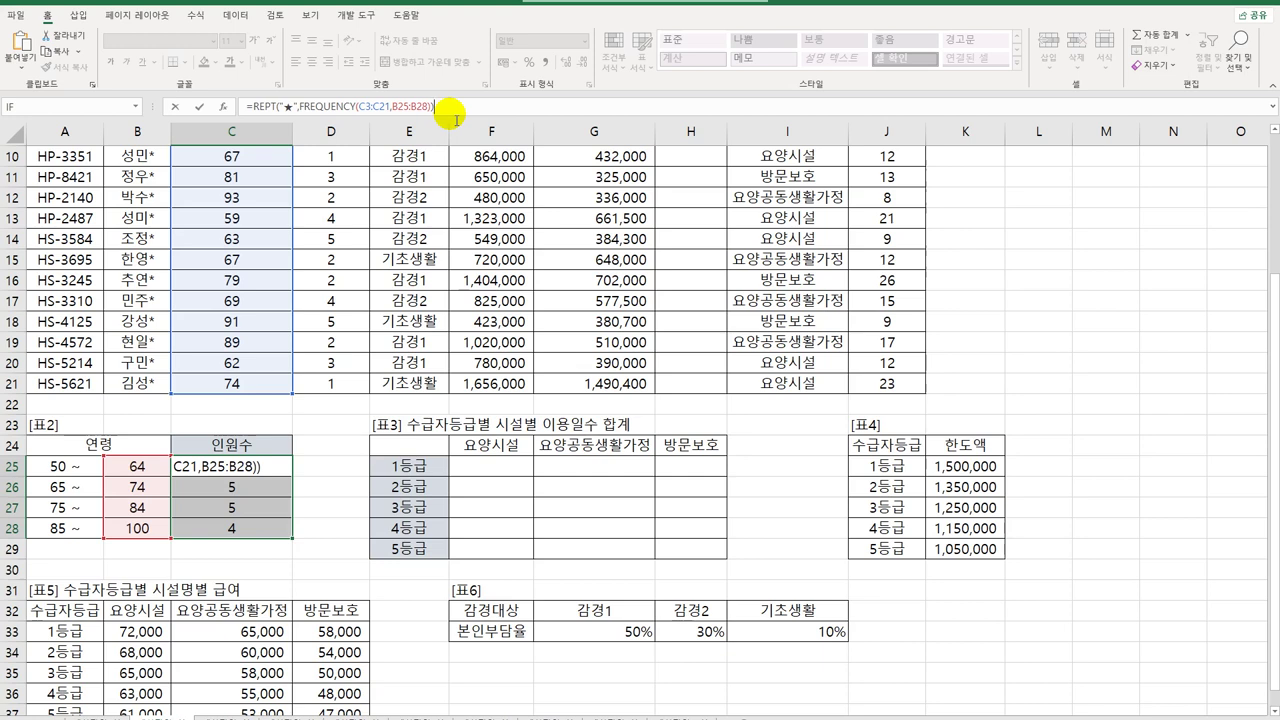
pyautogui.hotkey('ctrl', 'shift', 'Return')
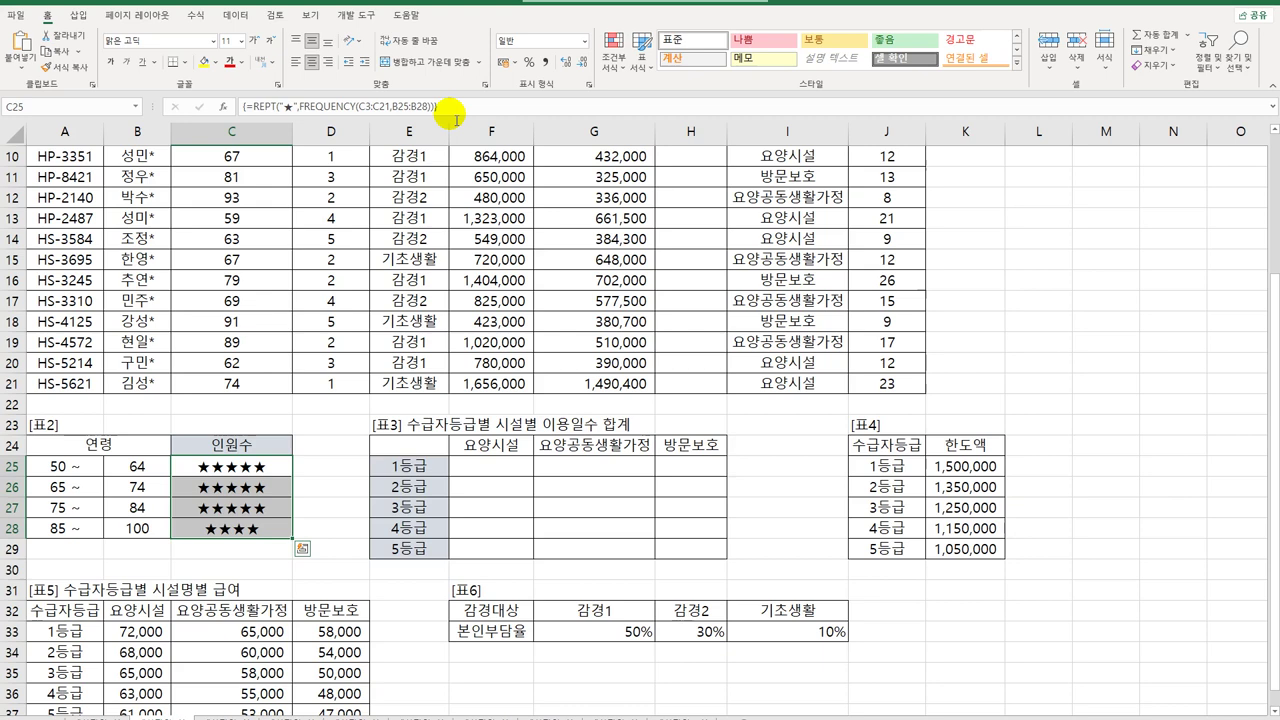
# - Review the 표3 range F25:H29 and begin a SUM(IF(( formula in F25 for 1등급 and 요양시설
pyautogui.click(511, 474)
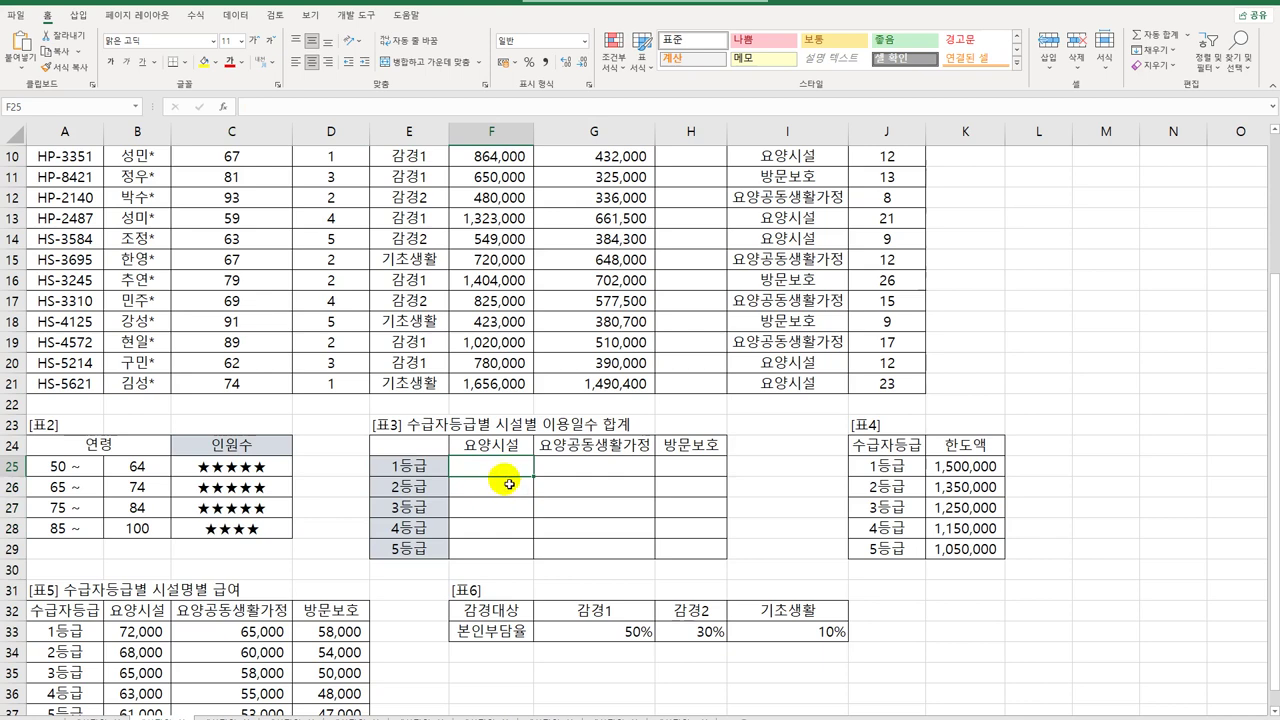
pyautogui.moveTo(505, 466); pyautogui.dragTo(684, 560)
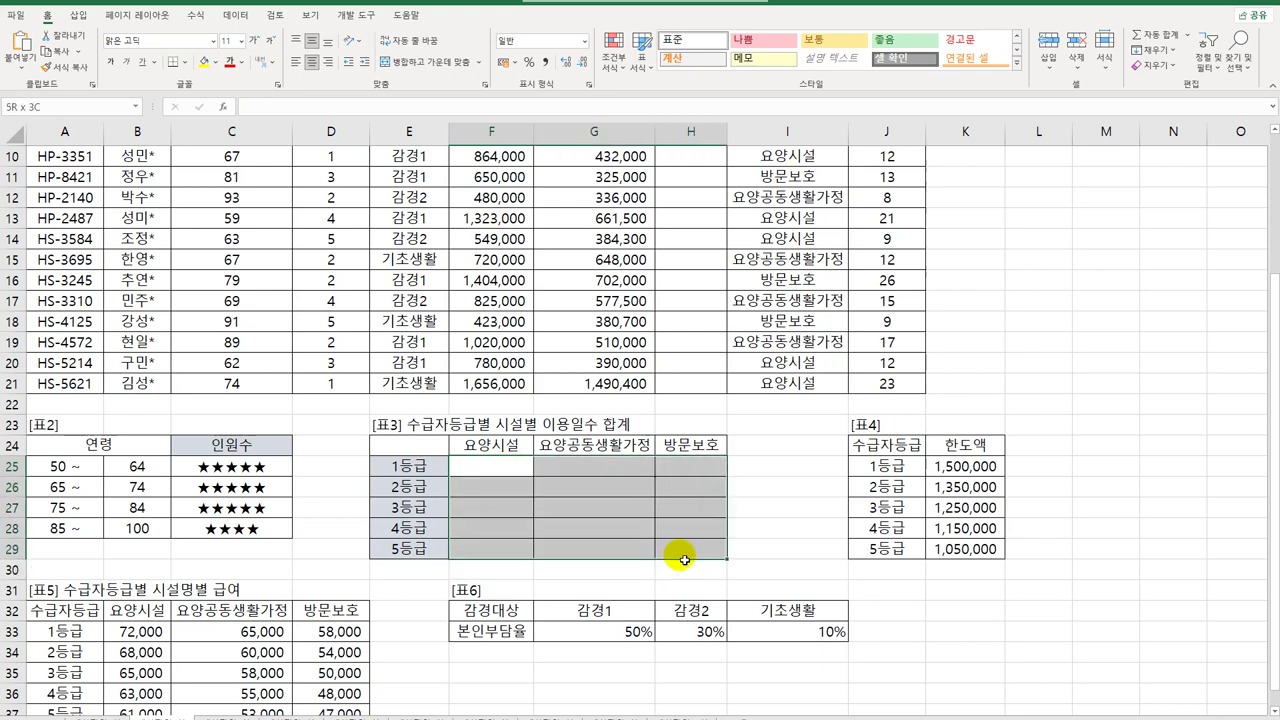
pyautogui.moveTo(684, 560); pyautogui.dragTo(684, 560)
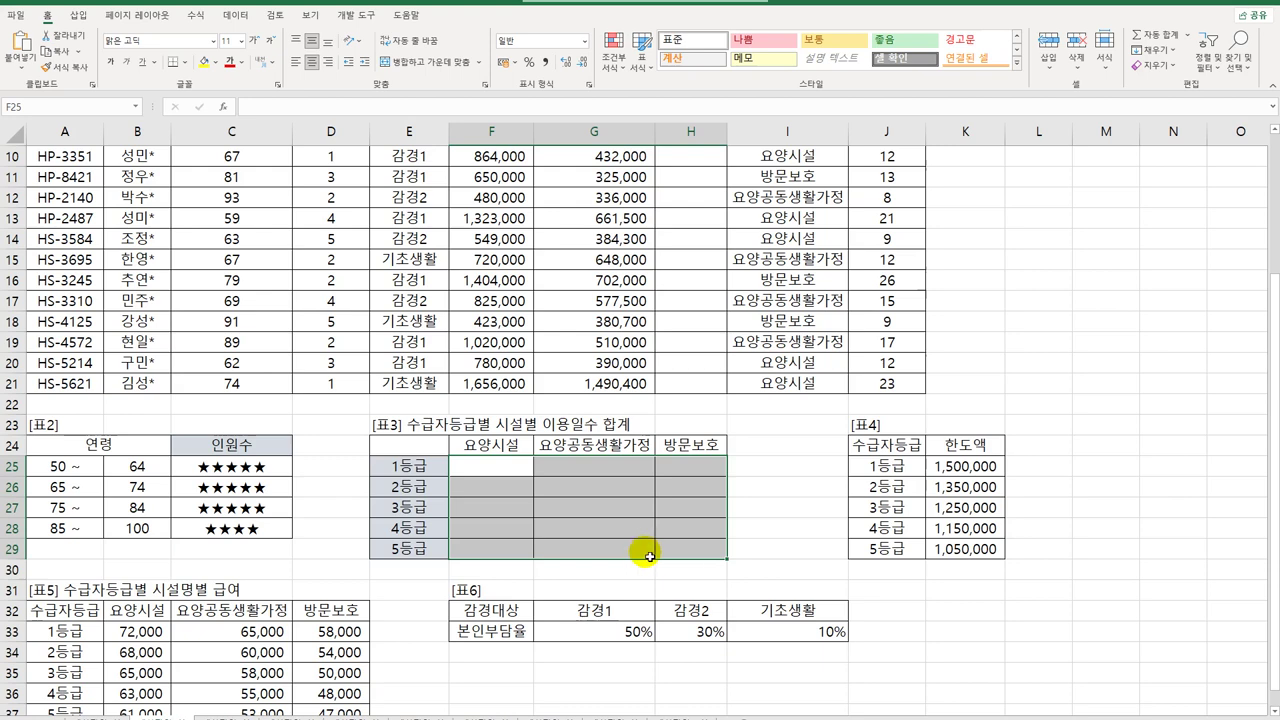
pyautogui.click(505, 474)
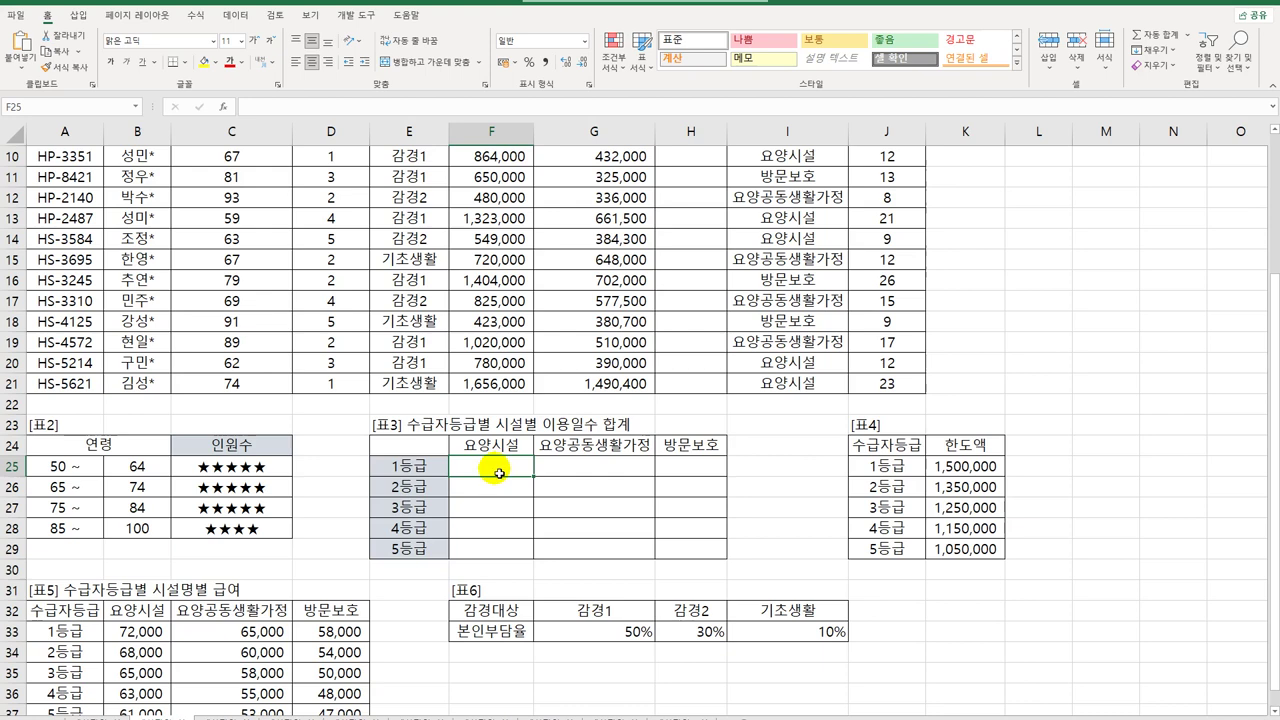
pyautogui.write('=')
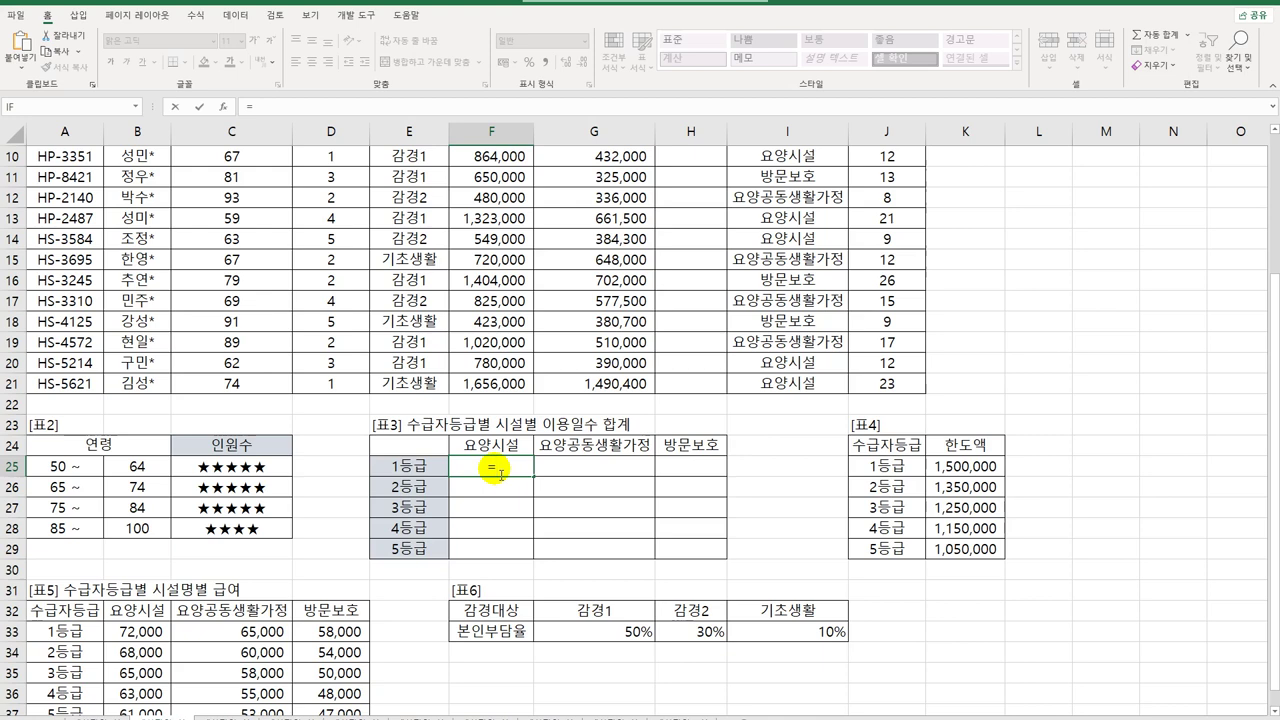
pyautogui.write('sum(if(')
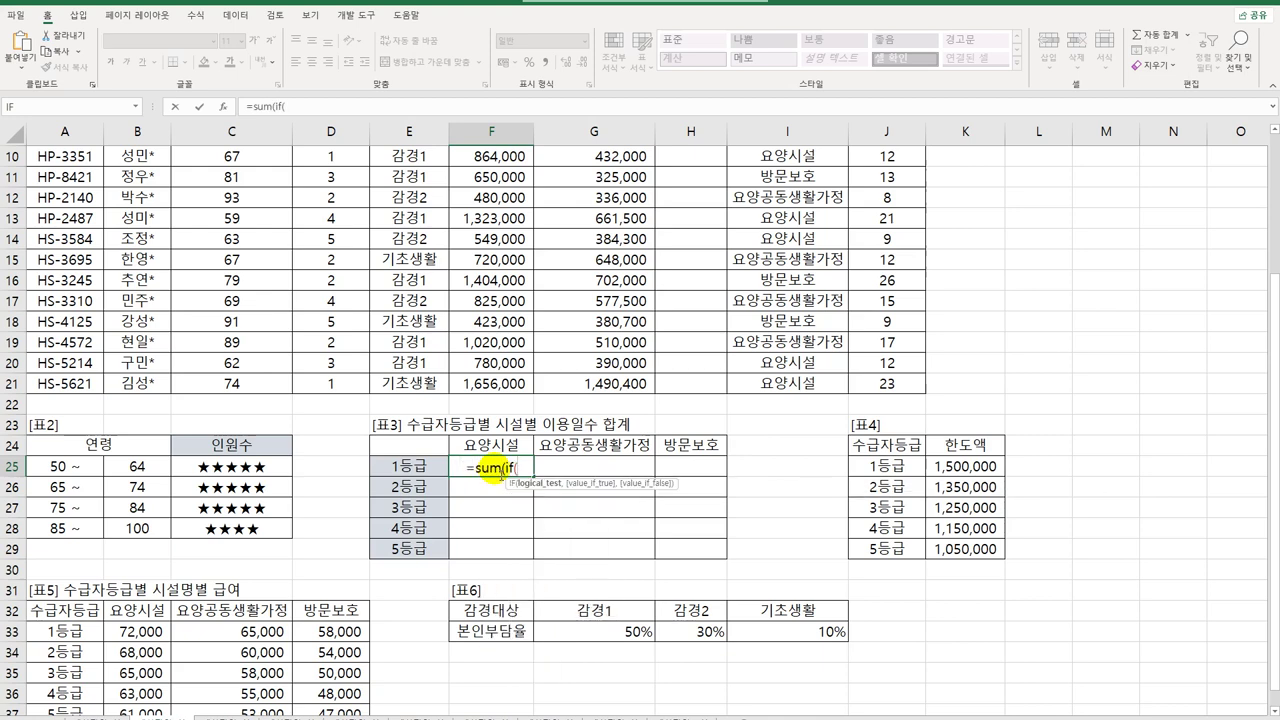
pyautogui.write('(')
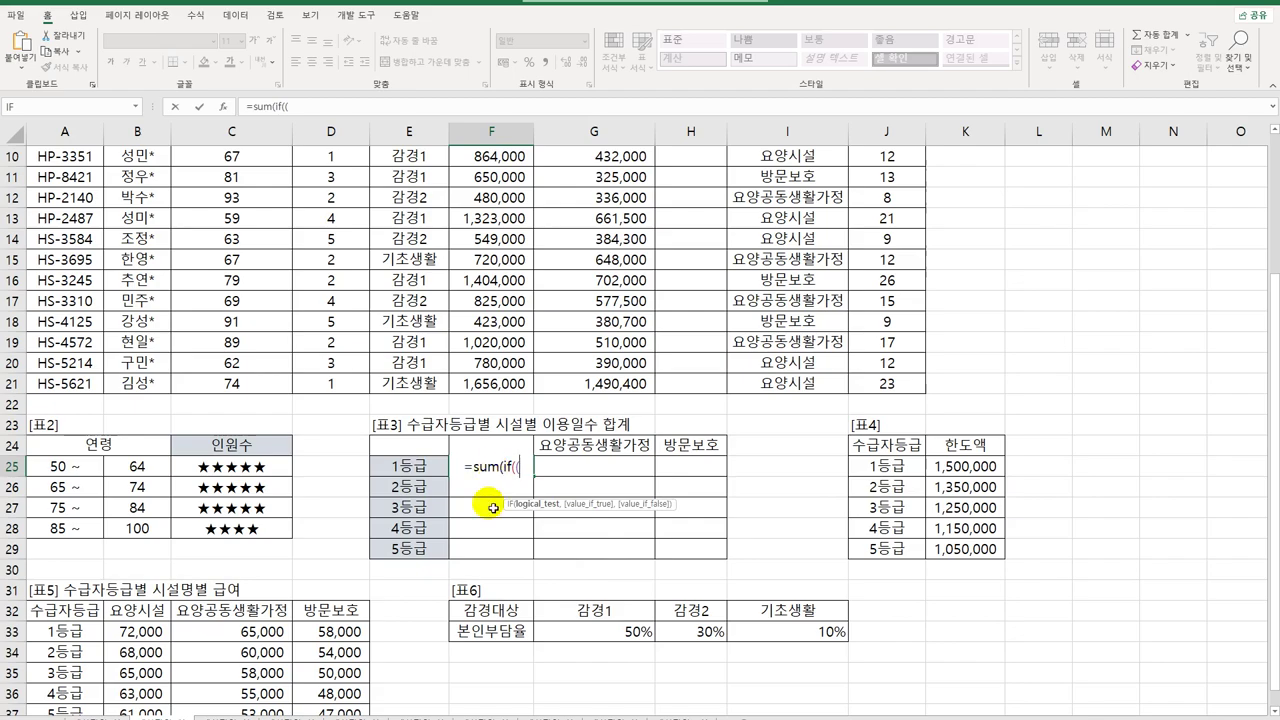
# - Add the grade condition ($D$3:$D$21=$E25) to the IF test in F25's formula and start a second condition multiplied with it
pyautogui.scroll(3, 451, 535)
pyautogui.scroll(-3, 324, 425)
pyautogui.scroll(3, 324, 425)
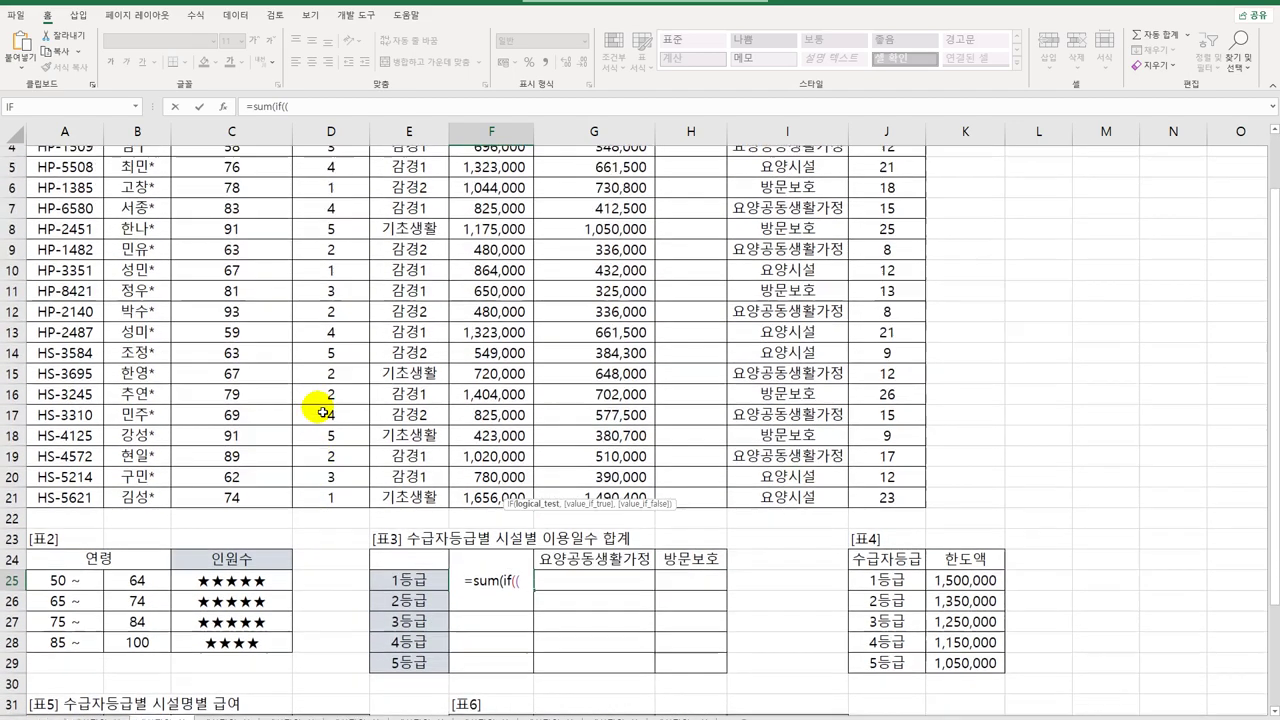
pyautogui.moveTo(331, 196); pyautogui.dragTo(314, 567)
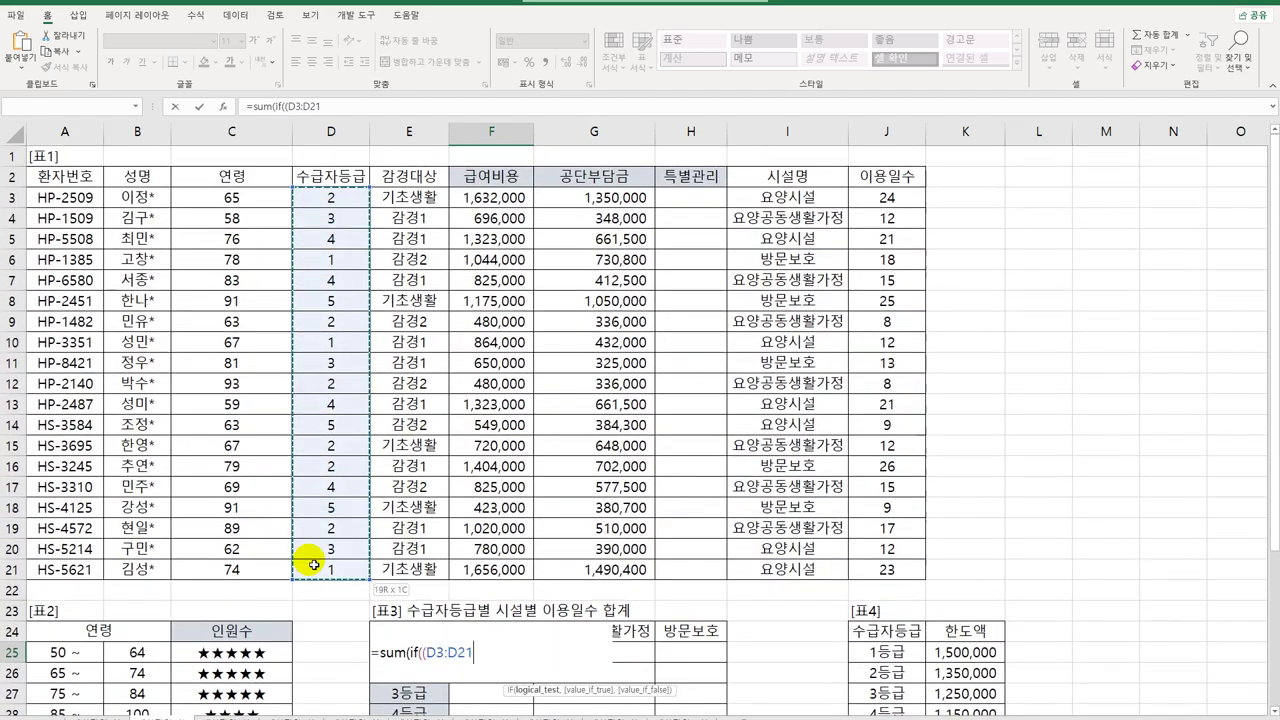
pyautogui.press('F4')
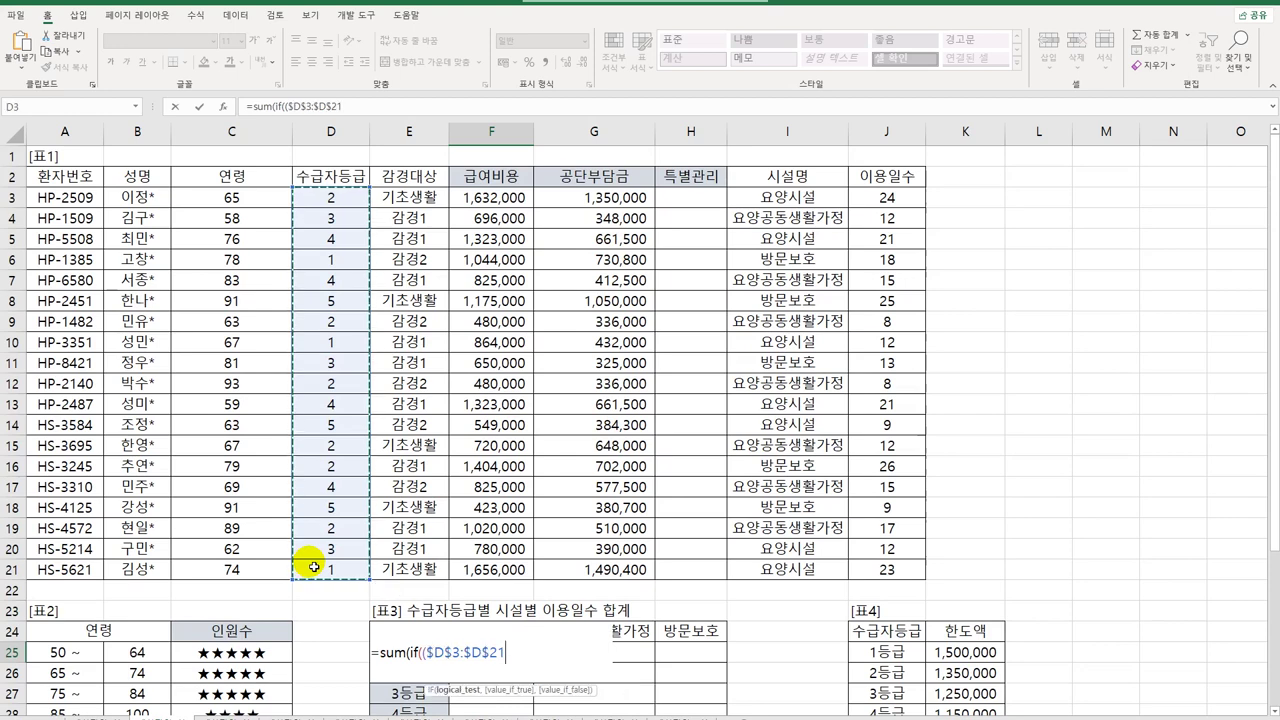
pyautogui.write('=')
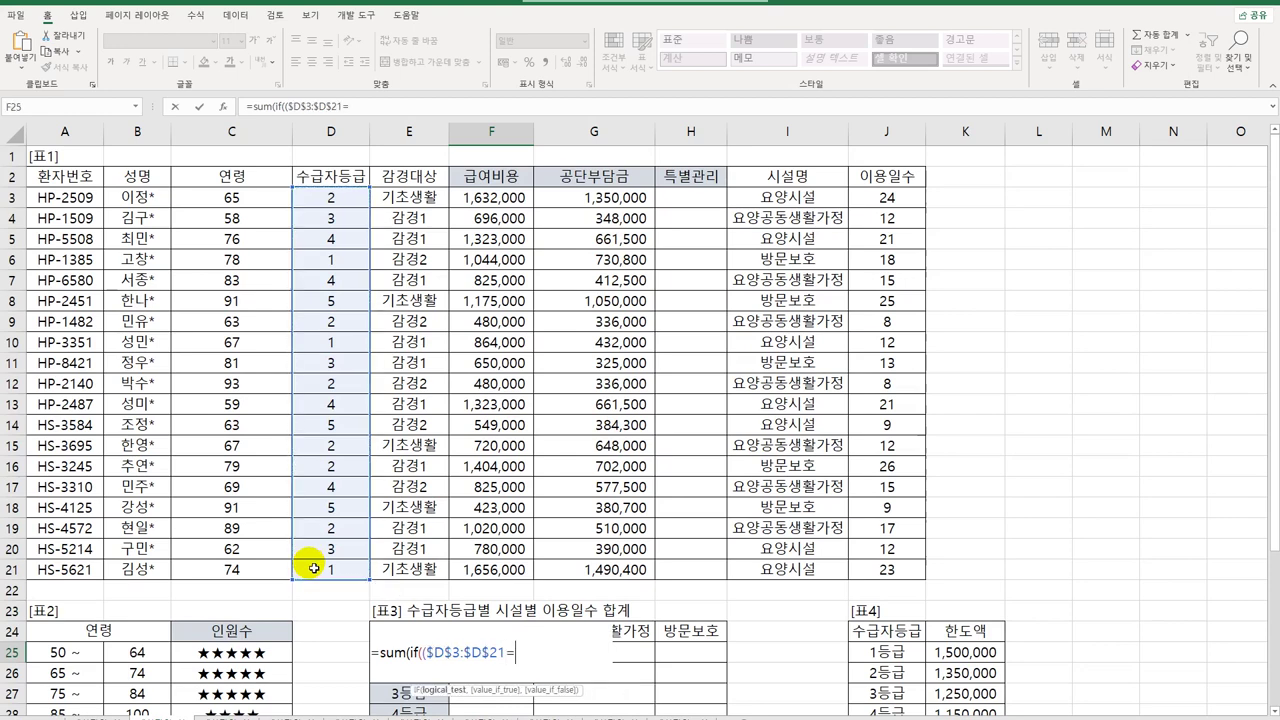
pyautogui.press('Left')
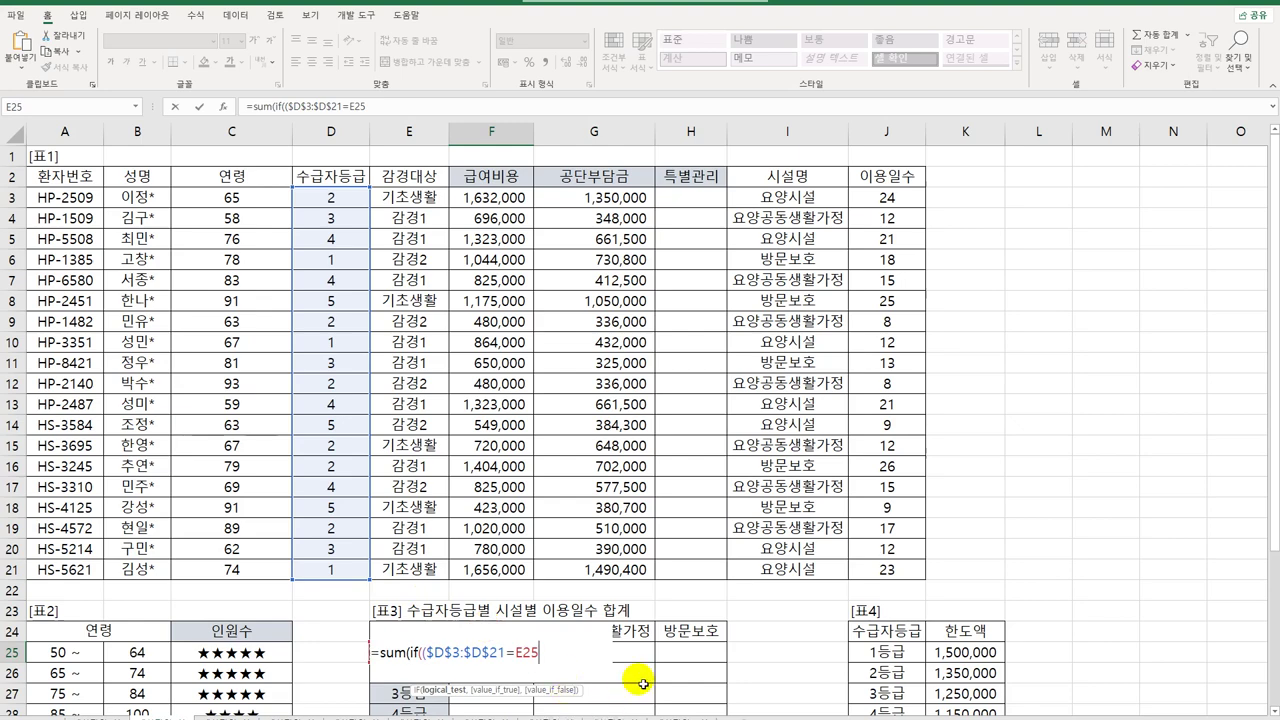
pyautogui.scroll(-3, 642, 682)
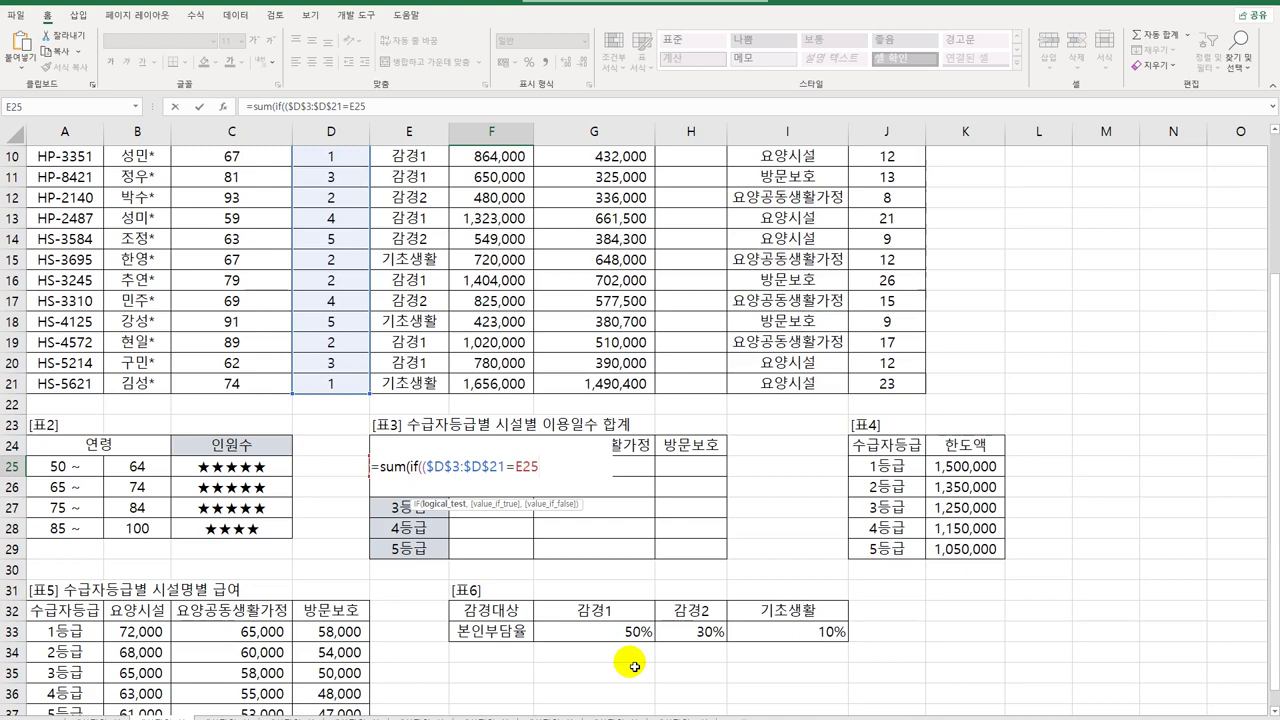
pyautogui.press('F4')
pyautogui.press('F4')
pyautogui.press('F4')
pyautogui.write(')*(')
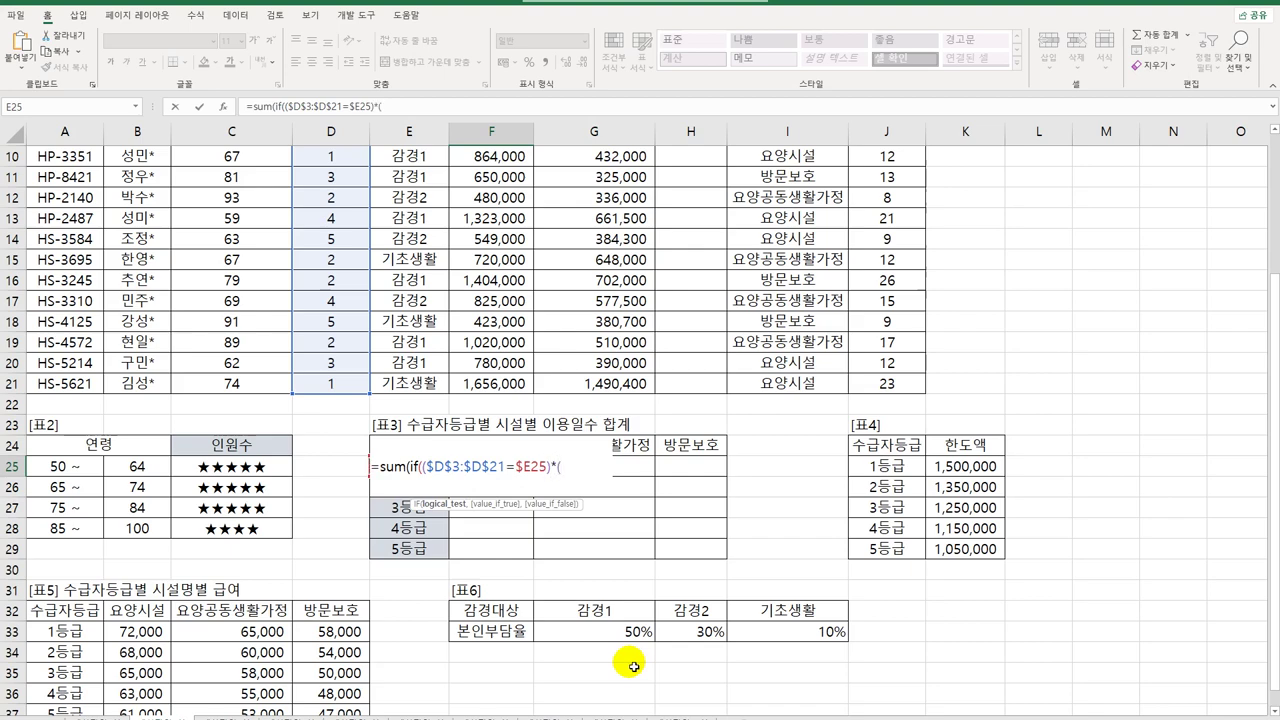
# - Complete the second IF condition as ($I$3:$I$21=F$24) to match the 시설명 column against the facility heading
pyautogui.scroll(3, 694, 643)
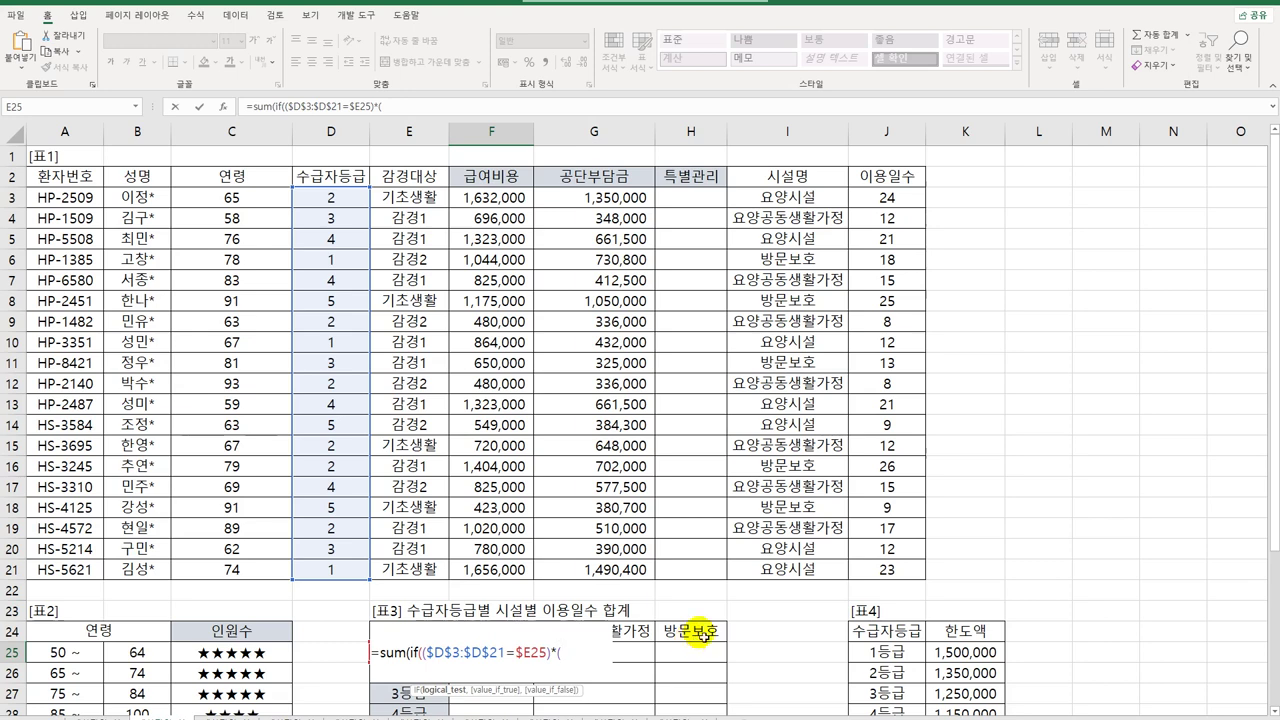
pyautogui.moveTo(812, 198); pyautogui.dragTo(811, 574)
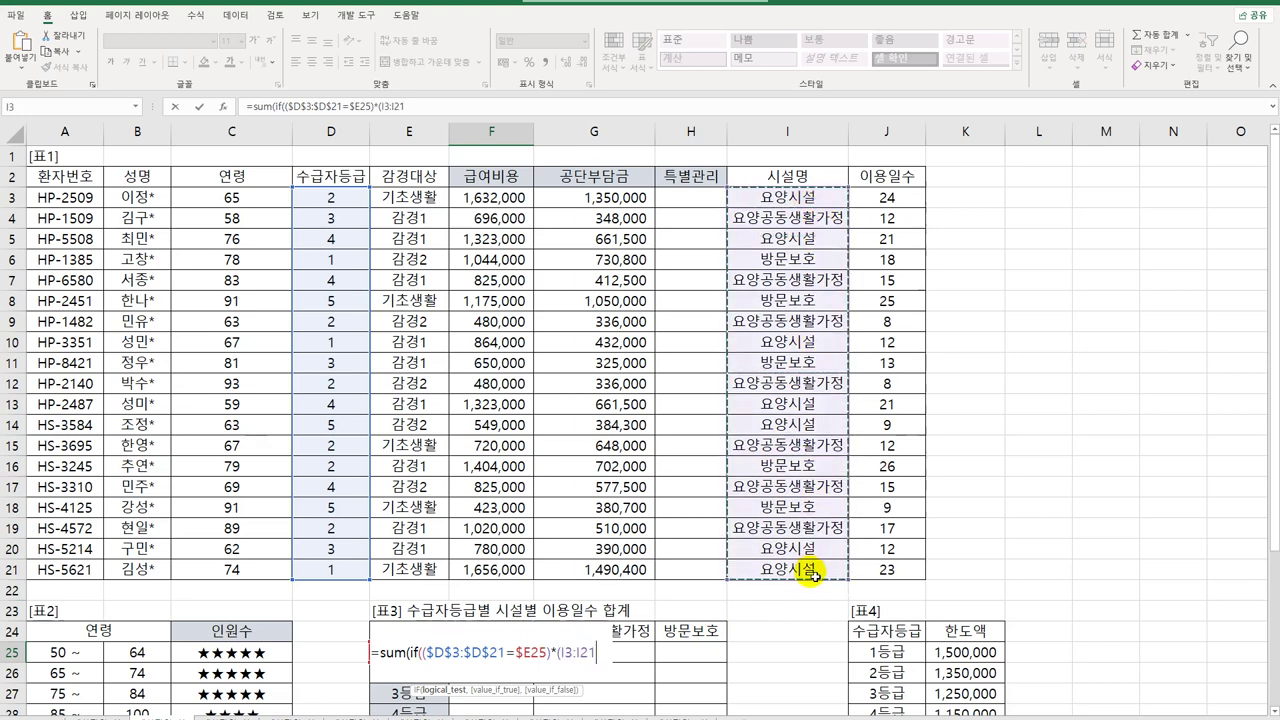
pyautogui.press('F4')
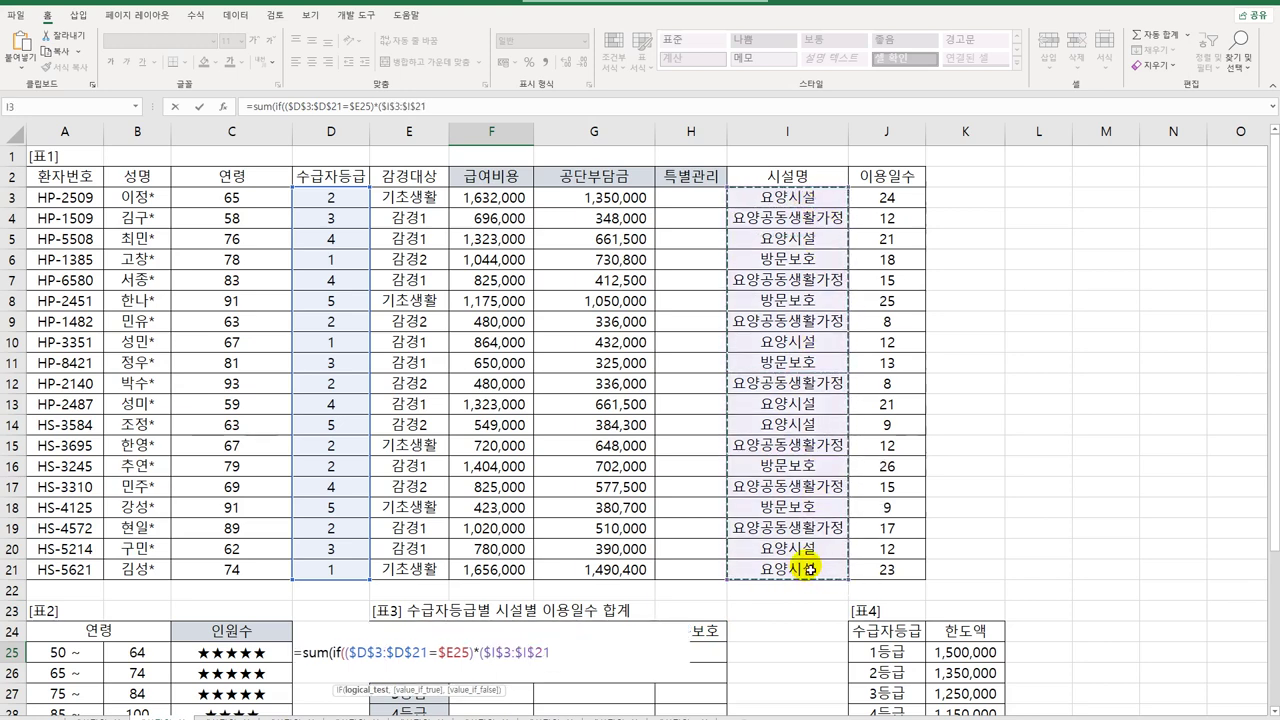
pyautogui.write('=')
pyautogui.press('Up')
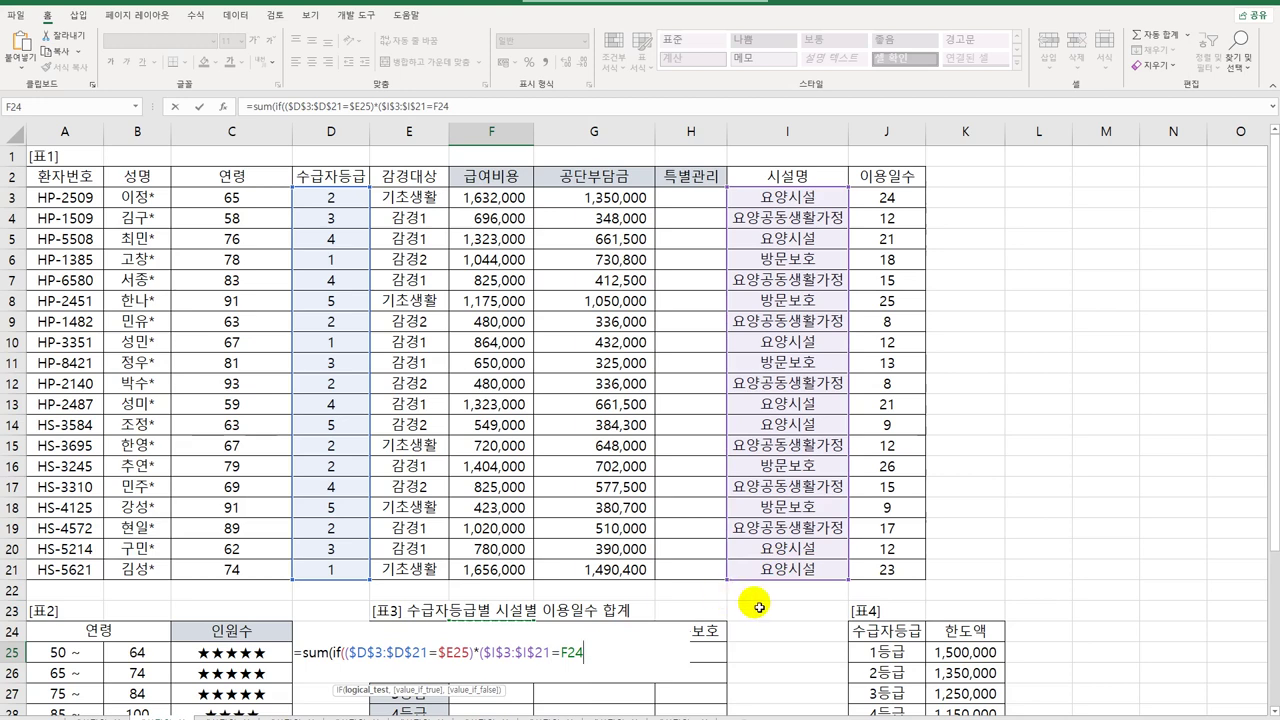
pyautogui.press('F4')
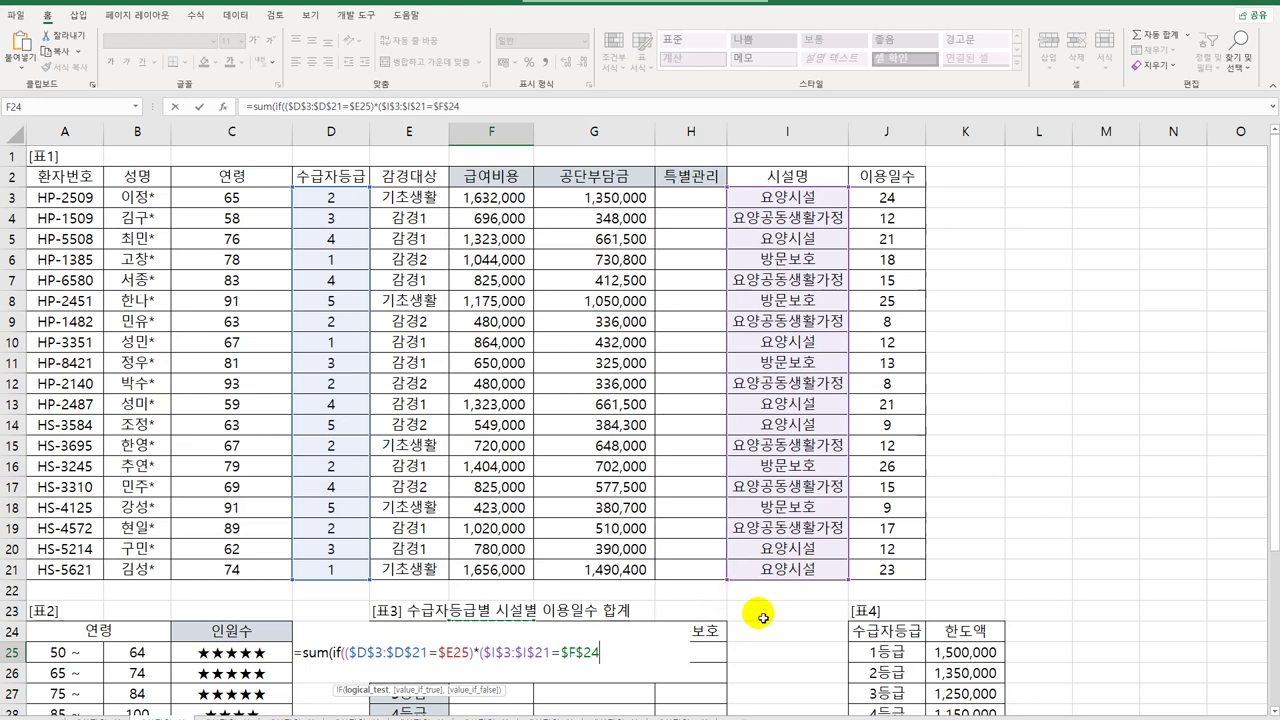
pyautogui.press('F4')
pyautogui.write(')')
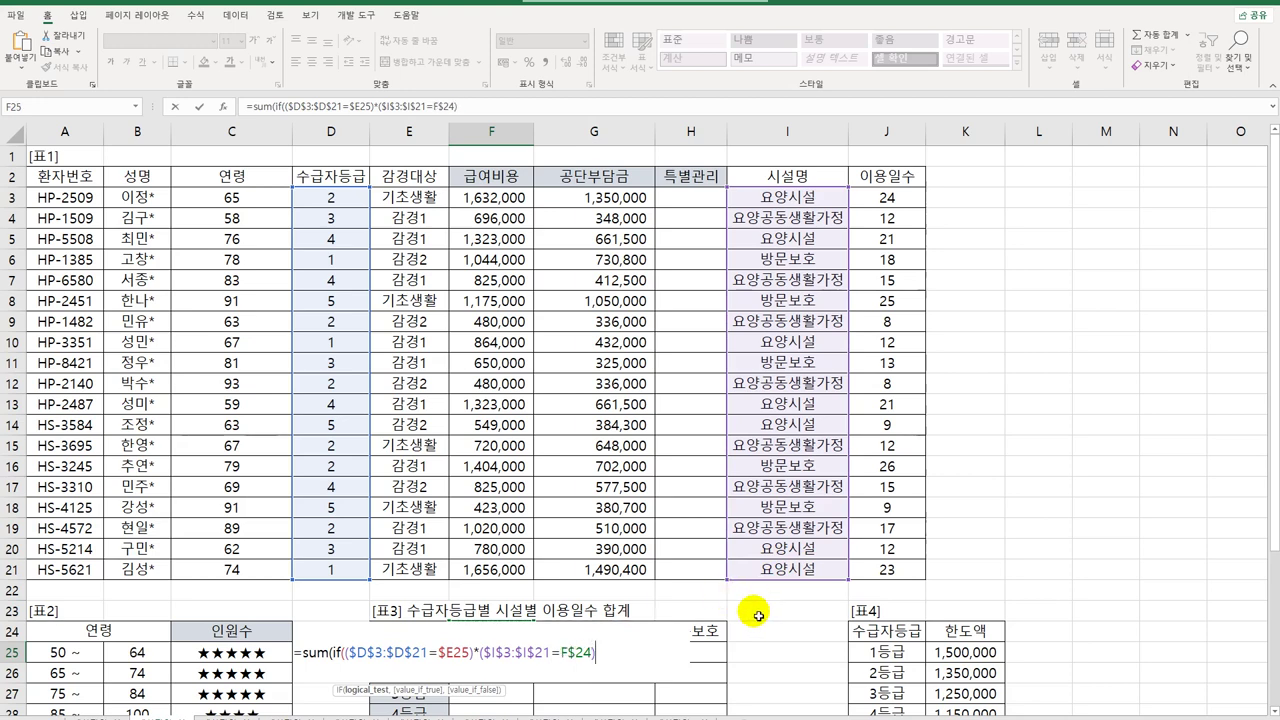
# - Set $J$3:$J$21 (이용일수) as the IF's value when true and close both the IF and SUM functions
pyautogui.write(',')
pyautogui.moveTo(905, 195); pyautogui.dragTo(889, 572)
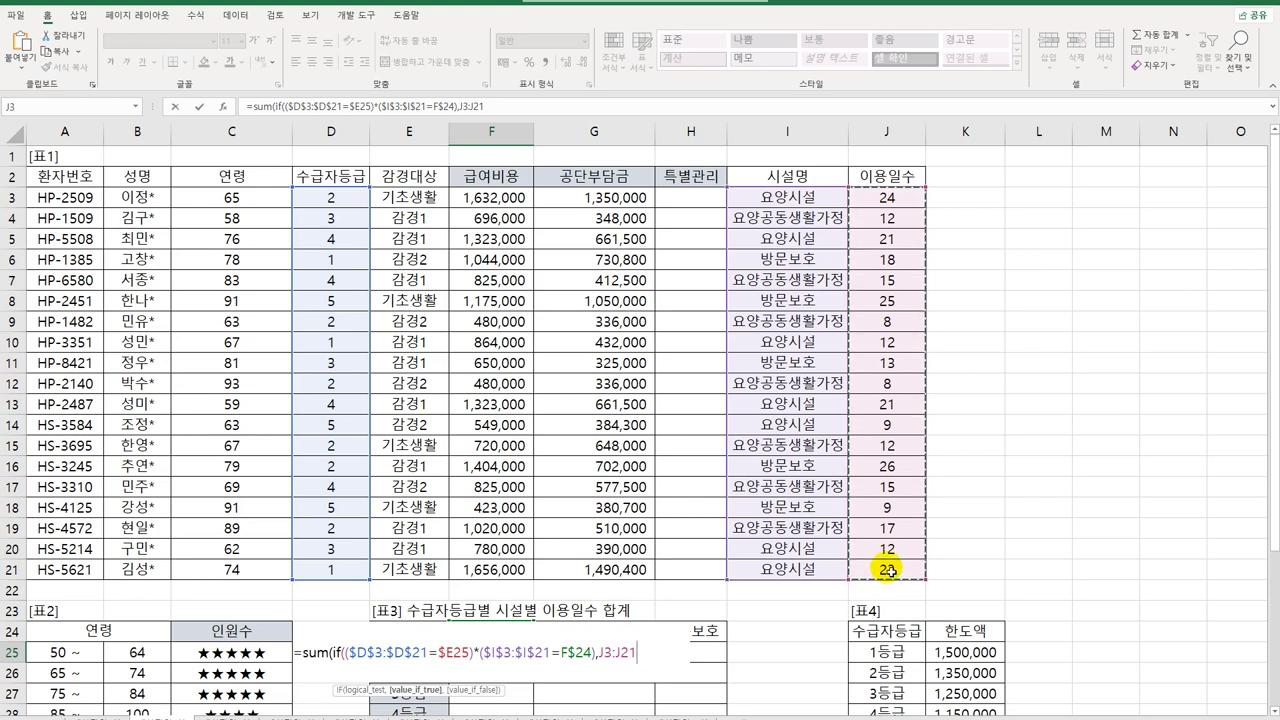
pyautogui.press('F4')
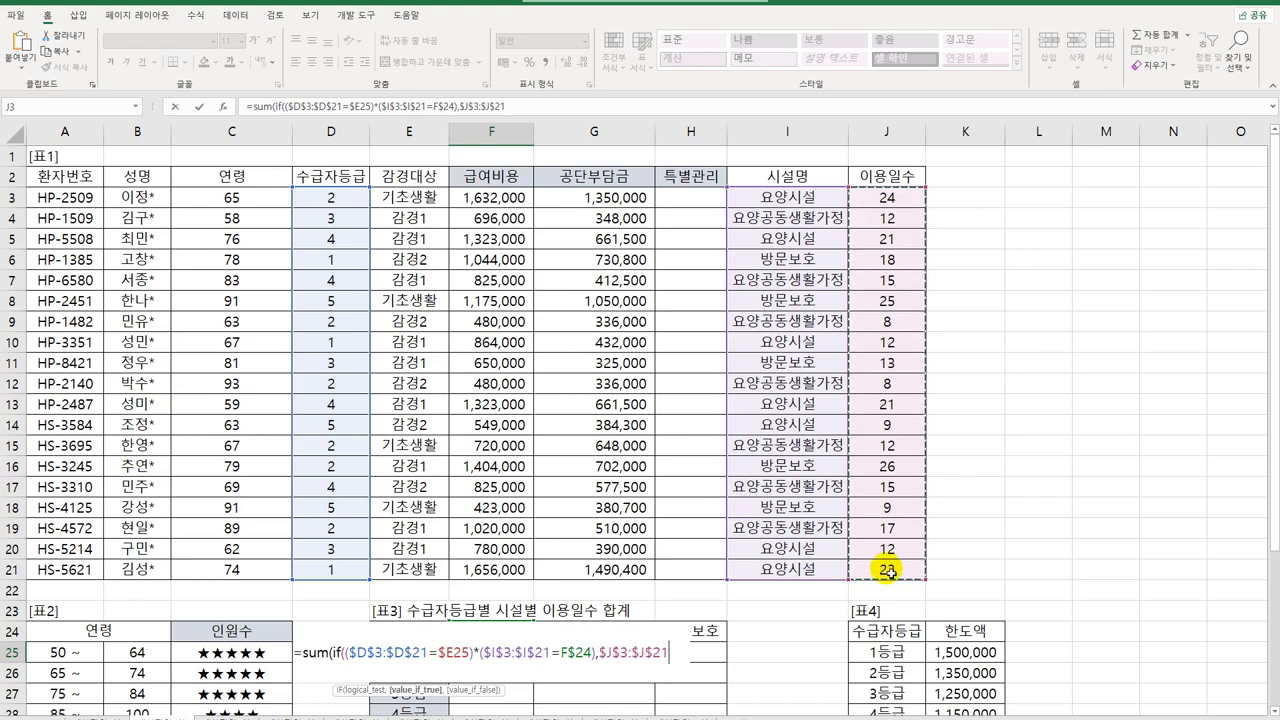
pyautogui.write('))')
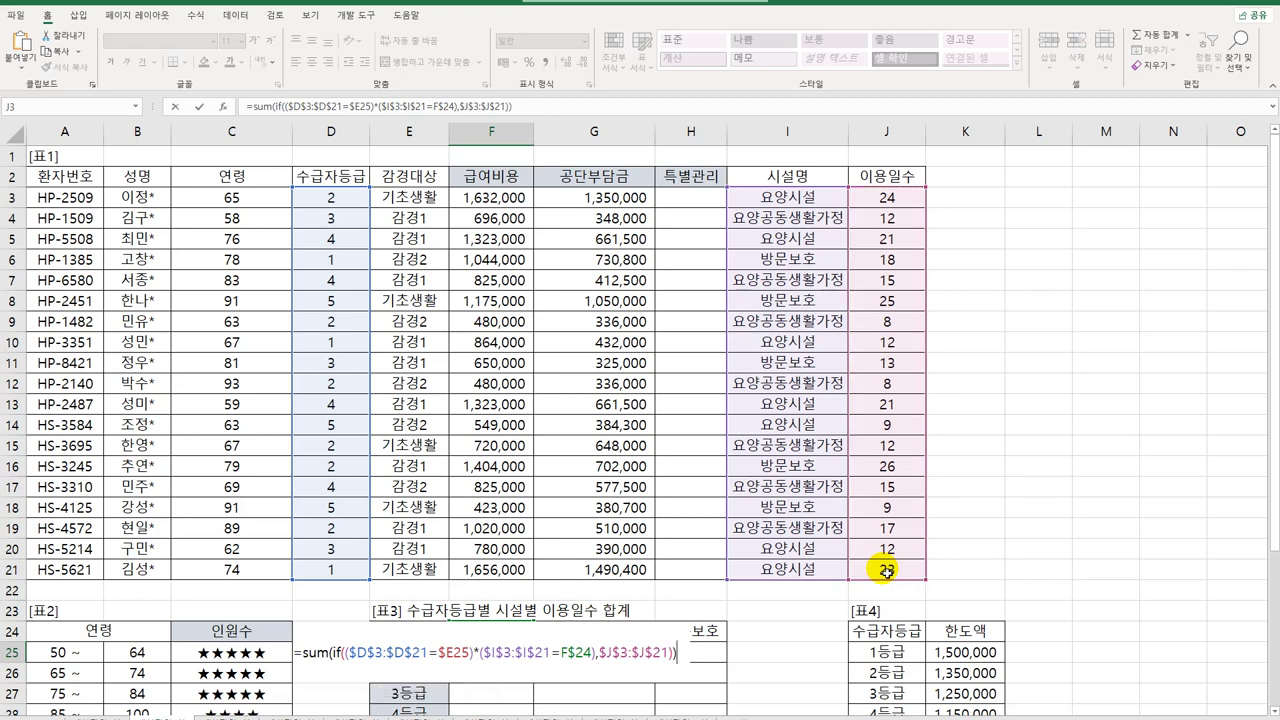
# - Append &"일" to the F25 formula, enter it as an array formula, and fill it across F25:H29
pyautogui.write('&"d')
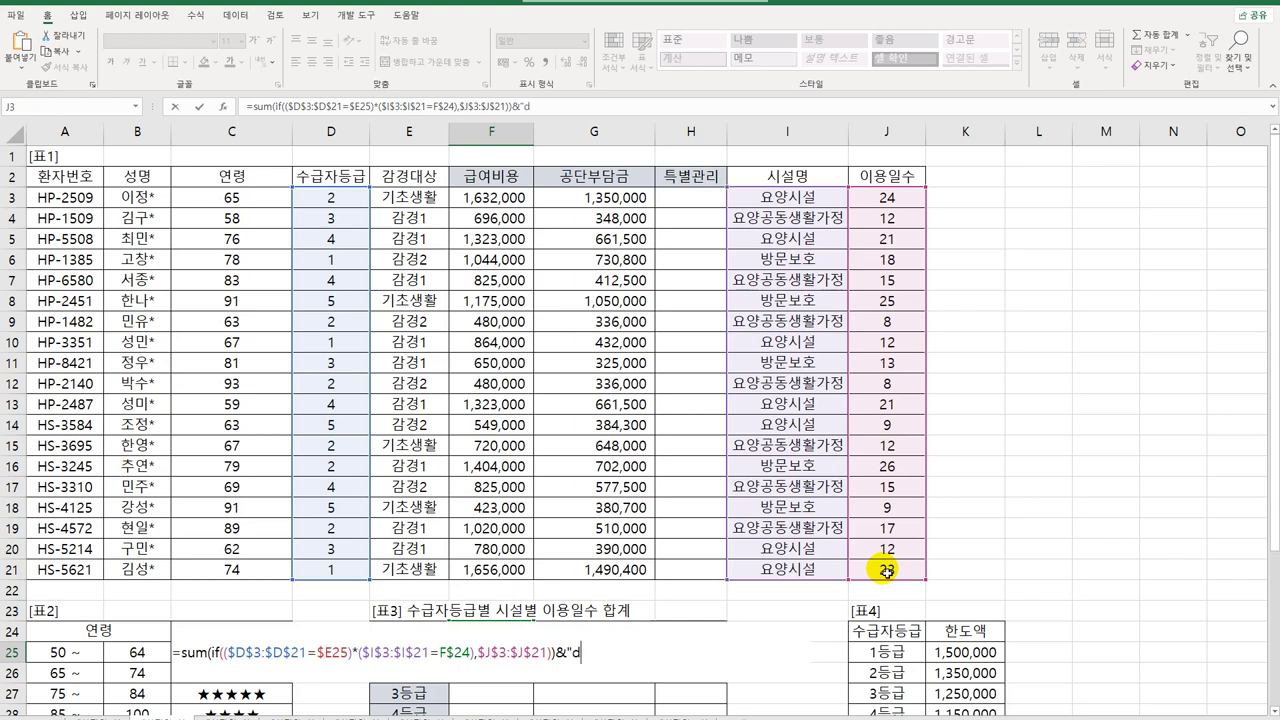
pyautogui.write('ㅇ')
pyautogui.write('일')
pyautogui.write('"')
pyautogui.hotkey('ctrl', 'shift', 'Return')
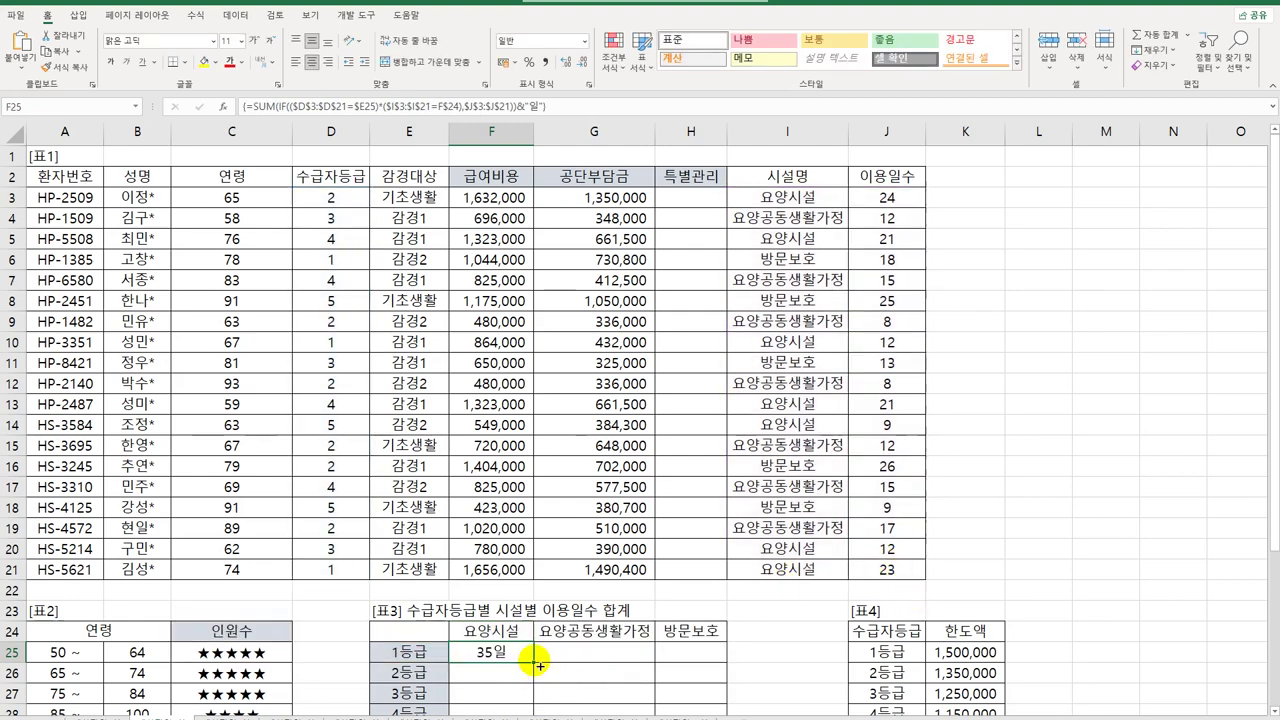
pyautogui.moveTo(537, 664); pyautogui.dragTo(700, 680)
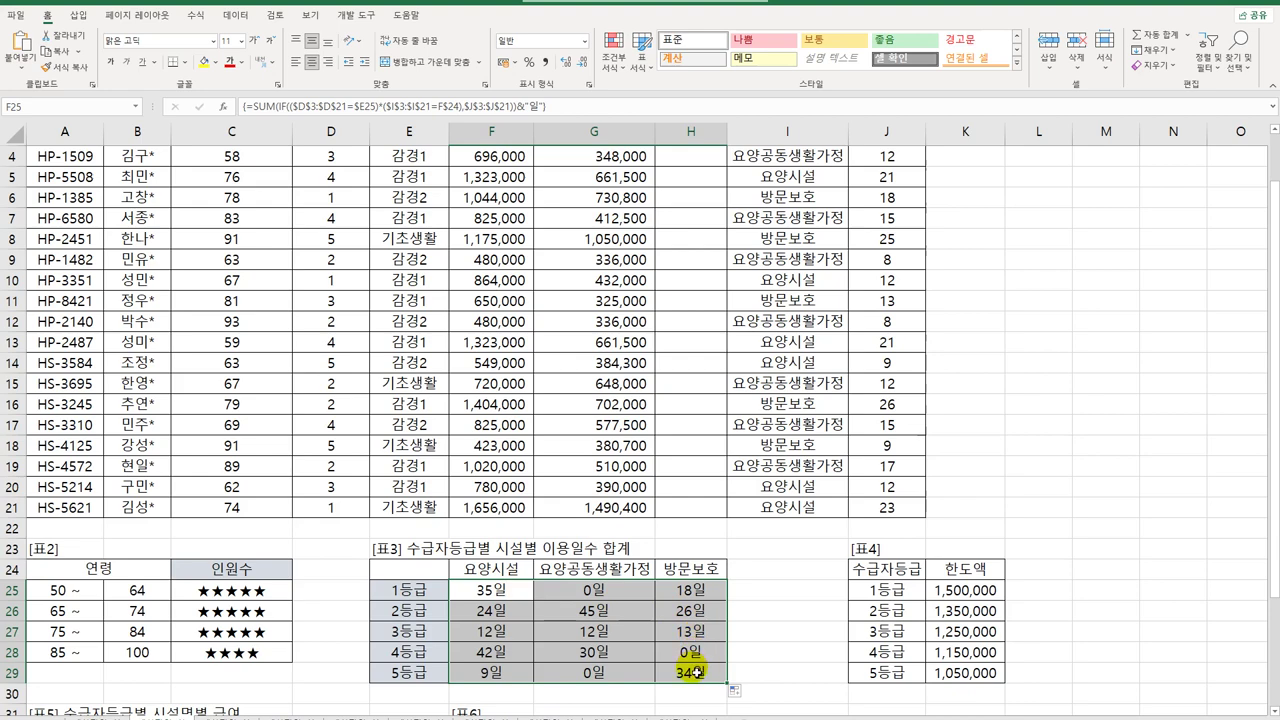
# - Select H3 in the 특별관리 column, switch to the Visual Basic editor, and insert a new module
pyautogui.scroll(1, 697, 665)
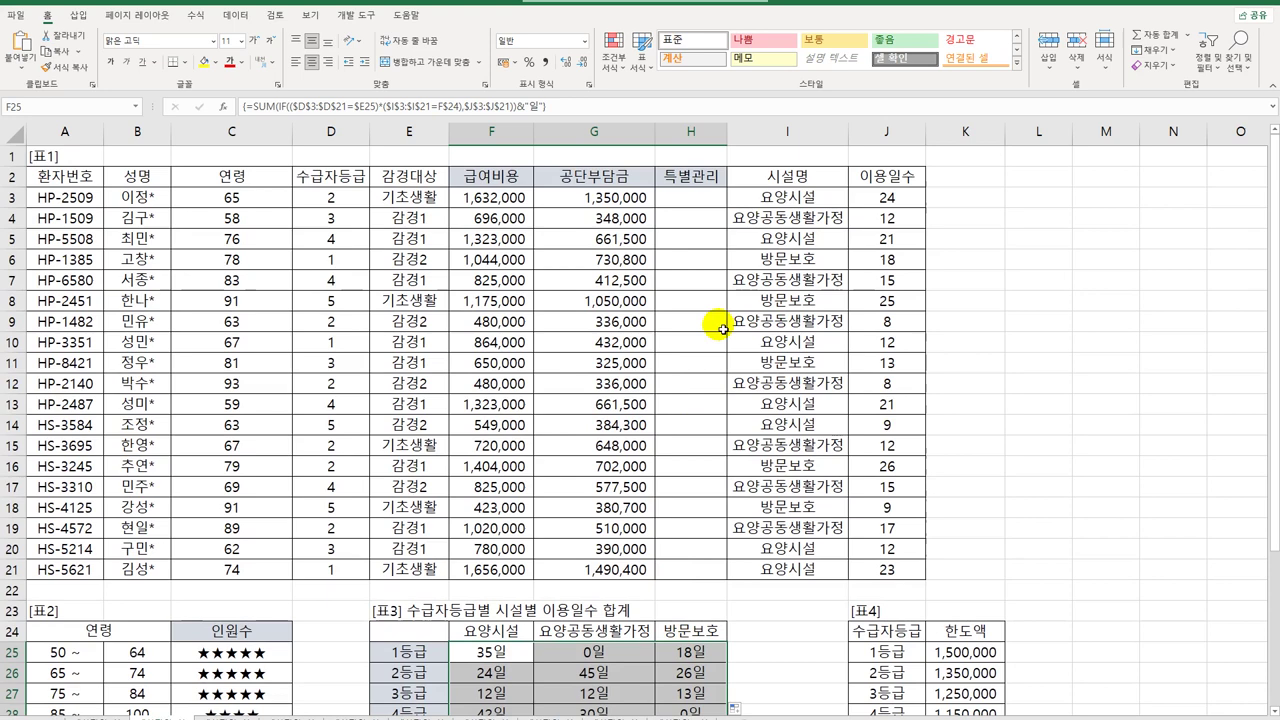
pyautogui.click(703, 202)
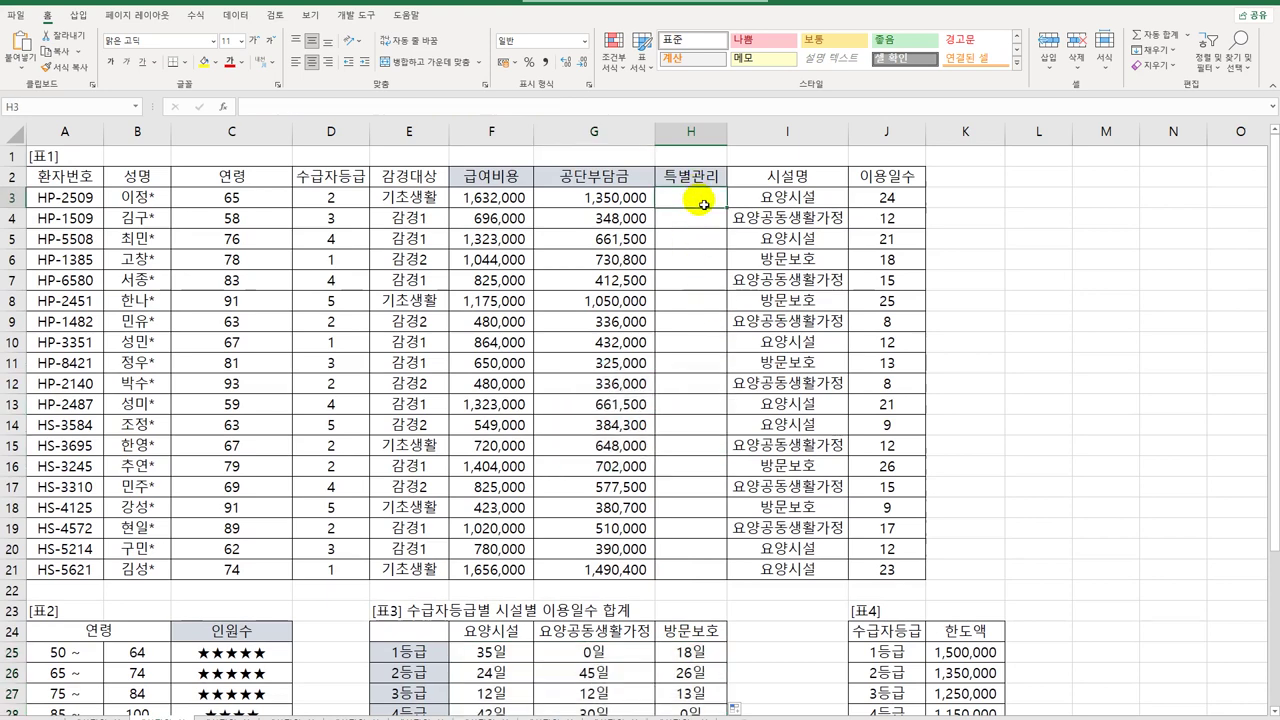
pyautogui.click(347, 14)
pyautogui.click(17, 52)
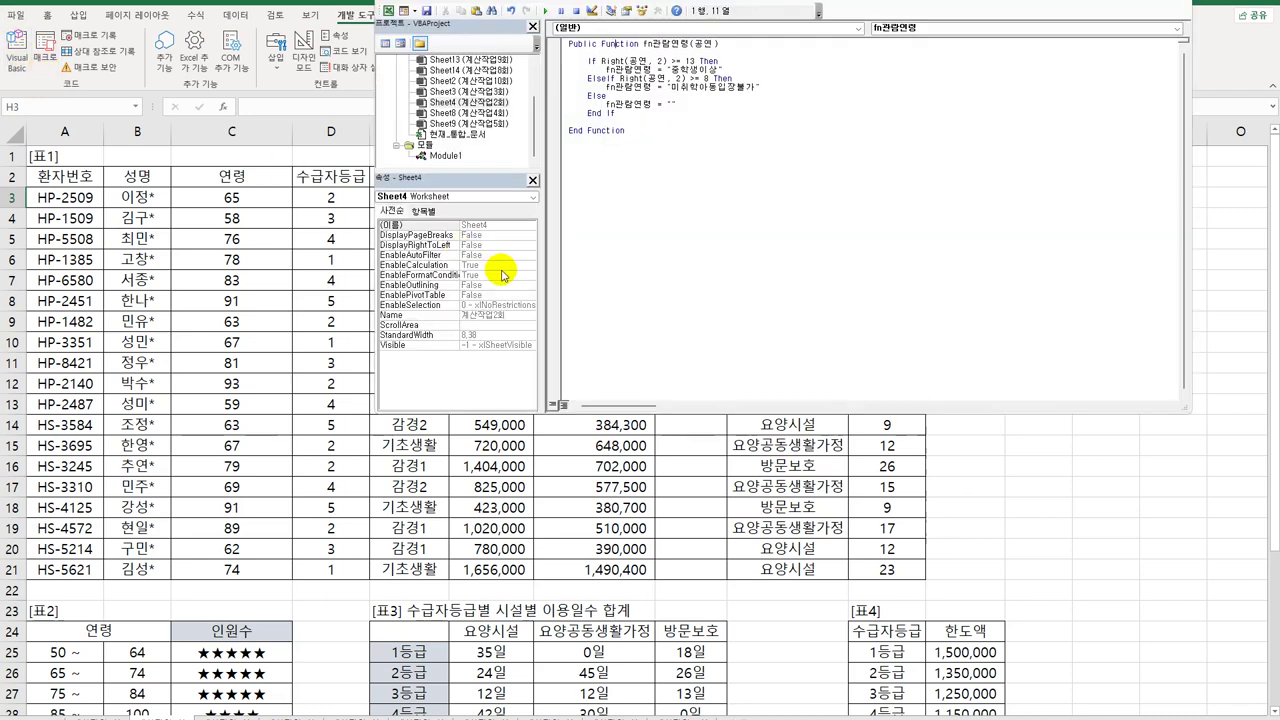
pyautogui.click(651, 214)
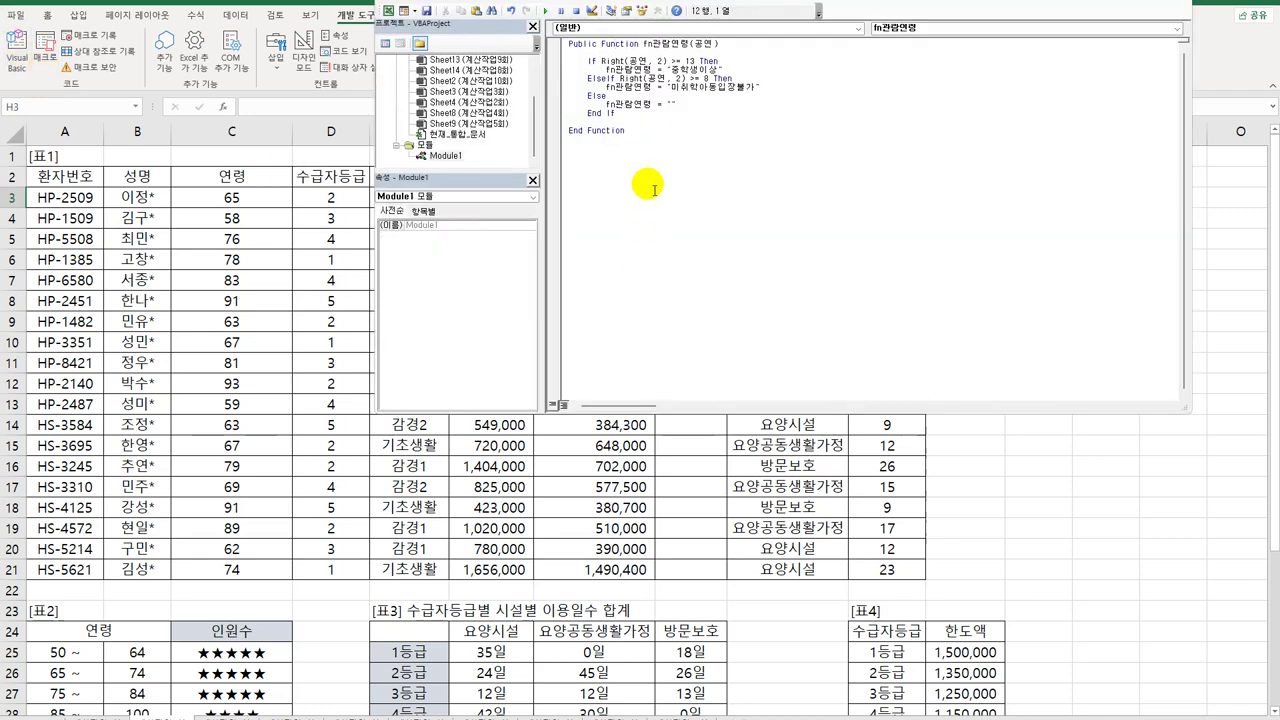
pyautogui.click(522, 1)
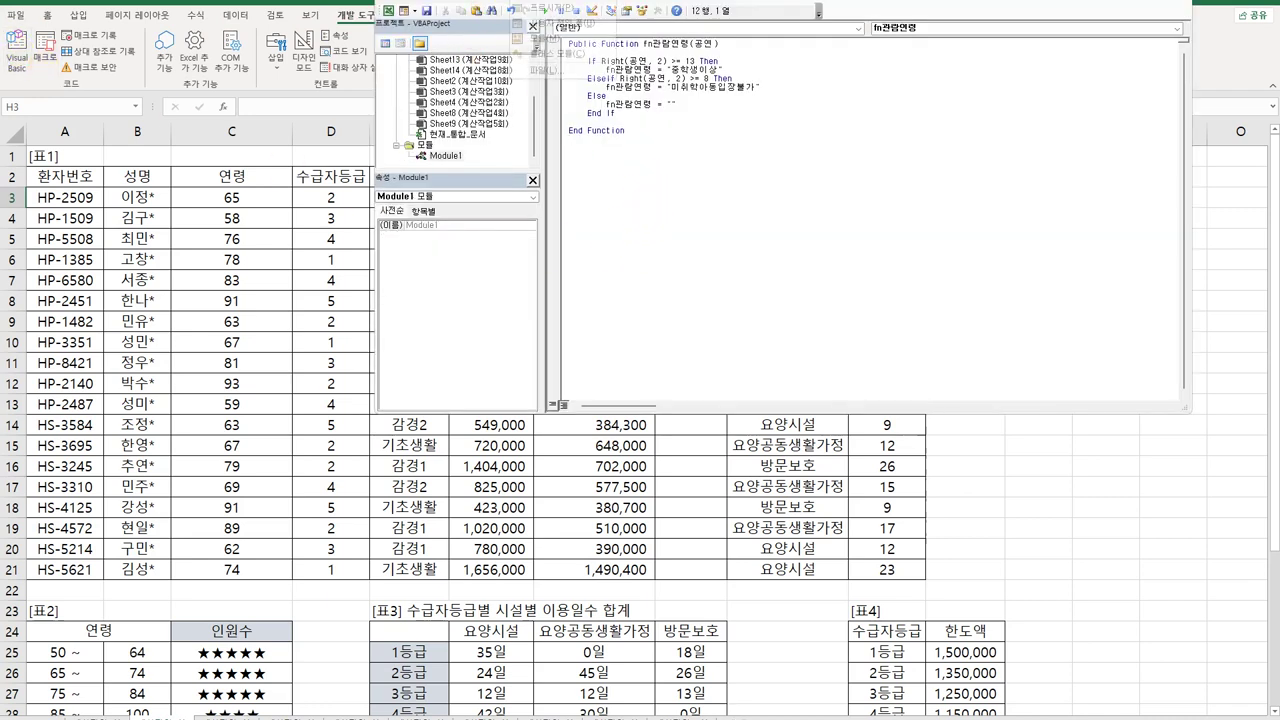
pyautogui.click(530, 37)
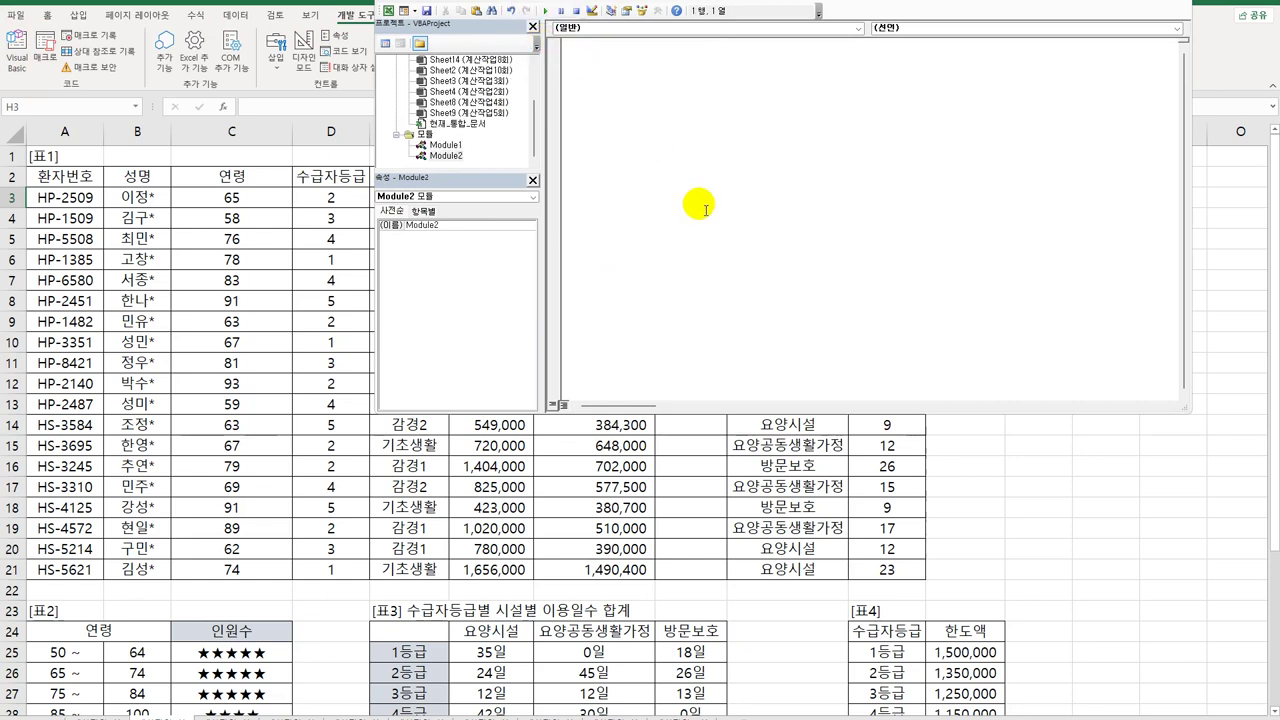
# - Declare the public function fn특별관리 with the arguments 연령, 수급자등급 and 감경대상 in the new module
pyautogui.write('ㅓ')
pyautogui.press('BackSpace')
pyautogui.write('publi')
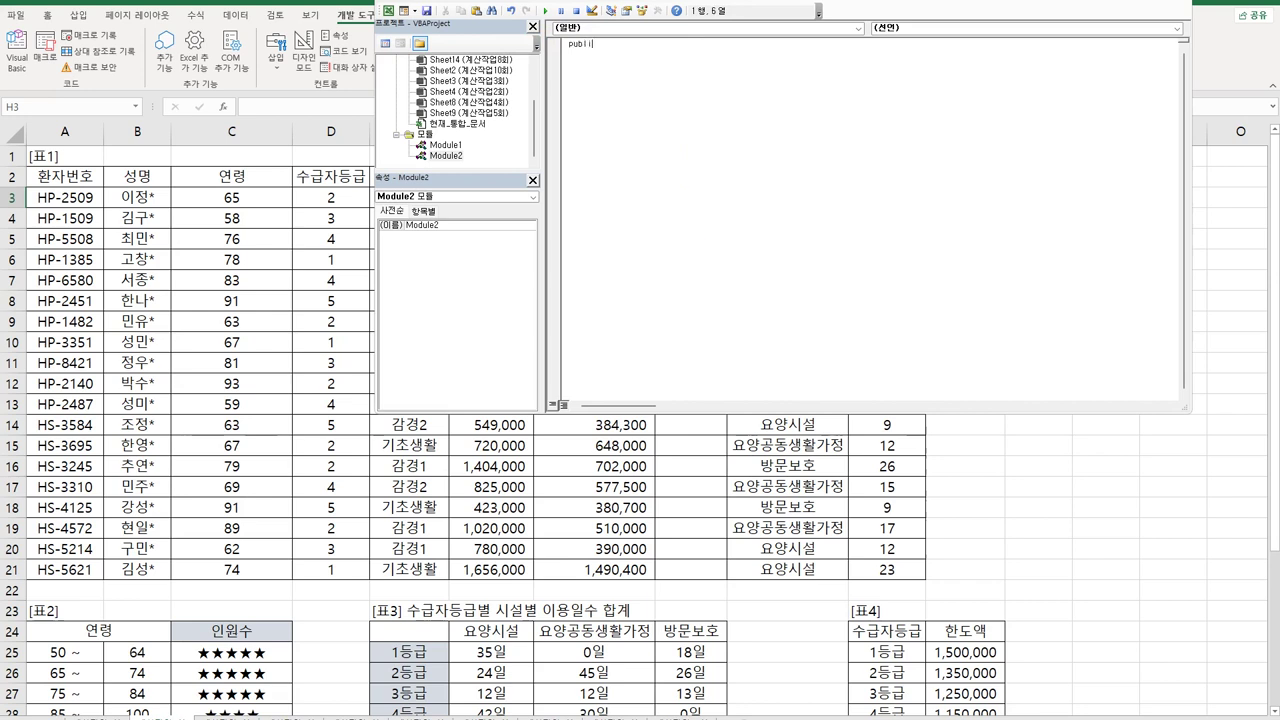
pyautogui.write('c functio')
pyautogui.write('n fn특별관ㄹ')
pyautogui.write('(')
pyautogui.write('연령,')
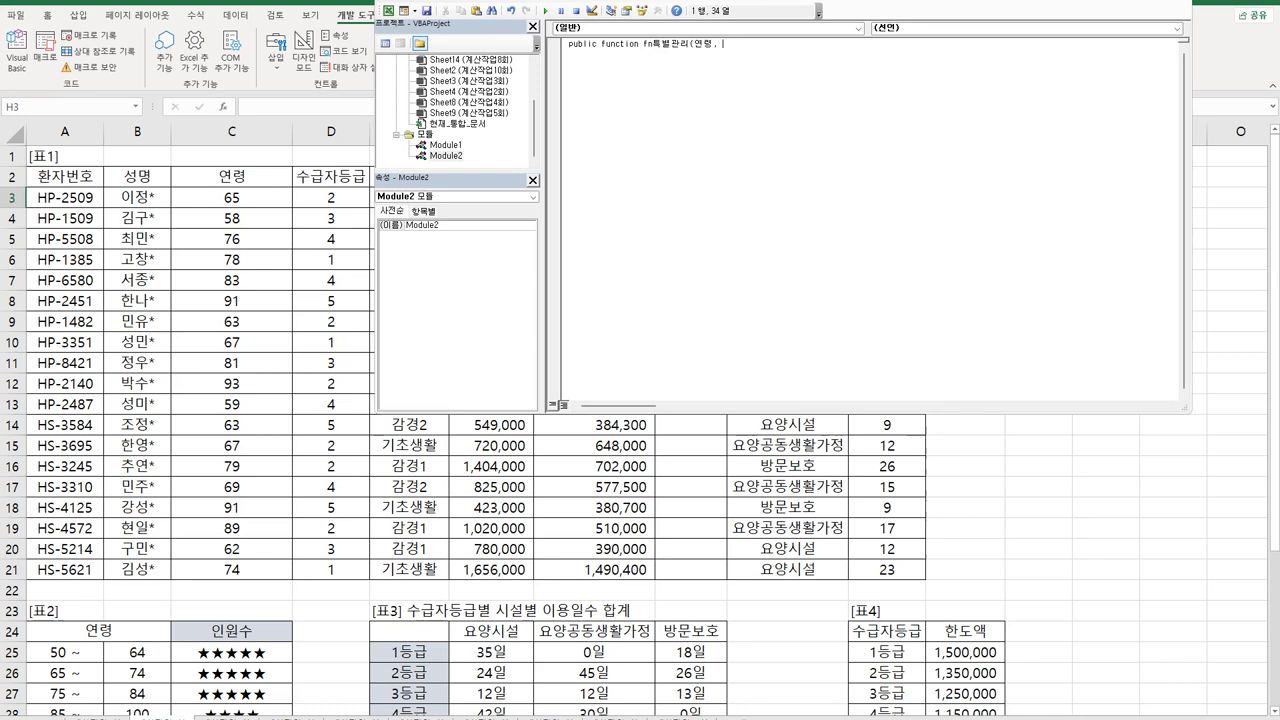
pyautogui.write(' 수급자등급, 감경대상')
pyautogui.press('Return')
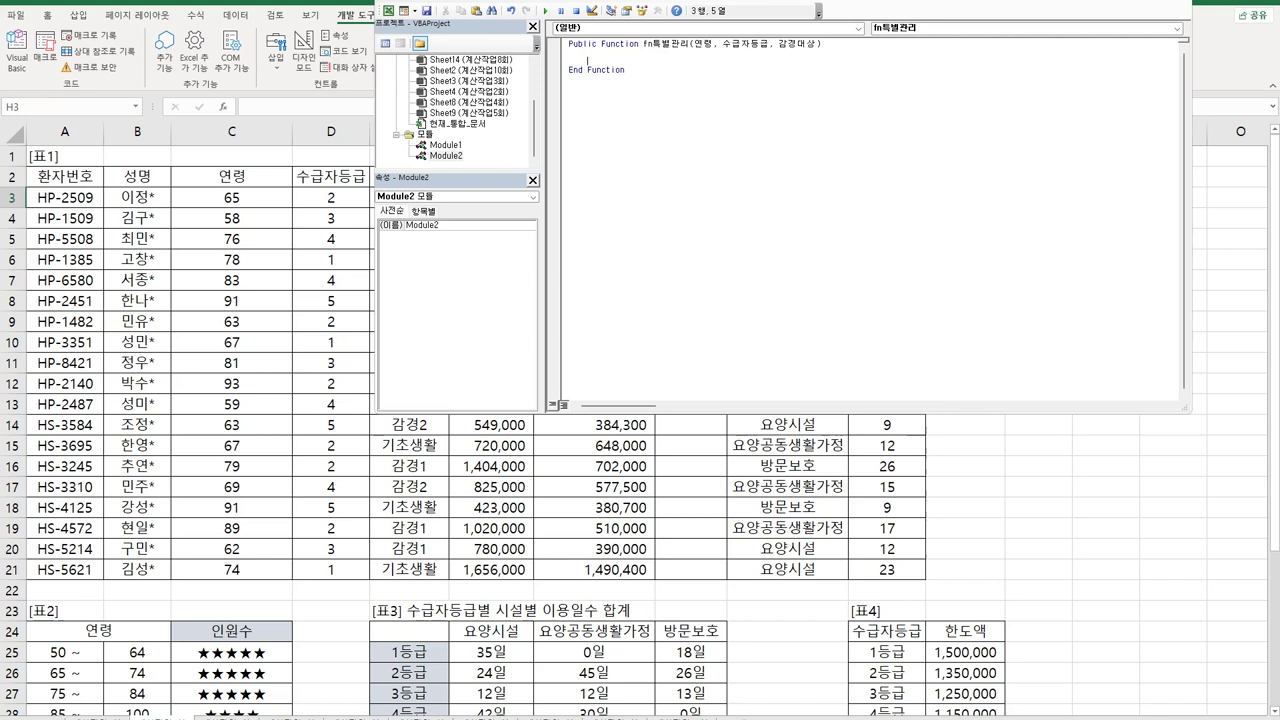
# - Write the line "If 연령 >= 90 And 수급자등급 >= 2 Then" inside the fn특별관리 function
pyautogui.press('Return')
pyautogui.press('Up')
pyautogui.write('if')
pyautogui.press('BackSpace')
pyautogui.write('연령 >=에')
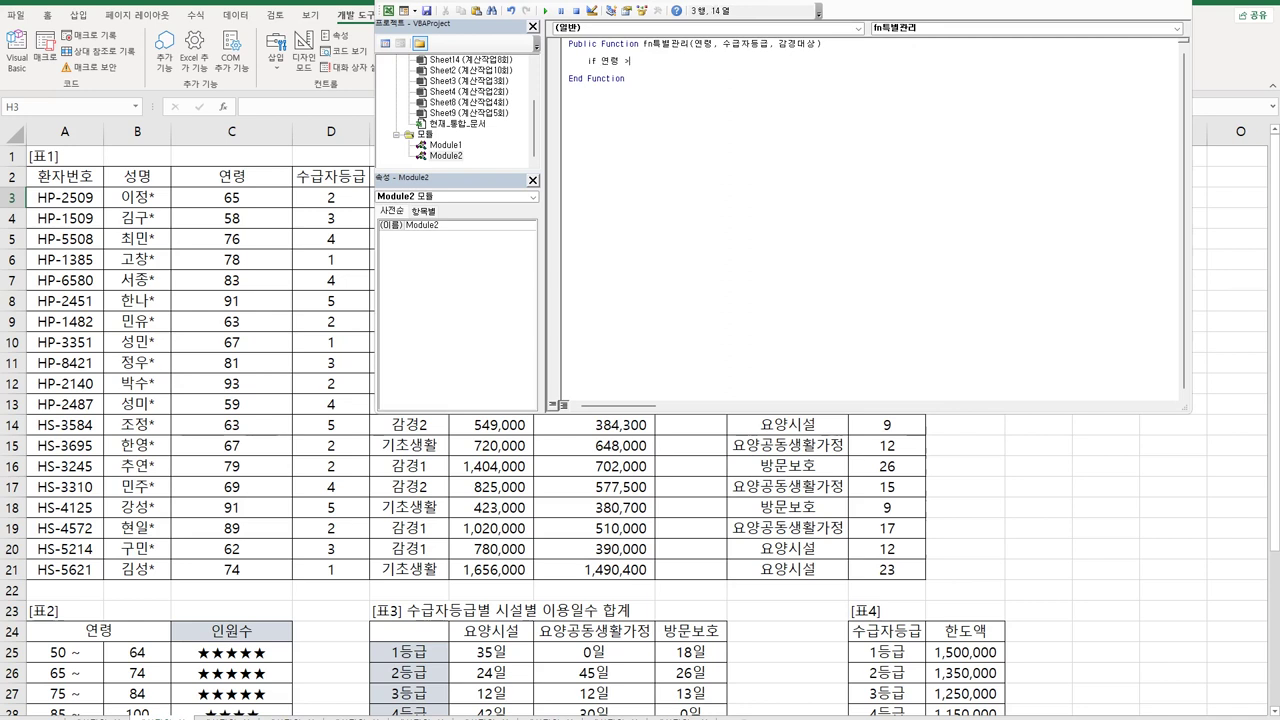
pyautogui.press('BackSpace')
pyautogui.write('90 and ㅅ급자등급 >=2 then')
pyautogui.press('Return')
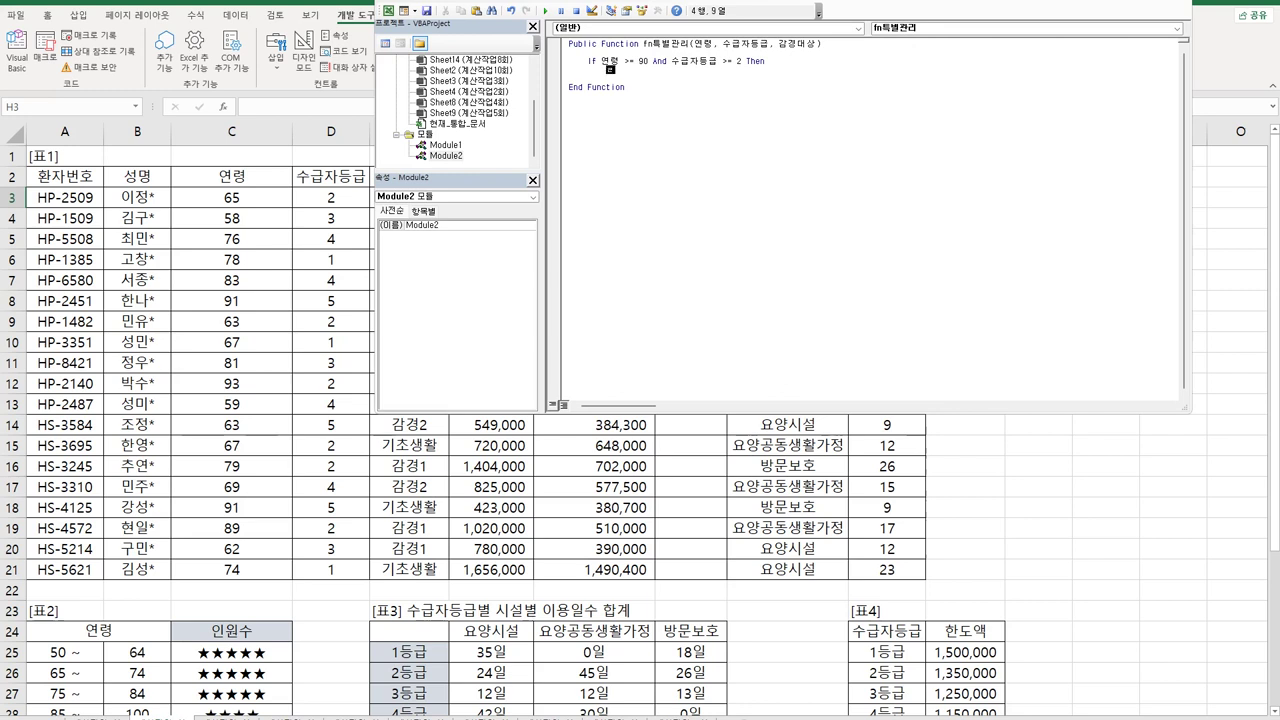
# - Assign "특별관리" to fn특별관리 as the result under the If condition
pyautogui.write('fn특별관리')
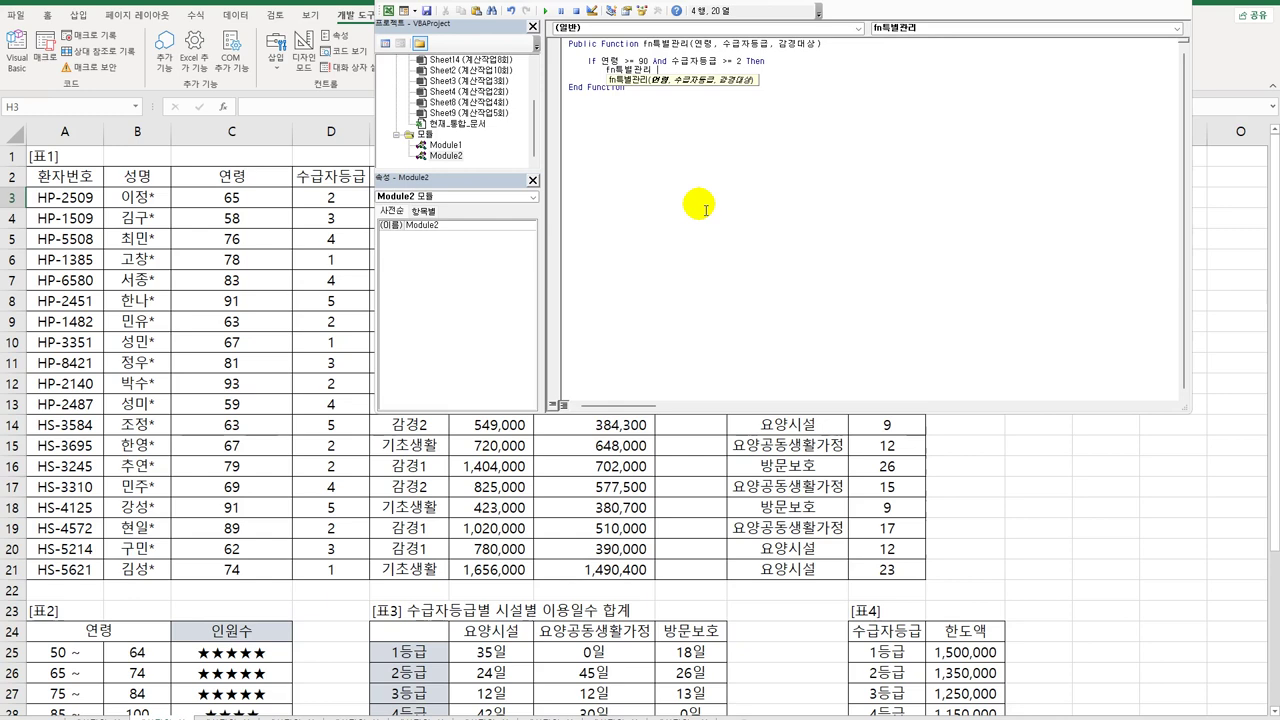
pyautogui.write('=')
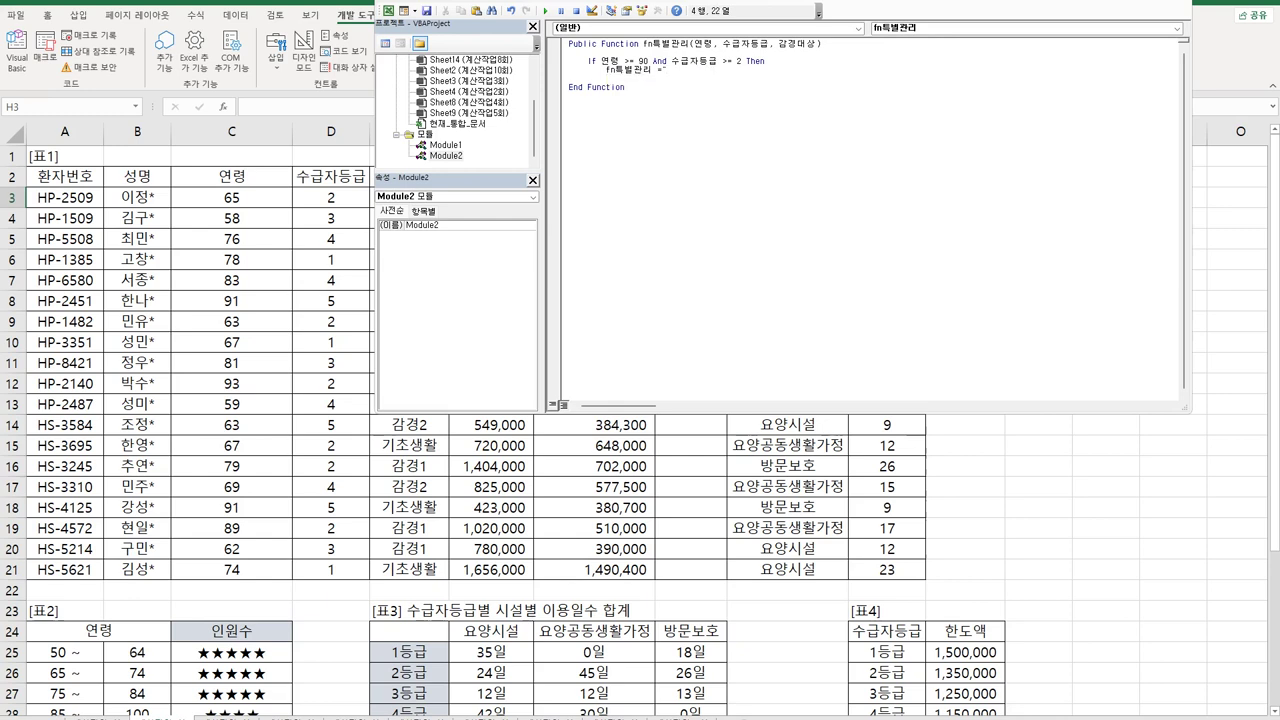
pyautogui.write('ㅈ')
pyautogui.press('BackSpace')
pyautogui.press('BackSpace')
pyautogui.write('특별관리')
pyautogui.press('Return')
# - Duplicate the If condition line and its fn특별관리 = "특별관리" assignment directly below the originals
pyautogui.press('Up')
pyautogui.press('Up')
pyautogui.press('Home')
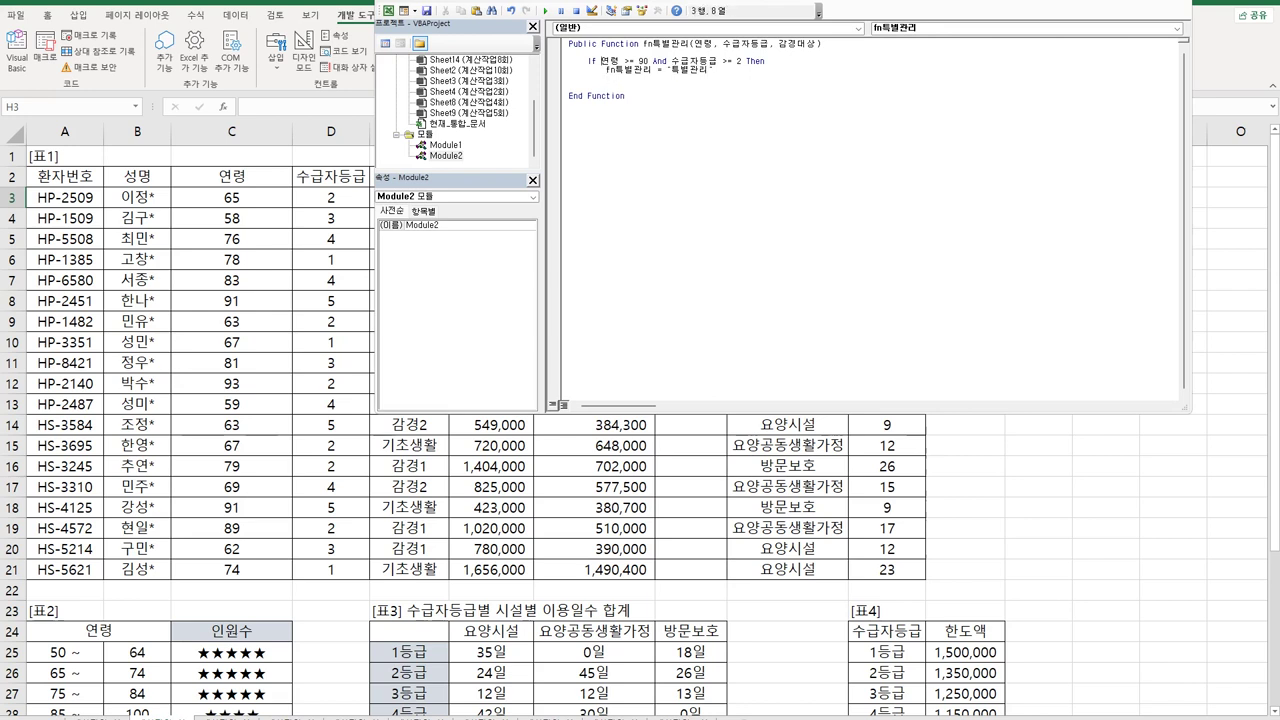
pyautogui.hotkey('shift', 'Down')
pyautogui.hotkey('shift', 'End')
pyautogui.hotkey('ctrl', 'c')
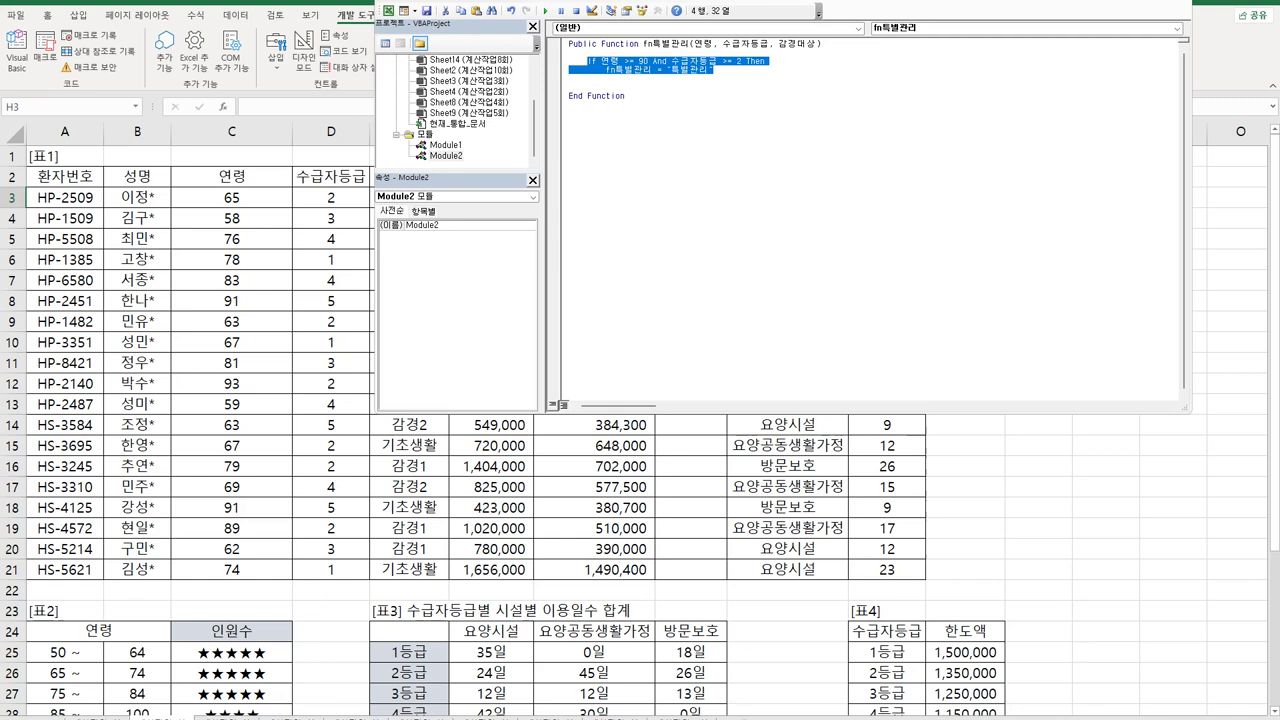
pyautogui.click(605, 78)
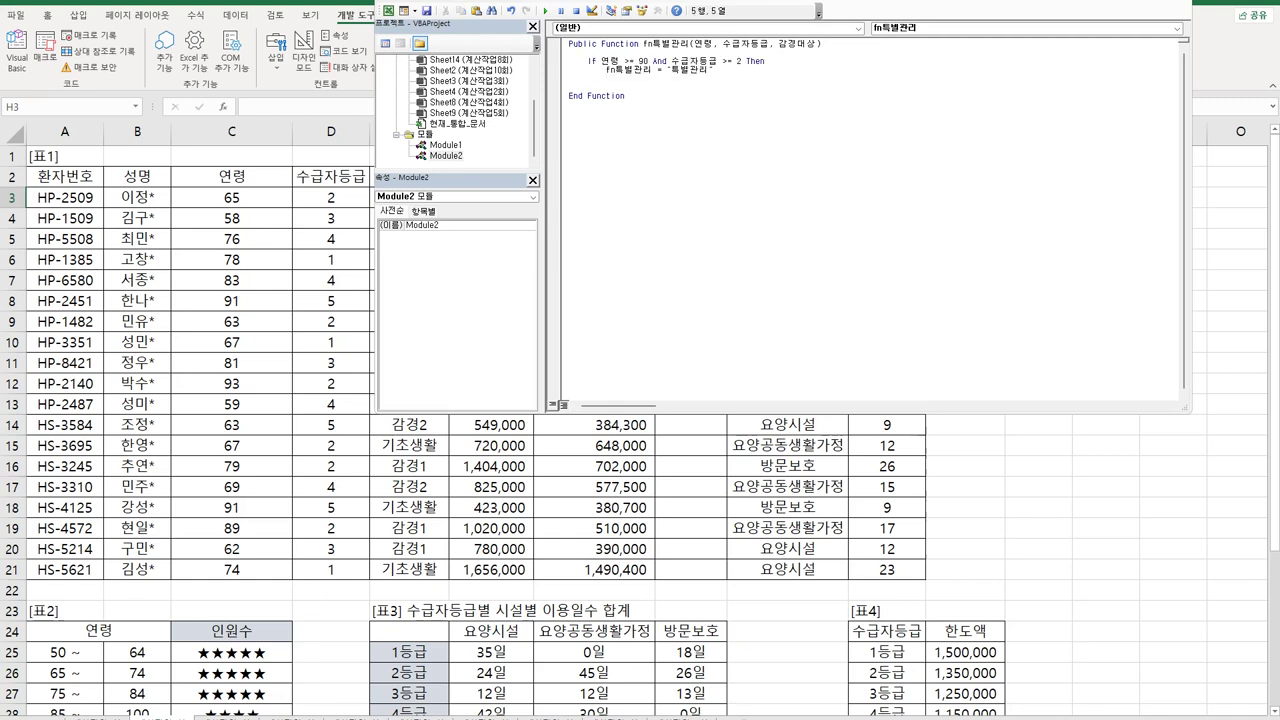
pyautogui.hotkey('ctrl', 'v')
pyautogui.press('Home')
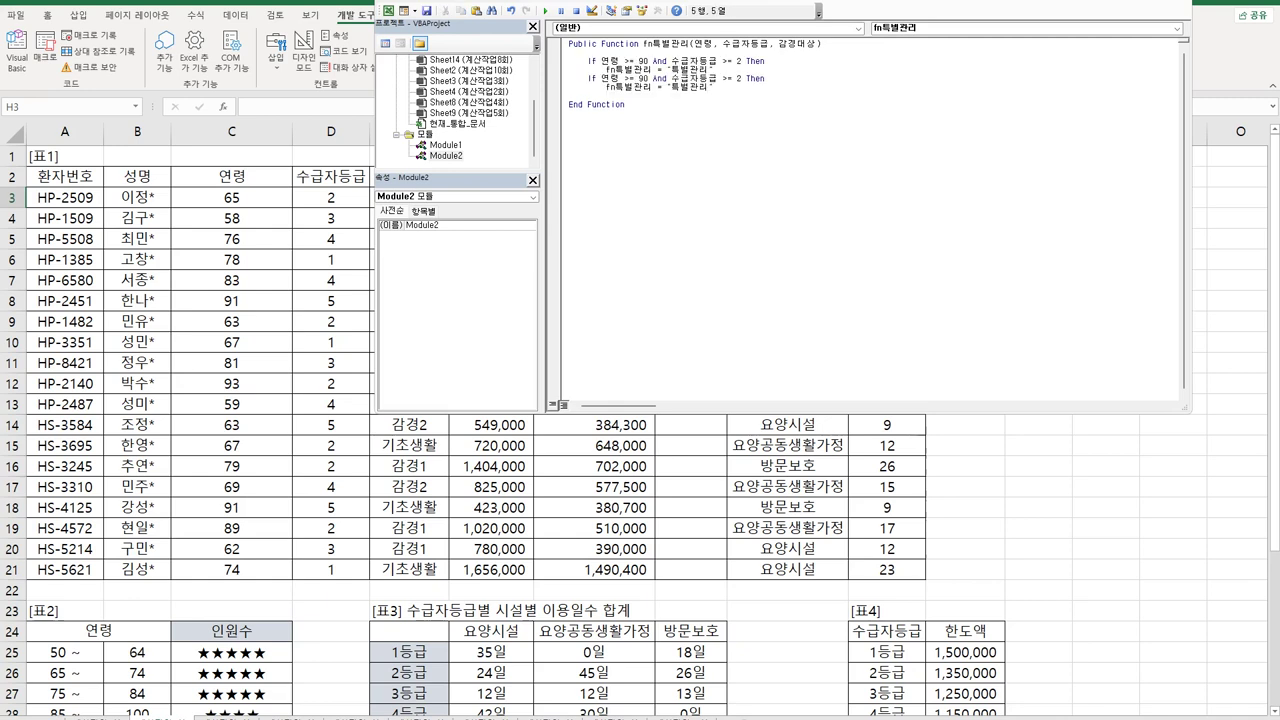
# - Turn the duplicated If line into an ElseIf and change its 연령 threshold to 80
pyautogui.write('else')
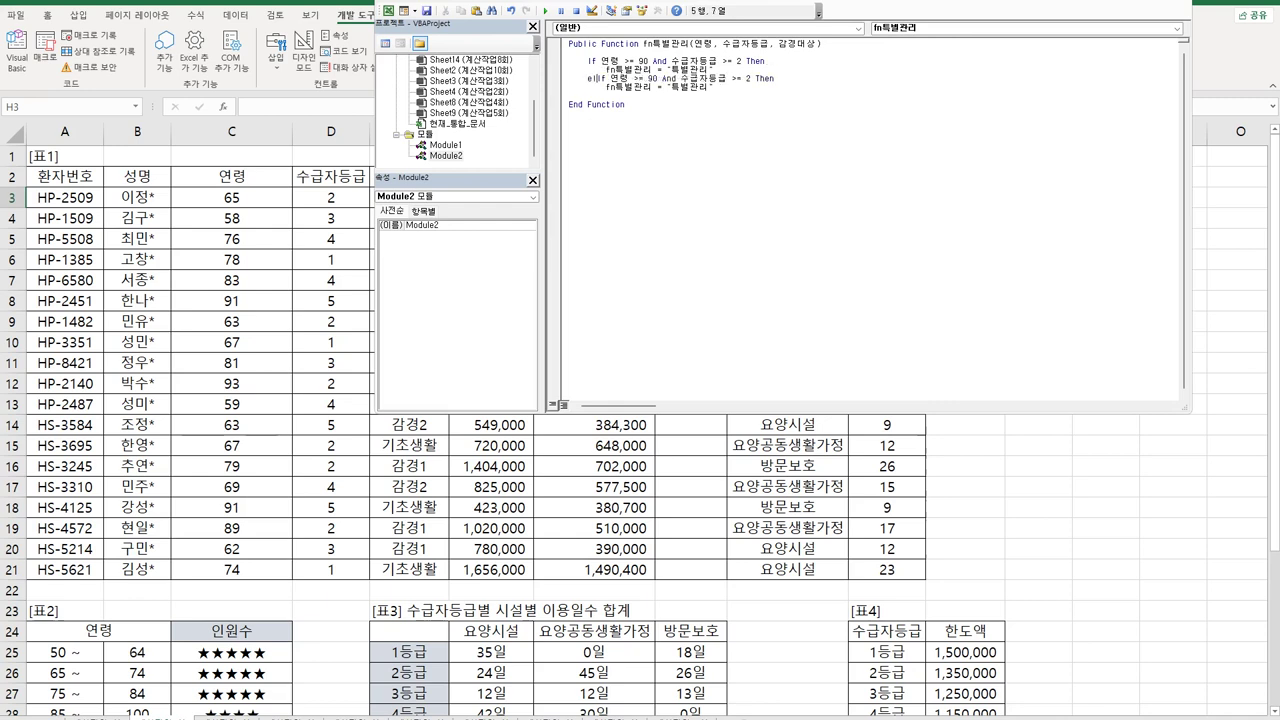
pyautogui.press('Right')
pyautogui.press('Right')
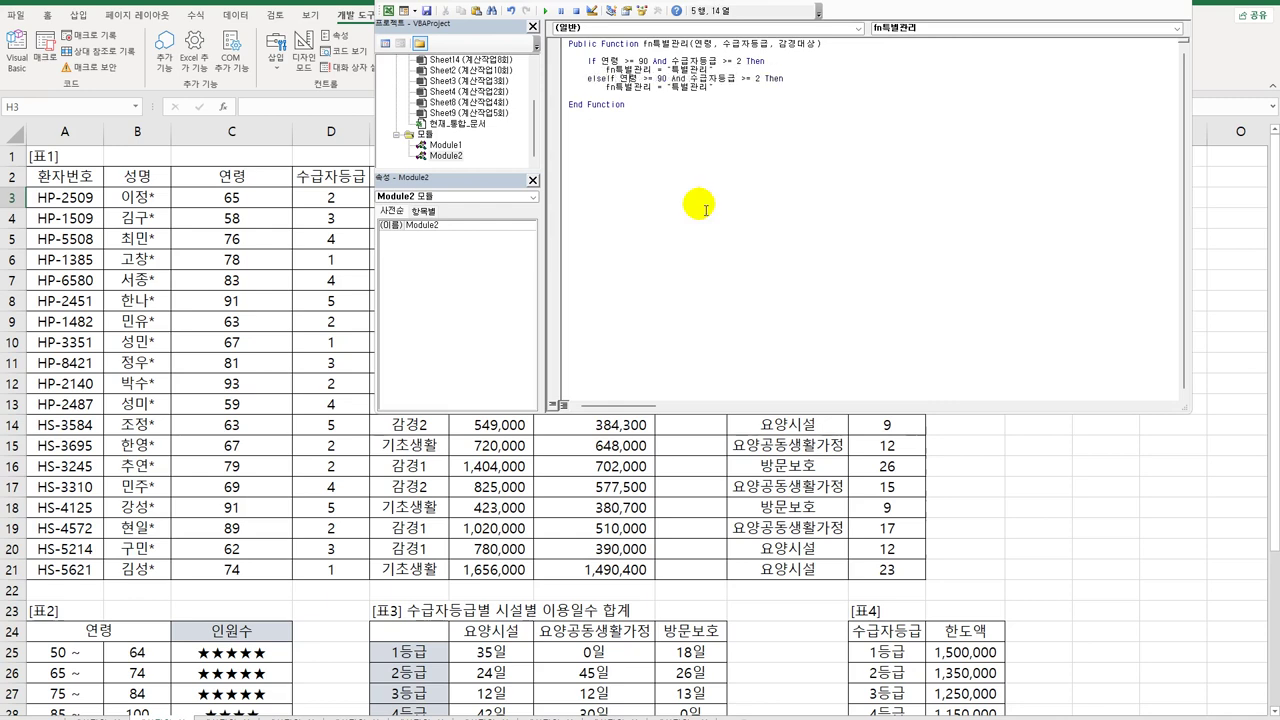
pyautogui.hotkey('shift', 'Right')
pyautogui.write('80 ')
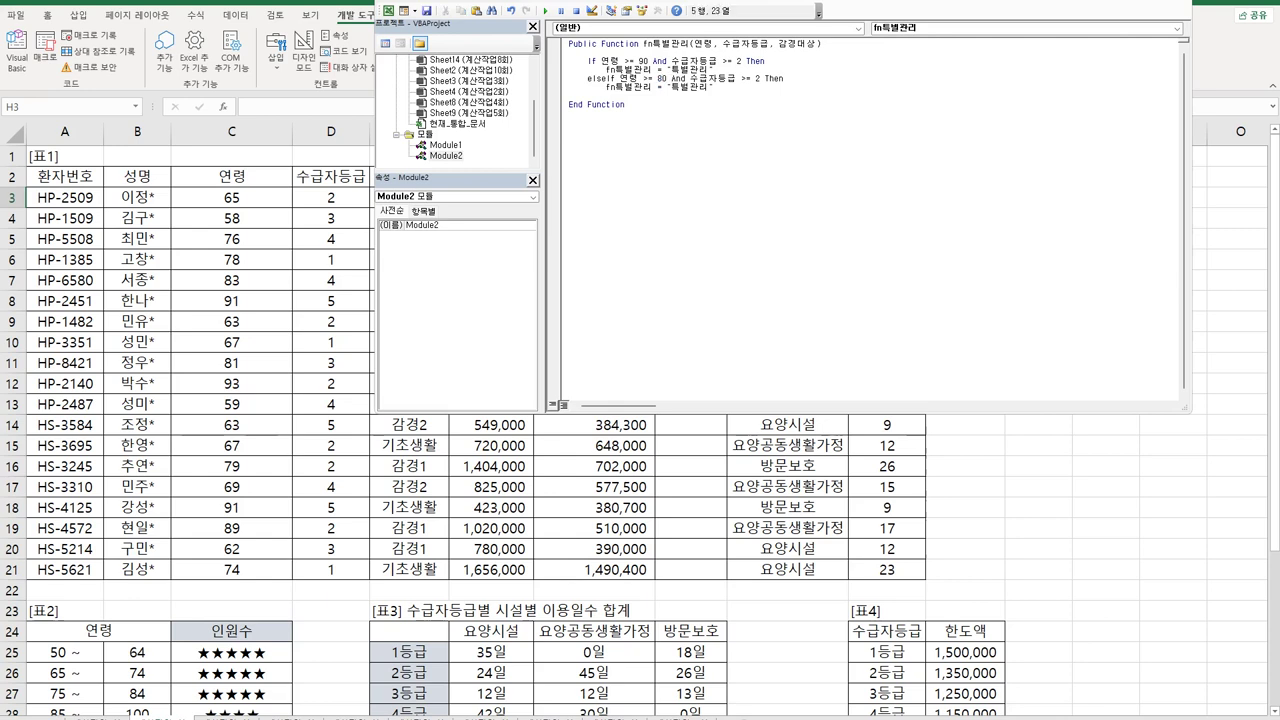
# - Replace the ElseIf line's And 수급자등급 condition with Or 감경대상 = "기초생활"
pyautogui.write('a')
pyautogui.press('BackSpace')
pyautogui.write('or 감경대상 = ')
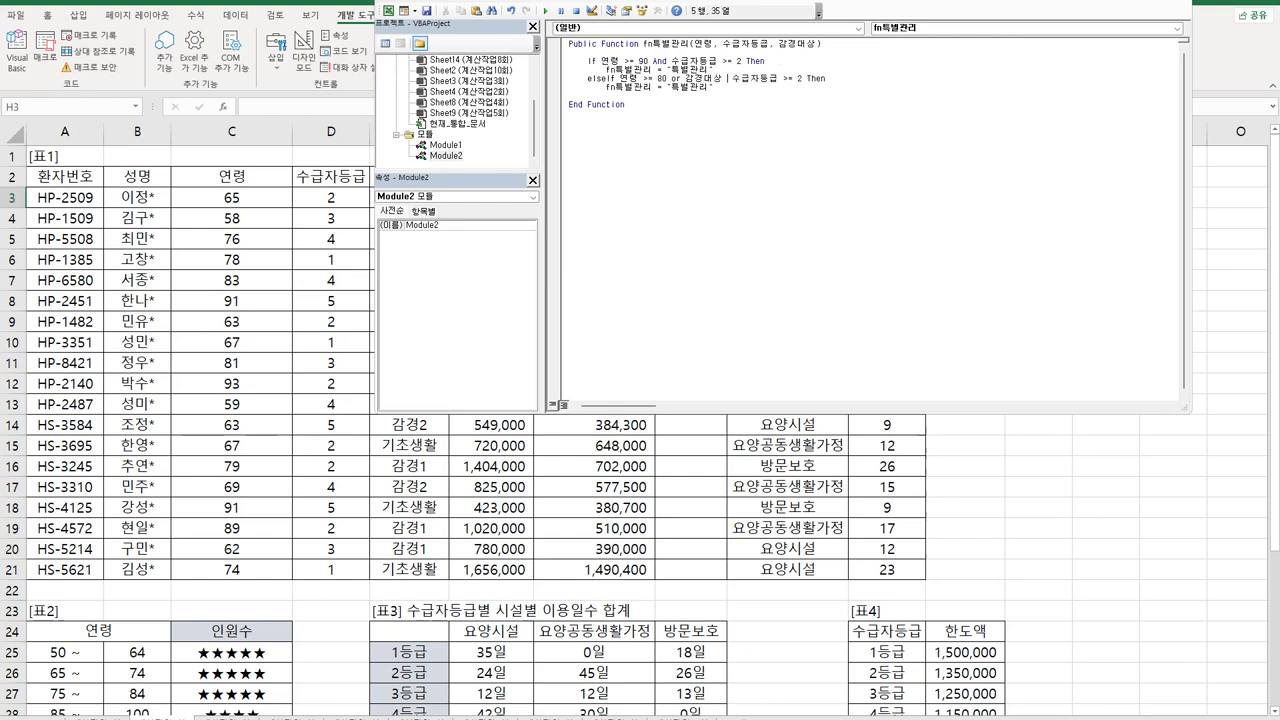
pyautogui.write('"기초생')
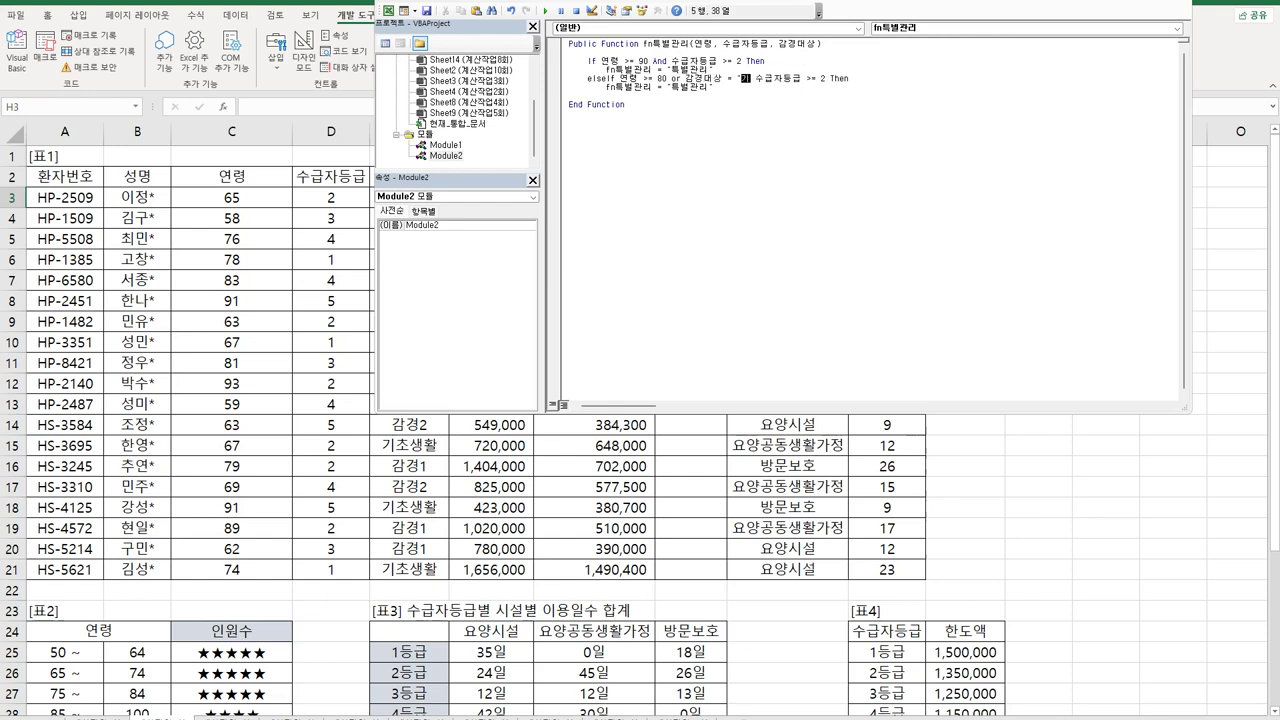
pyautogui.write('활"')
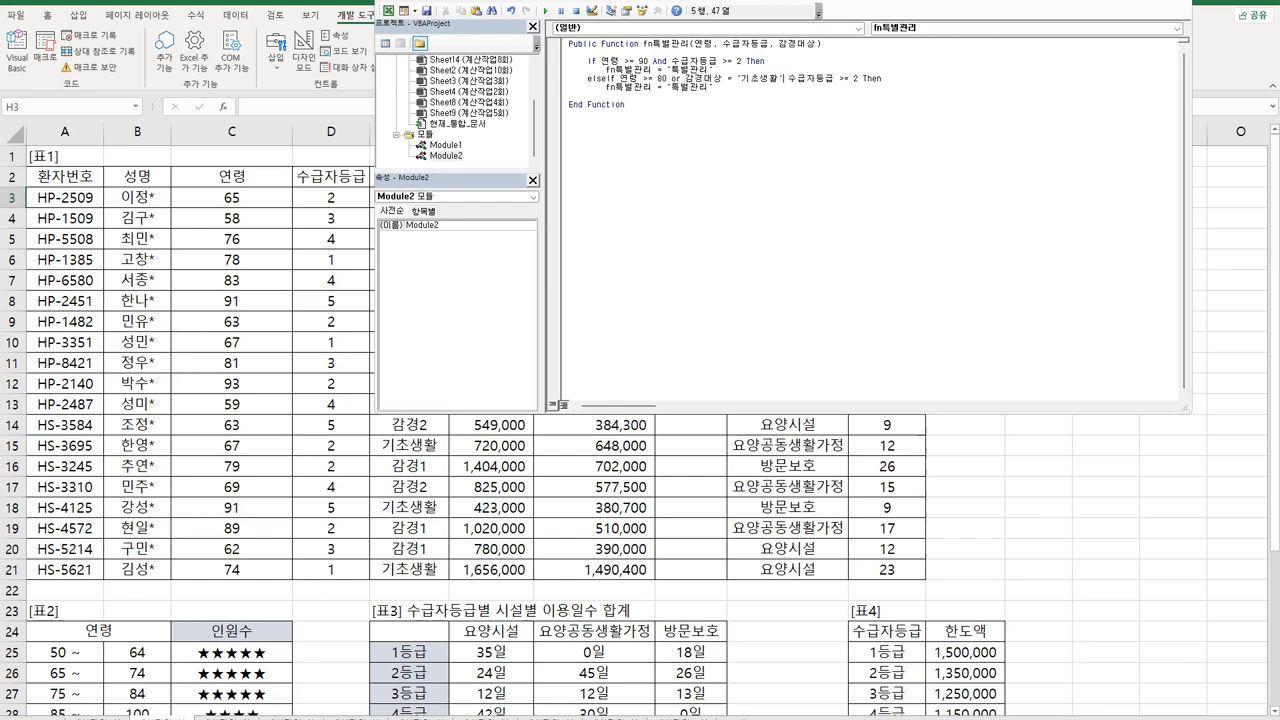
pyautogui.hotkey('ctrl', 'shift', 'Right')
pyautogui.hotkey('ctrl', 'shift', 'Right')
pyautogui.hotkey('ctrl', 'shift', 'Right')
pyautogui.hotkey('ctrl', 'shift', 'Right')
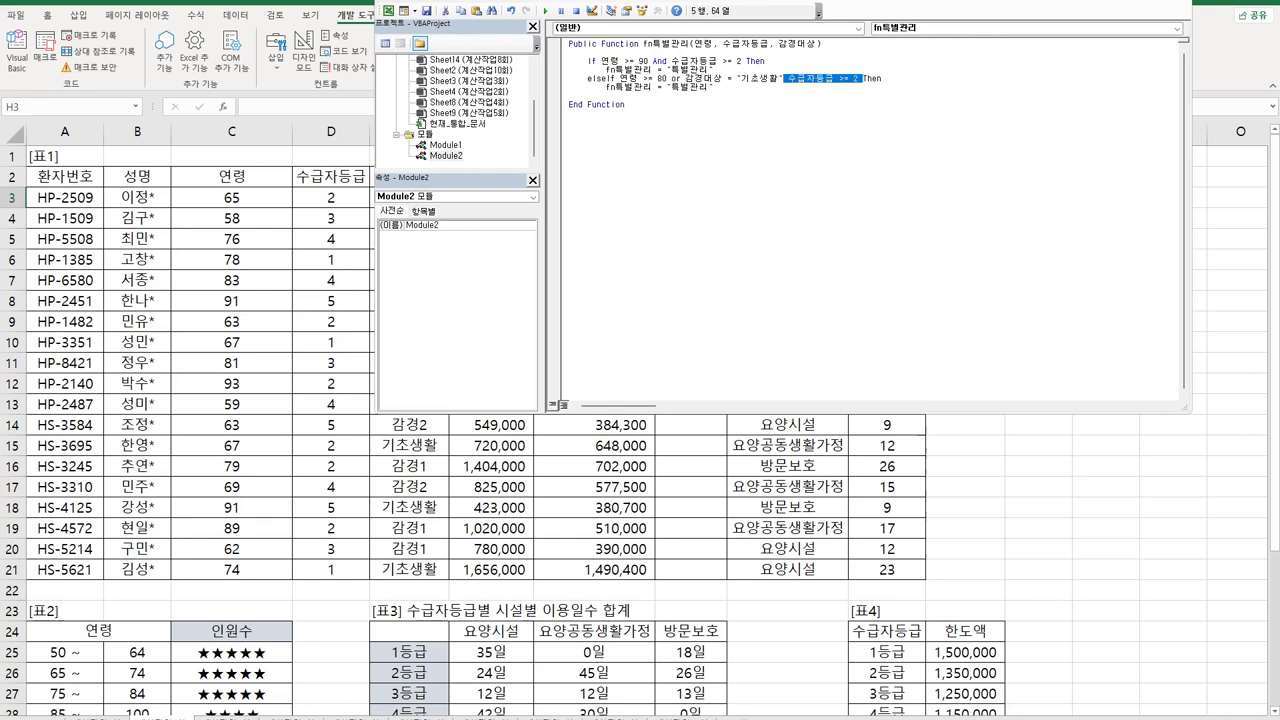
pyautogui.press('Delete')
pyautogui.press('Down')
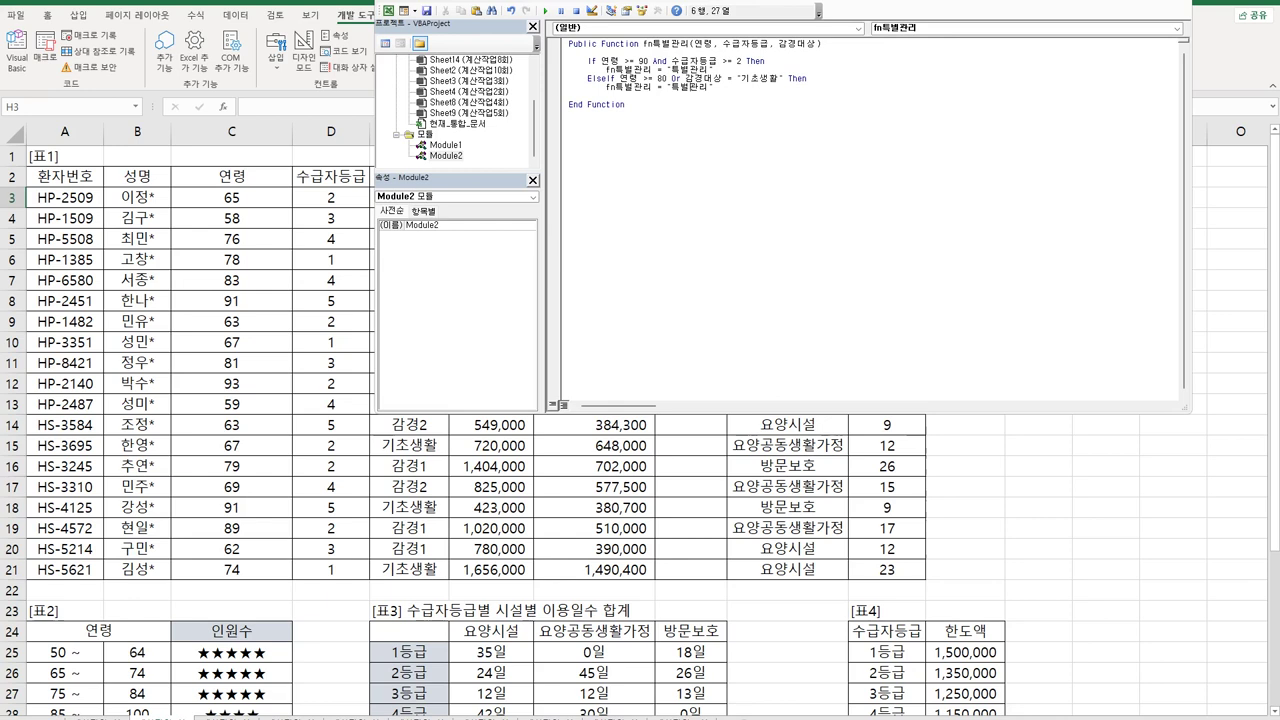
# - Shorten the ElseIf branch's assigned text to "관리"
pyautogui.hotkey('shift', 'Left')
pyautogui.hotkey('shift', 'Left')
pyautogui.press('Delete')
# - Add an Else line after the ElseIf branch and put an indented copy of the fn특별관리 assignment under it
pyautogui.press('End')
pyautogui.press('Return')
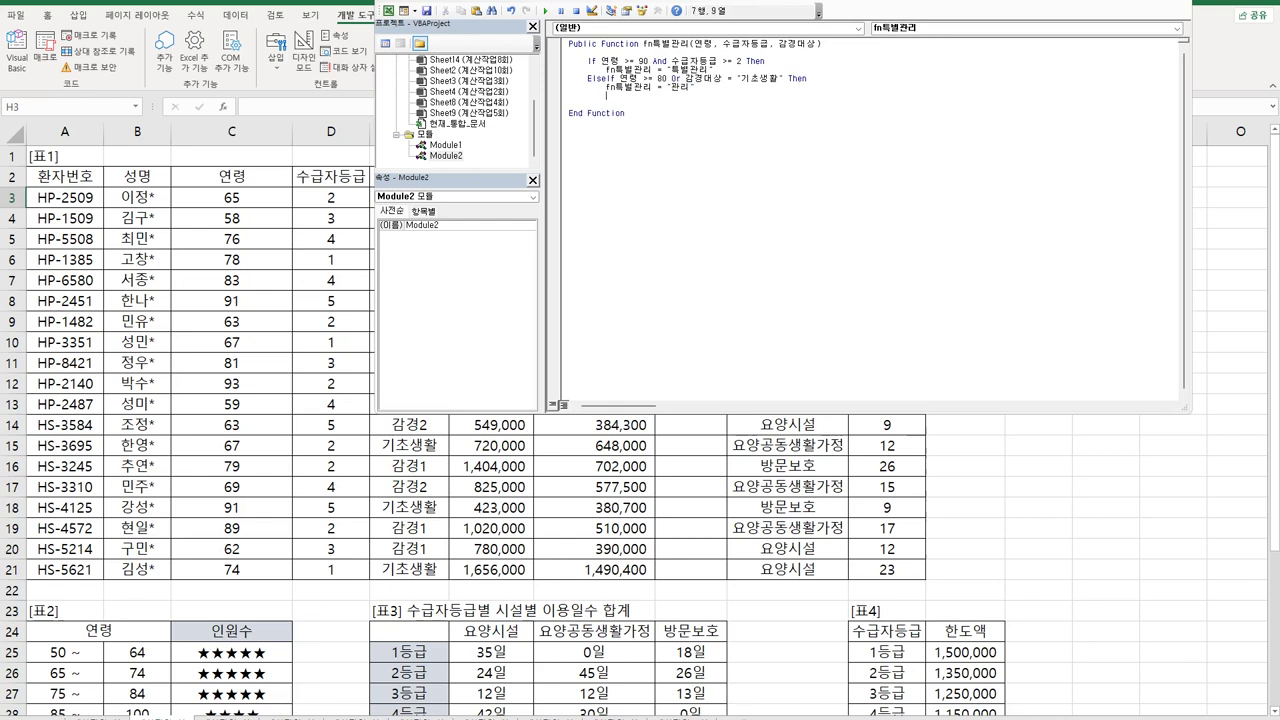
pyautogui.write('Else')
pyautogui.press('Up')
pyautogui.hotkey('shift', 'End')
pyautogui.hotkey('ctrl', 'c')
pyautogui.press('Down')
pyautogui.press('Down')
pyautogui.hotkey('ctrl', 'v')
pyautogui.press('Home')
pyautogui.press('Tab')
# - Make the Else branch assign an empty string "" and close the conditional block with End If
pyautogui.press('End')
pyautogui.press('Left')
pyautogui.hotkey('shift', 'Left')
pyautogui.hotkey('shift', 'Left')
pyautogui.press('Delete')
pyautogui.press('End')
pyautogui.press('Return')
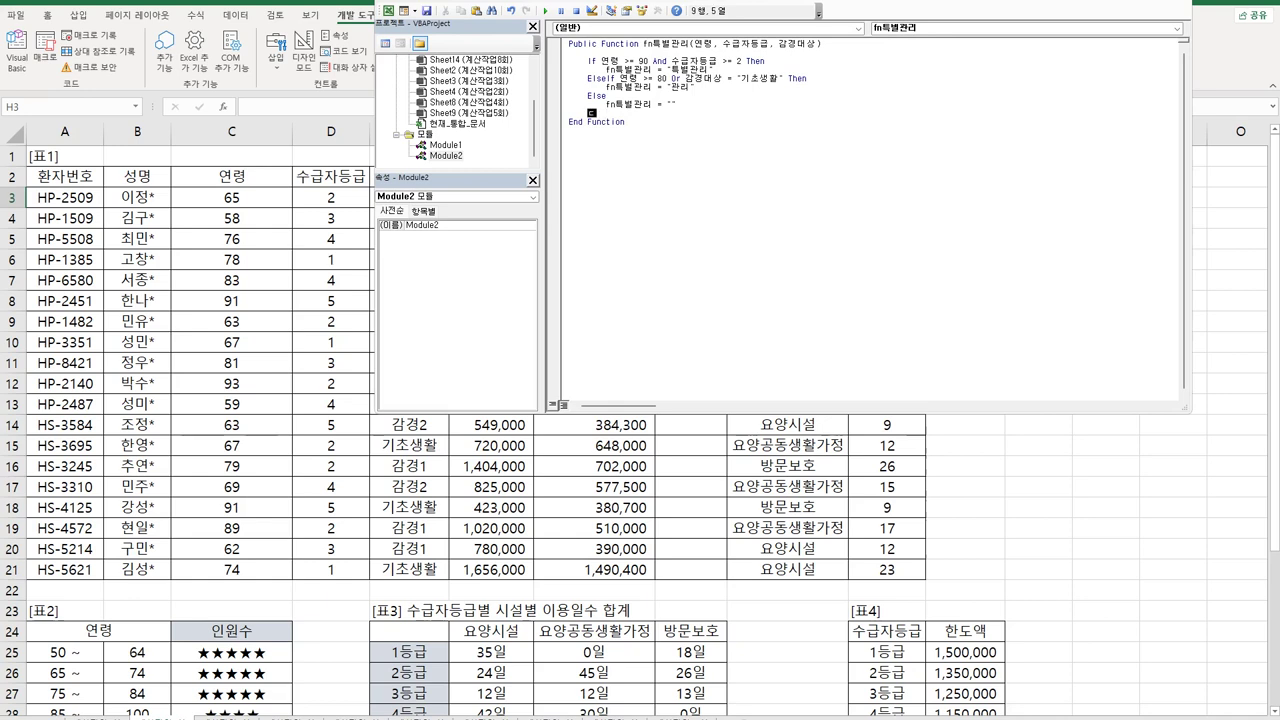
pyautogui.write('end if')
pyautogui.press('Return')
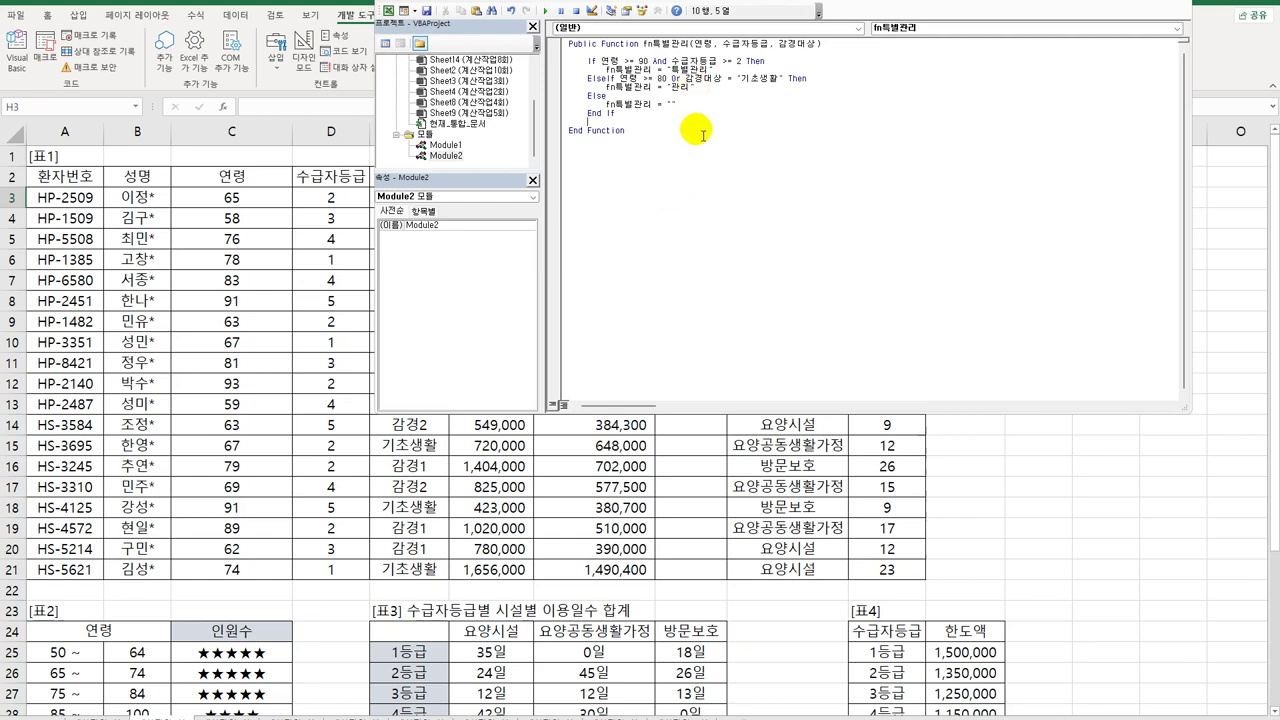
# - Return to the worksheet and insert the user-defined function fn특별관리 in H3
pyautogui.hotkey('alt', 'F11')
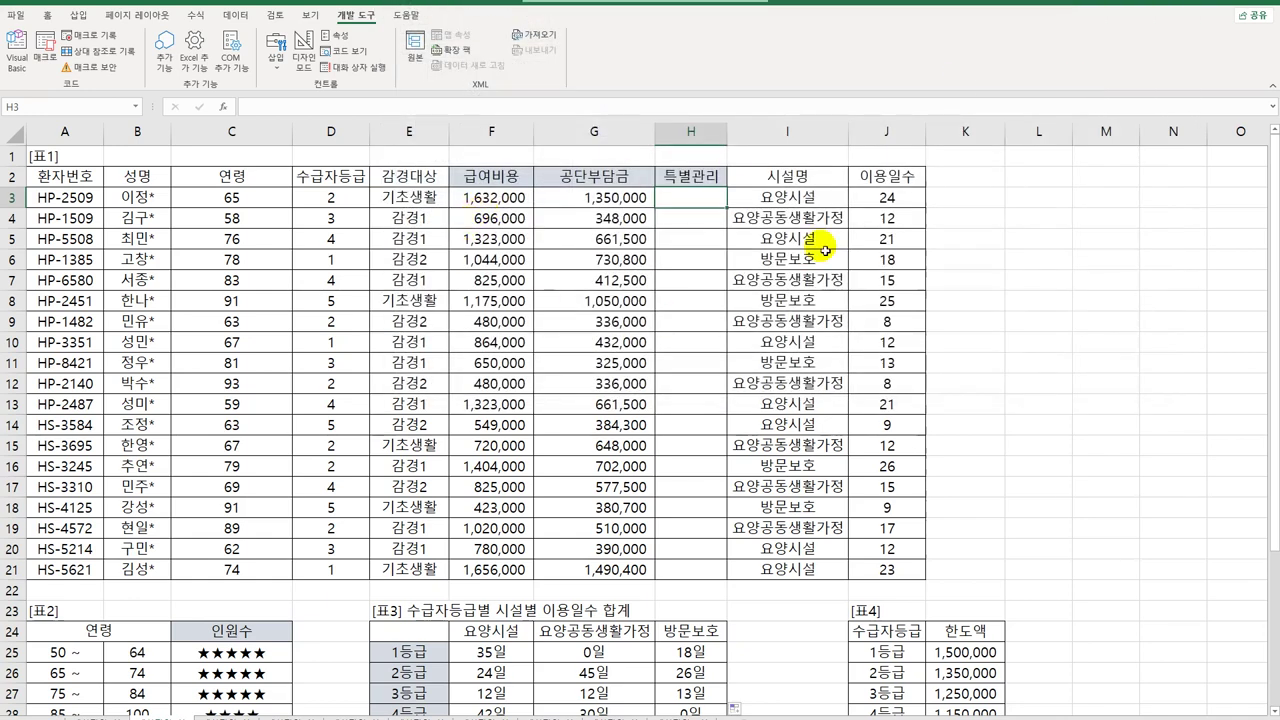
pyautogui.click(223, 110)
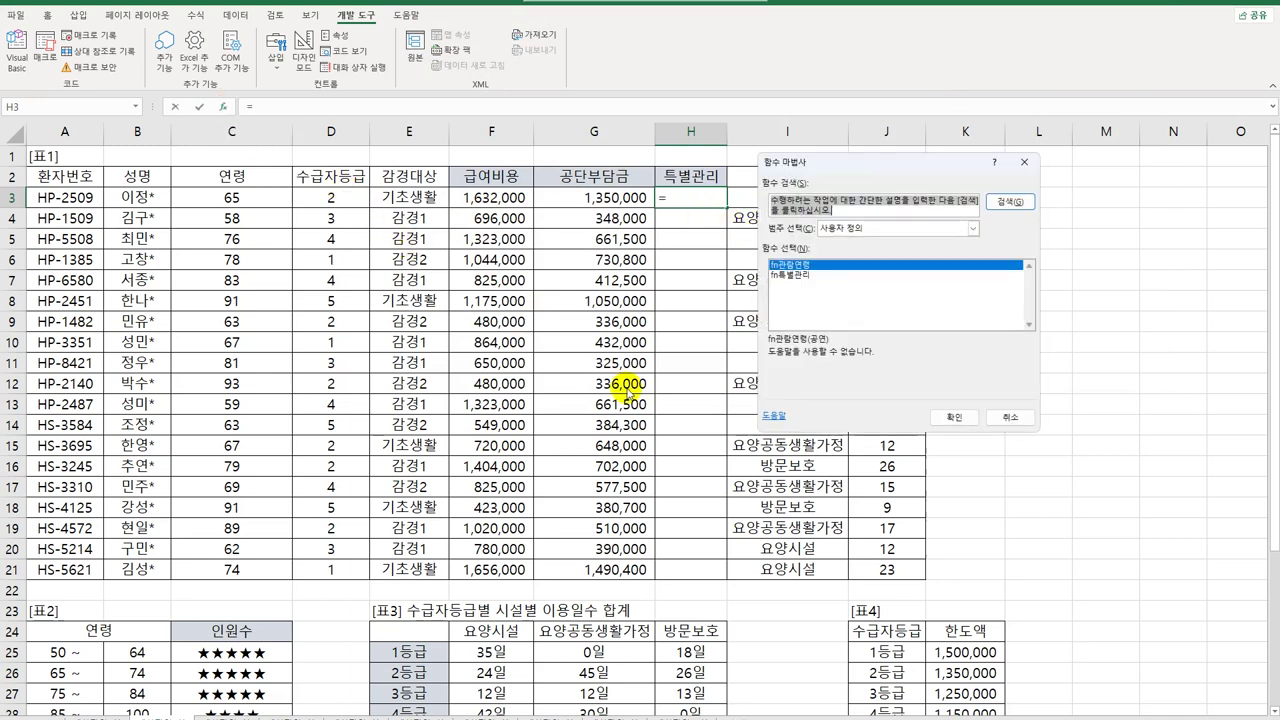
pyautogui.click(812, 277)
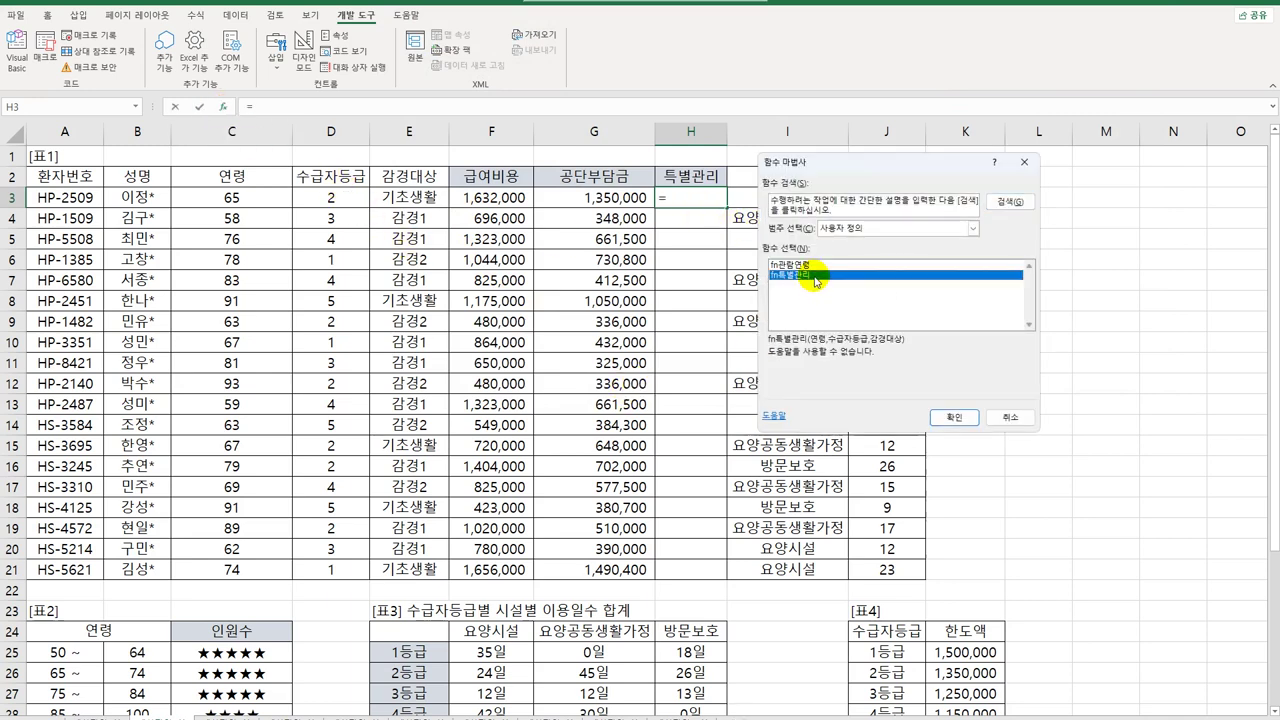
pyautogui.click(954, 417)
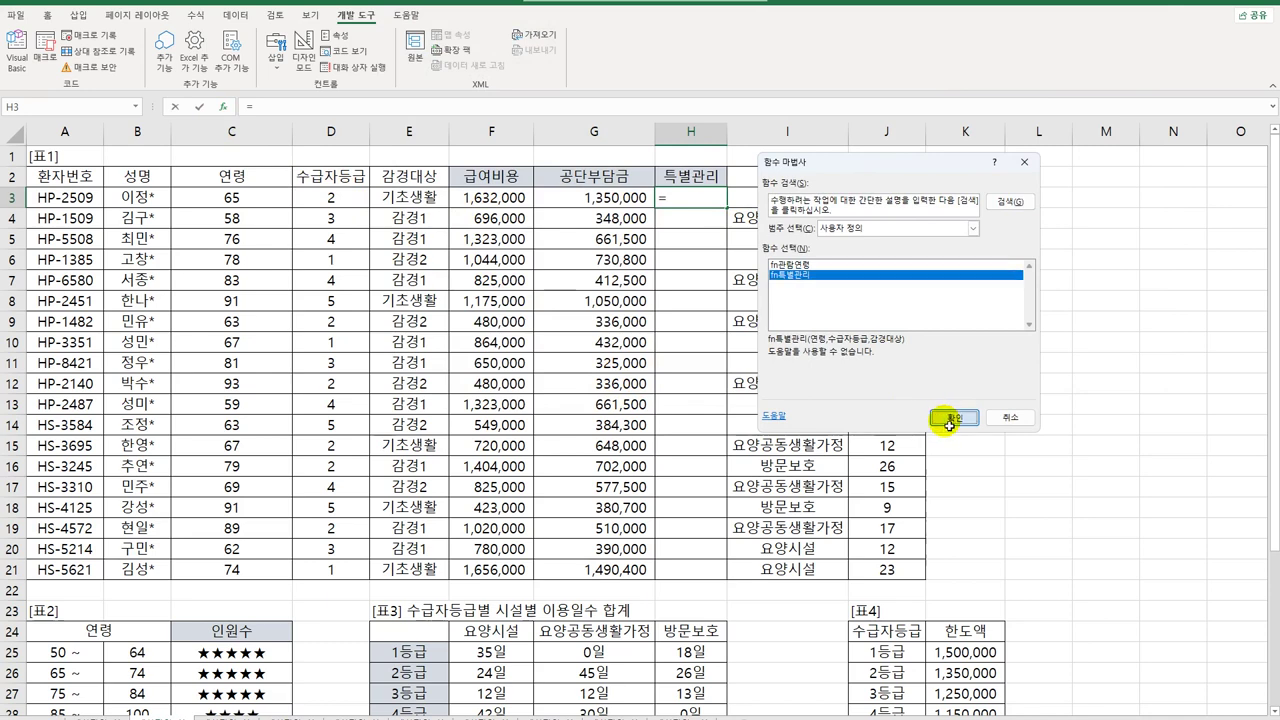
# - Set the fn특별관리 arguments to C3 for 연령, D3 for 수급자등급 and E3 for 감경대상, and confirm the formula
pyautogui.click(262, 200)
pyautogui.click(835, 248)
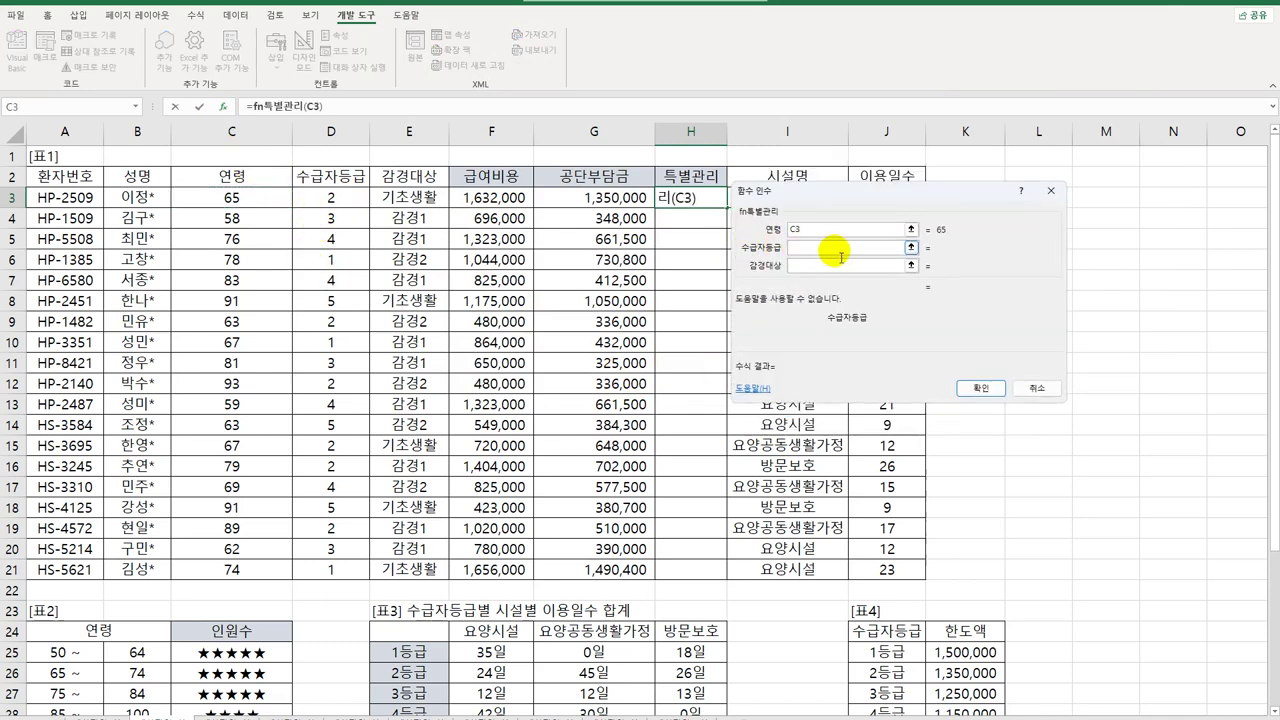
pyautogui.click(360, 200)
pyautogui.click(840, 268)
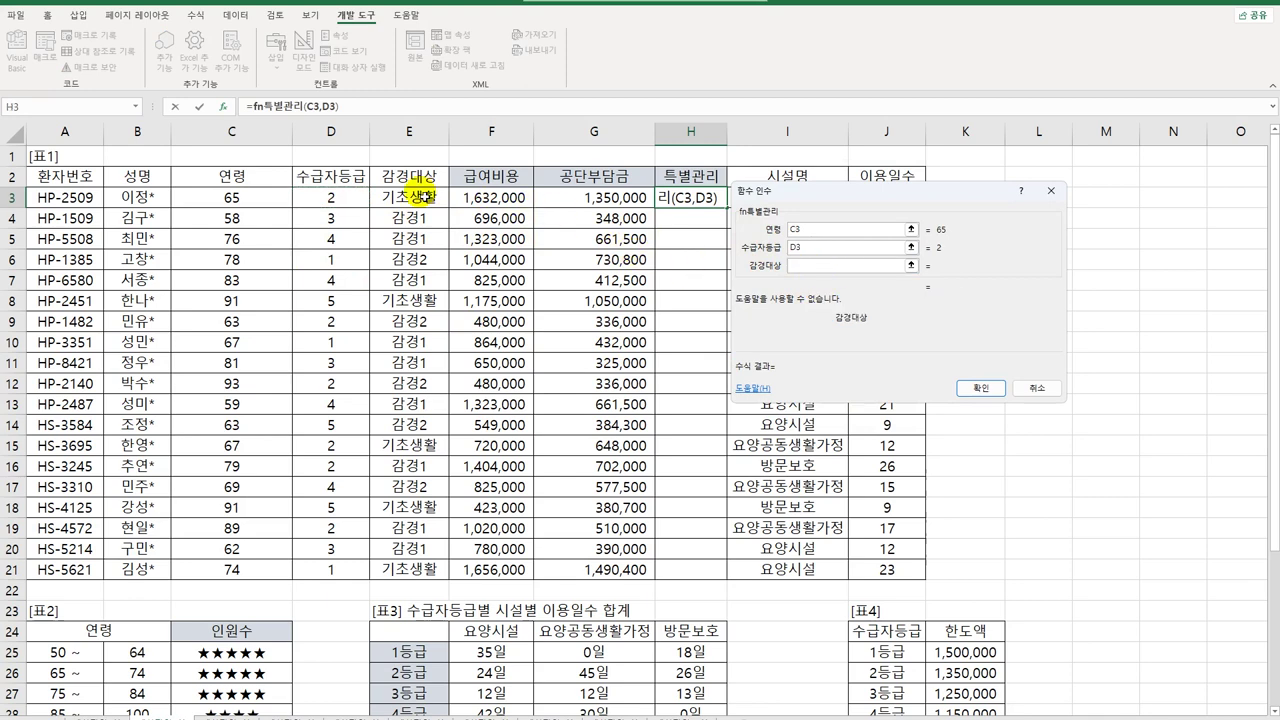
pyautogui.click(414, 196)
pyautogui.click(978, 389)
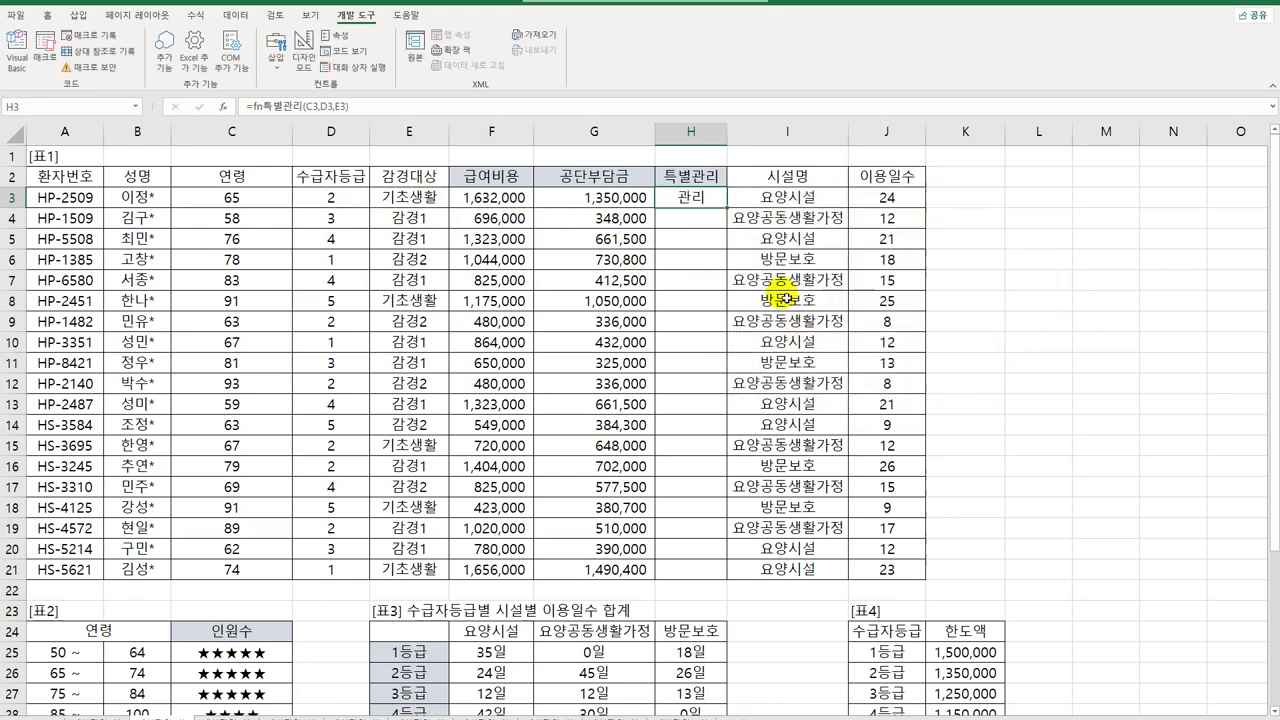
# - Fill the 특별관리 formula from H3 down to H21 and review the completed tables
pyautogui.doubleClick(729, 210)
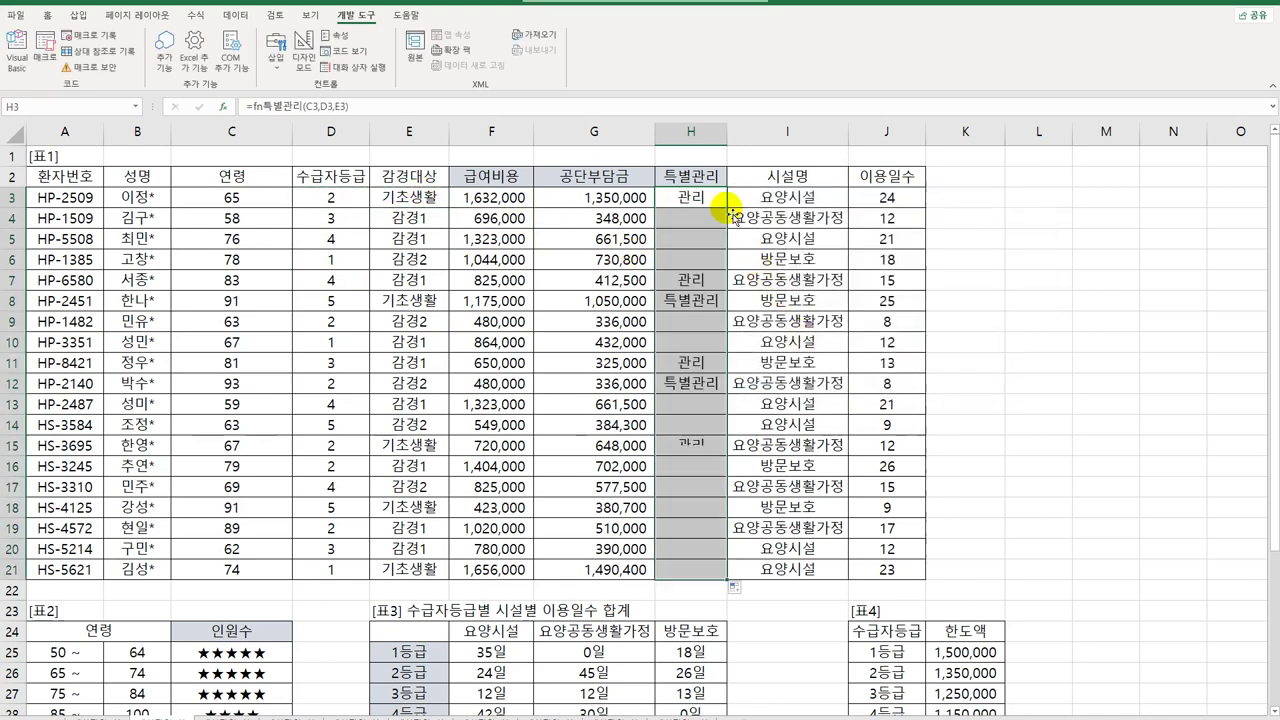
pyautogui.click(703, 571)
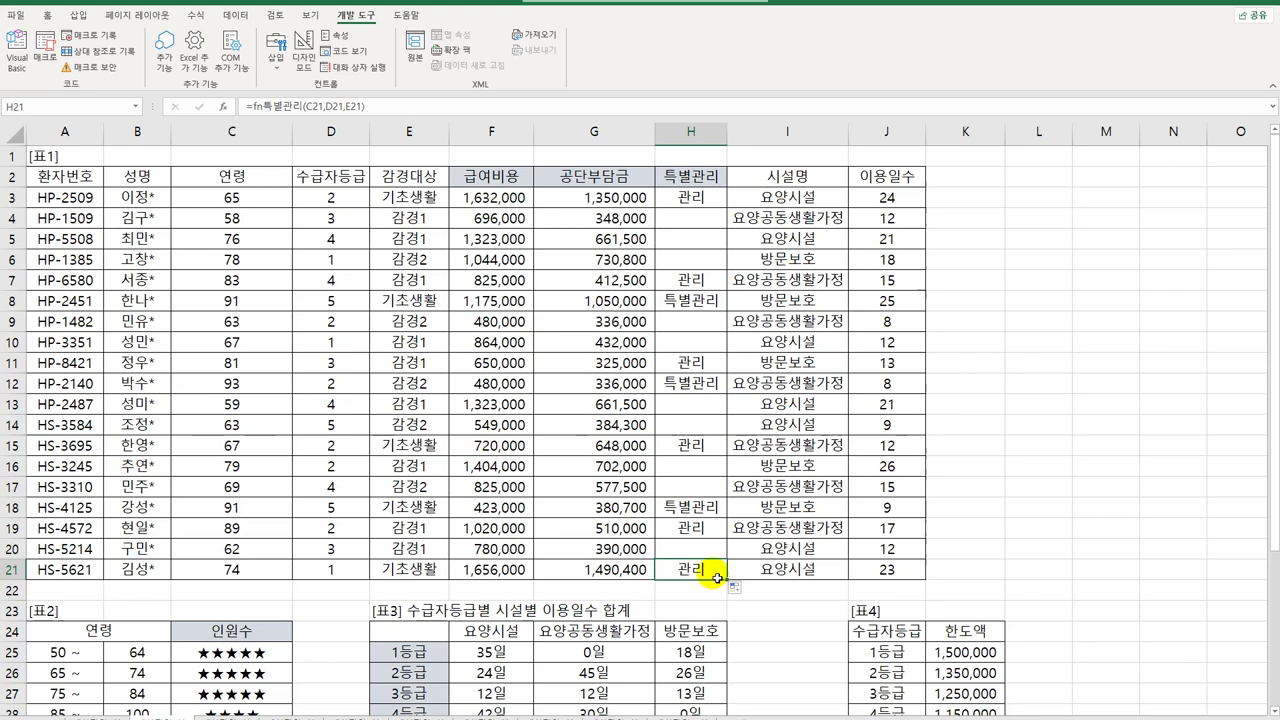
pyautogui.scroll(-2, 645, 563)
pyautogui.scroll(-2, 640, 565)
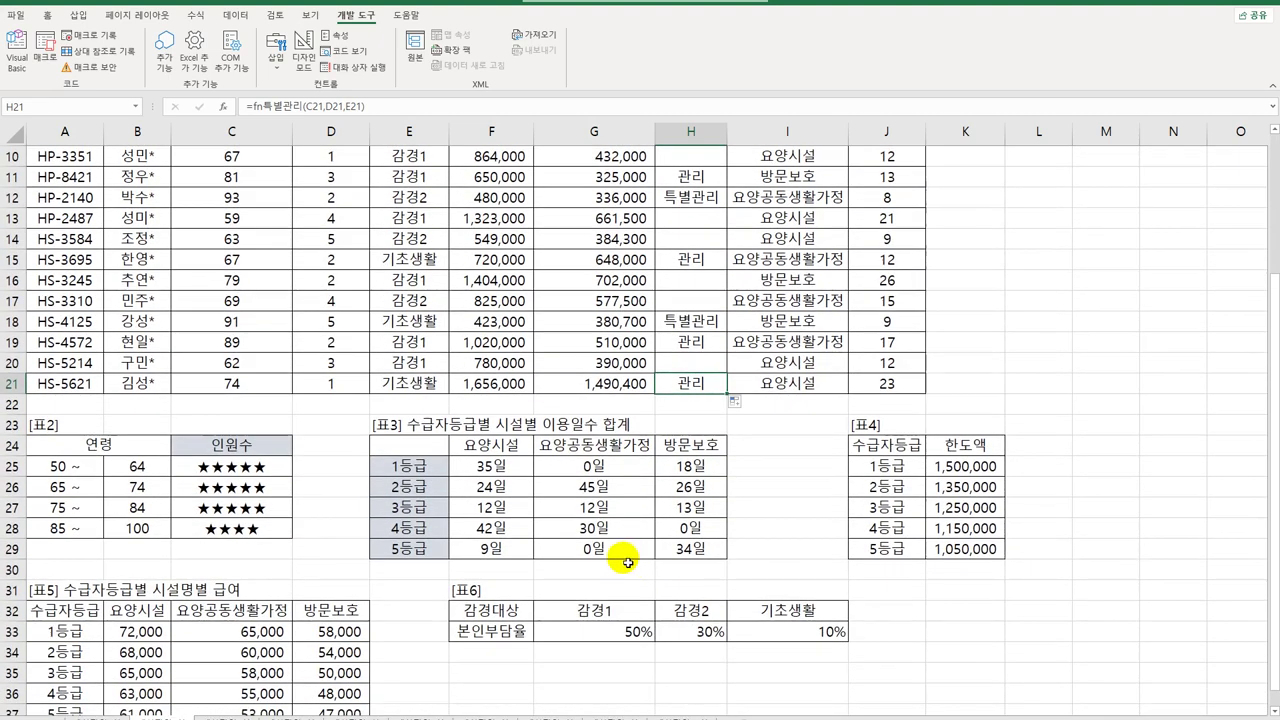
pyautogui.scroll(3, 613, 563)
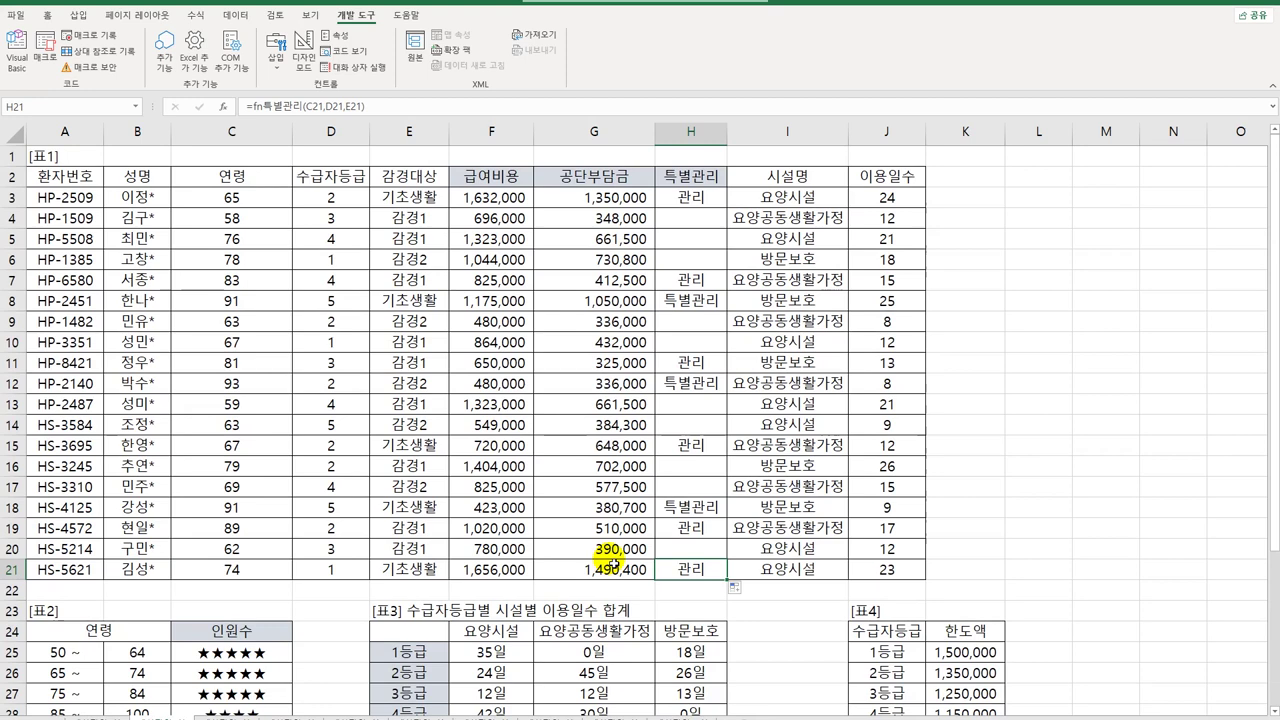